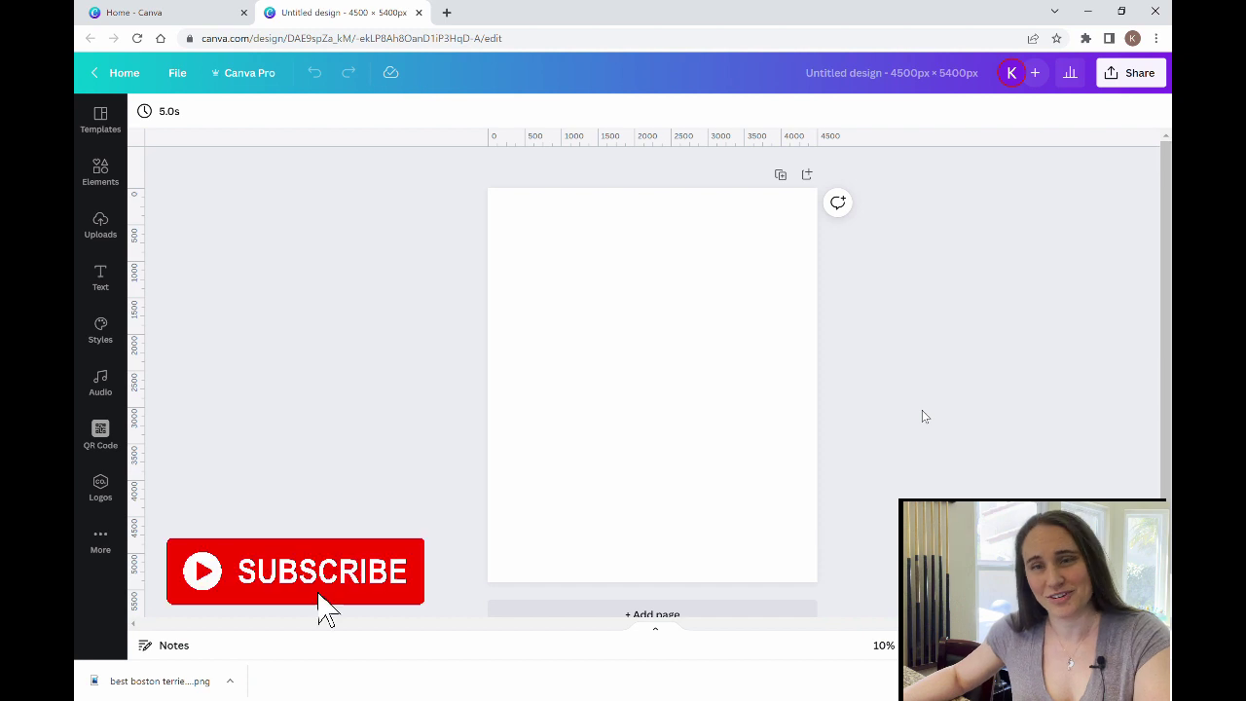
Step: Fill the blank 4500×5400 page background with solid black from Default Colors
{"action": "left_click", "coordinate": [617, 360]}
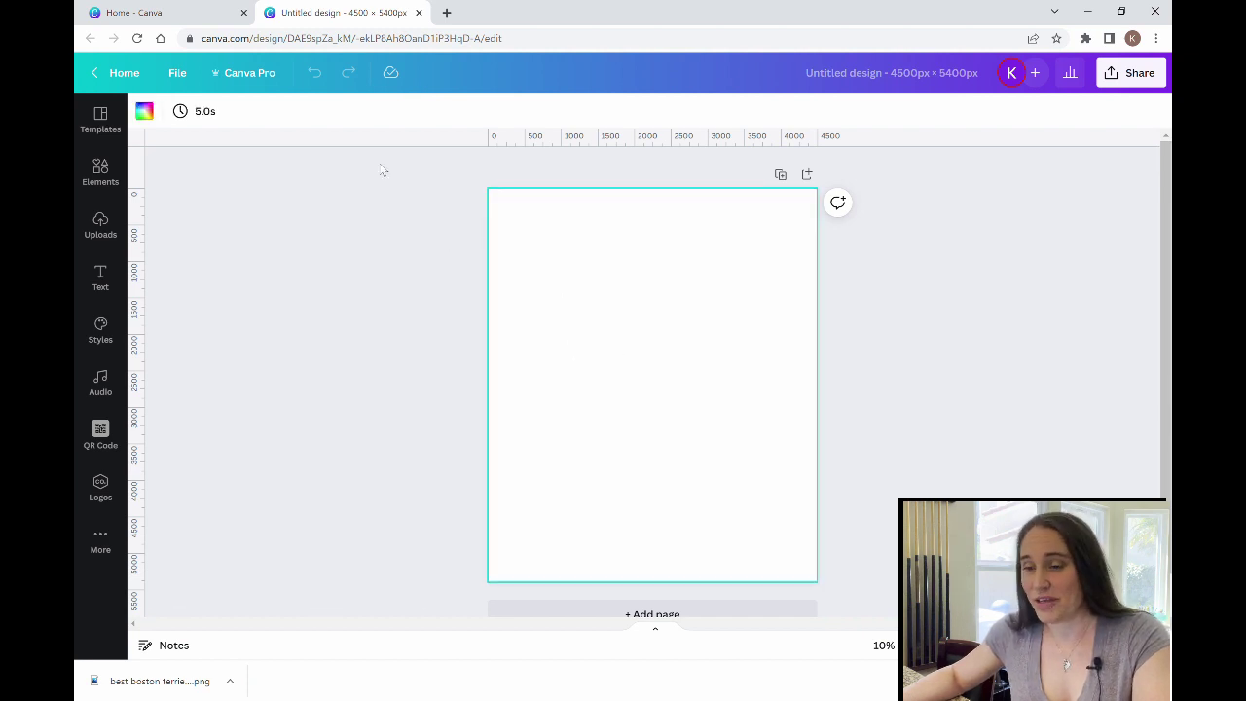
{"action": "left_click", "coordinate": [145, 113]}
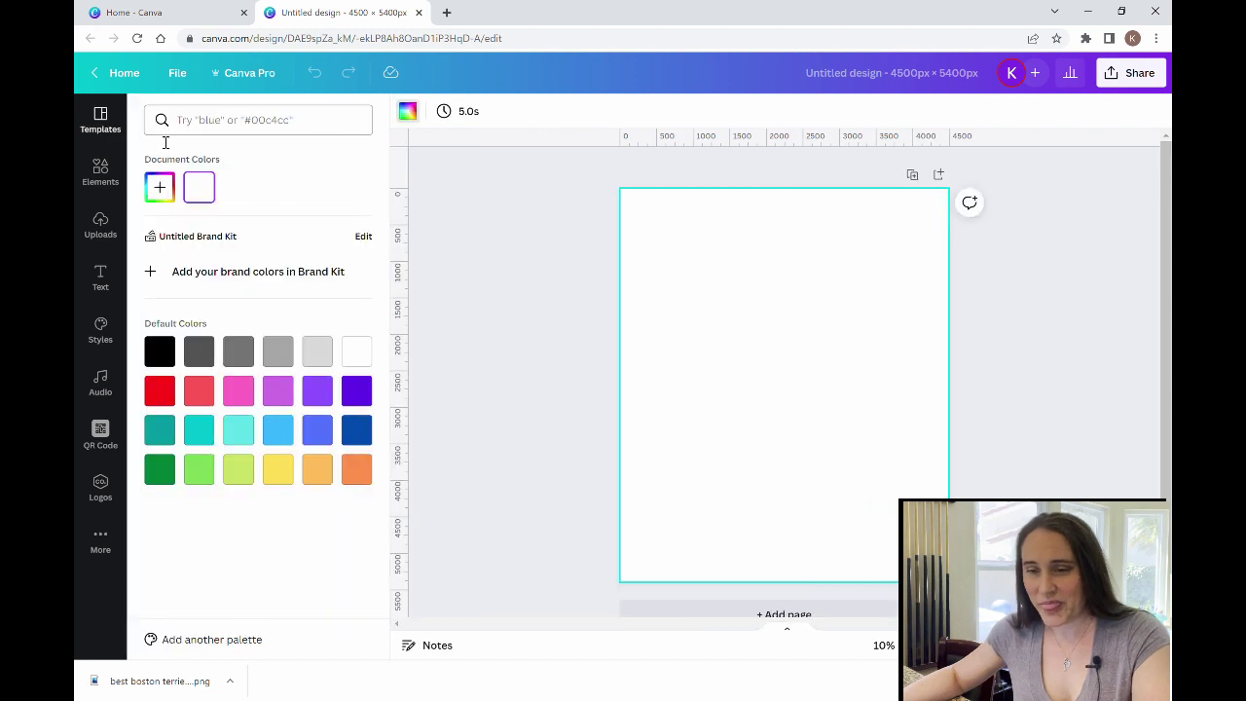
{"action": "left_click", "coordinate": [174, 352]}
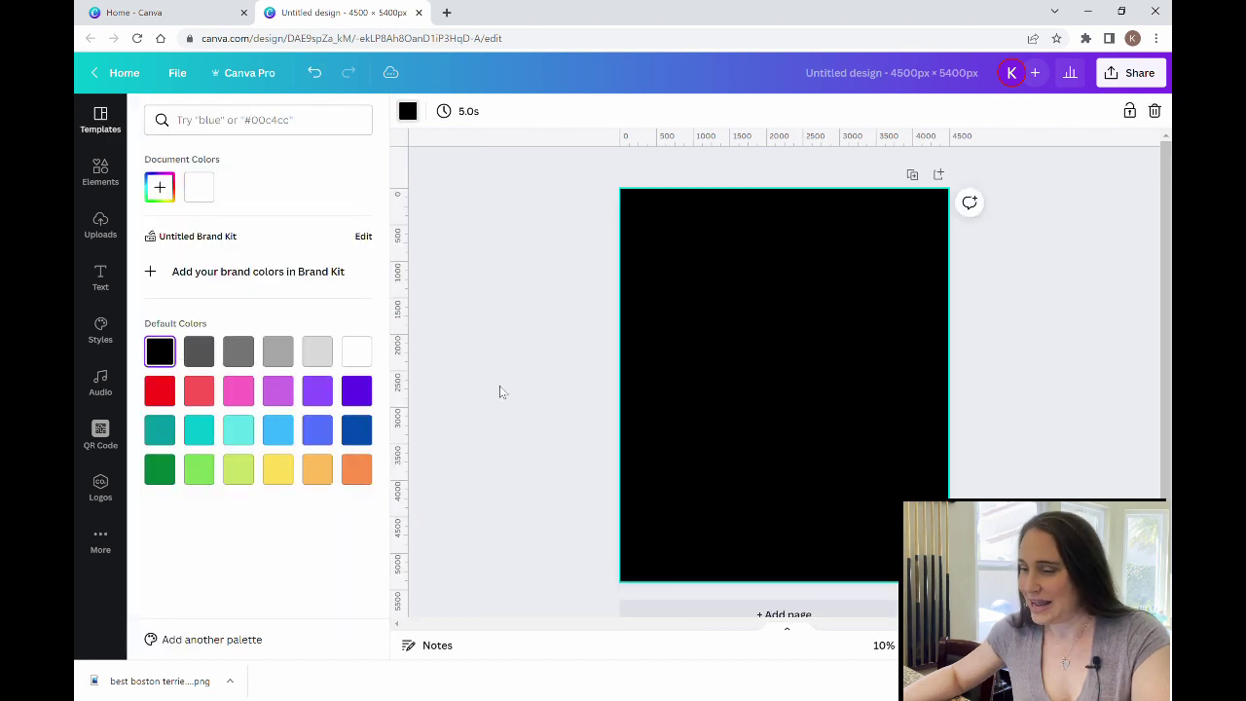
{"action": "left_click", "coordinate": [674, 444]}
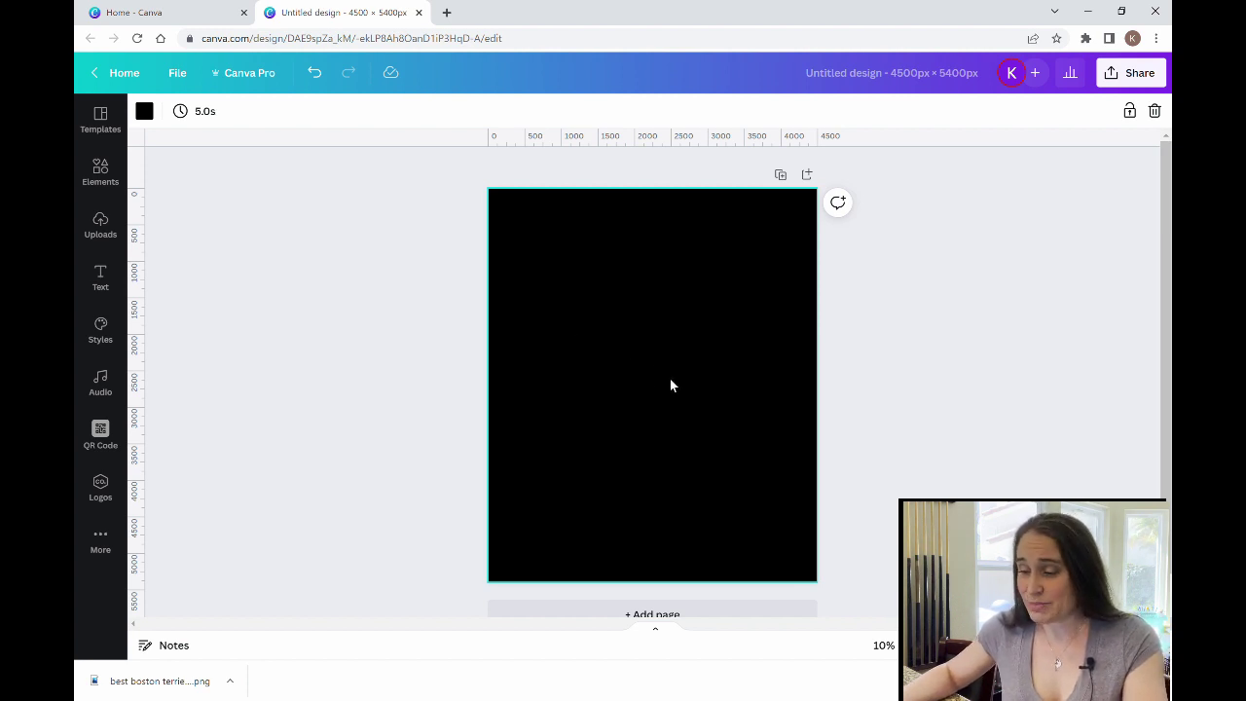
Step: Add a white text box reading SUMMER and enlarge it to about size 486
{"action": "key", "text": "t"}
{"action": "key", "text": "BackSpace"}
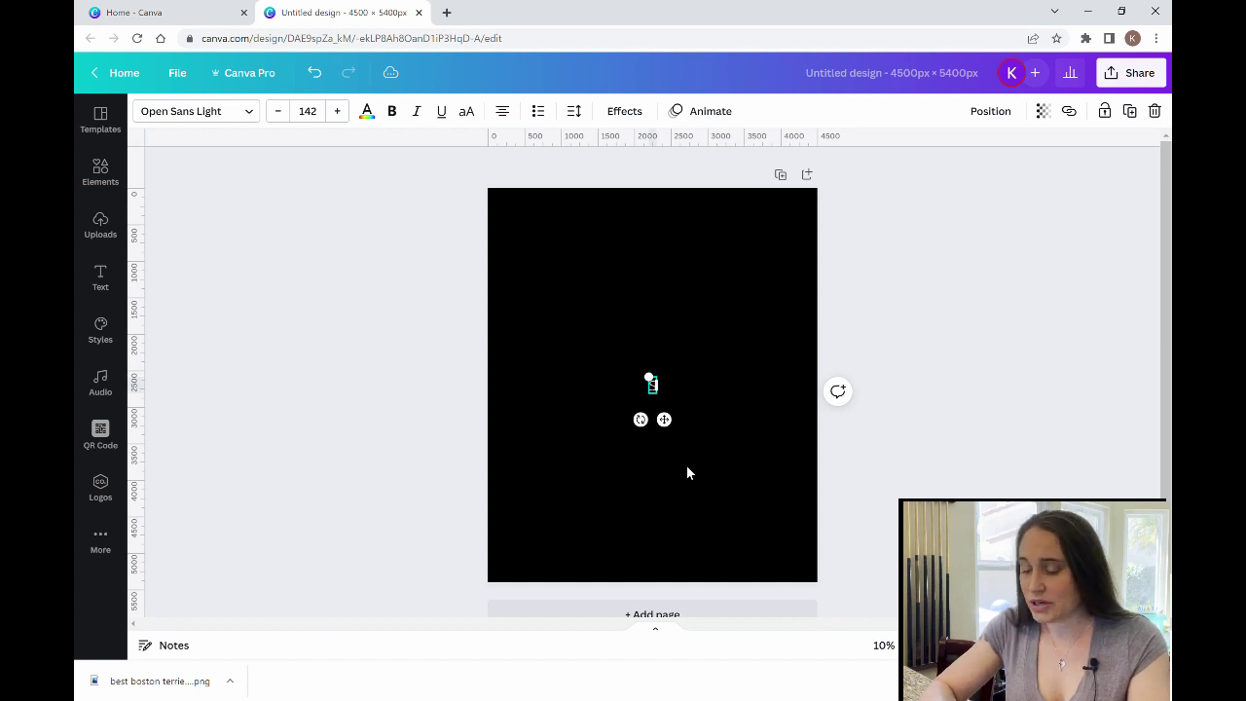
{"action": "type", "text": "SUMMER"}
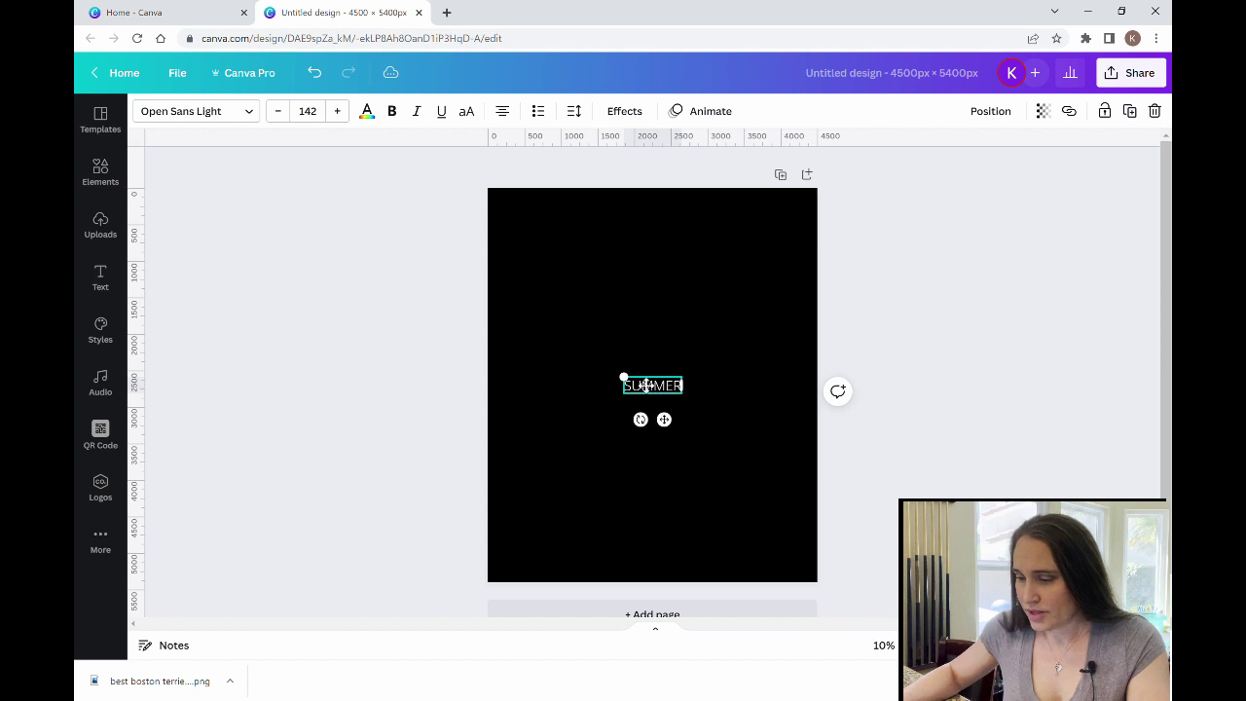
{"action": "left_click_drag", "start_coordinate": [624, 378], "coordinate": [544, 353]}
{"action": "left_click_drag", "start_coordinate": [686, 359], "coordinate": [742, 338]}
{"action": "left_click", "coordinate": [593, 434]}
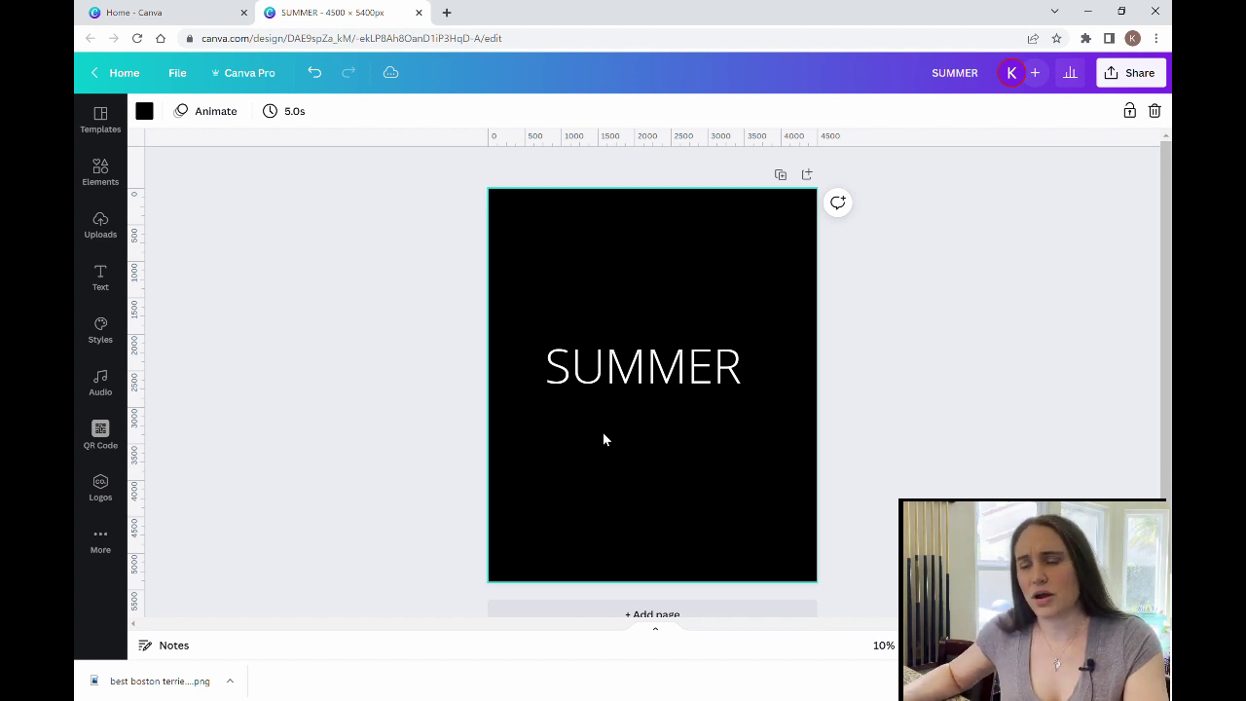
{"action": "left_click", "coordinate": [631, 391]}
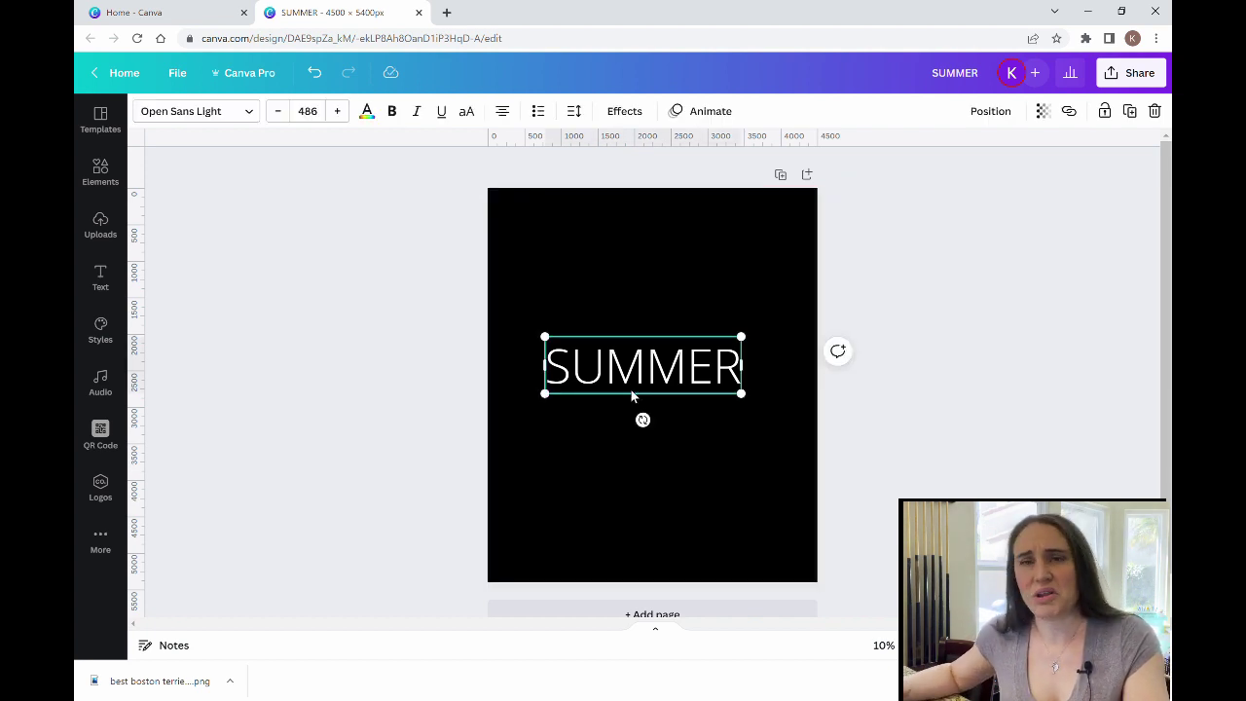
Step: Search the fonts for 'narrow' and apply AC Compacta to the SUMMER text
{"action": "left_click", "coordinate": [220, 111]}
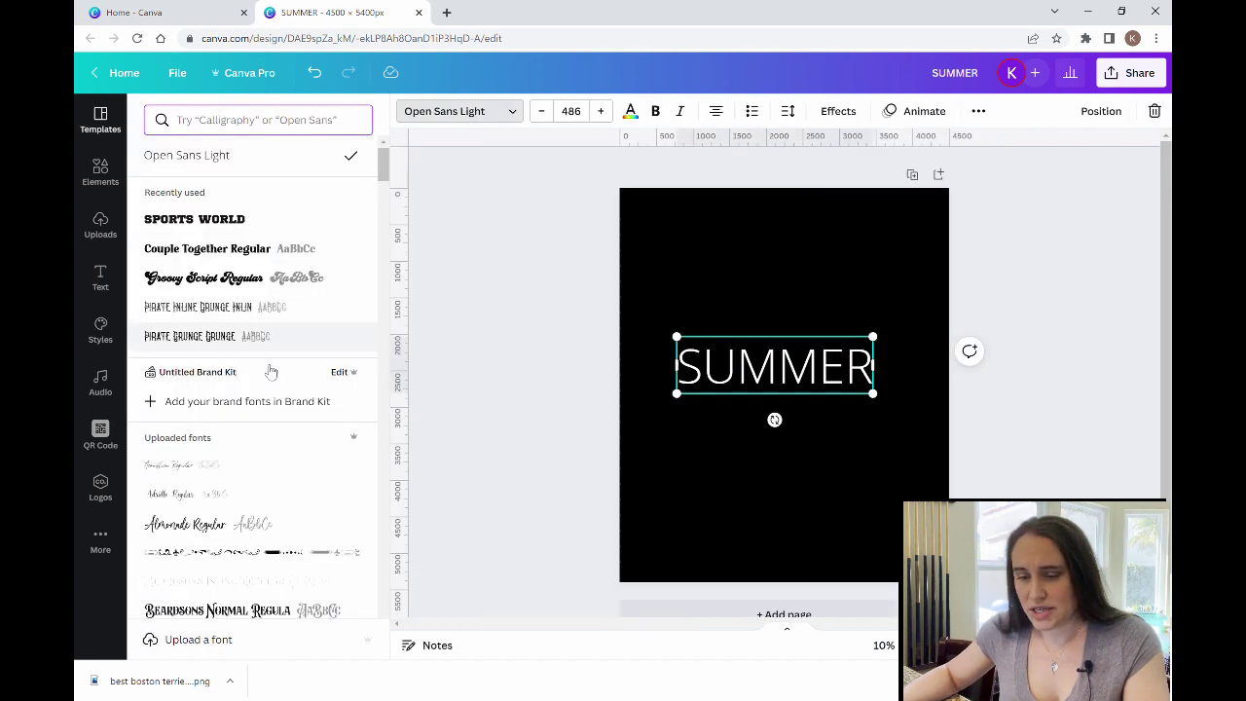
{"action": "left_click", "coordinate": [246, 120]}
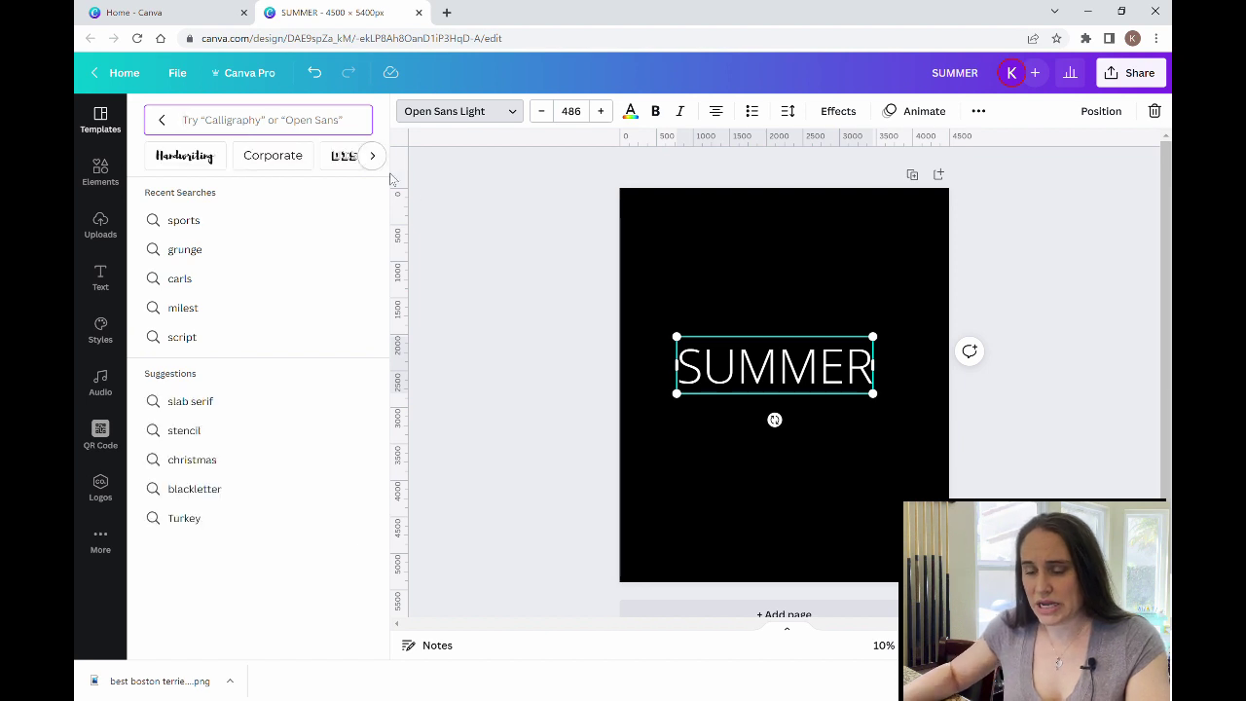
{"action": "type", "text": "na"}
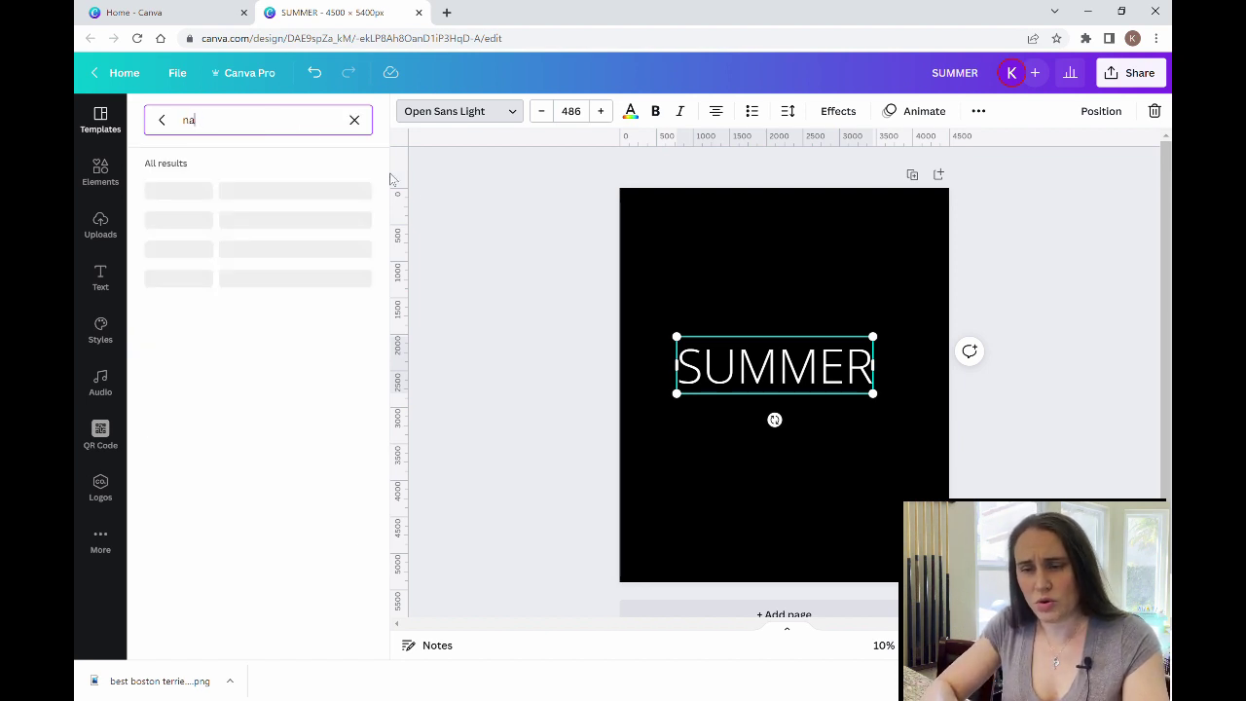
{"action": "type", "text": "rrow"}
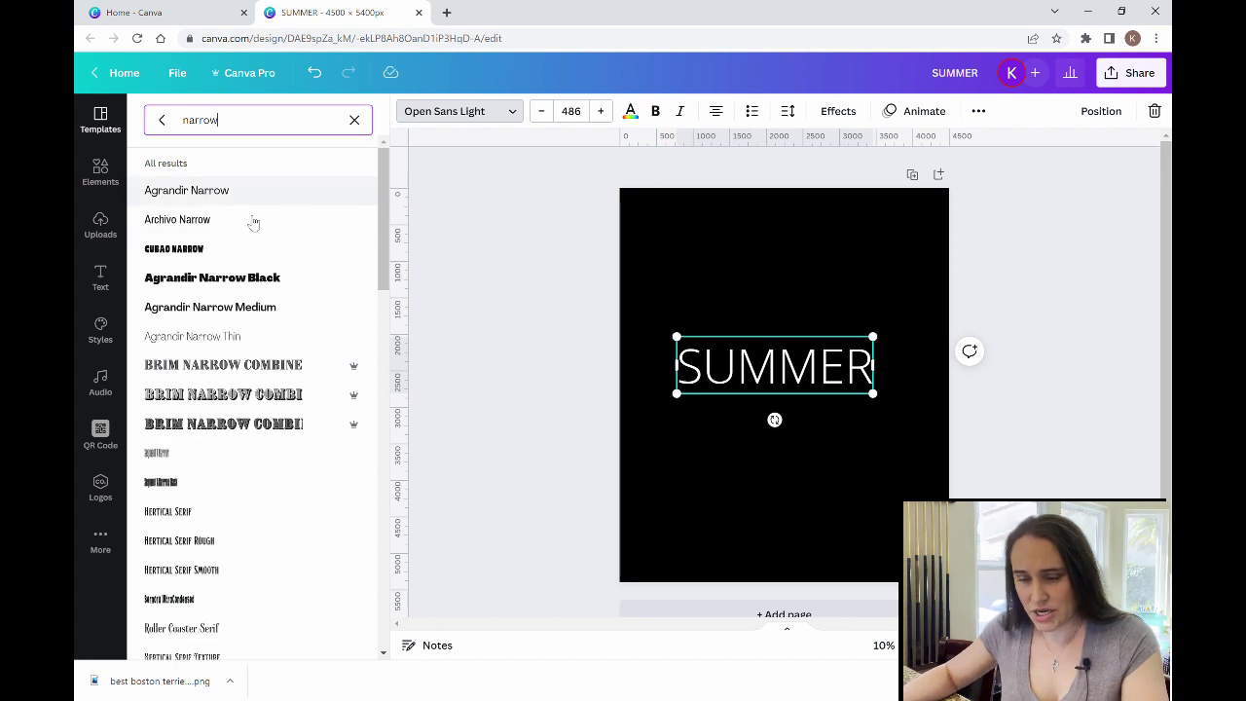
{"action": "scroll", "coordinate": [253, 229], "scroll_direction": "down", "scroll_amount": 5}
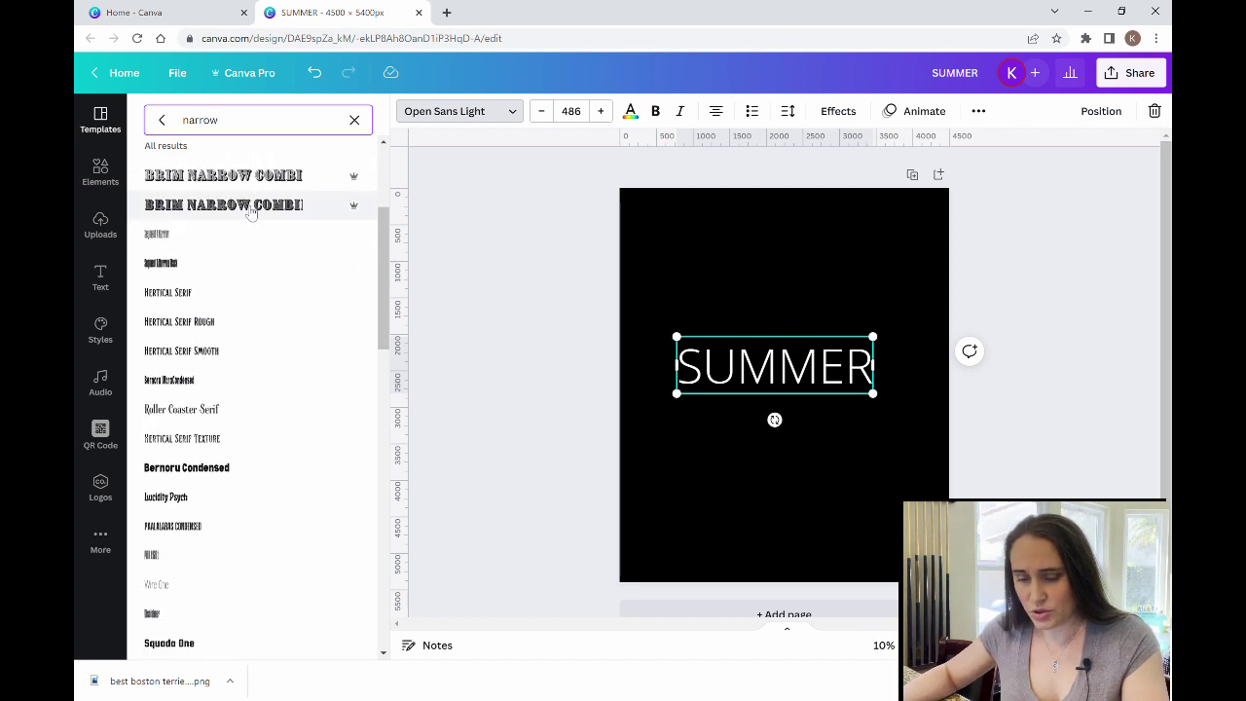
{"action": "scroll", "coordinate": [251, 212], "scroll_direction": "down", "scroll_amount": 10}
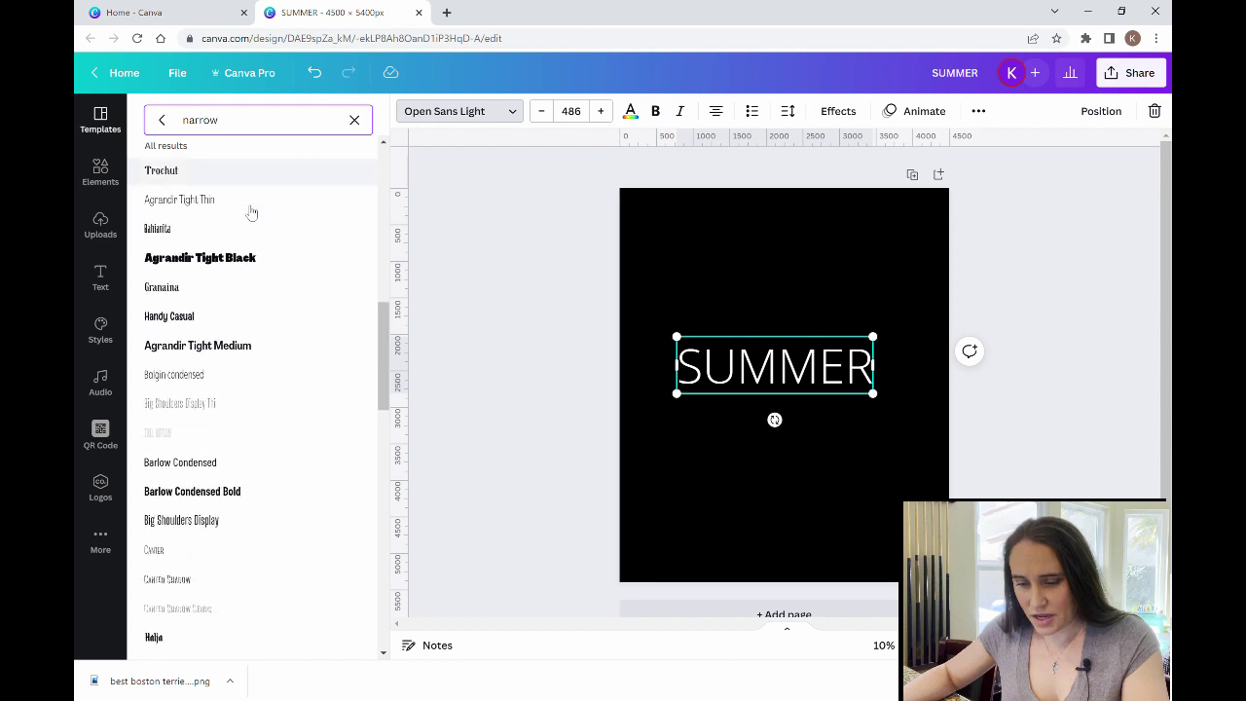
{"action": "scroll", "coordinate": [250, 219], "scroll_direction": "down", "scroll_amount": 3}
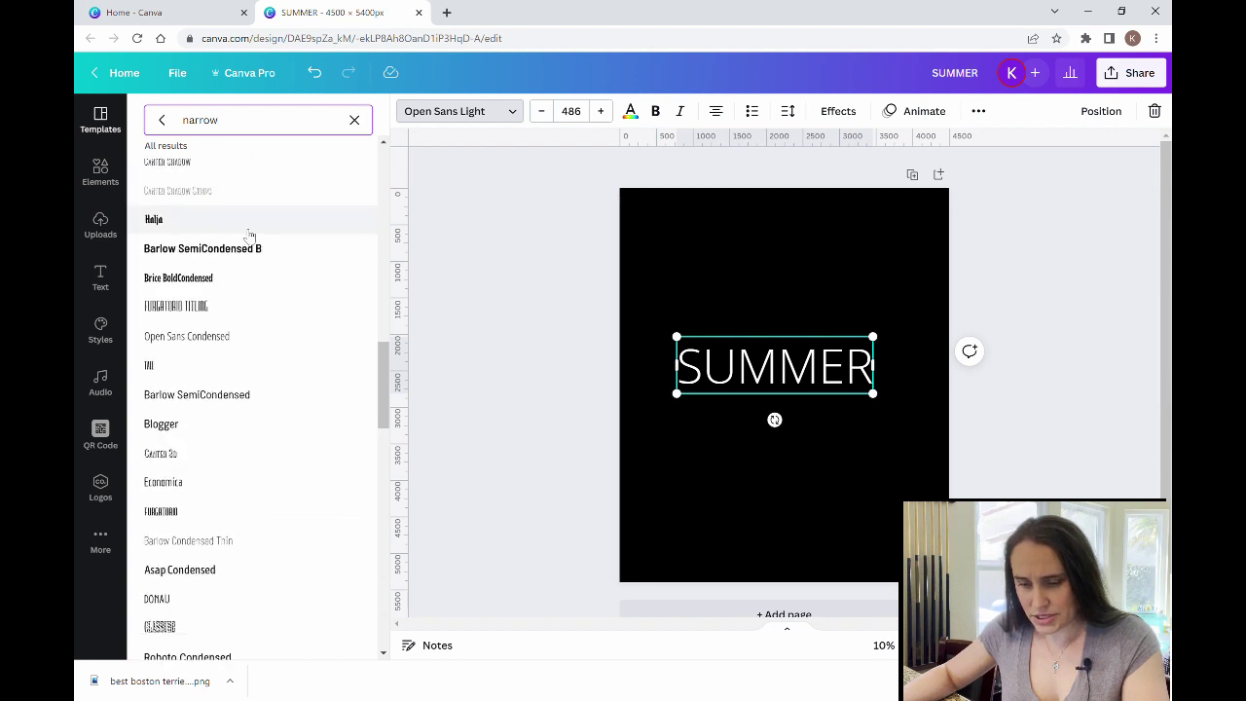
{"action": "scroll", "coordinate": [244, 238], "scroll_direction": "down", "scroll_amount": 5}
{"action": "scroll", "coordinate": [233, 234], "scroll_direction": "down", "scroll_amount": 6}
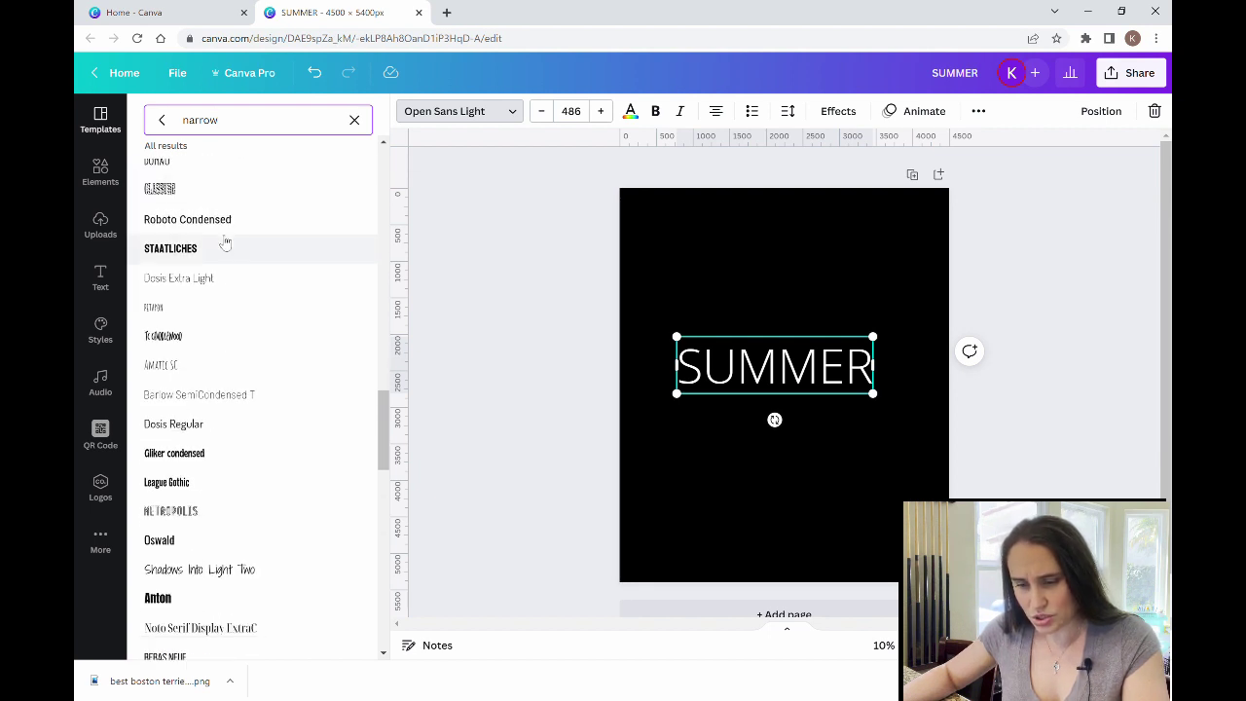
{"action": "scroll", "coordinate": [222, 241], "scroll_direction": "down", "scroll_amount": 2}
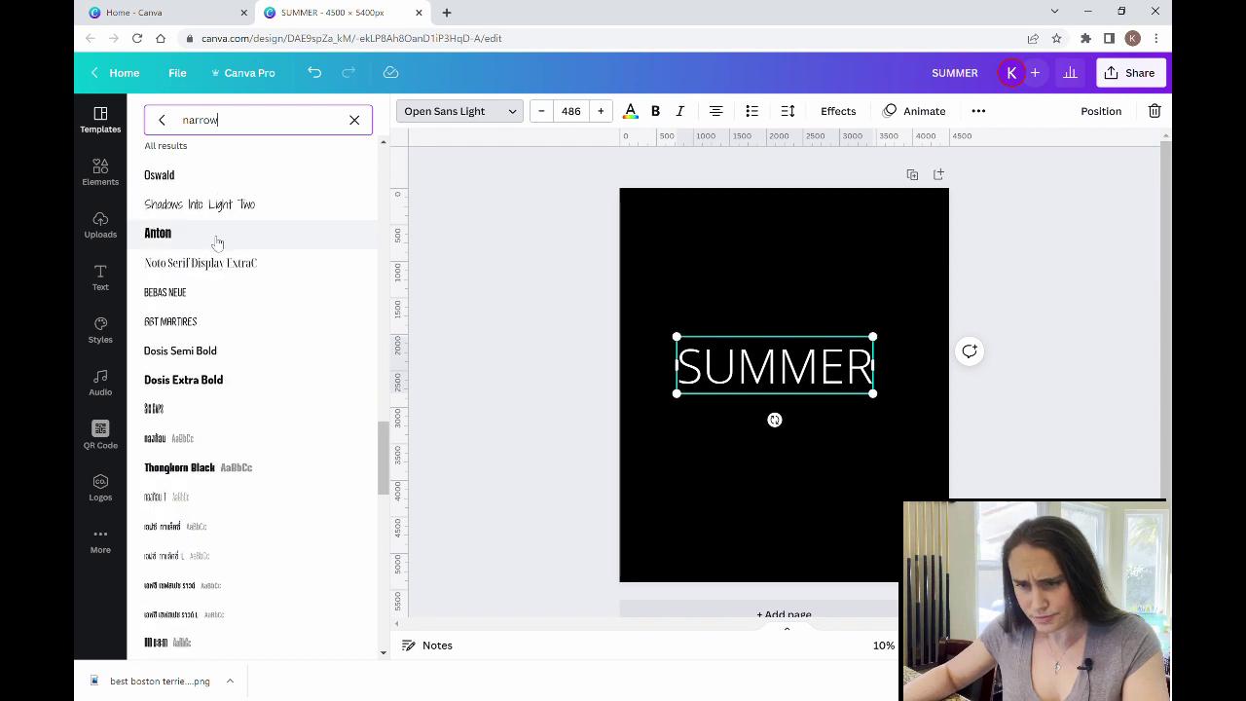
{"action": "scroll", "coordinate": [239, 280], "scroll_direction": "down", "scroll_amount": 3}
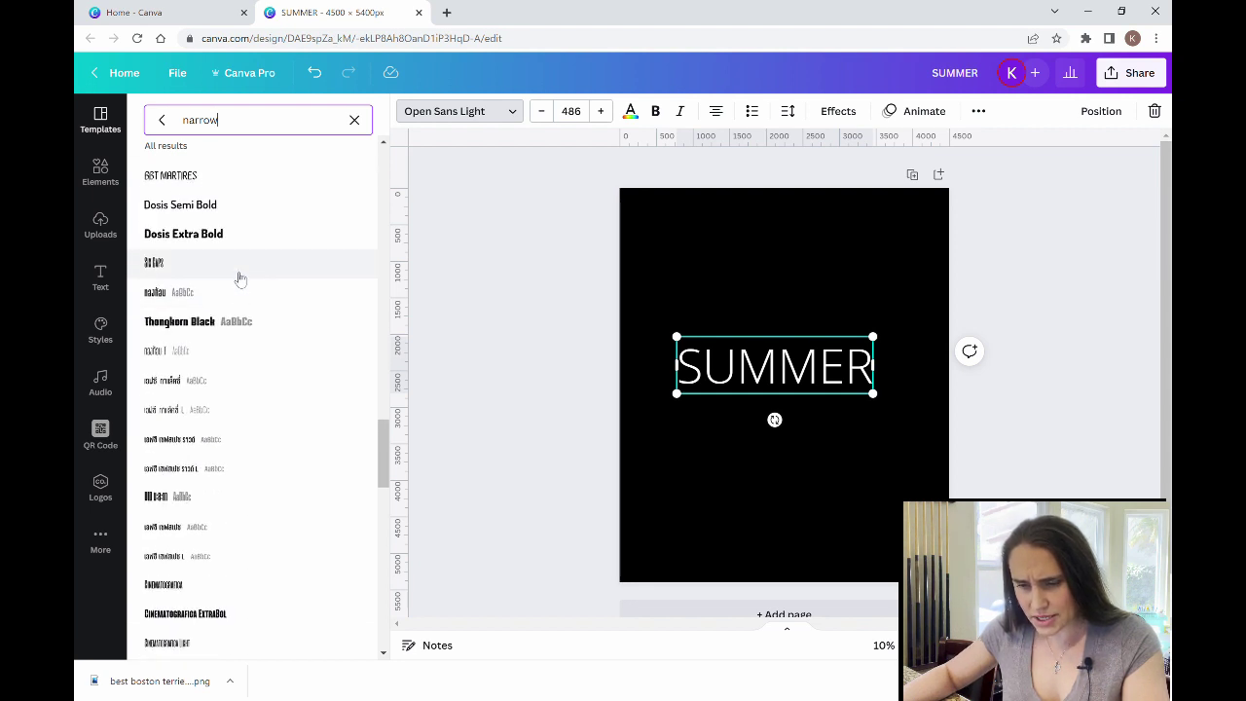
{"action": "scroll", "coordinate": [240, 280], "scroll_direction": "down", "scroll_amount": 3}
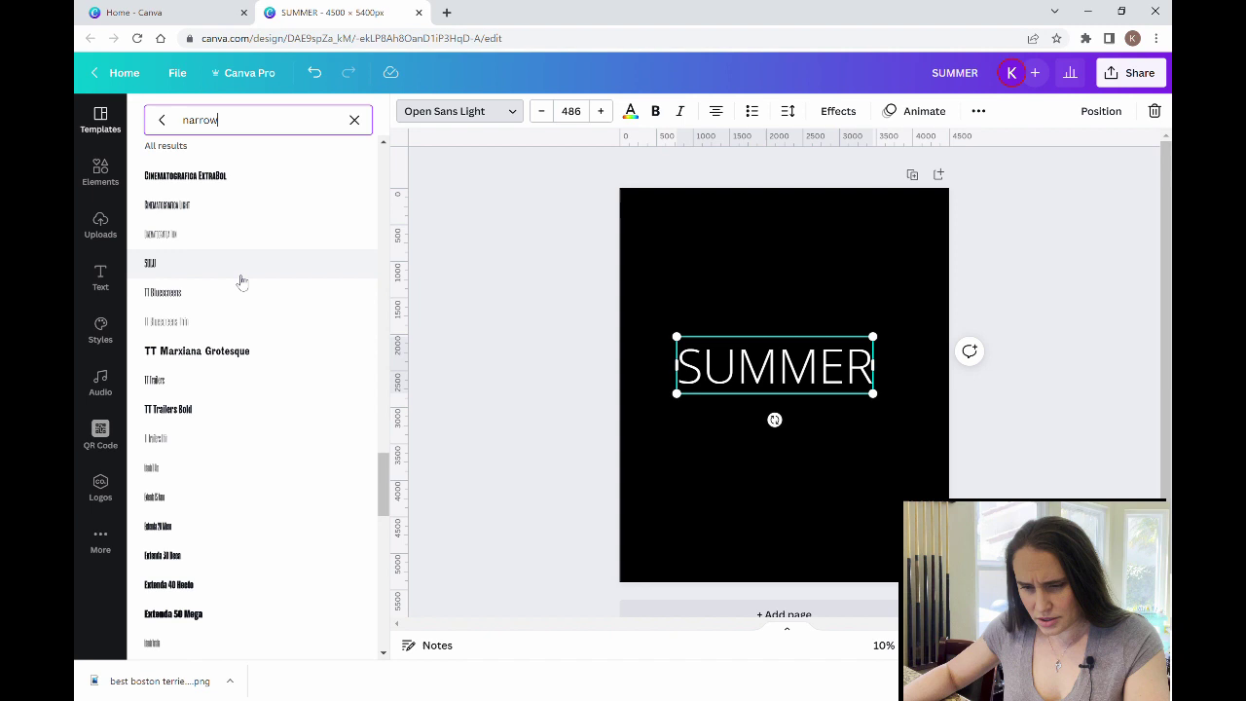
{"action": "scroll", "coordinate": [241, 282], "scroll_direction": "down", "scroll_amount": 6}
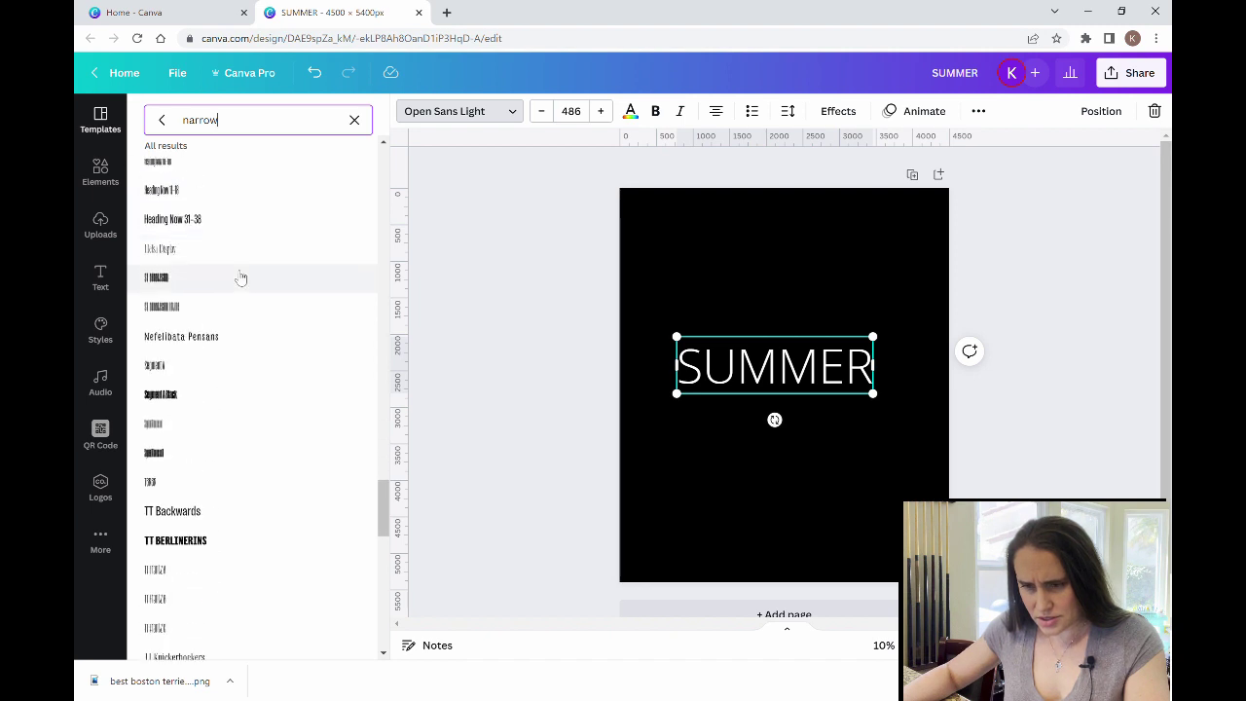
{"action": "scroll", "coordinate": [241, 279], "scroll_direction": "down", "scroll_amount": 2}
{"action": "scroll", "coordinate": [253, 297], "scroll_direction": "down", "scroll_amount": 2}
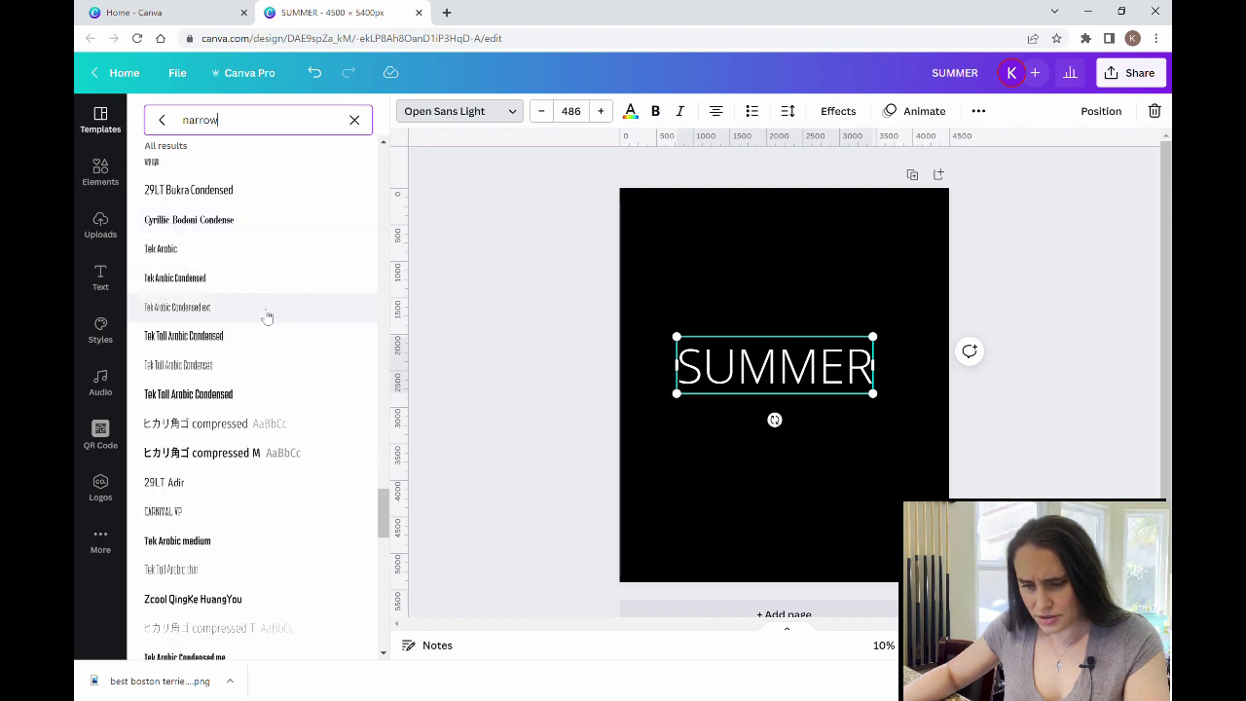
{"action": "scroll", "coordinate": [277, 292], "scroll_direction": "down", "scroll_amount": 3}
{"action": "scroll", "coordinate": [277, 288], "scroll_direction": "down", "scroll_amount": 2}
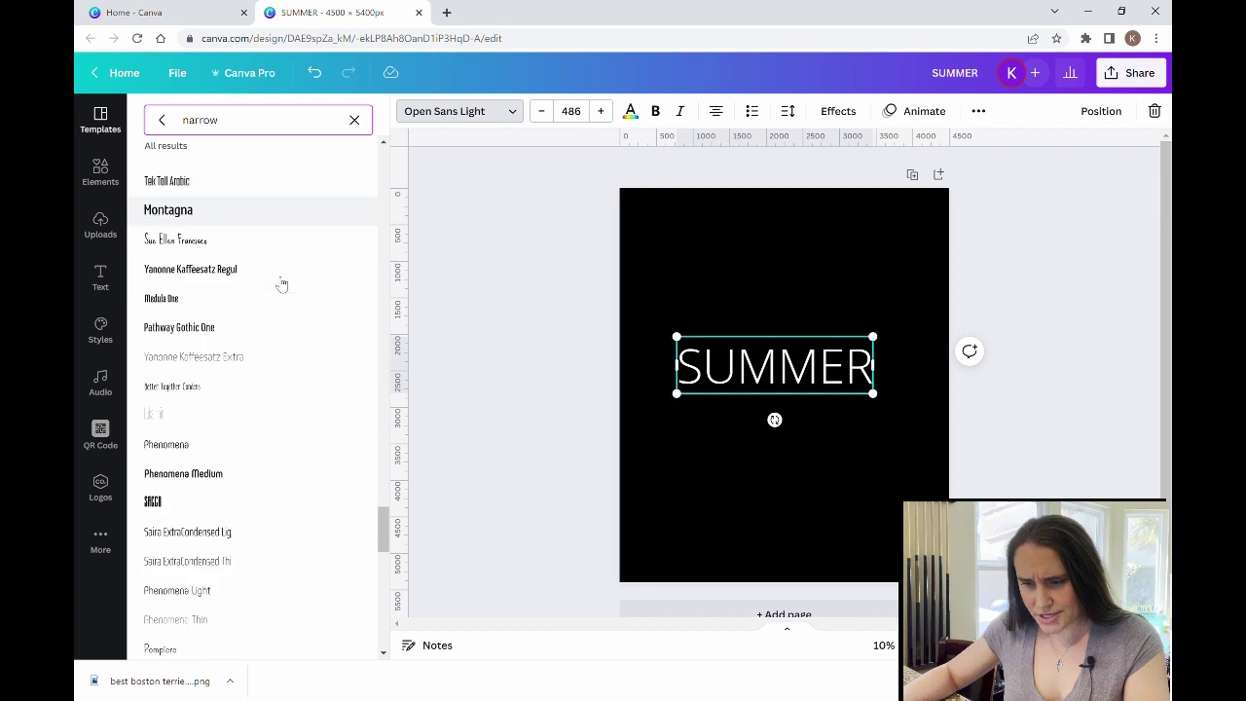
{"action": "scroll", "coordinate": [273, 287], "scroll_direction": "down", "scroll_amount": 6}
{"action": "left_click", "coordinate": [200, 304]}
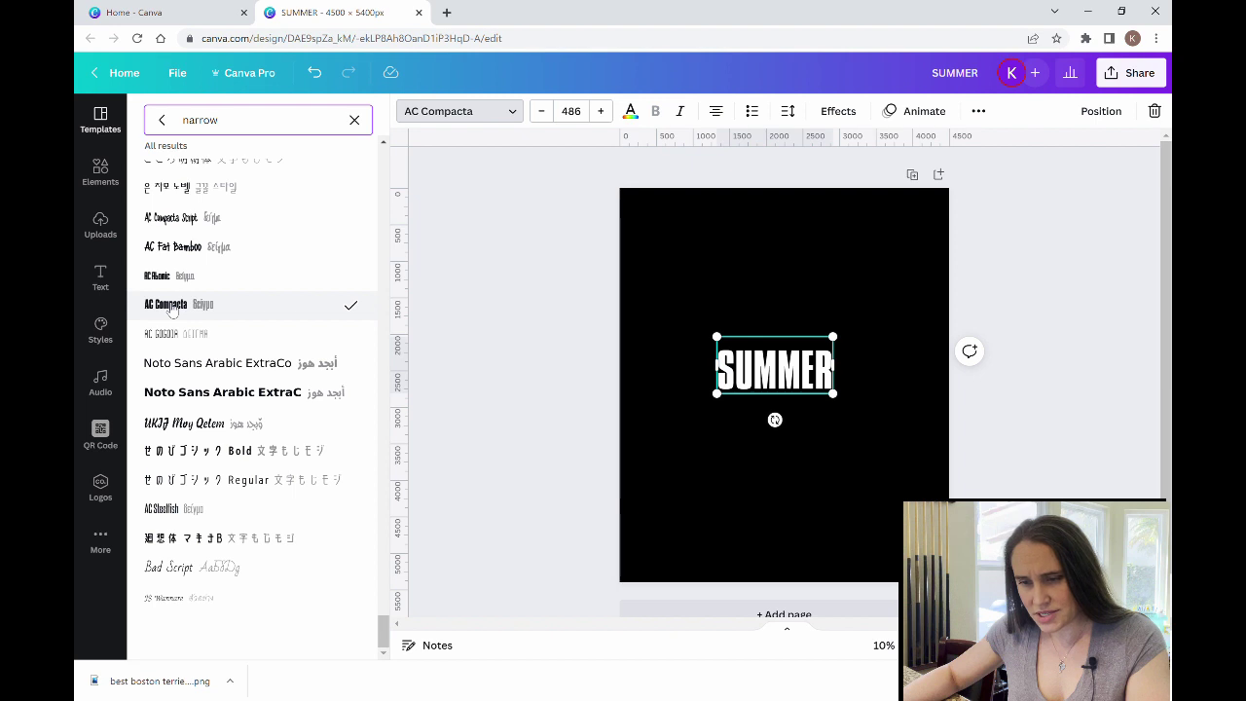
Step: Enlarge the AC Compacta SUMMER text until it spans nearly the page width
{"action": "left_click", "coordinate": [681, 385]}
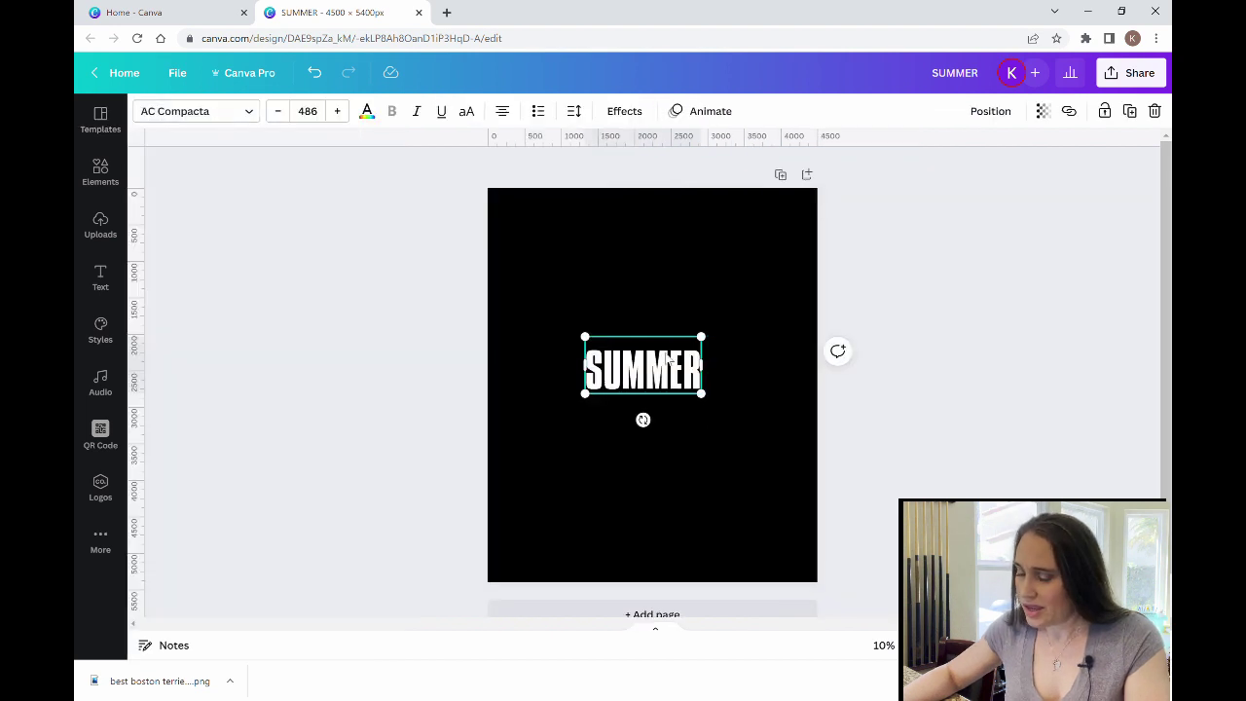
{"action": "left_click_drag", "start_coordinate": [717, 331], "coordinate": [816, 292]}
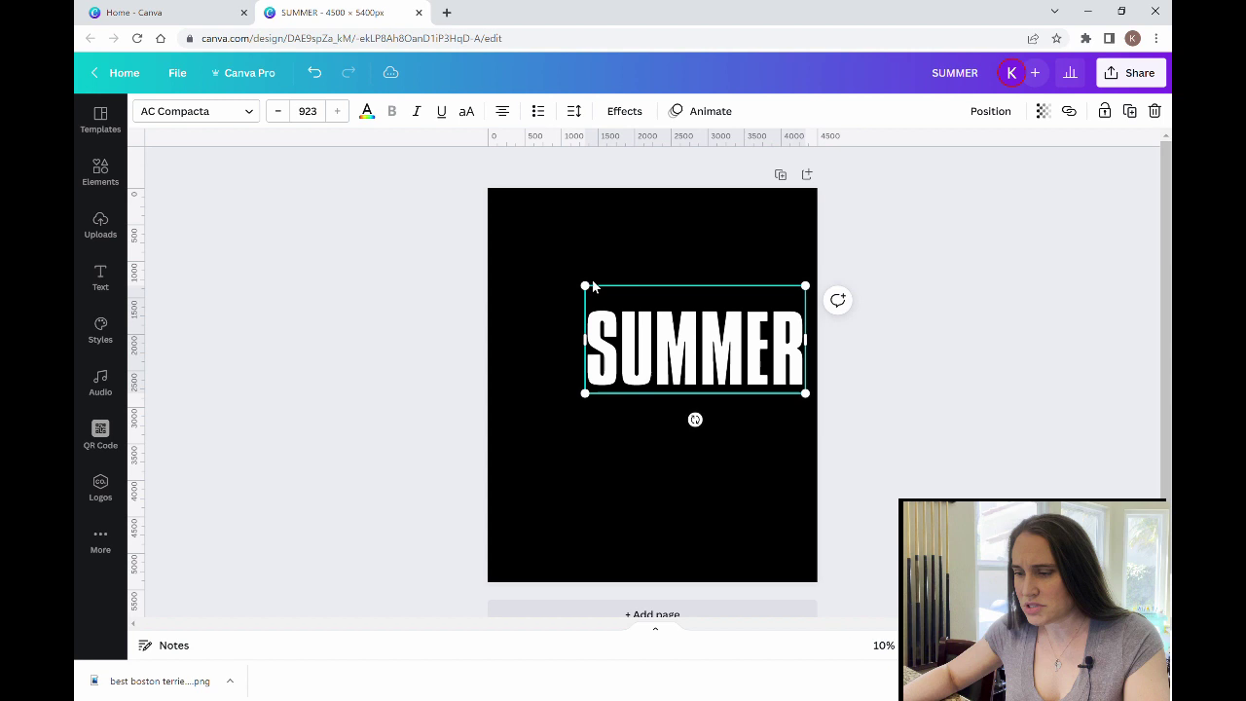
{"action": "left_click_drag", "start_coordinate": [592, 287], "coordinate": [511, 250]}
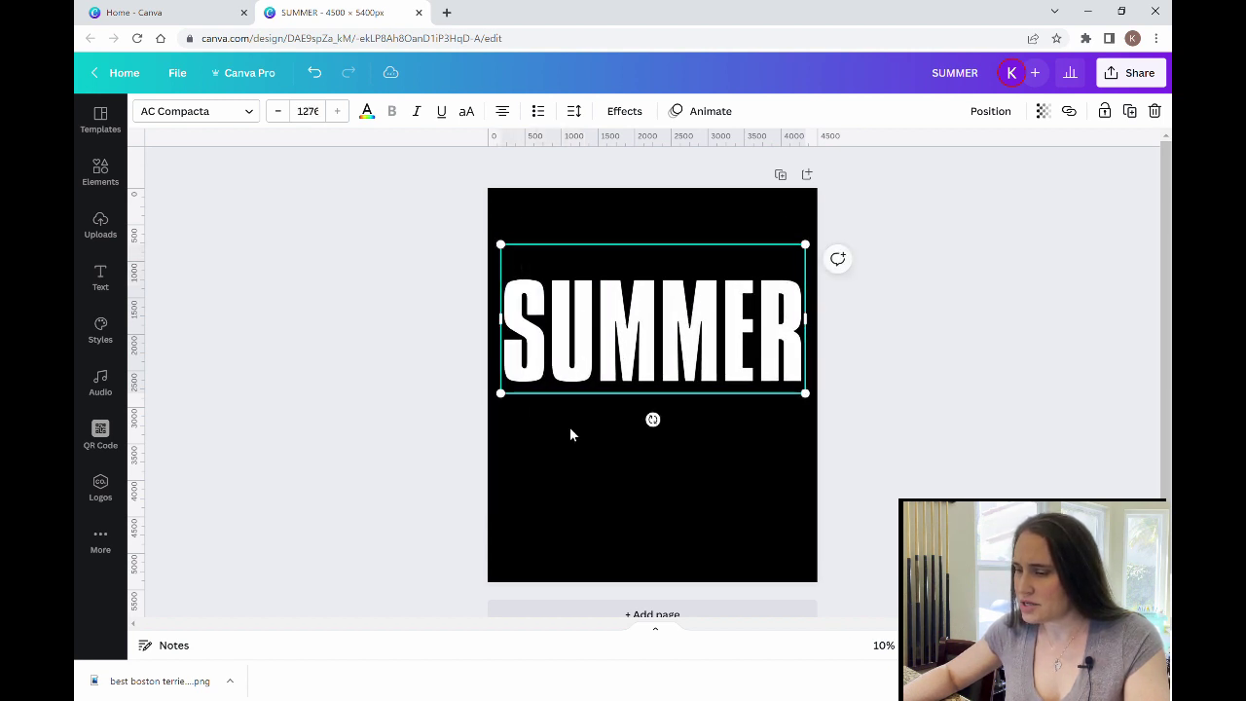
Step: Move SUMMER to the top of the page, centred horizontally
{"action": "left_click", "coordinate": [649, 509]}
{"action": "left_click_drag", "start_coordinate": [592, 375], "coordinate": [603, 288]}
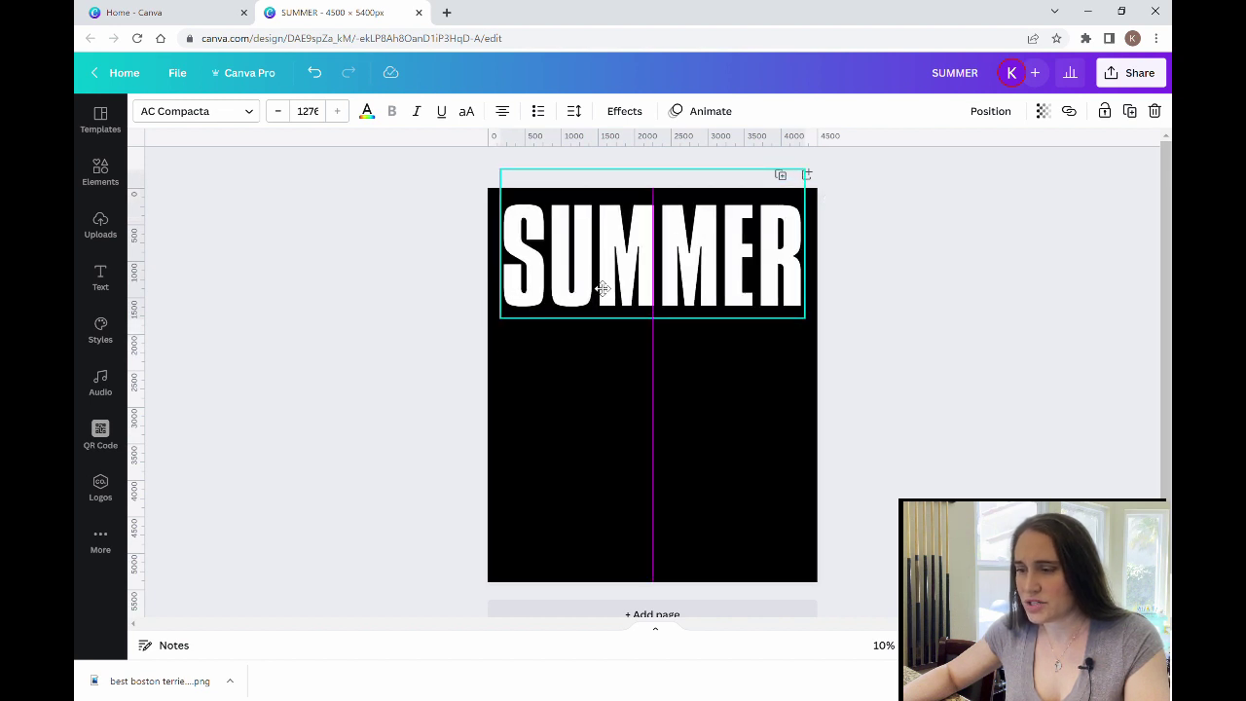
{"action": "left_click_drag", "start_coordinate": [603, 289], "coordinate": [604, 289]}
{"action": "left_click", "coordinate": [876, 483]}
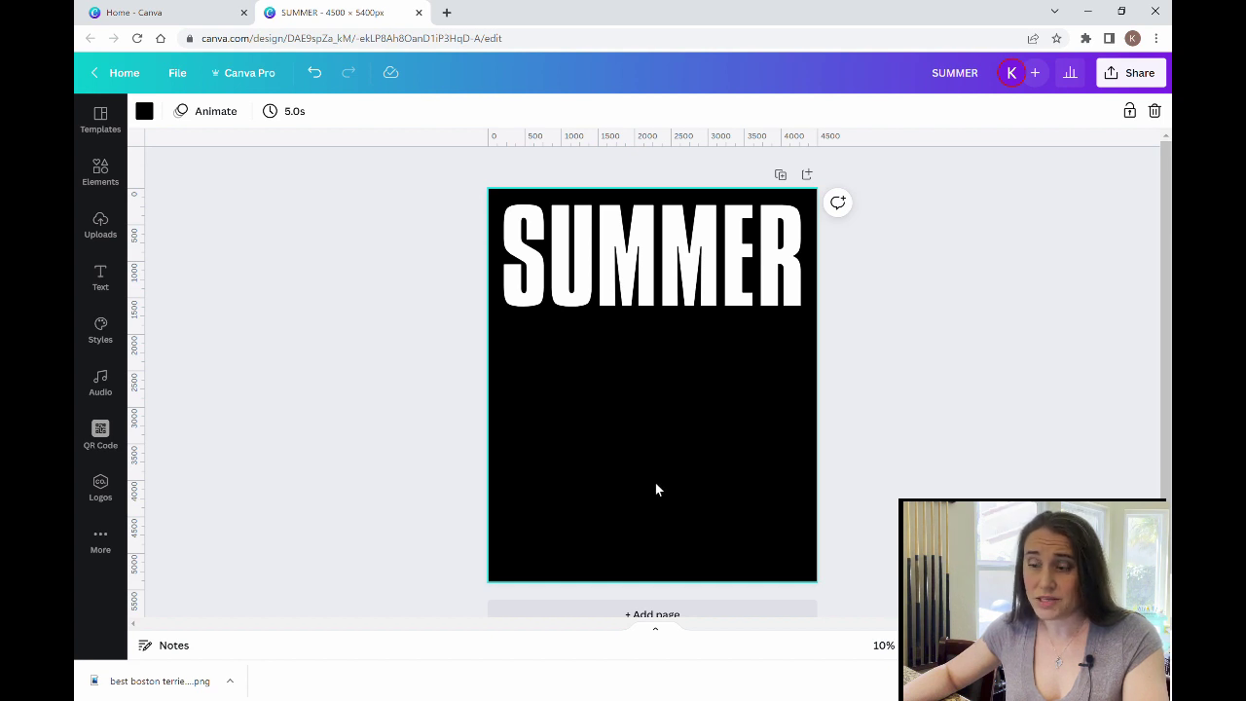
Step: Paste a white rectangle and narrow it into a tall strip
{"action": "key", "text": "ctrl+v"}
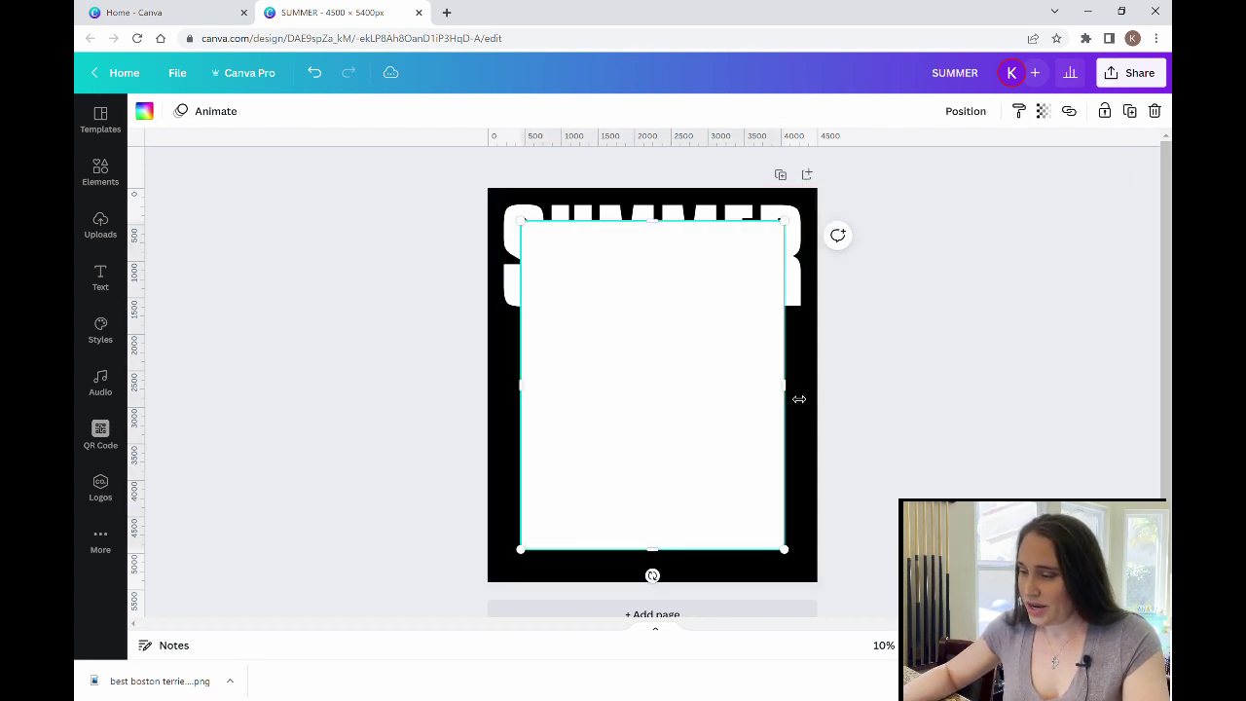
{"action": "left_click_drag", "start_coordinate": [798, 399], "coordinate": [593, 389]}
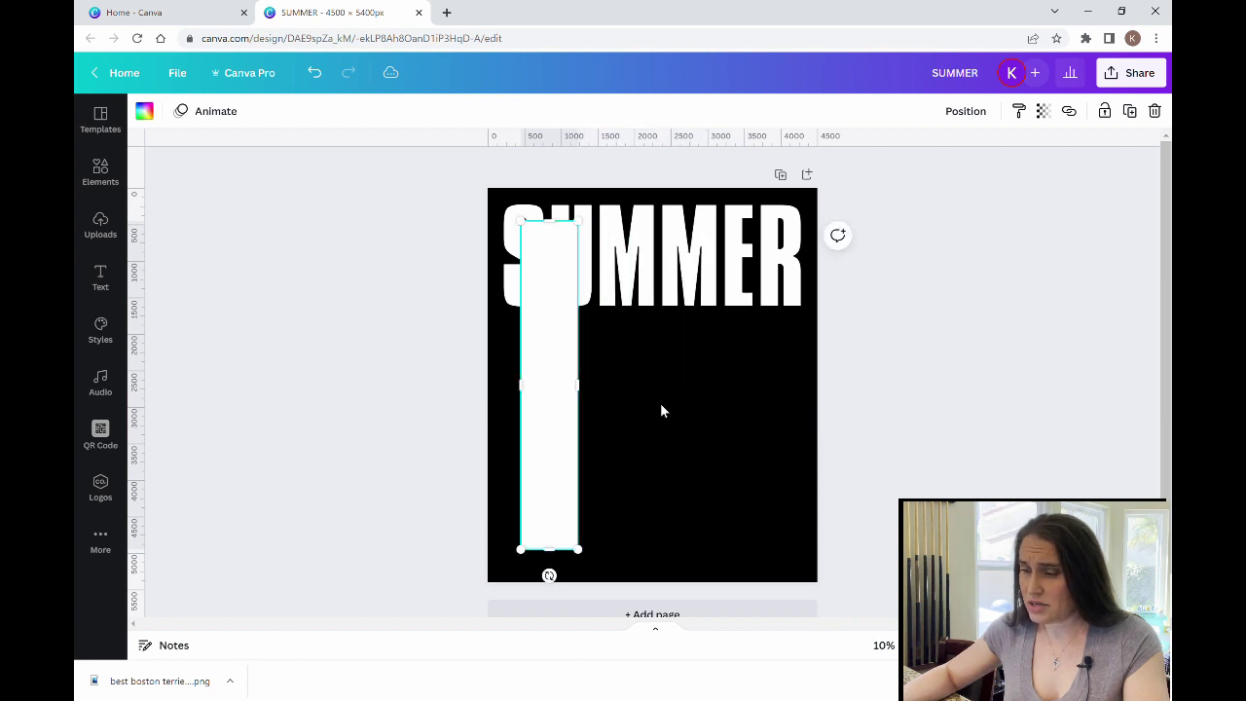
{"action": "left_click", "coordinate": [661, 405]}
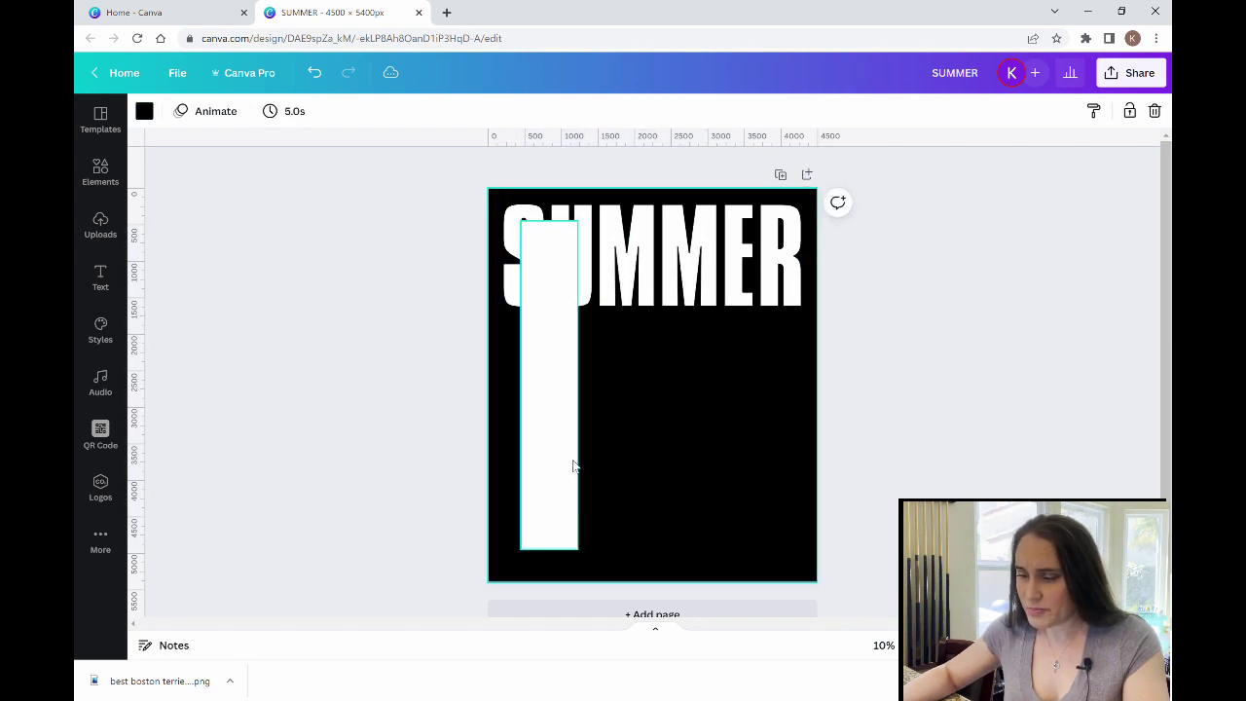
Step: Place the strip below SUMMER's S, about 540 px wide and 3,720 px tall
{"action": "left_click_drag", "start_coordinate": [572, 465], "coordinate": [553, 549]}
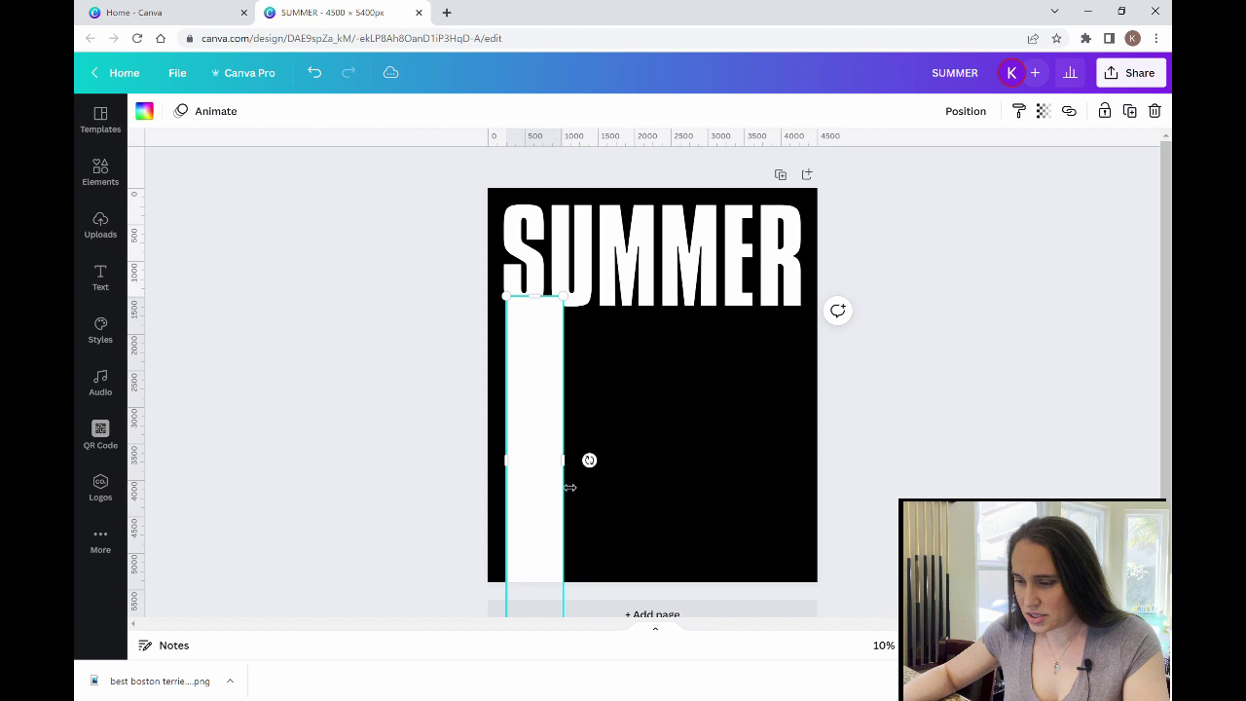
{"action": "left_click_drag", "start_coordinate": [575, 475], "coordinate": [518, 472]}
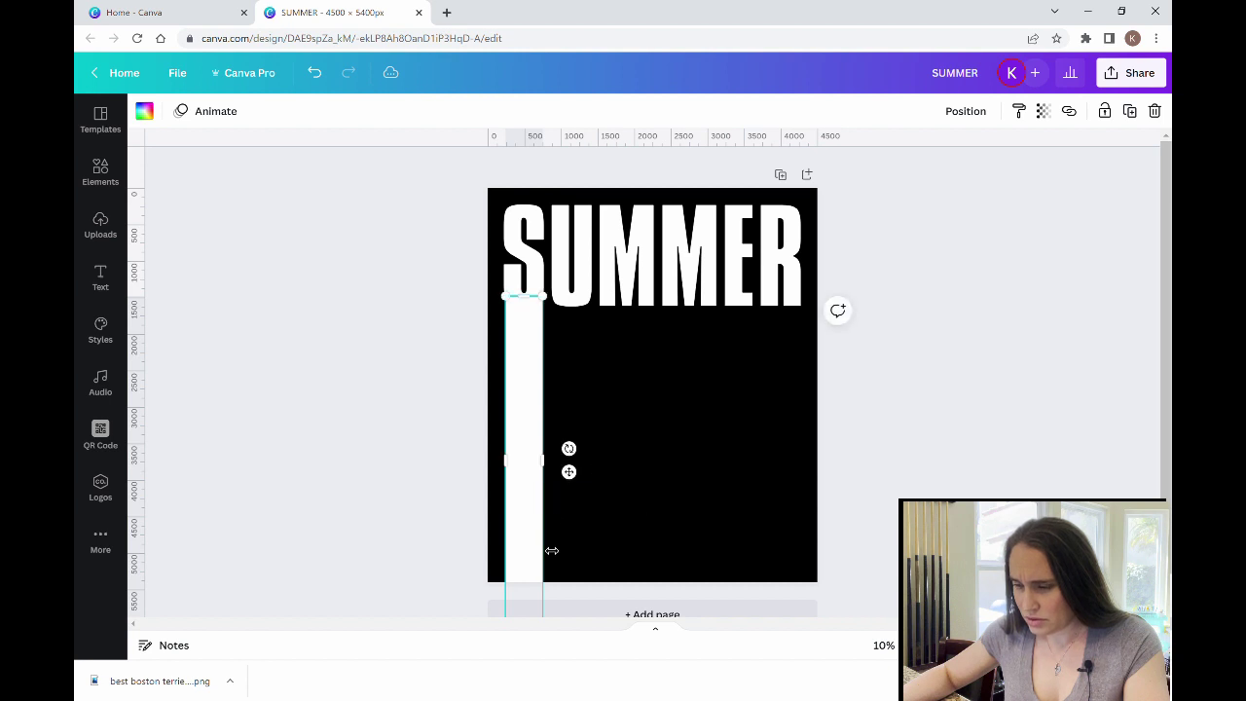
{"action": "scroll", "coordinate": [547, 545], "scroll_direction": "down", "scroll_amount": 1}
{"action": "left_click_drag", "start_coordinate": [526, 590], "coordinate": [527, 538]}
{"action": "left_click", "coordinate": [658, 488]}
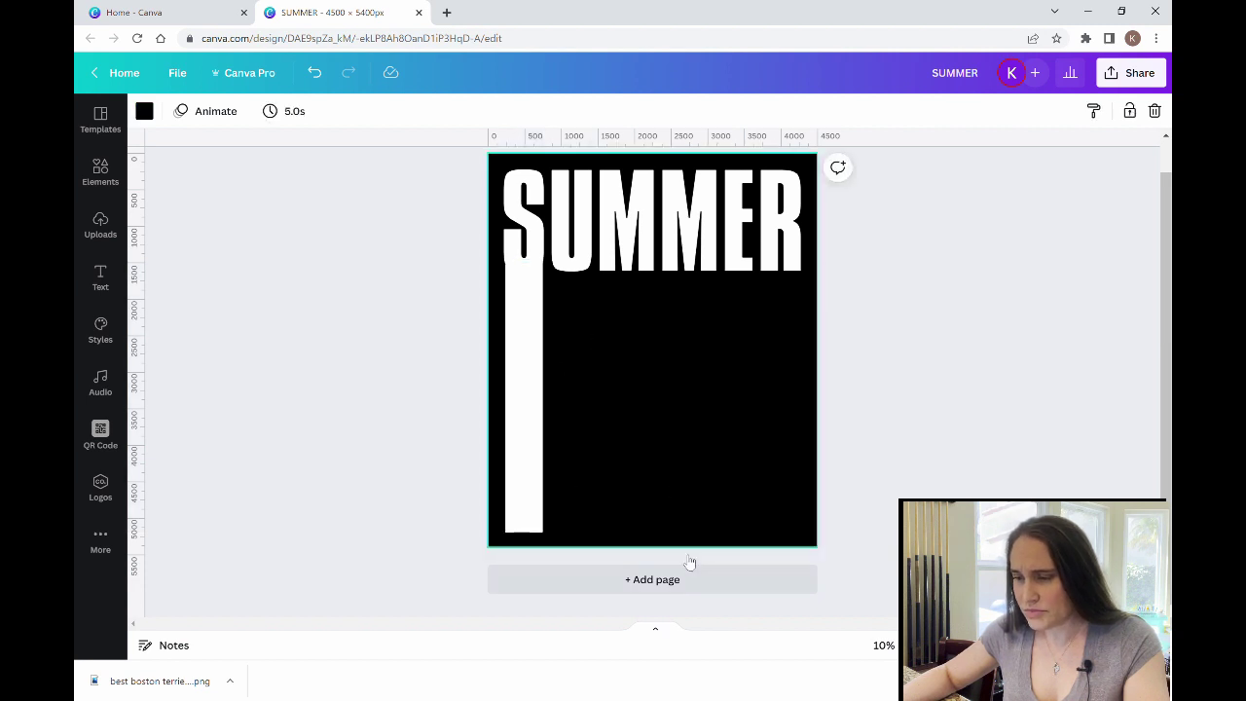
Step: Widen the white bar under the S slightly, to about 589 px across
{"action": "left_click", "coordinate": [520, 389]}
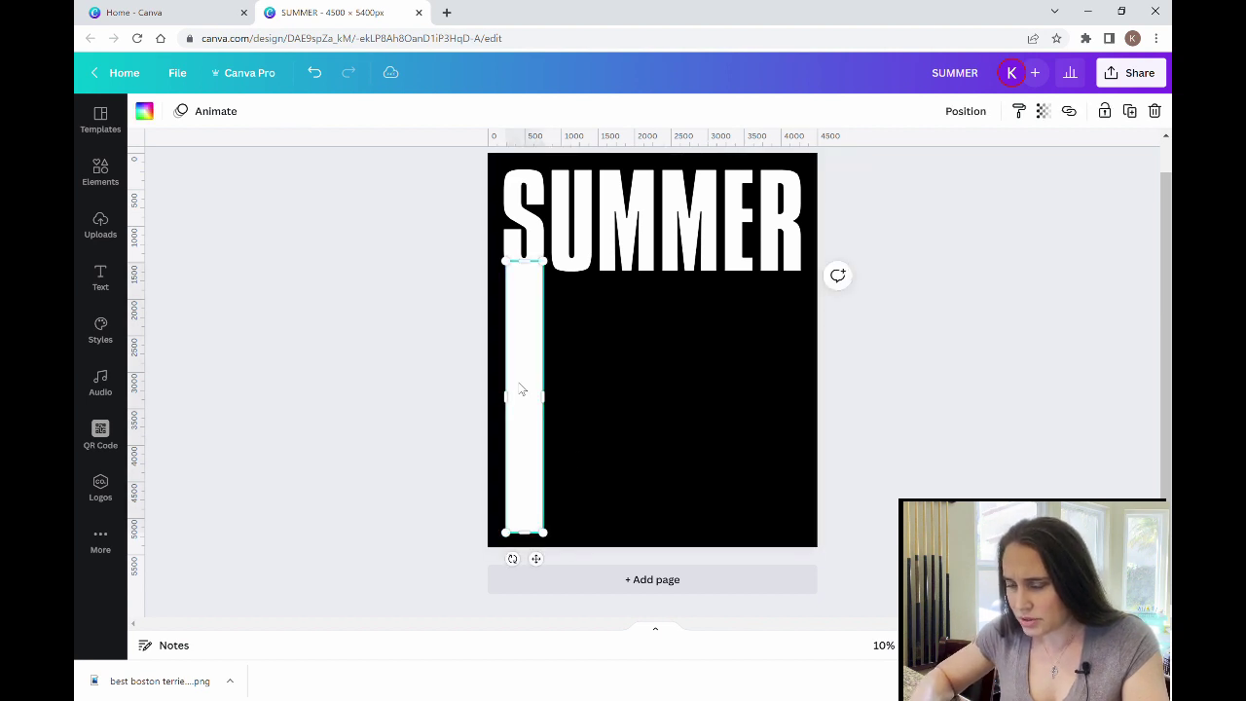
{"action": "left_click", "coordinate": [589, 366]}
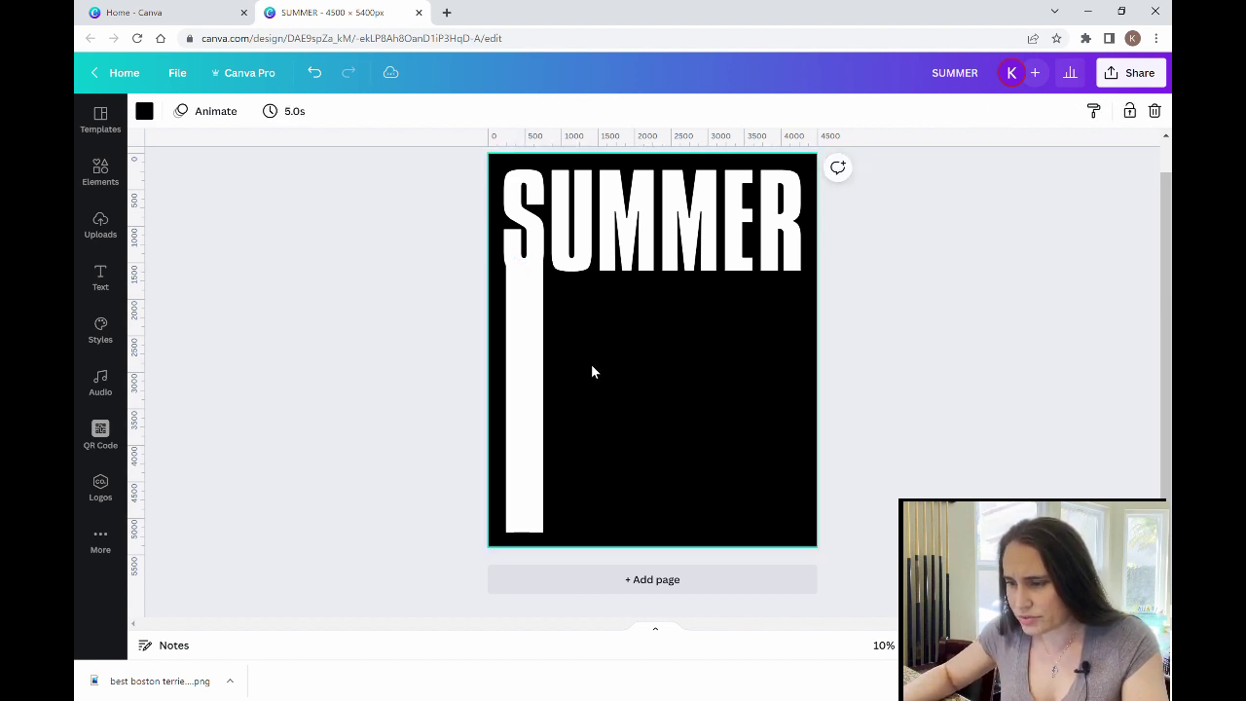
{"action": "left_click", "coordinate": [518, 381]}
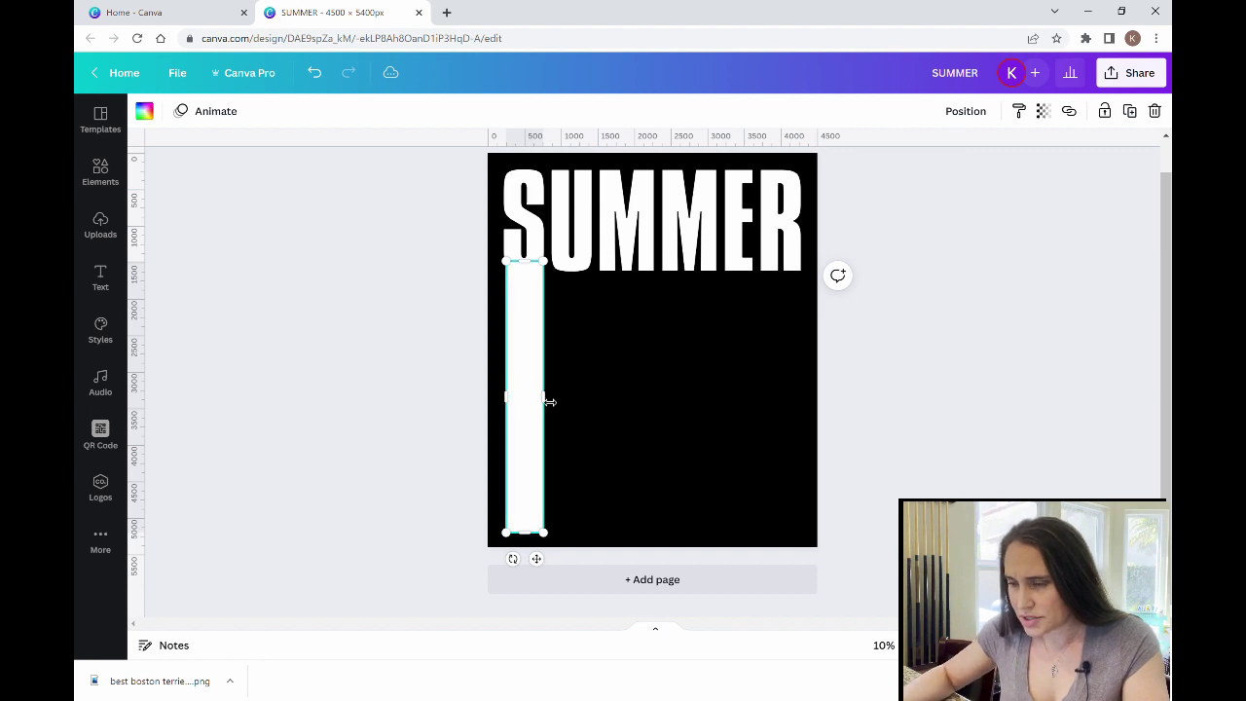
{"action": "left_click", "coordinate": [561, 397]}
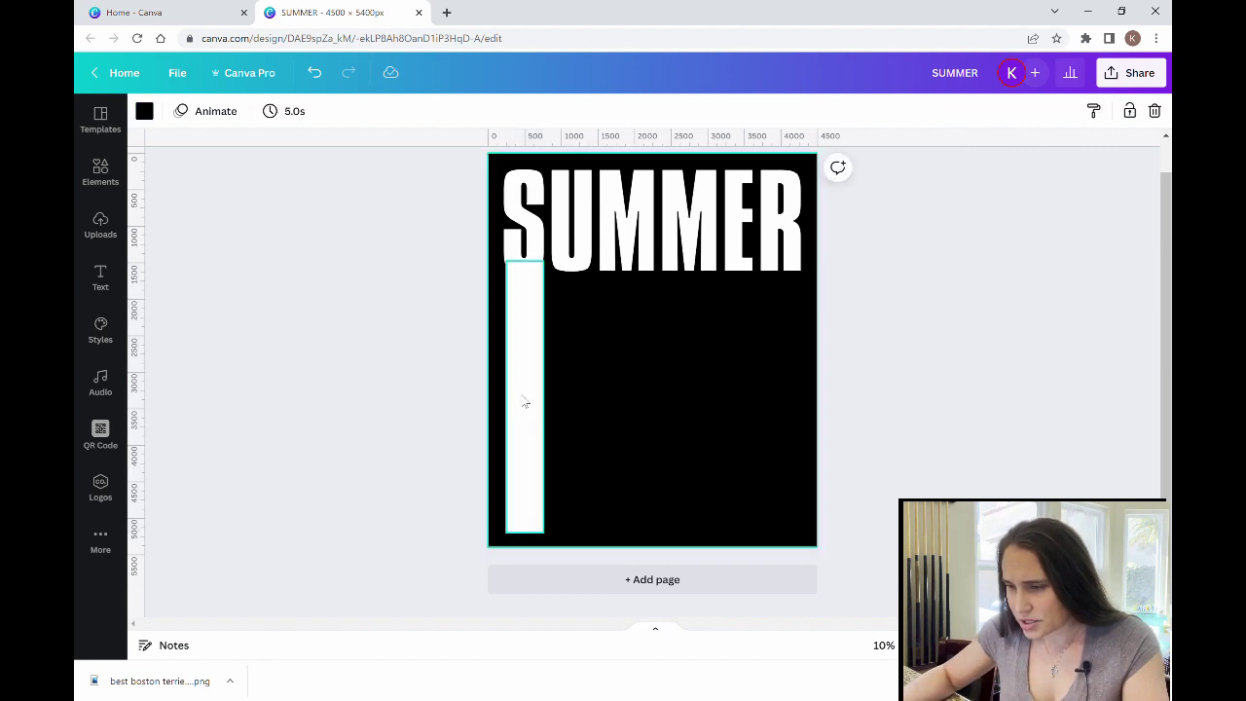
{"action": "left_click", "coordinate": [525, 401]}
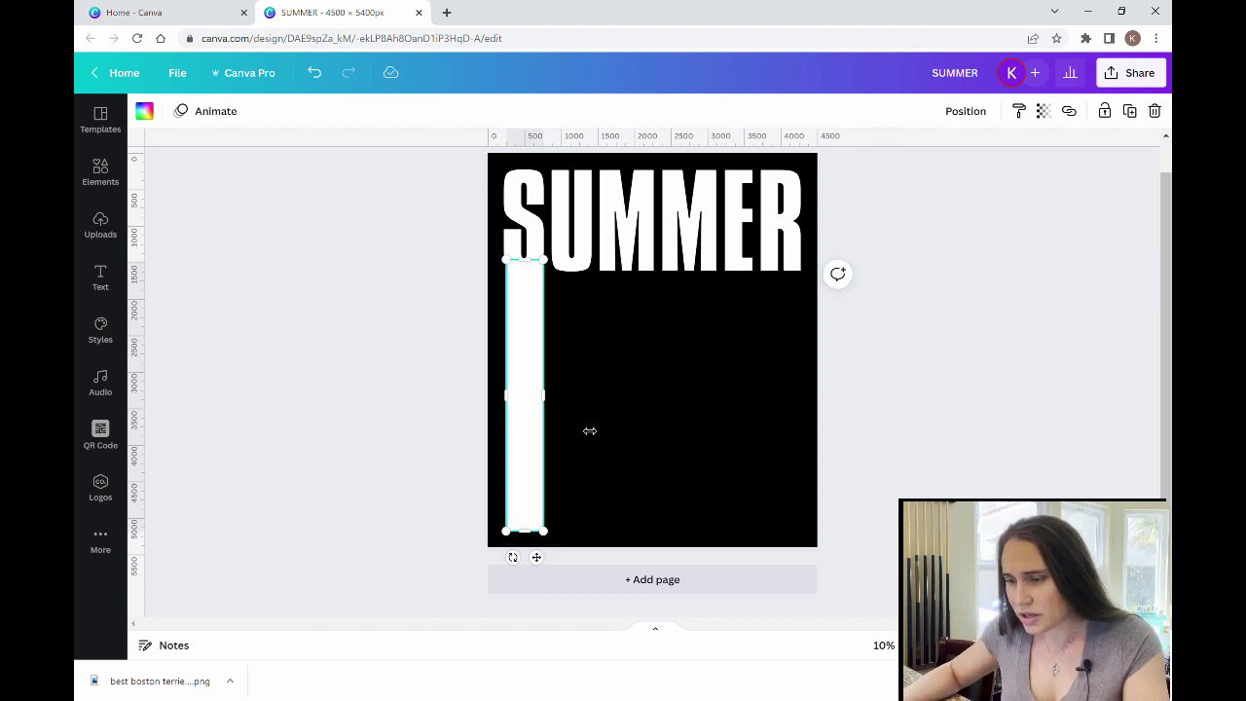
{"action": "left_click", "coordinate": [629, 454]}
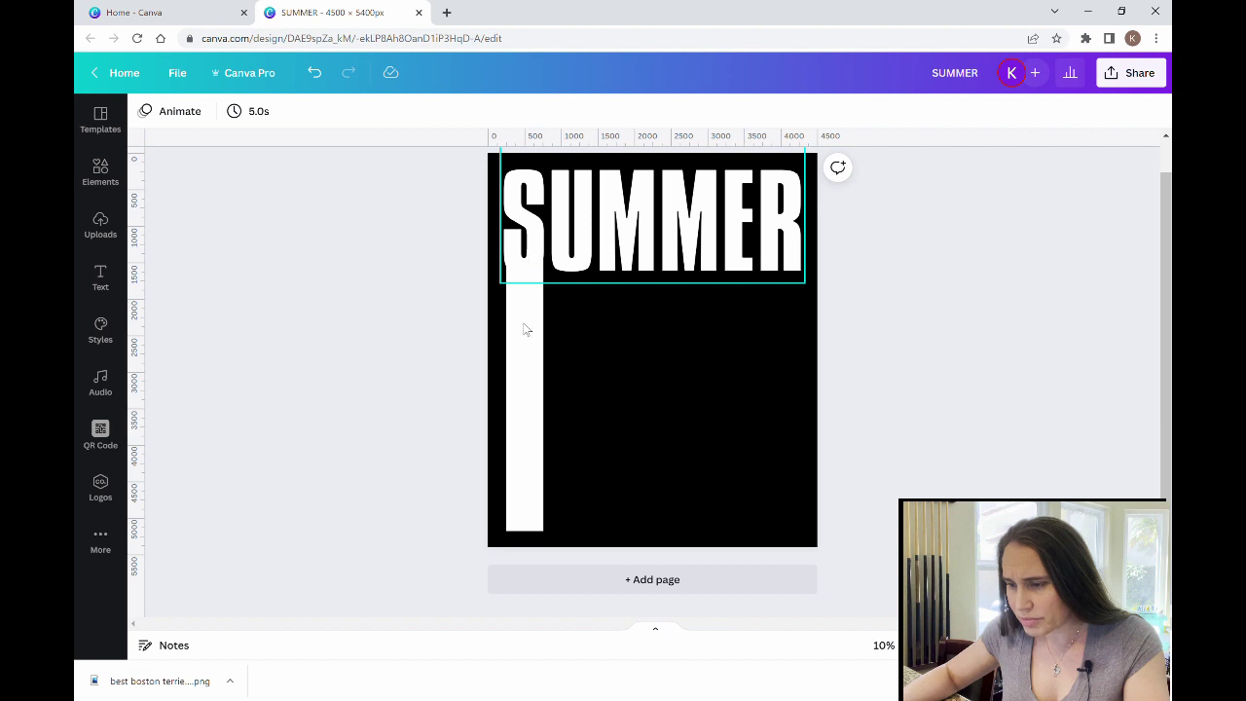
{"action": "left_click", "coordinate": [517, 382]}
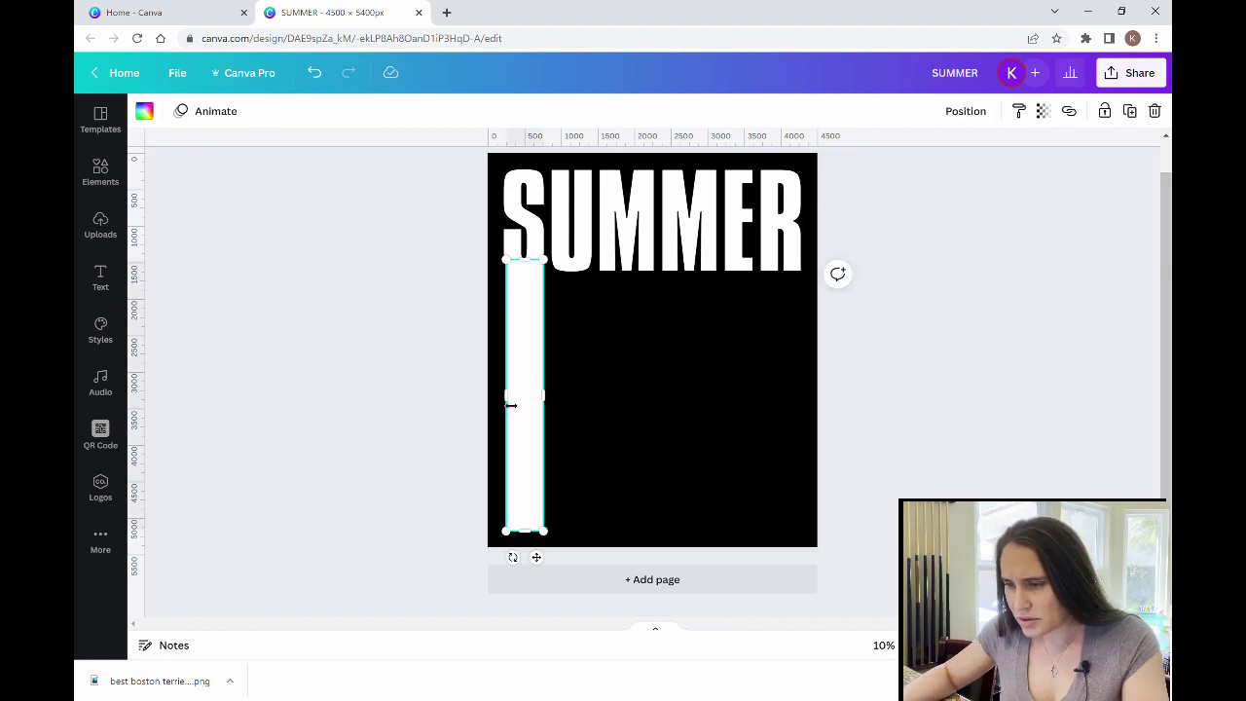
{"action": "left_click_drag", "start_coordinate": [510, 405], "coordinate": [511, 399]}
{"action": "left_click", "coordinate": [670, 382]}
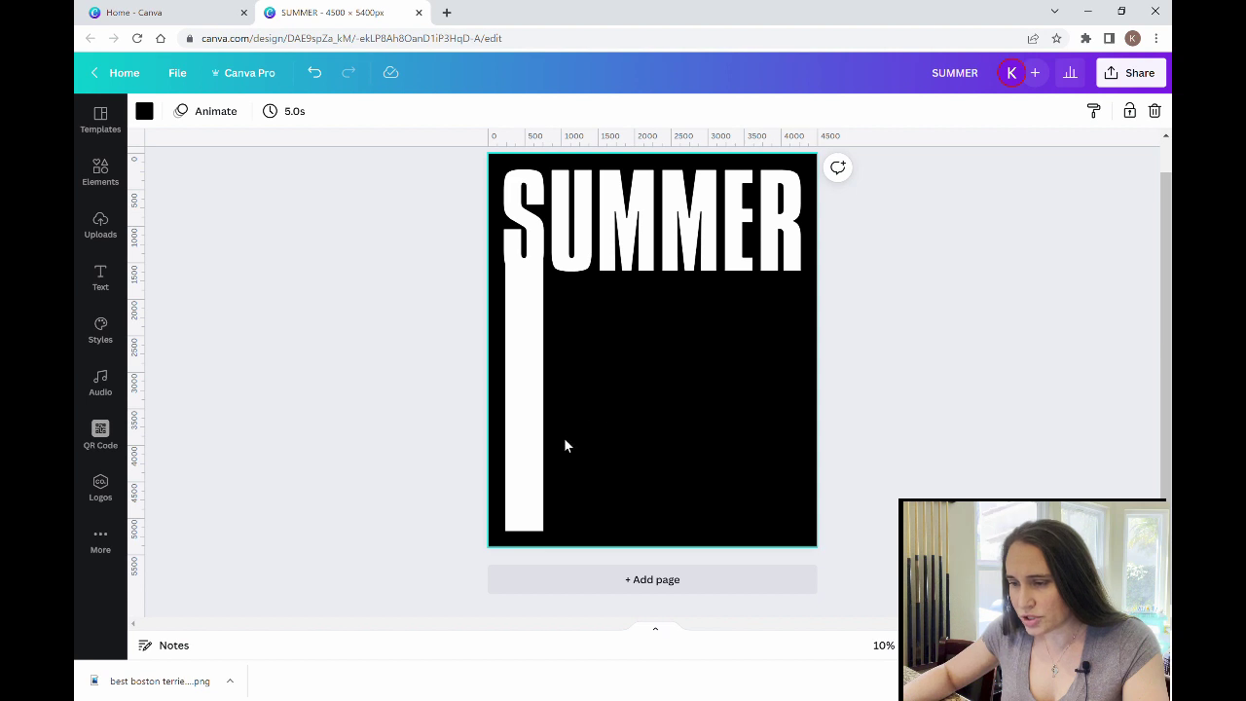
{"action": "left_click", "coordinate": [518, 409]}
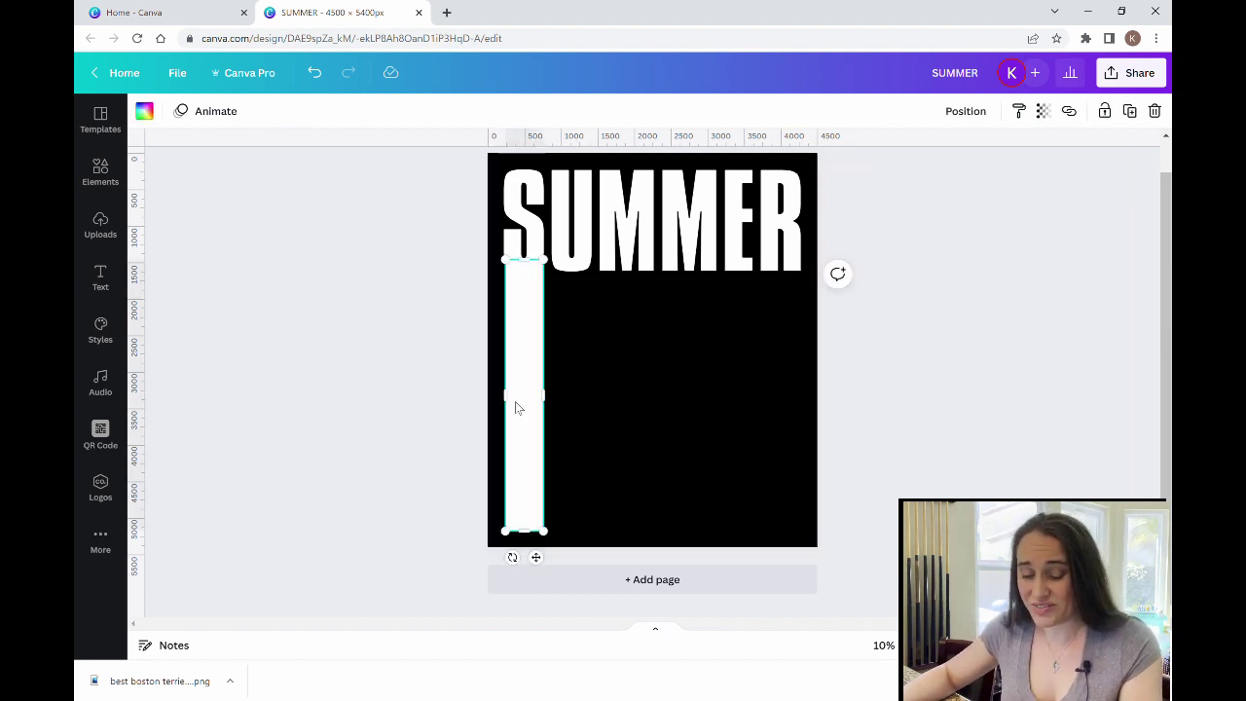
Step: Duplicate the white bar and align the copy beside the first one
{"action": "left_click", "coordinate": [590, 402]}
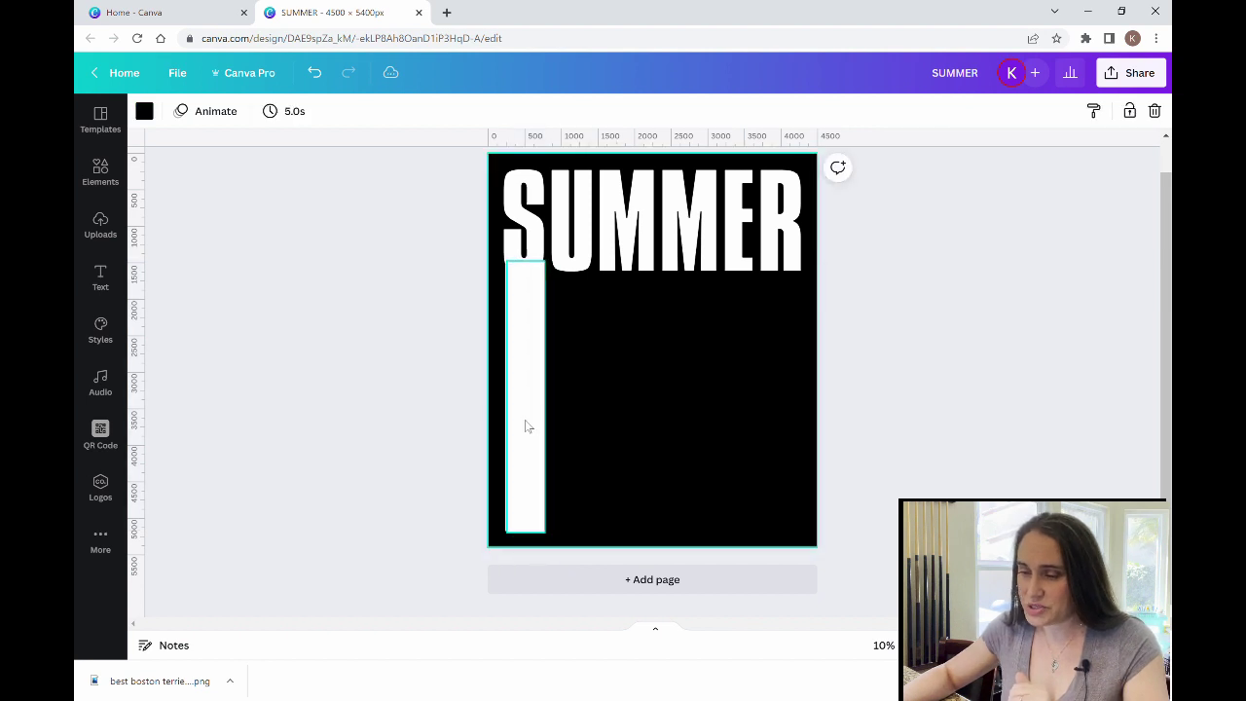
{"action": "left_click_drag", "start_coordinate": [526, 426], "coordinate": [579, 427]}
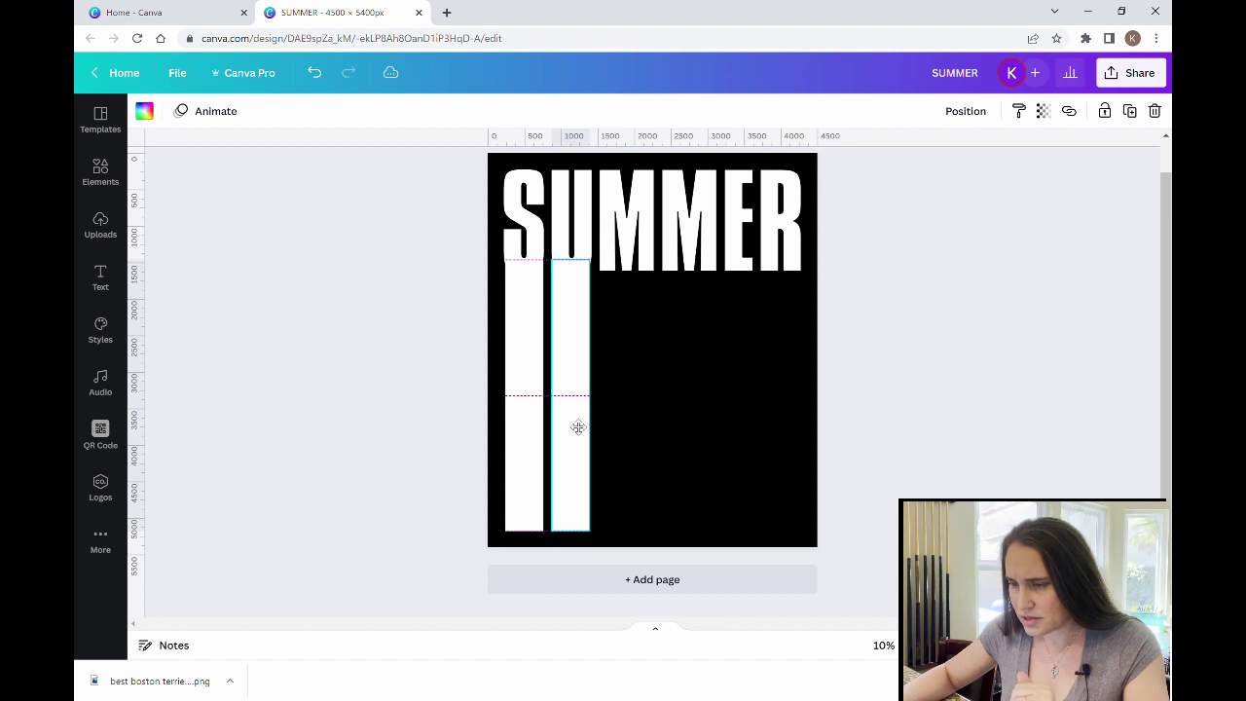
{"action": "left_click_drag", "start_coordinate": [580, 425], "coordinate": [578, 424]}
{"action": "left_click", "coordinate": [698, 484]}
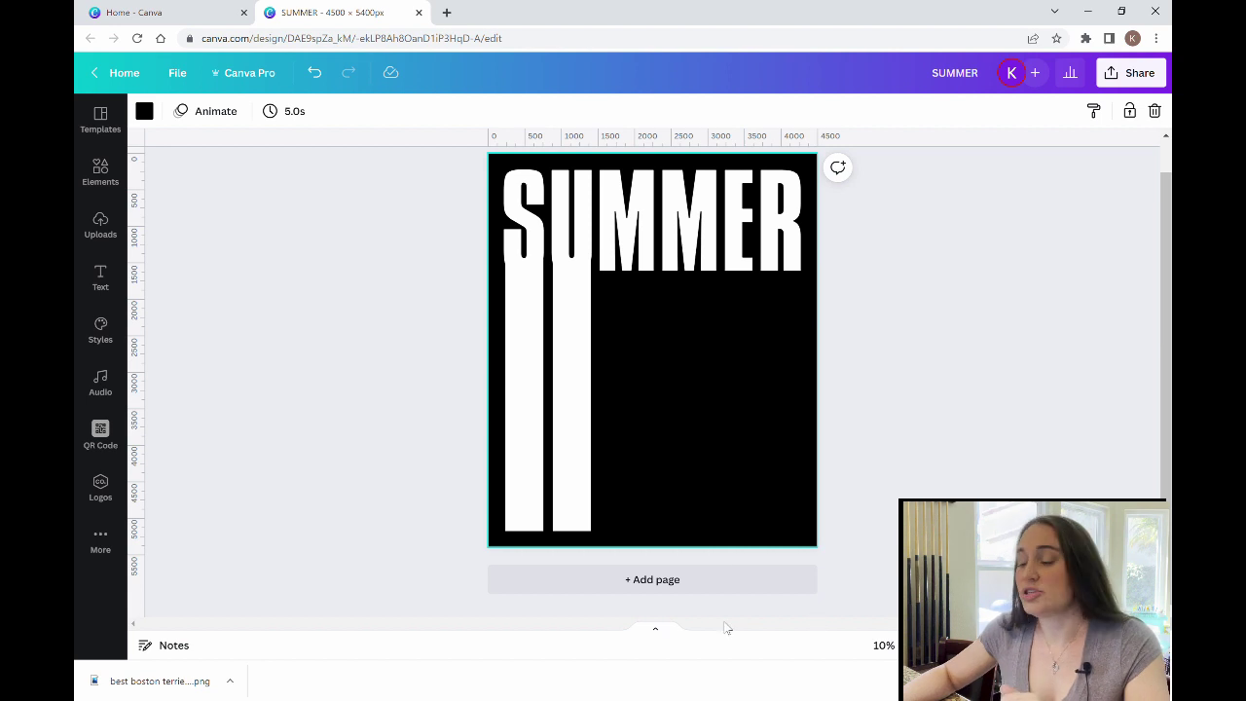
{"action": "left_click", "coordinate": [570, 445]}
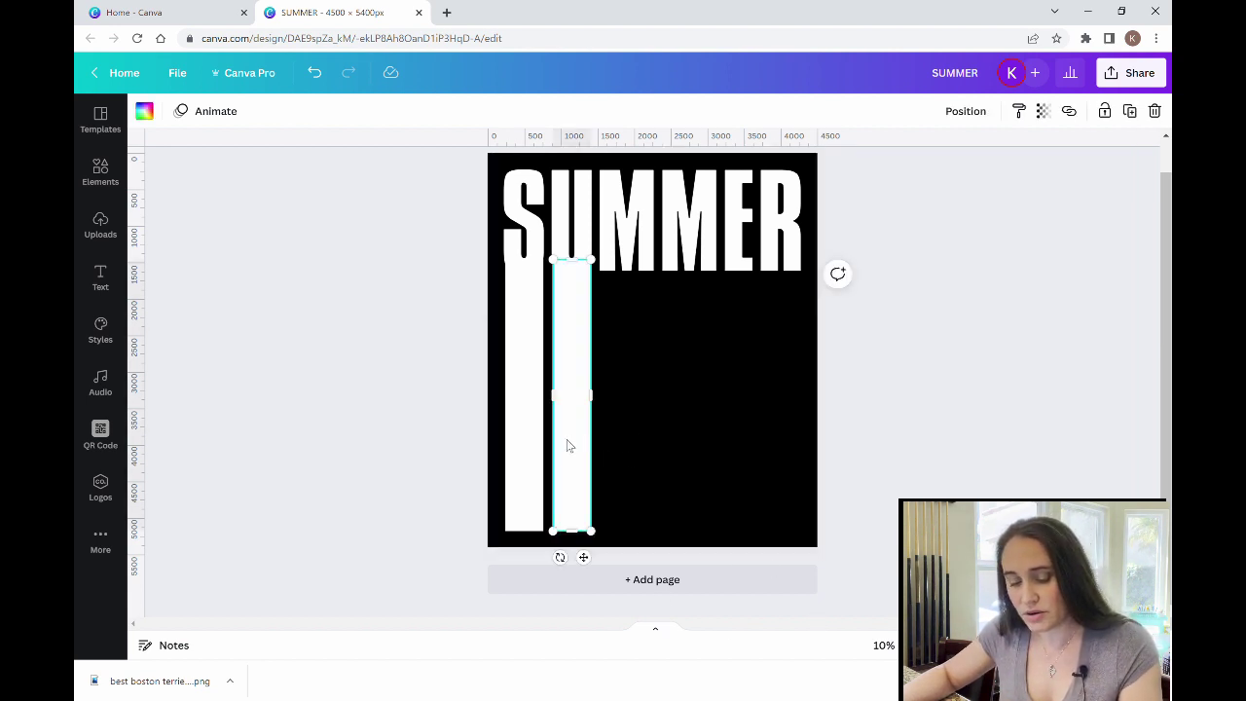
{"action": "left_click_drag", "start_coordinate": [564, 446], "coordinate": [624, 412]}
{"action": "left_click", "coordinate": [657, 416]}
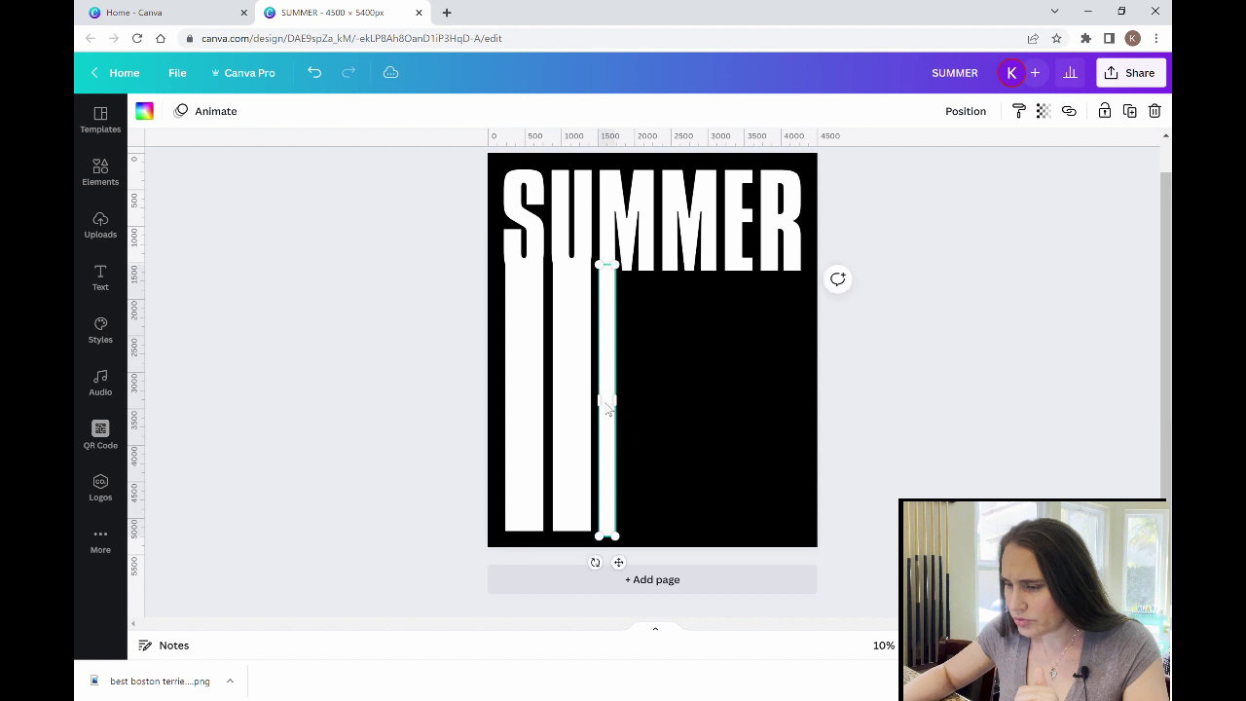
Step: Align the thin third bar's bottom with the others and stretch it up into the letters
{"action": "left_click", "coordinate": [668, 413]}
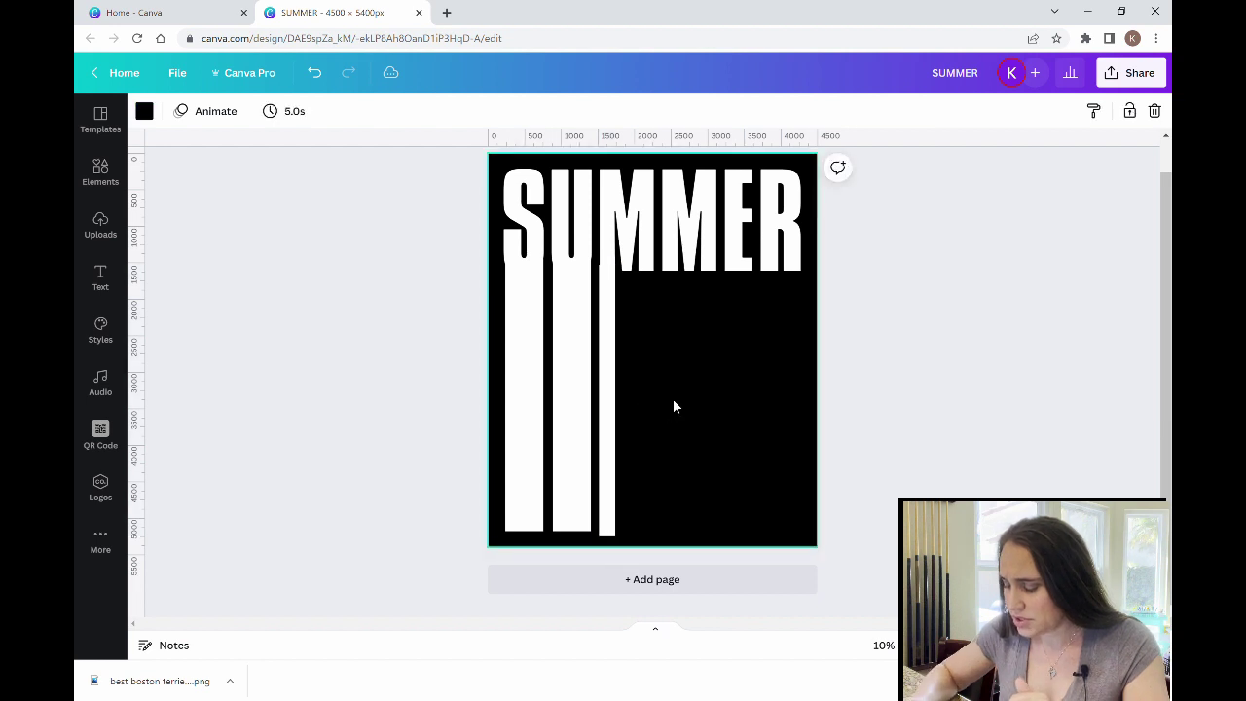
{"action": "left_click", "coordinate": [606, 407]}
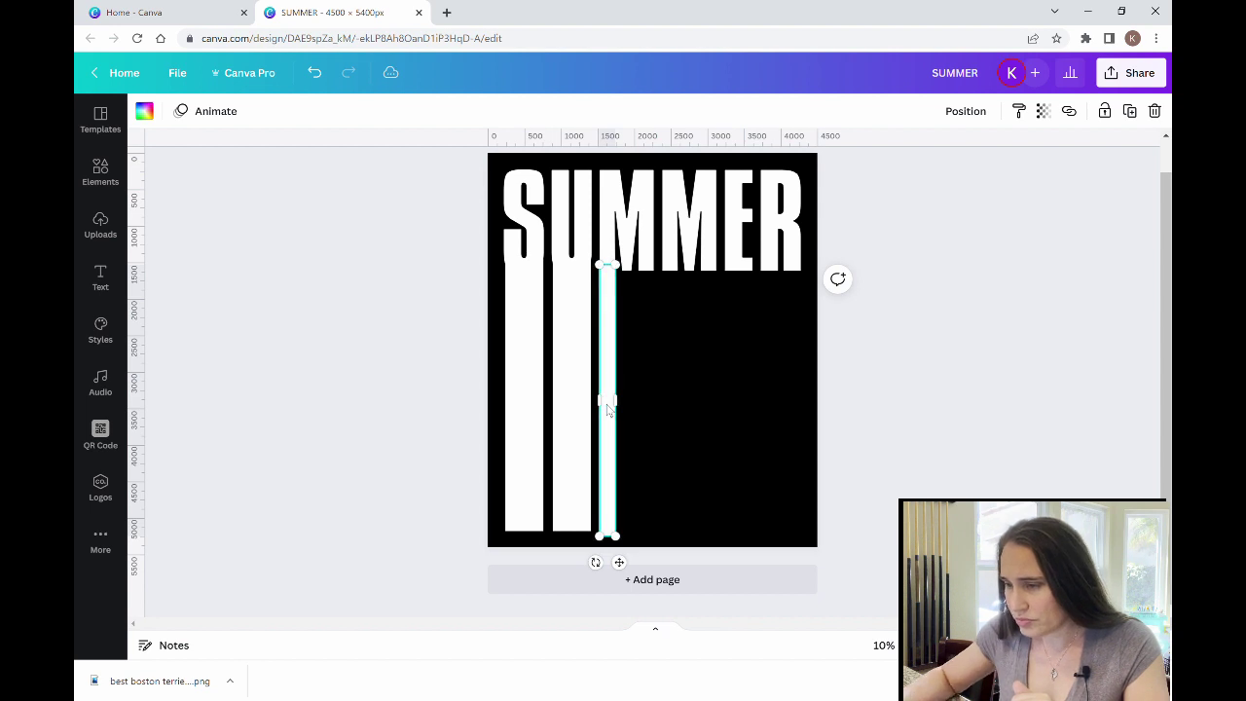
{"action": "left_click", "coordinate": [639, 405]}
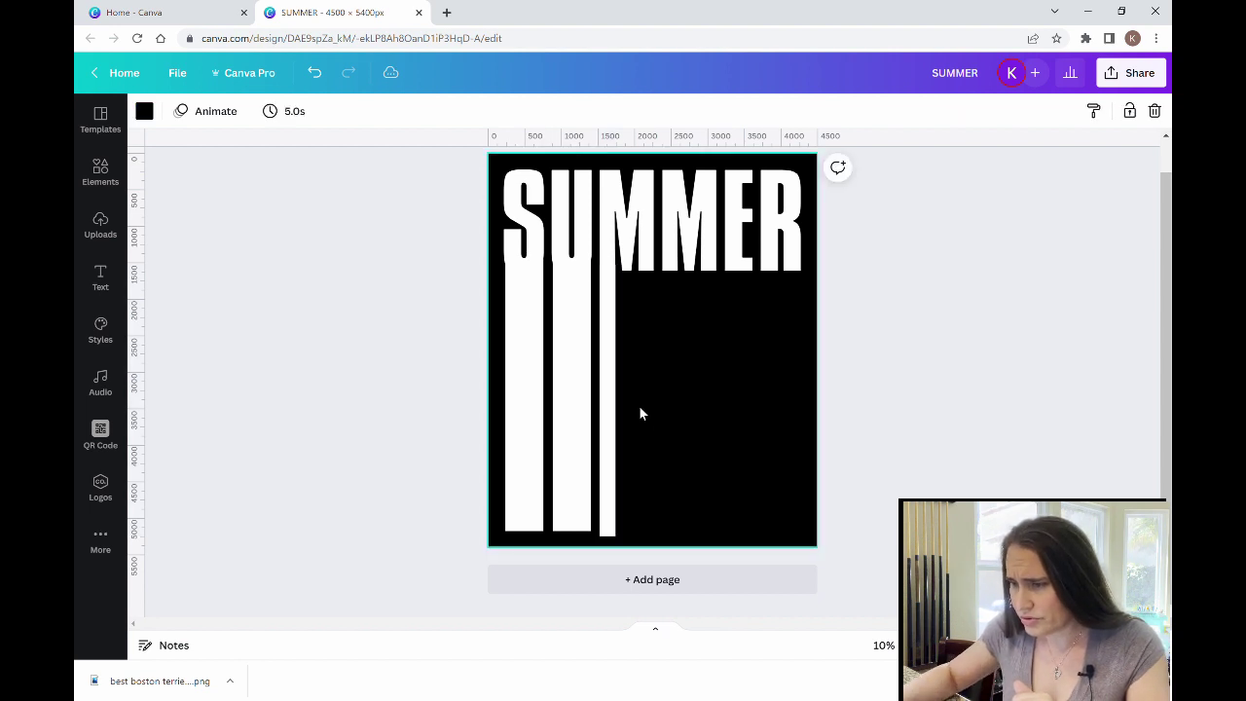
{"action": "left_click", "coordinate": [612, 508]}
{"action": "left_click_drag", "start_coordinate": [614, 541], "coordinate": [616, 534]}
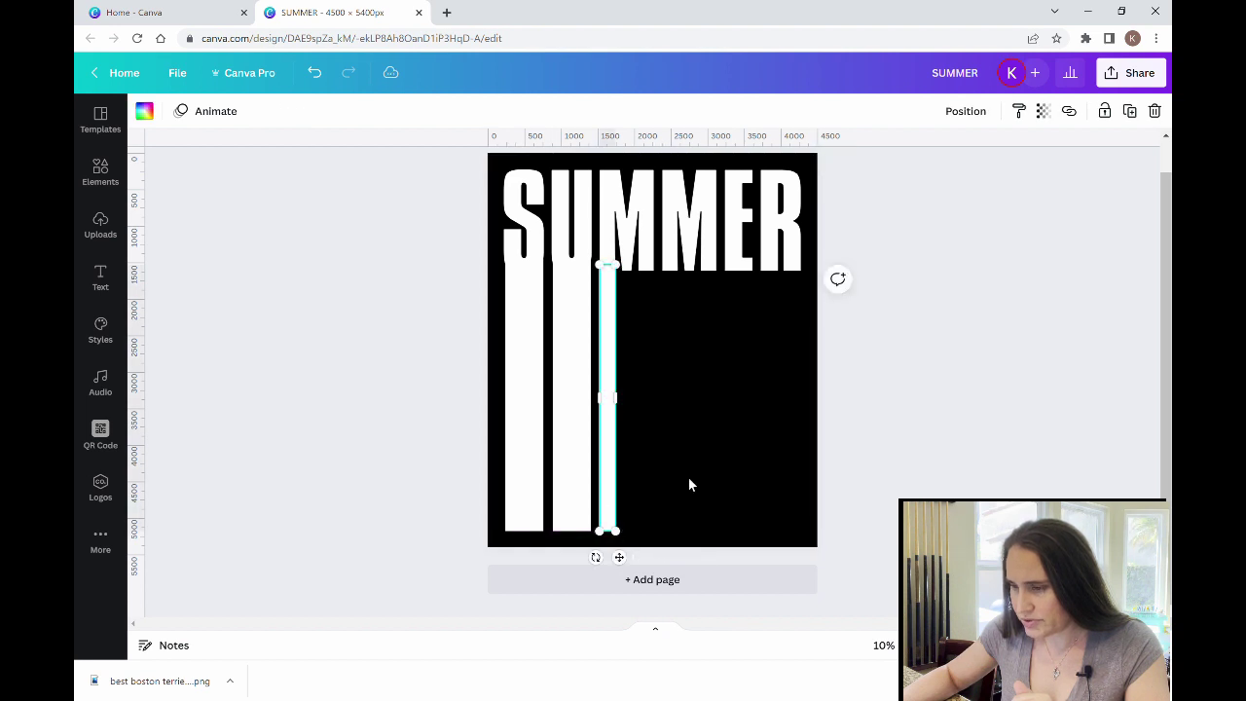
{"action": "left_click", "coordinate": [692, 472]}
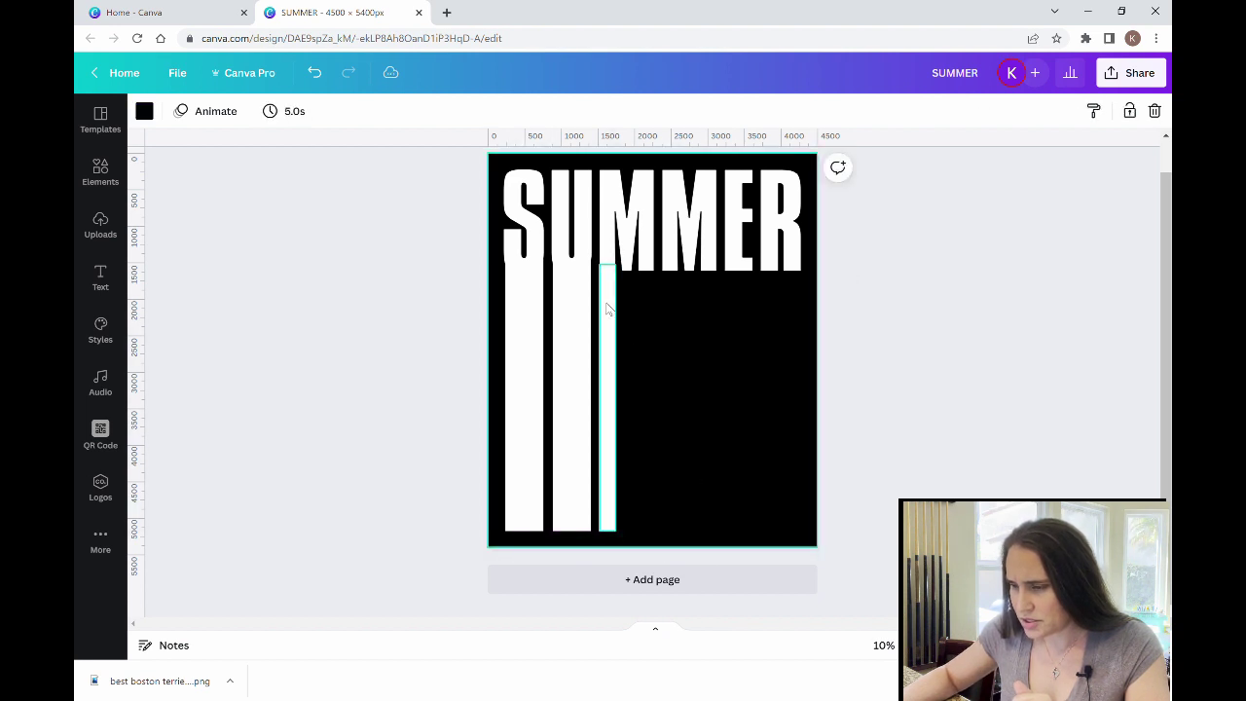
{"action": "left_click", "coordinate": [607, 308]}
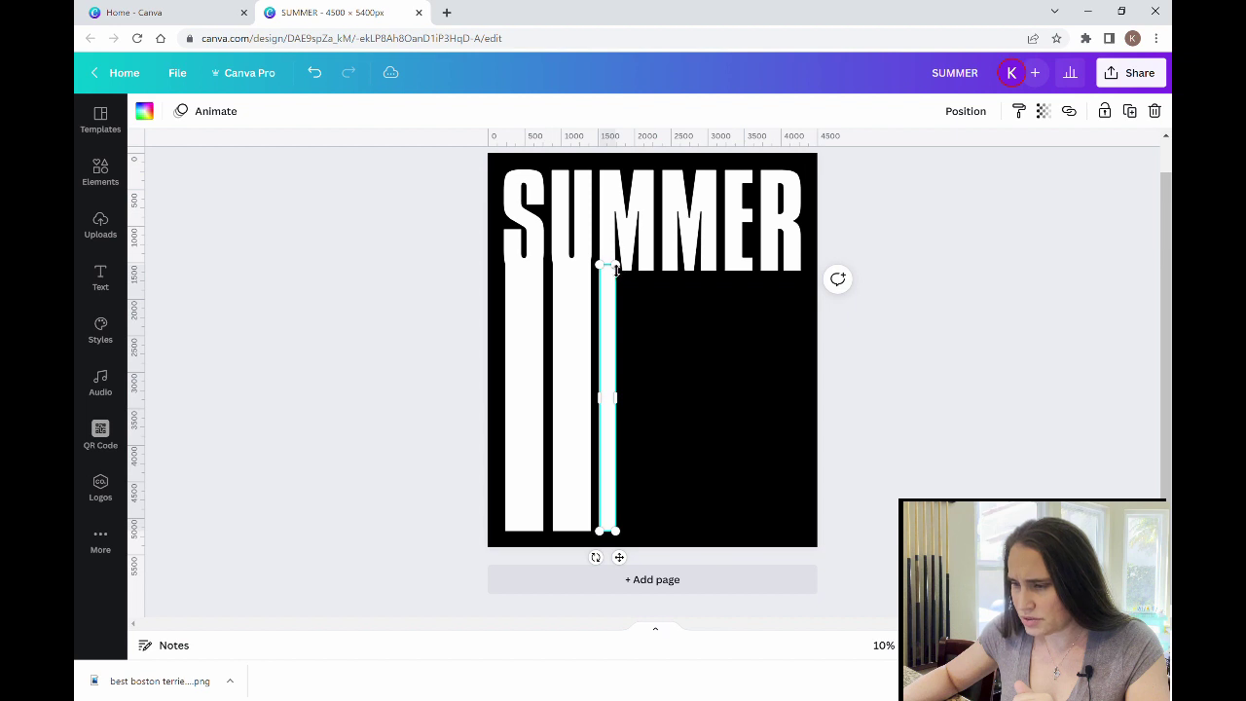
{"action": "left_click_drag", "start_coordinate": [614, 271], "coordinate": [620, 174]}
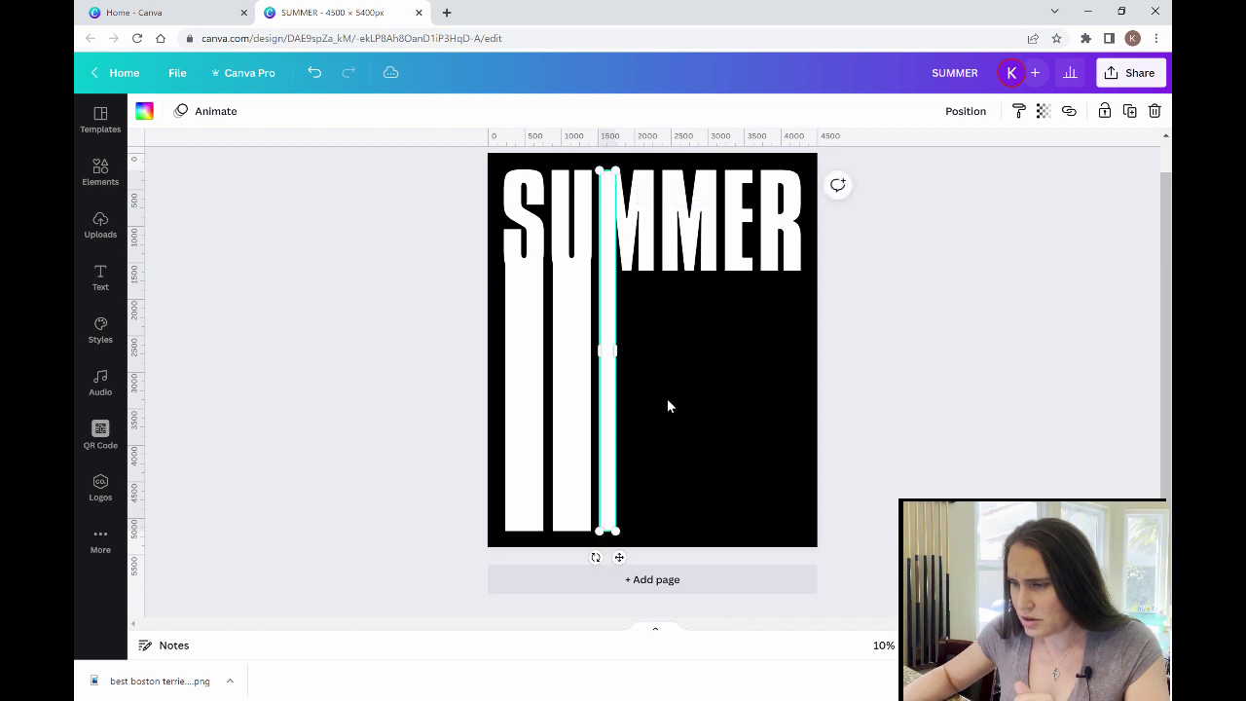
{"action": "left_click", "coordinate": [679, 399]}
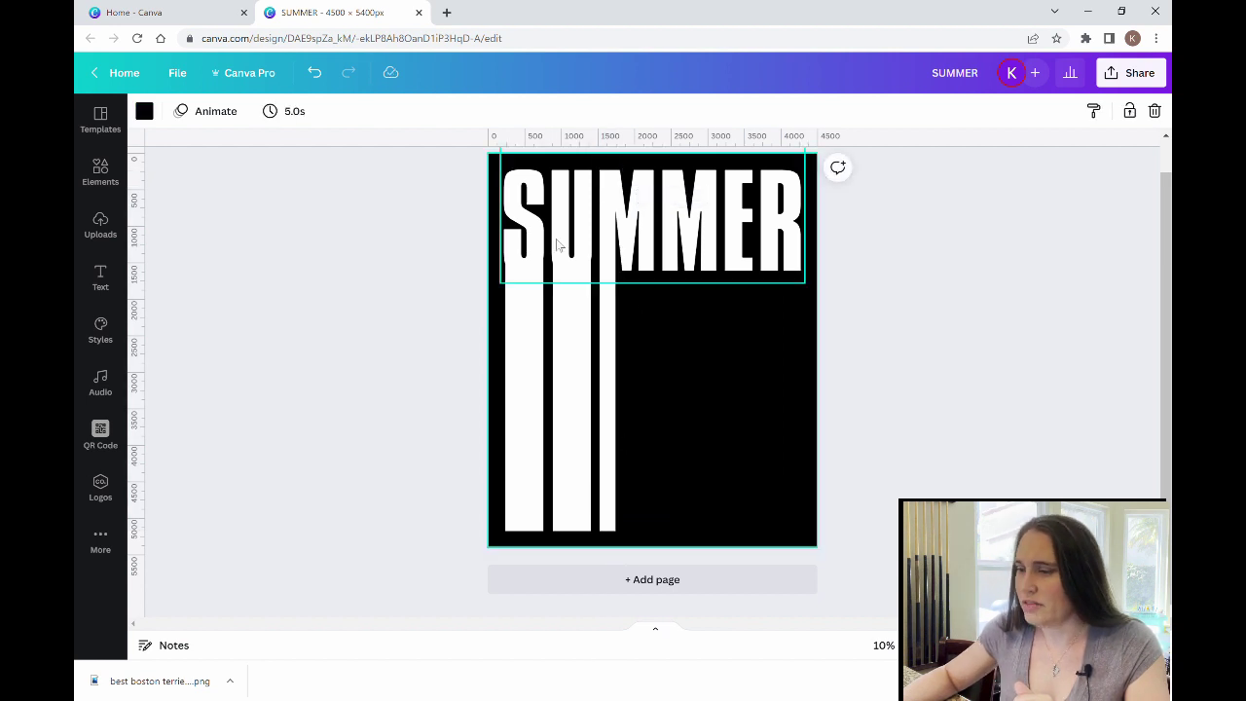
Step: Shift the thin white stripe further right and fine-tune its position
{"action": "left_click", "coordinate": [611, 500]}
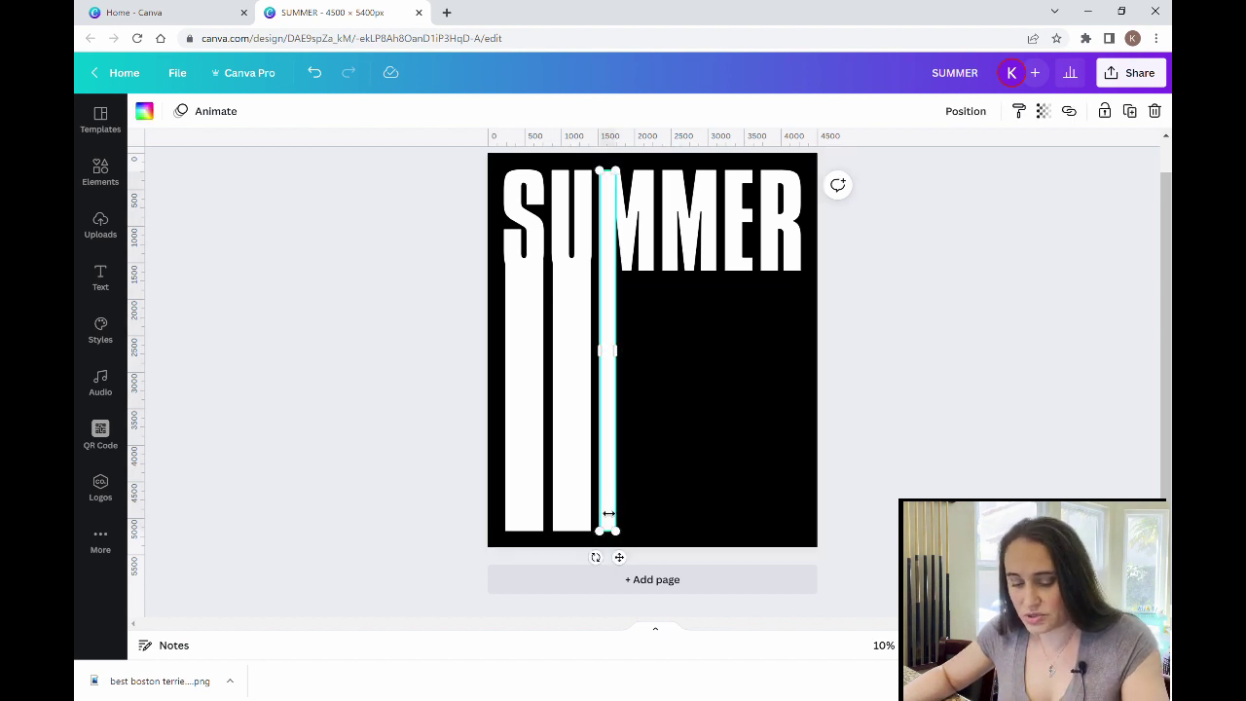
{"action": "left_click", "coordinate": [678, 504]}
{"action": "left_click_drag", "start_coordinate": [609, 476], "coordinate": [652, 478]}
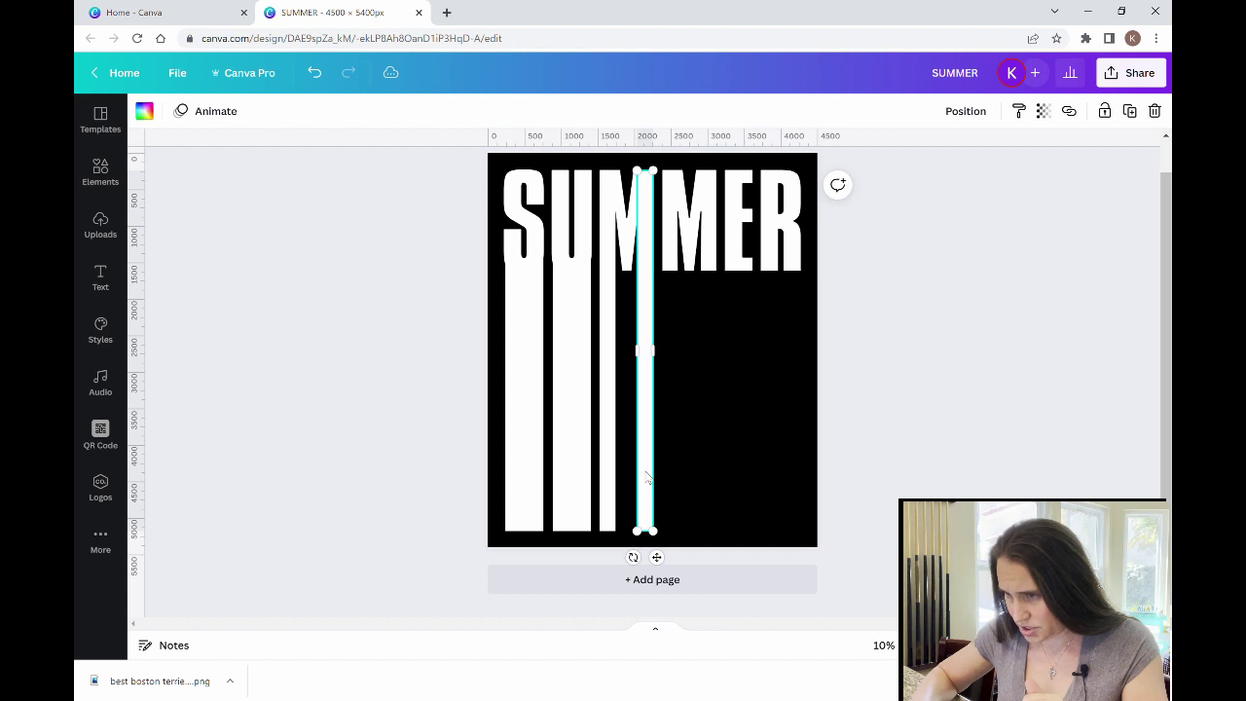
{"action": "left_click", "coordinate": [746, 476]}
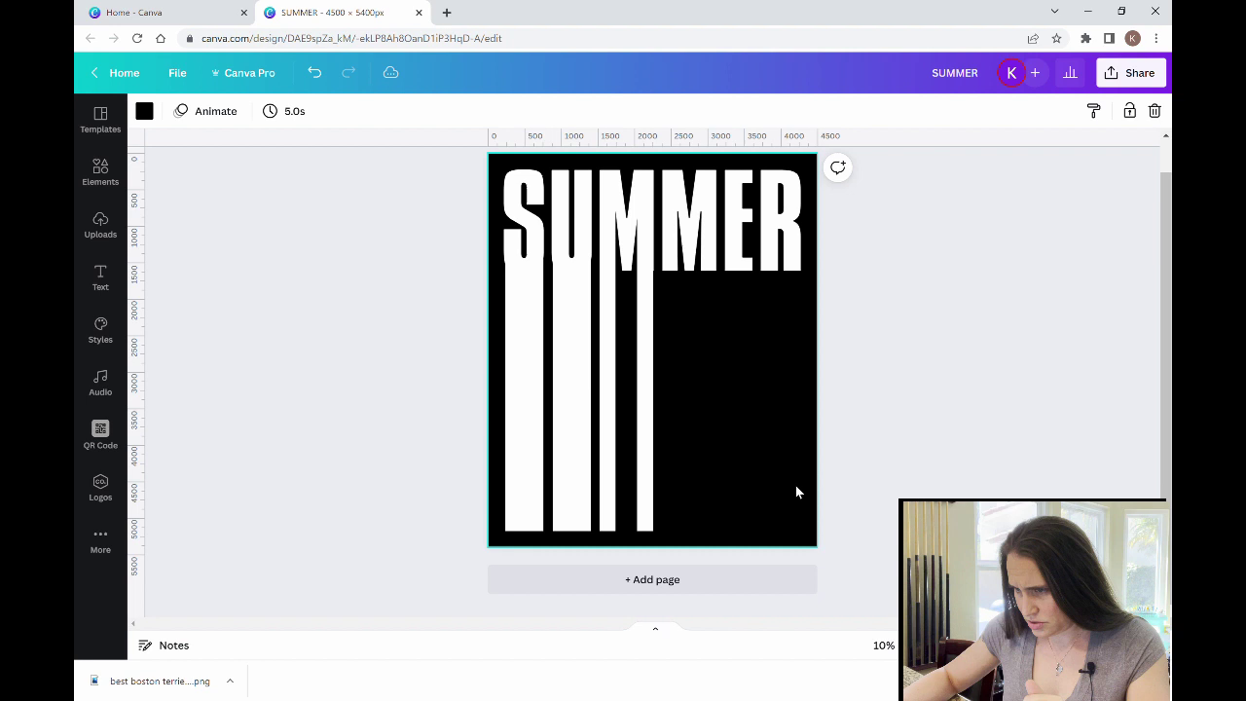
{"action": "left_click", "coordinate": [642, 456]}
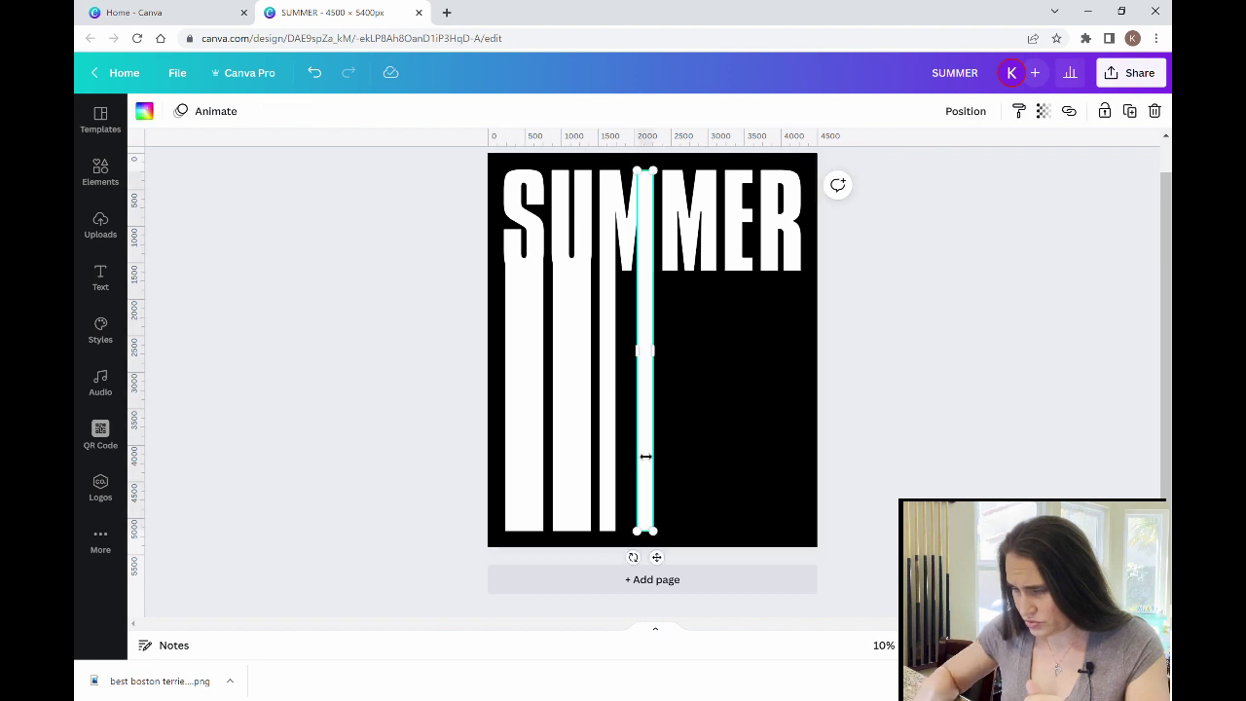
{"action": "left_click", "coordinate": [718, 469]}
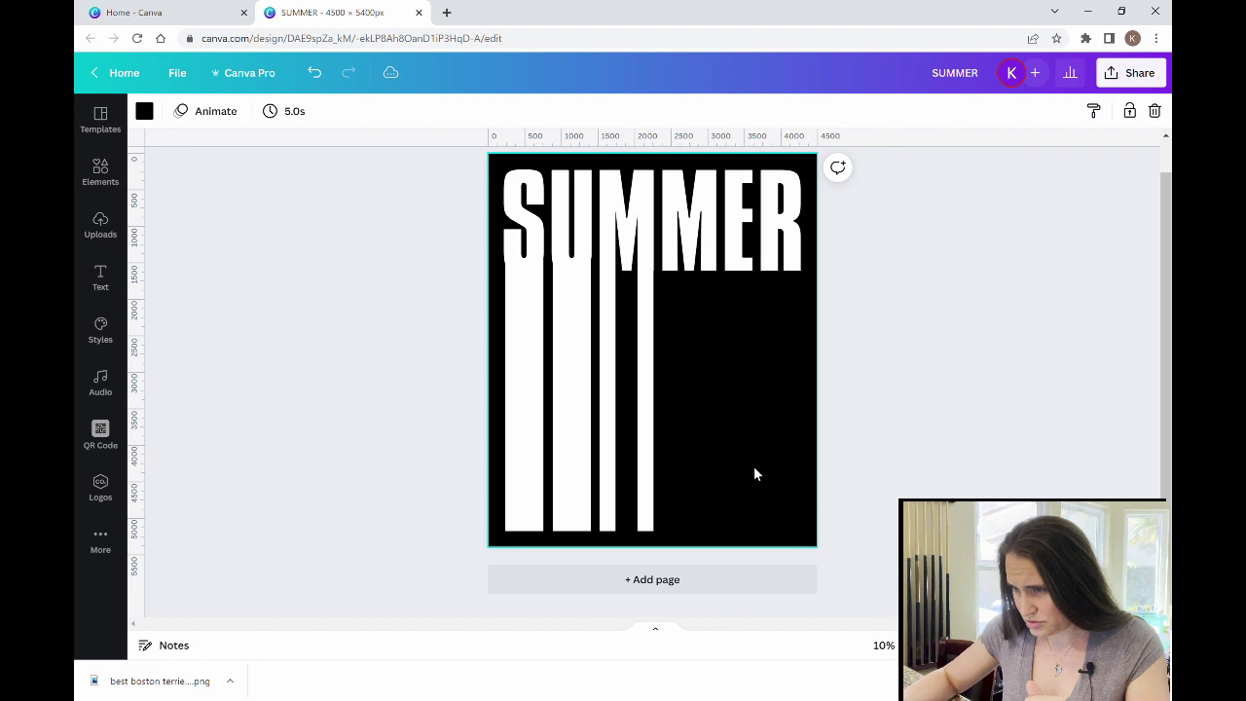
{"action": "left_click", "coordinate": [650, 466]}
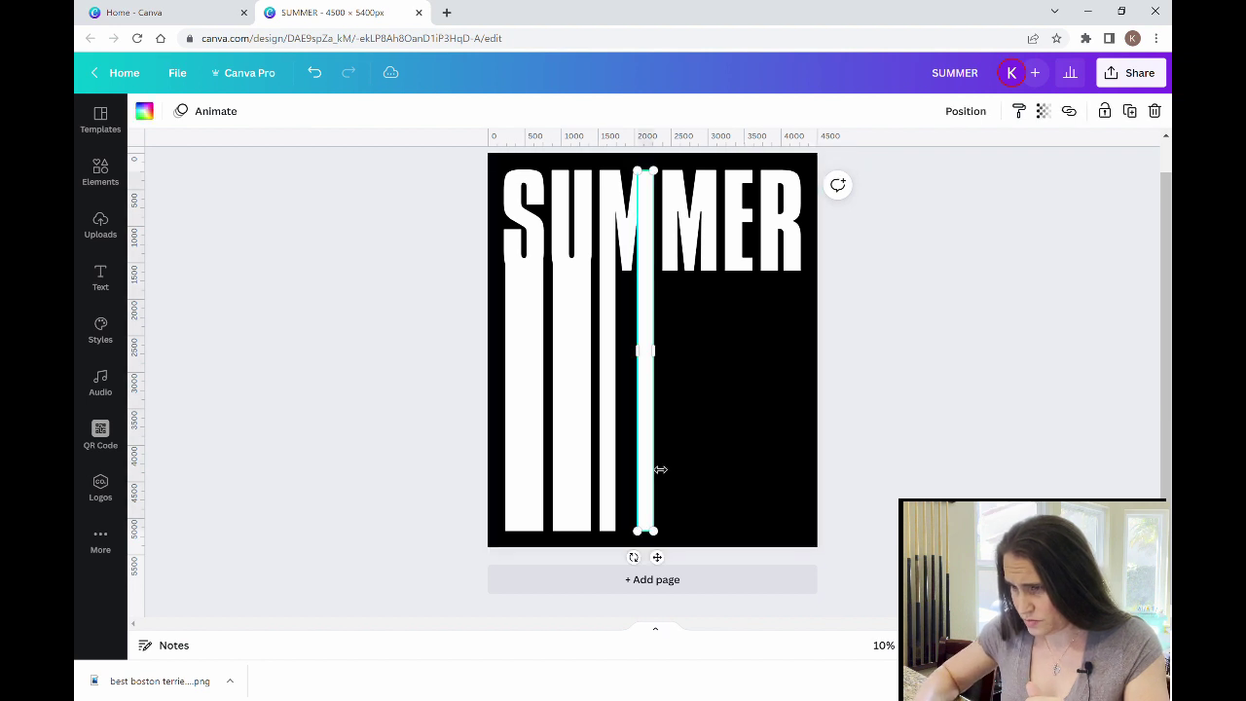
{"action": "left_click_drag", "start_coordinate": [656, 468], "coordinate": [659, 467]}
{"action": "left_click", "coordinate": [728, 484]}
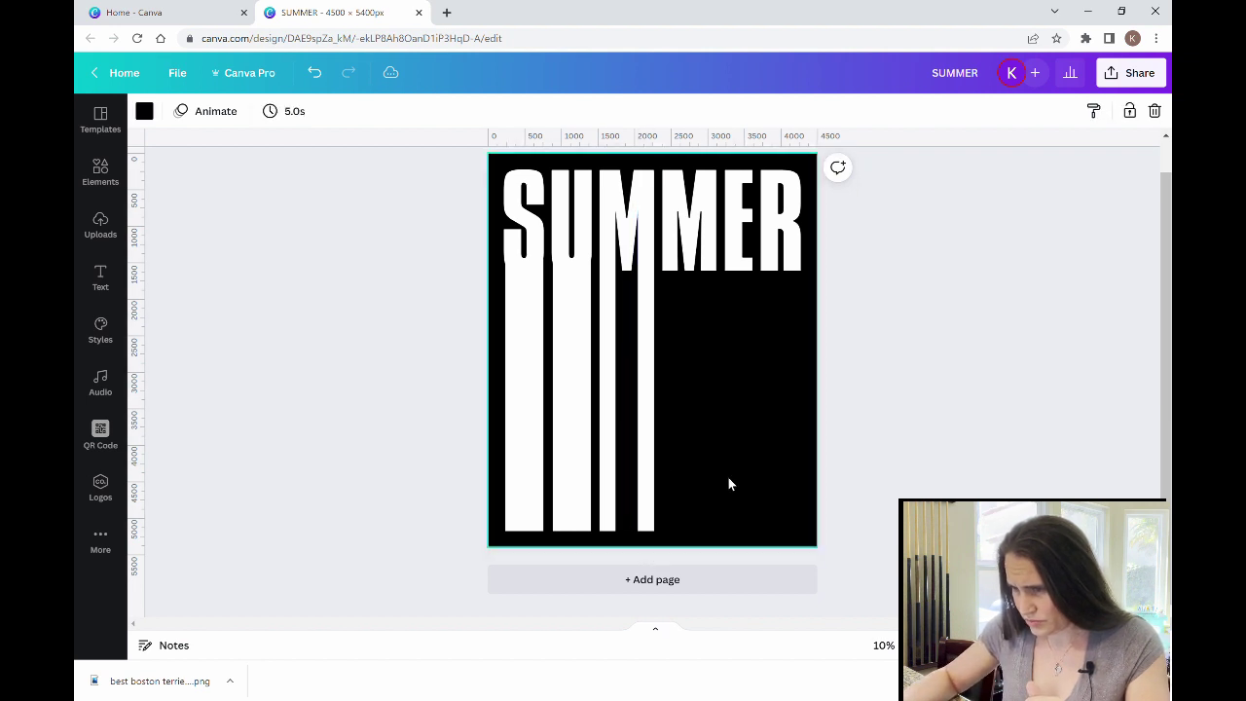
Step: Place a copy of the thin stripe under the second M
{"action": "left_click", "coordinate": [652, 417]}
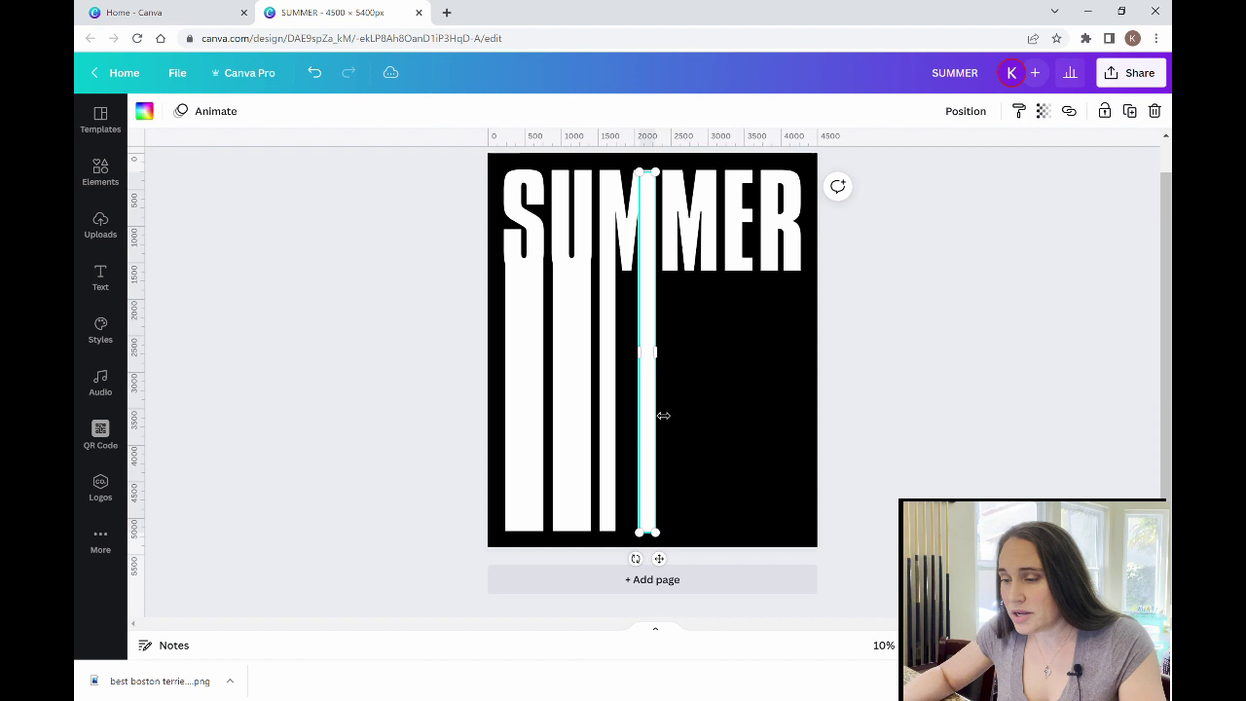
{"action": "left_click_drag", "start_coordinate": [645, 406], "coordinate": [676, 409]}
{"action": "left_click", "coordinate": [763, 465]}
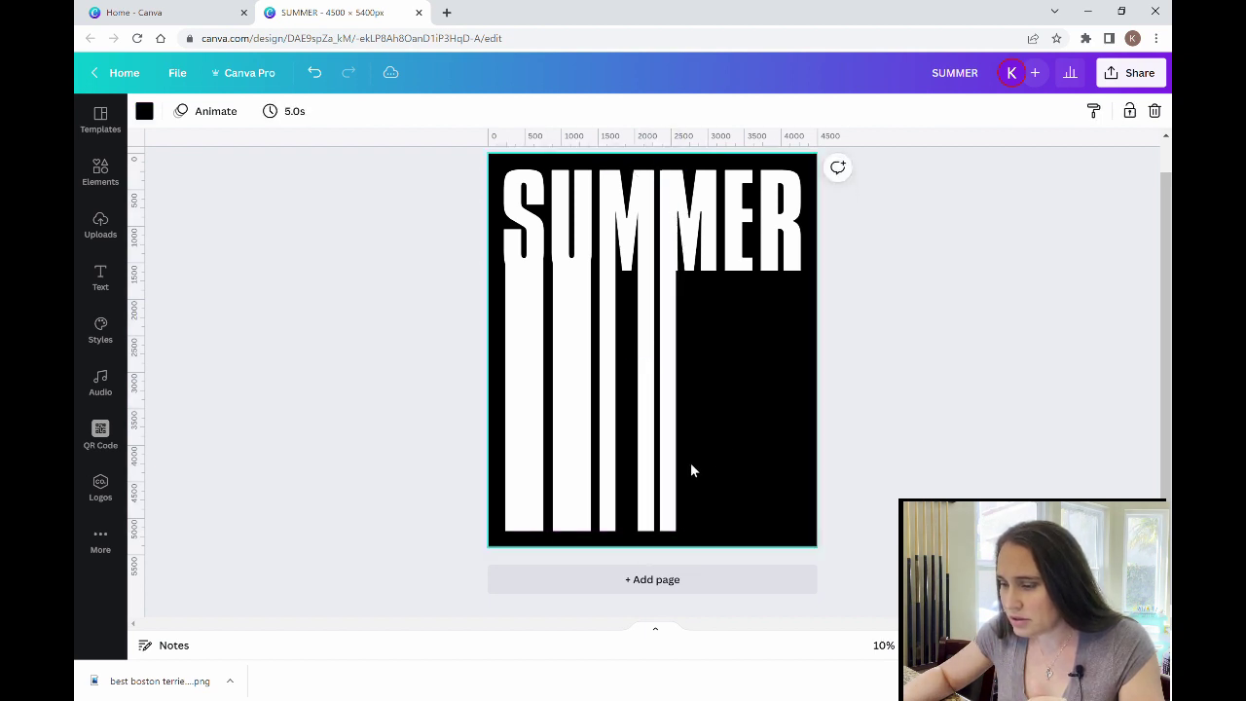
Step: Duplicate the thin stripe and place the copy under the second M's right leg
{"action": "left_click", "coordinate": [670, 483]}
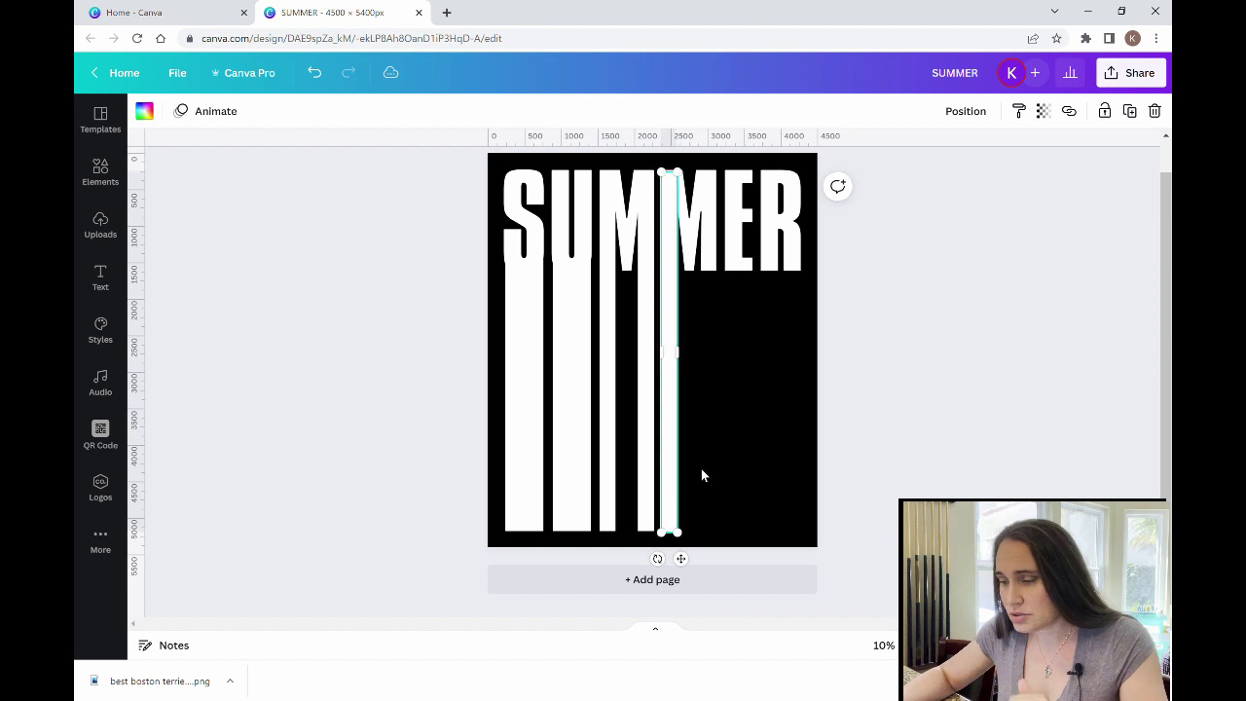
{"action": "left_click", "coordinate": [702, 475]}
{"action": "key", "text": "ctrl+v"}
{"action": "left_click_drag", "start_coordinate": [695, 470], "coordinate": [711, 471]}
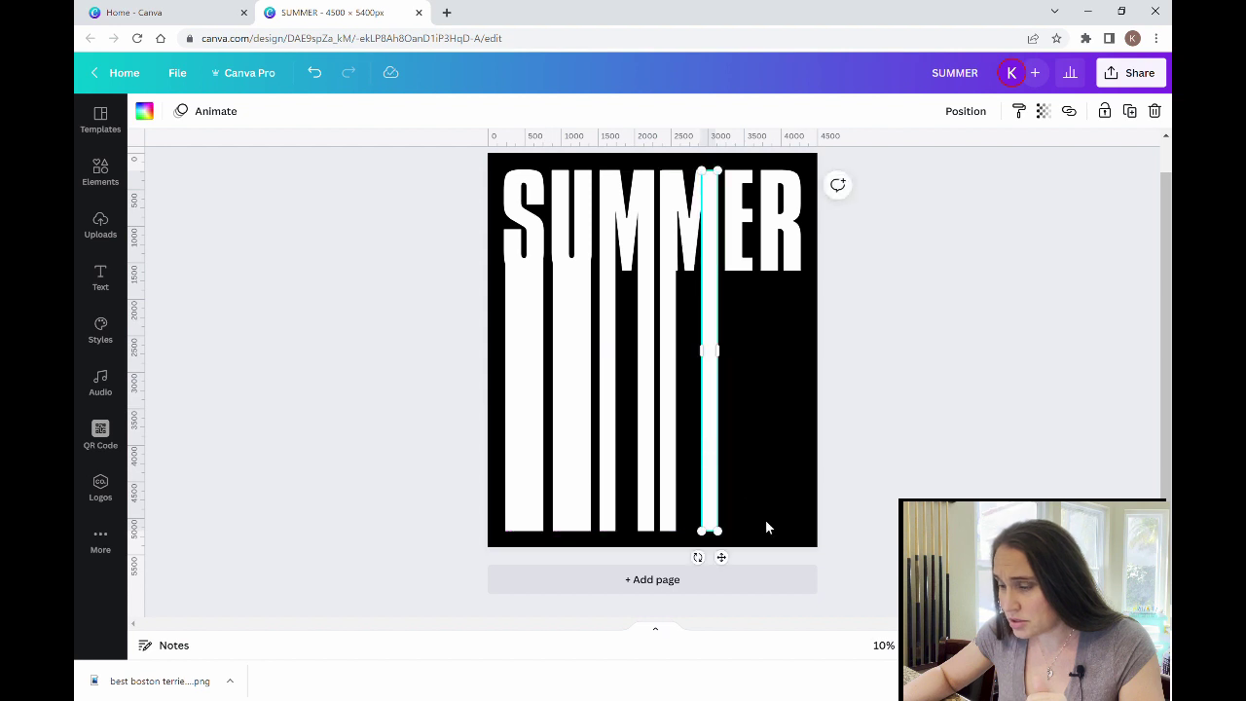
{"action": "left_click", "coordinate": [769, 524]}
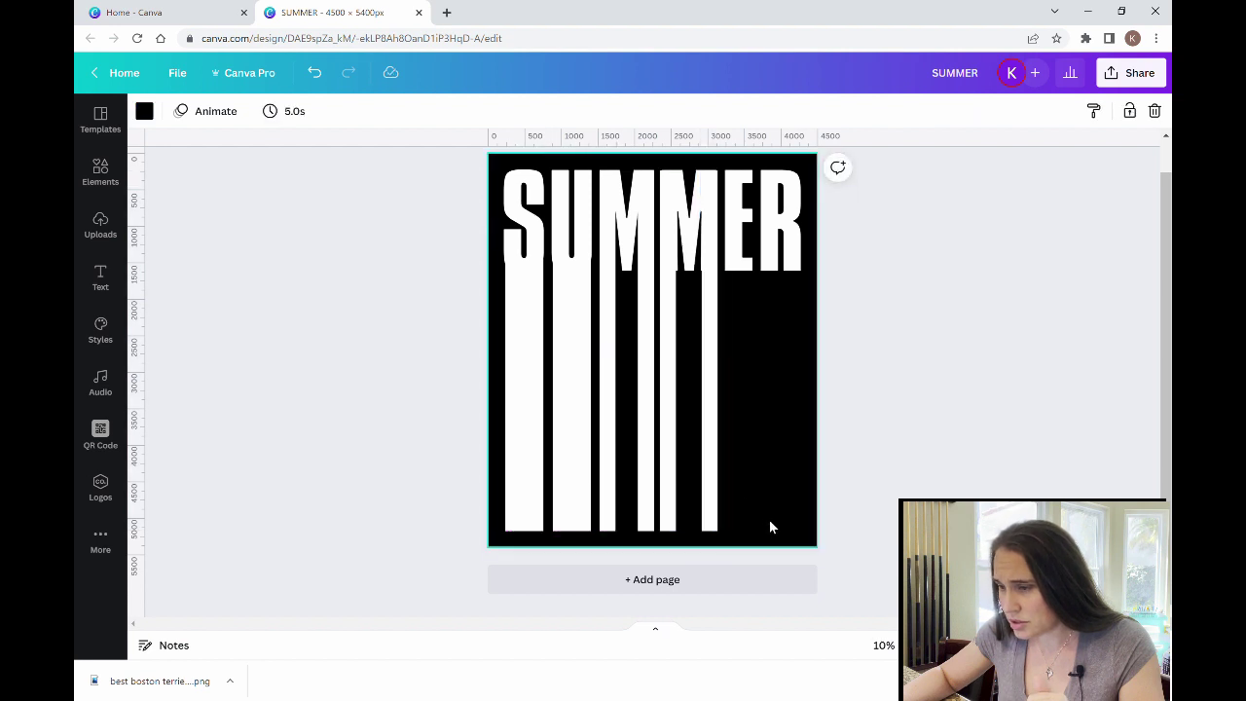
Step: Compare the spacing of the thin stripes by selecting each in turn
{"action": "left_click", "coordinate": [714, 477]}
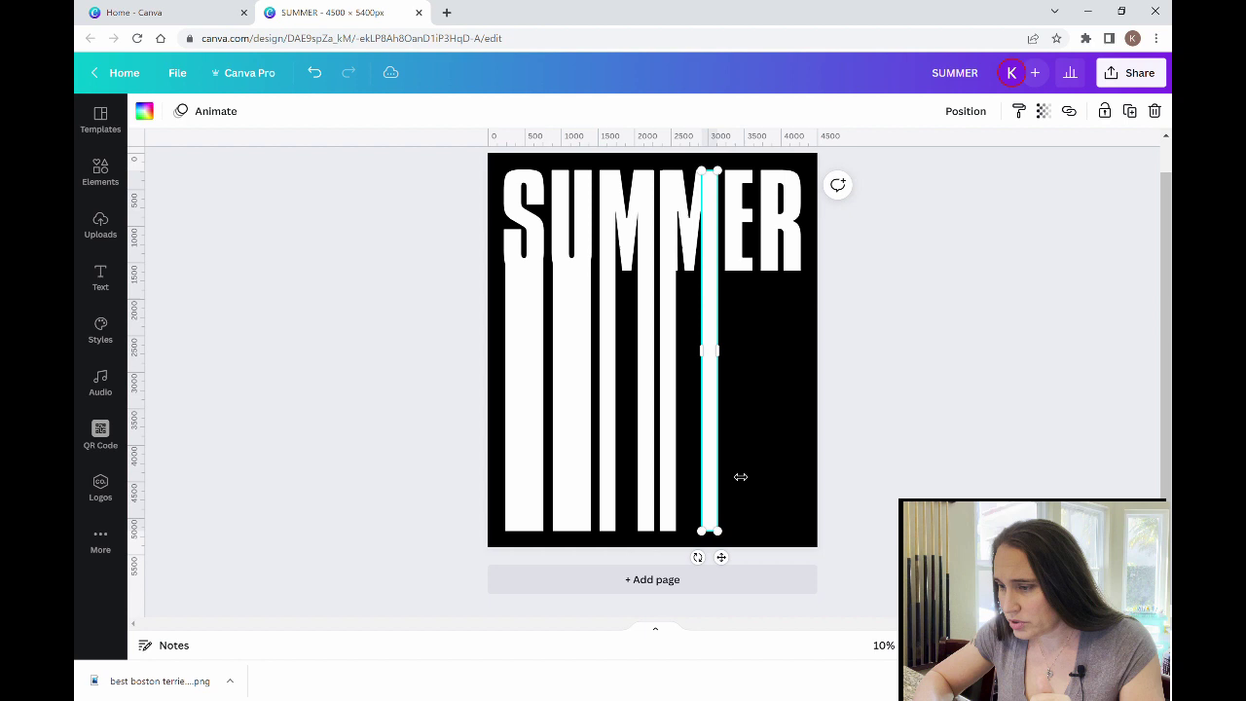
{"action": "left_click", "coordinate": [781, 431]}
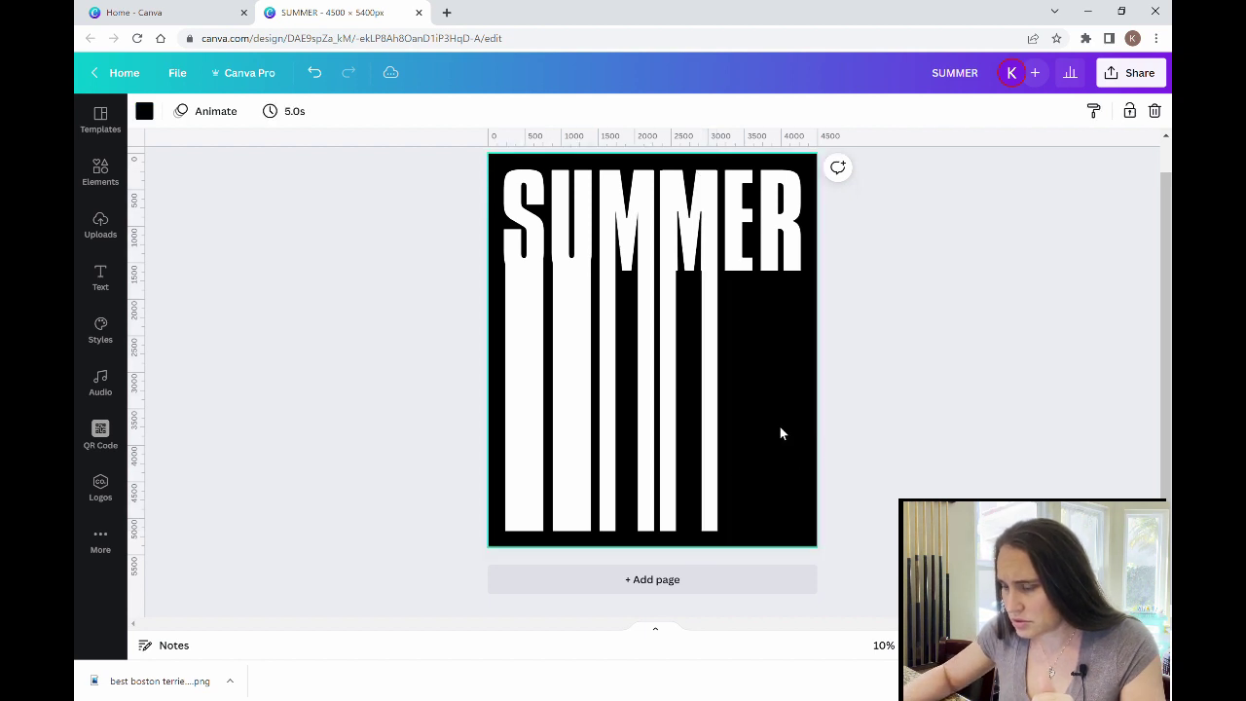
{"action": "left_click", "coordinate": [714, 433]}
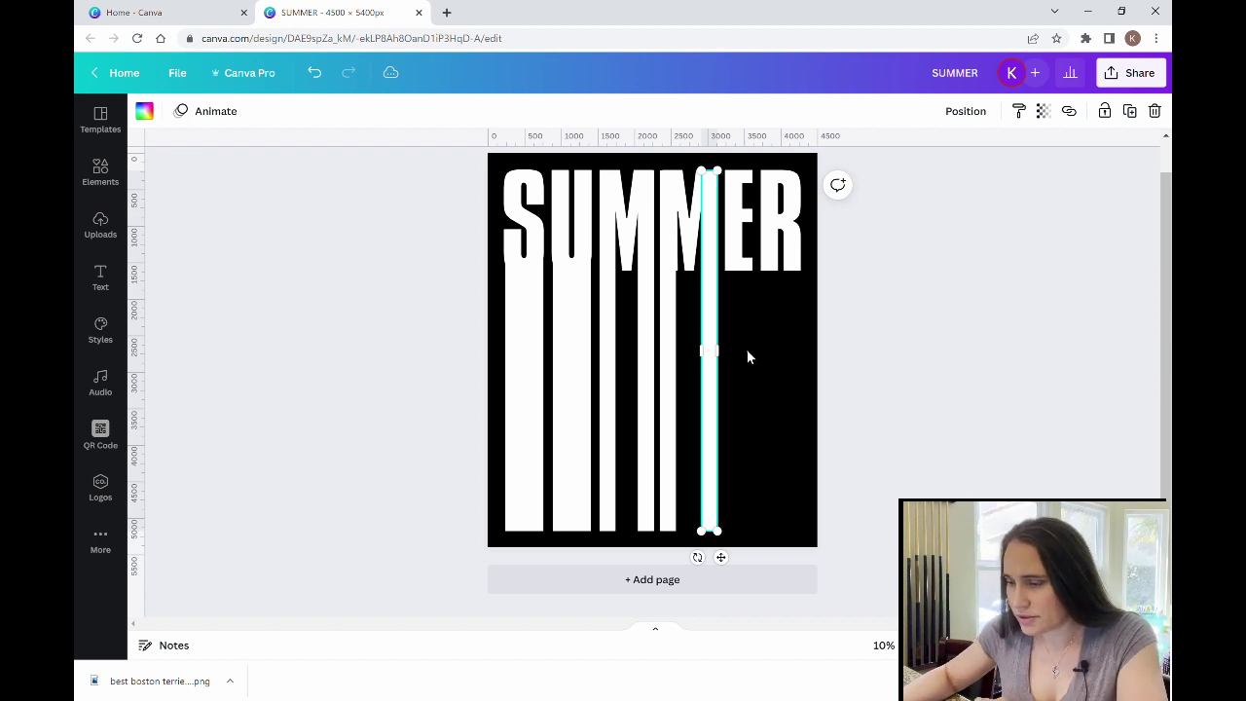
{"action": "left_click", "coordinate": [747, 350]}
{"action": "left_click", "coordinate": [675, 367]}
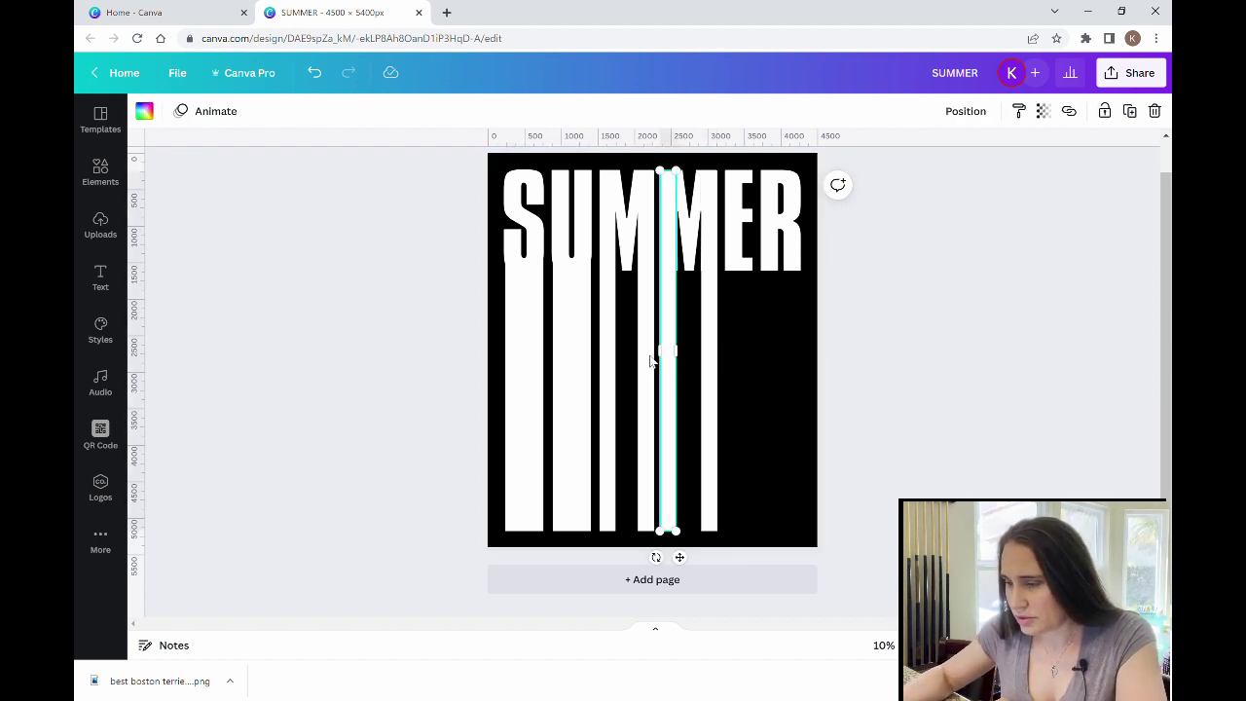
{"action": "left_click", "coordinate": [748, 358]}
{"action": "left_click", "coordinate": [672, 353]}
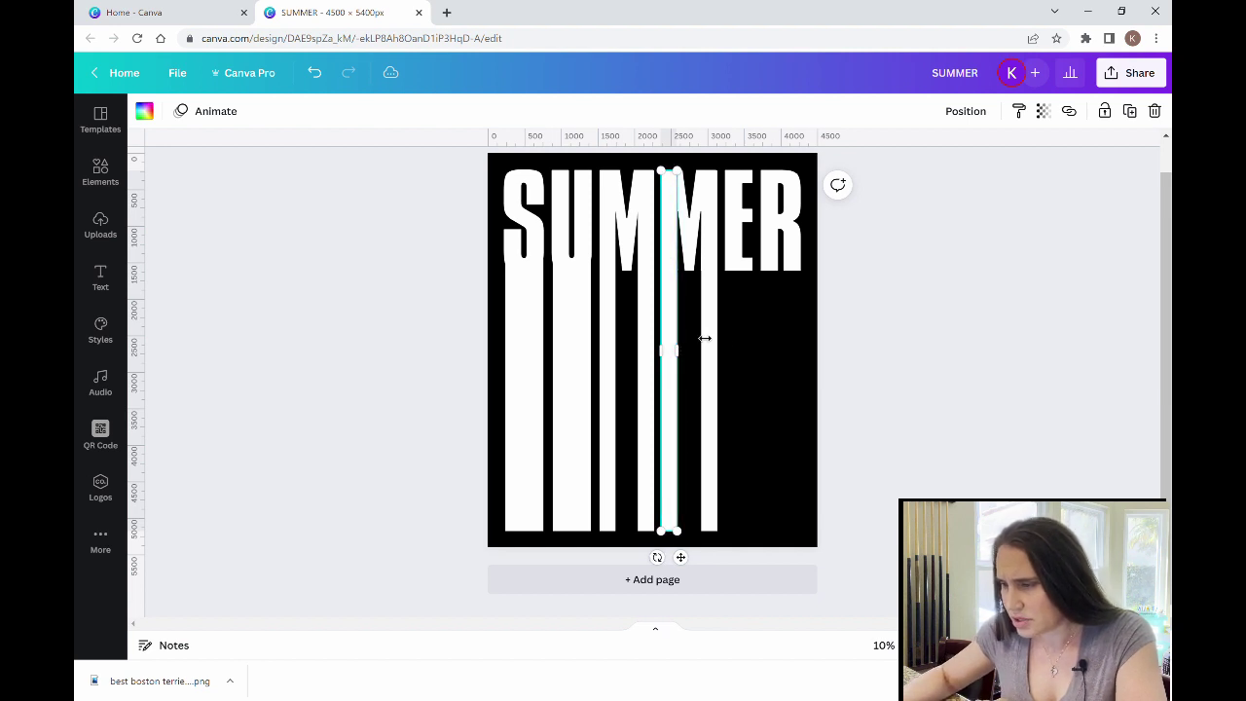
{"action": "left_click", "coordinate": [782, 350]}
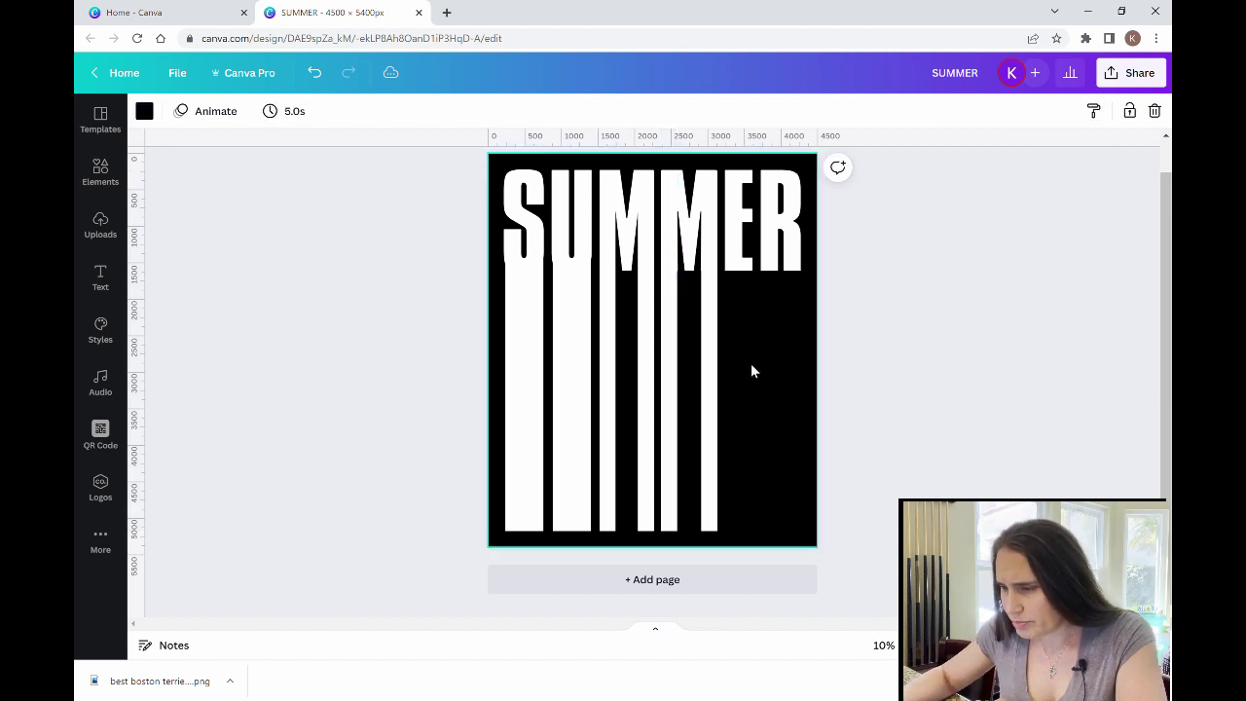
{"action": "left_click", "coordinate": [671, 364]}
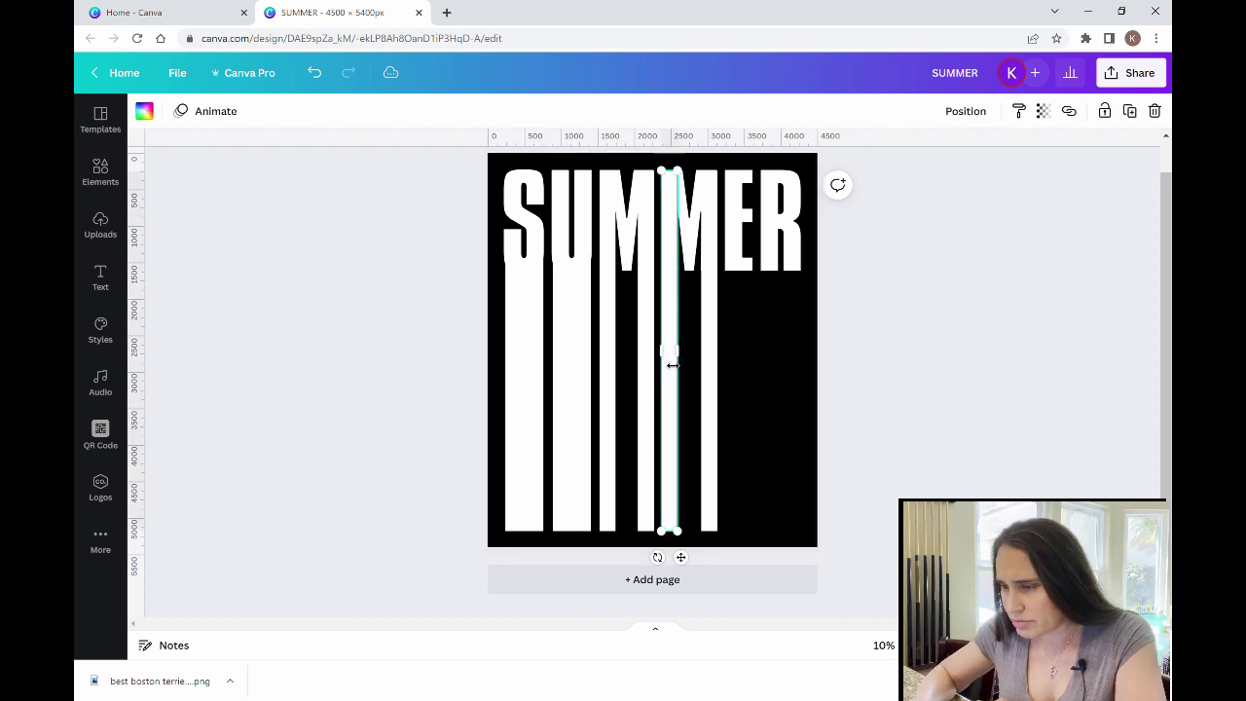
{"action": "left_click", "coordinate": [740, 367]}
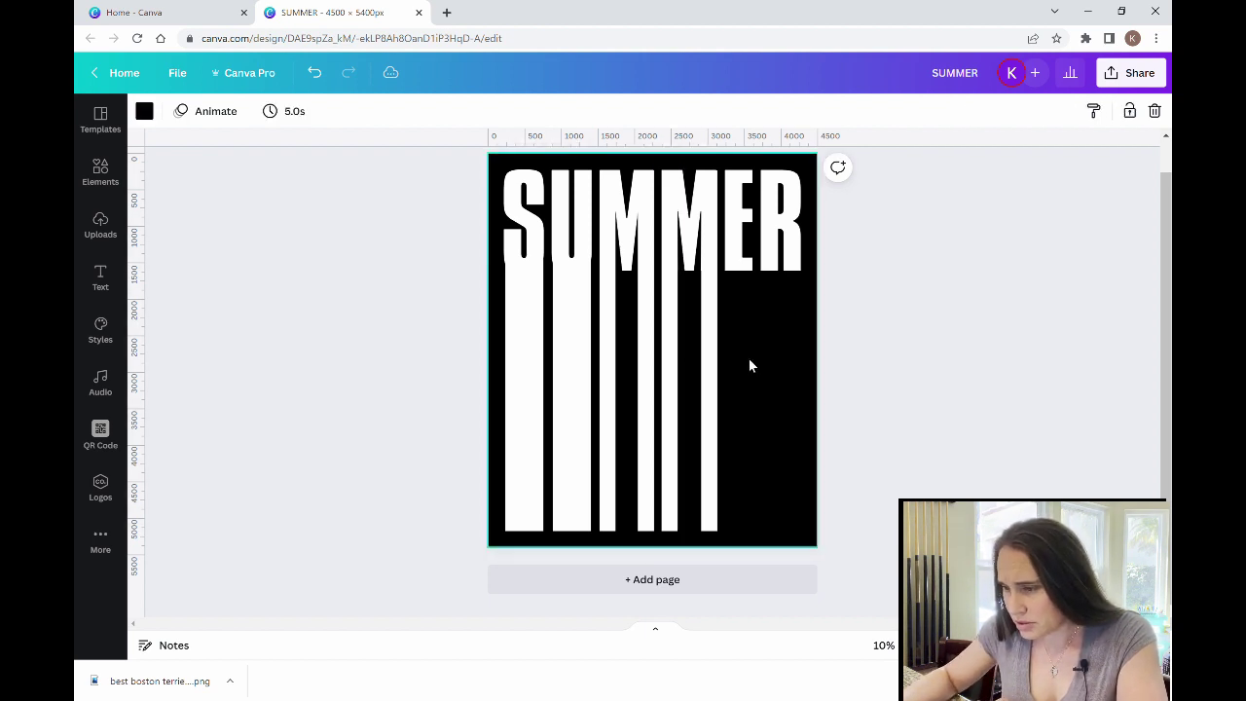
{"action": "left_click", "coordinate": [708, 357]}
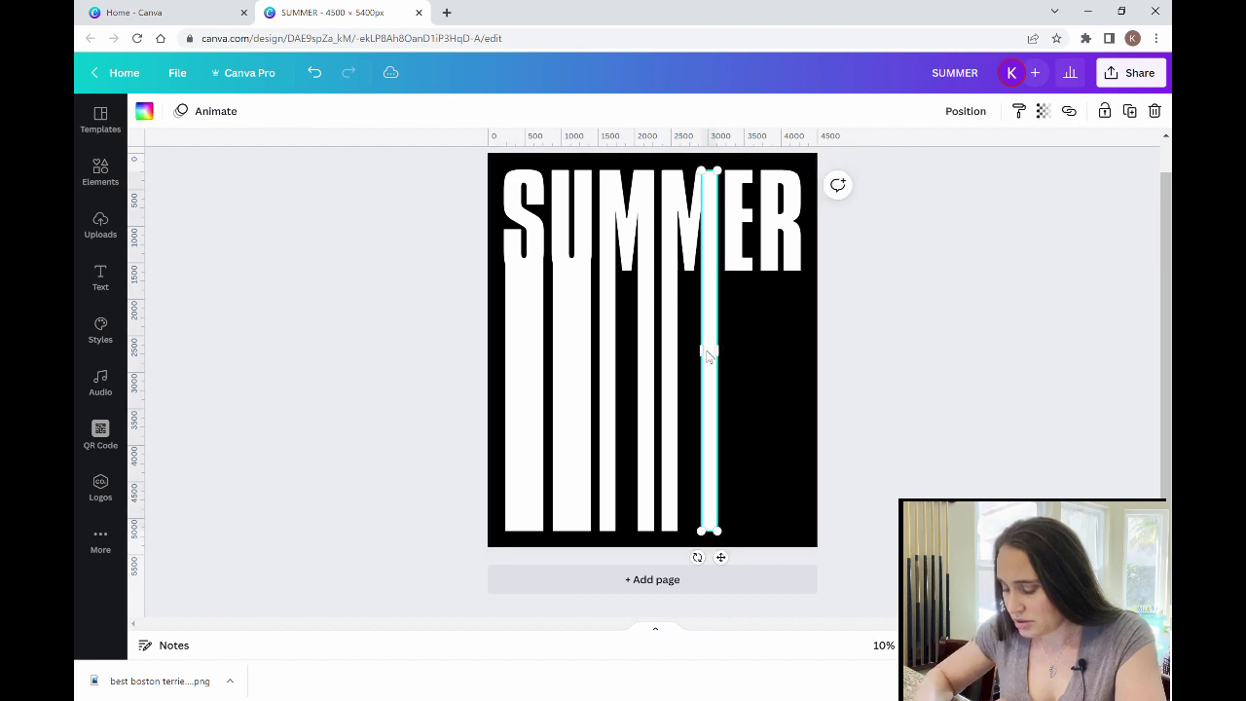
{"action": "left_click", "coordinate": [757, 339]}
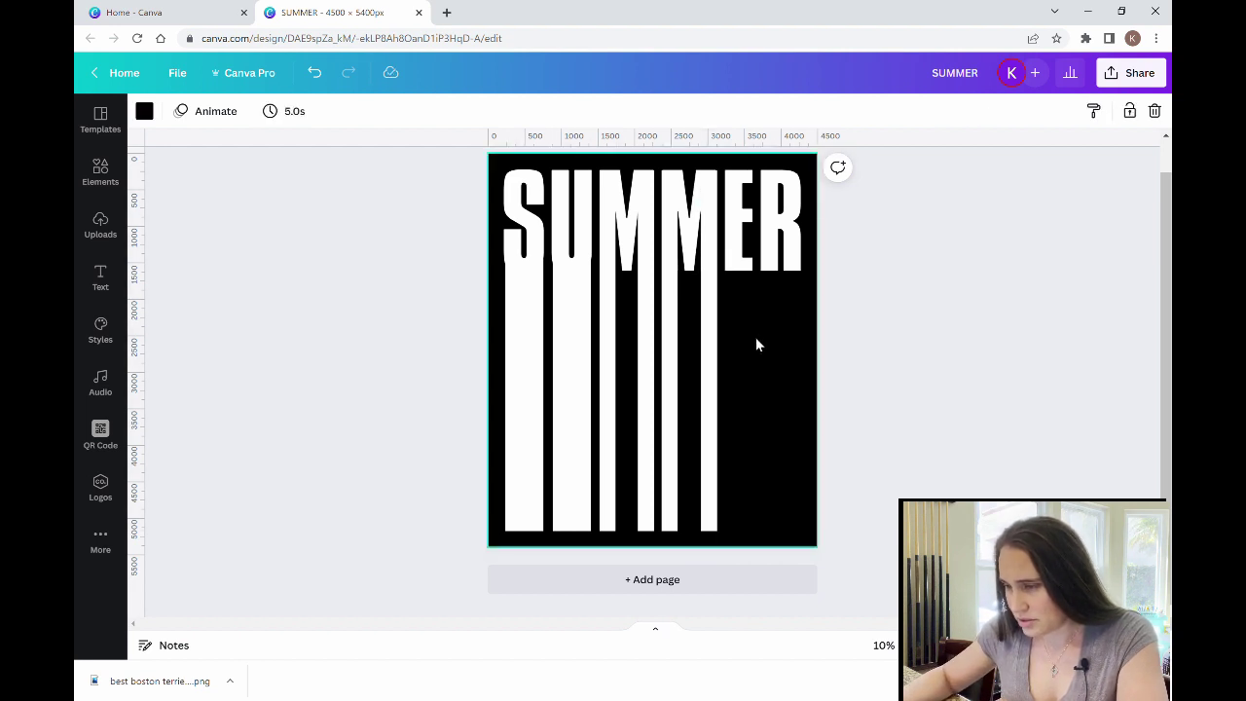
{"action": "left_click", "coordinate": [709, 362]}
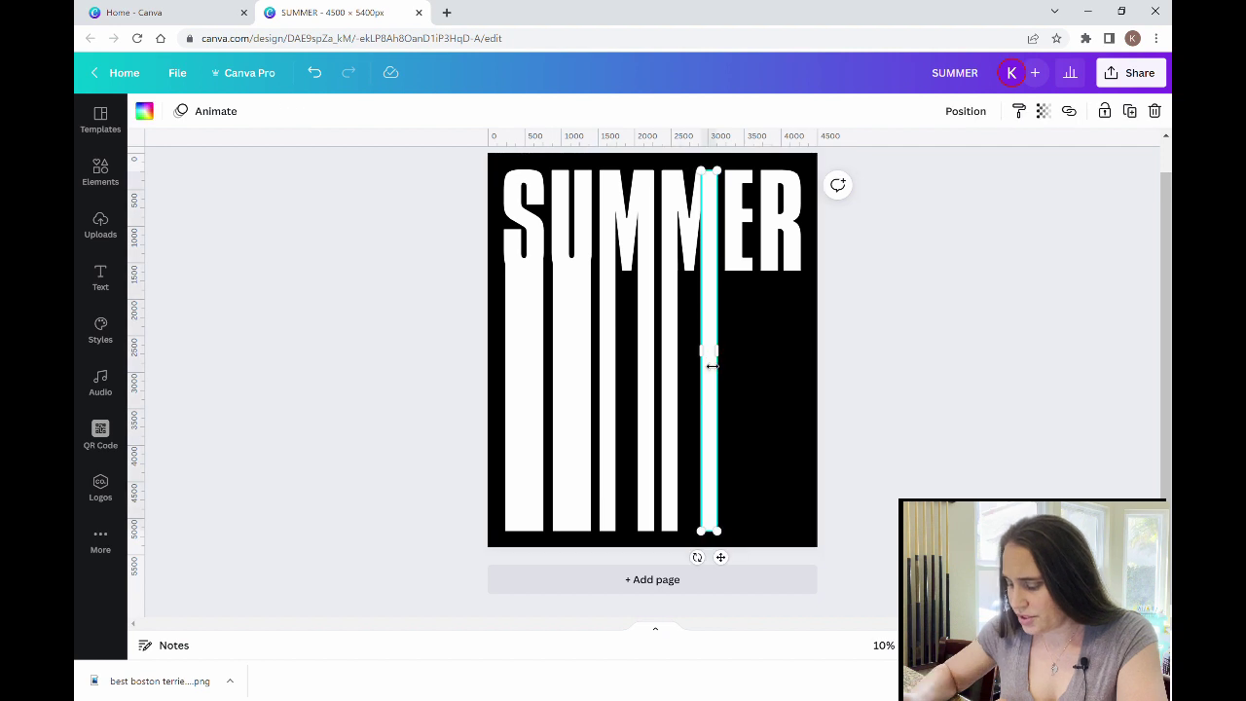
{"action": "left_click", "coordinate": [802, 361]}
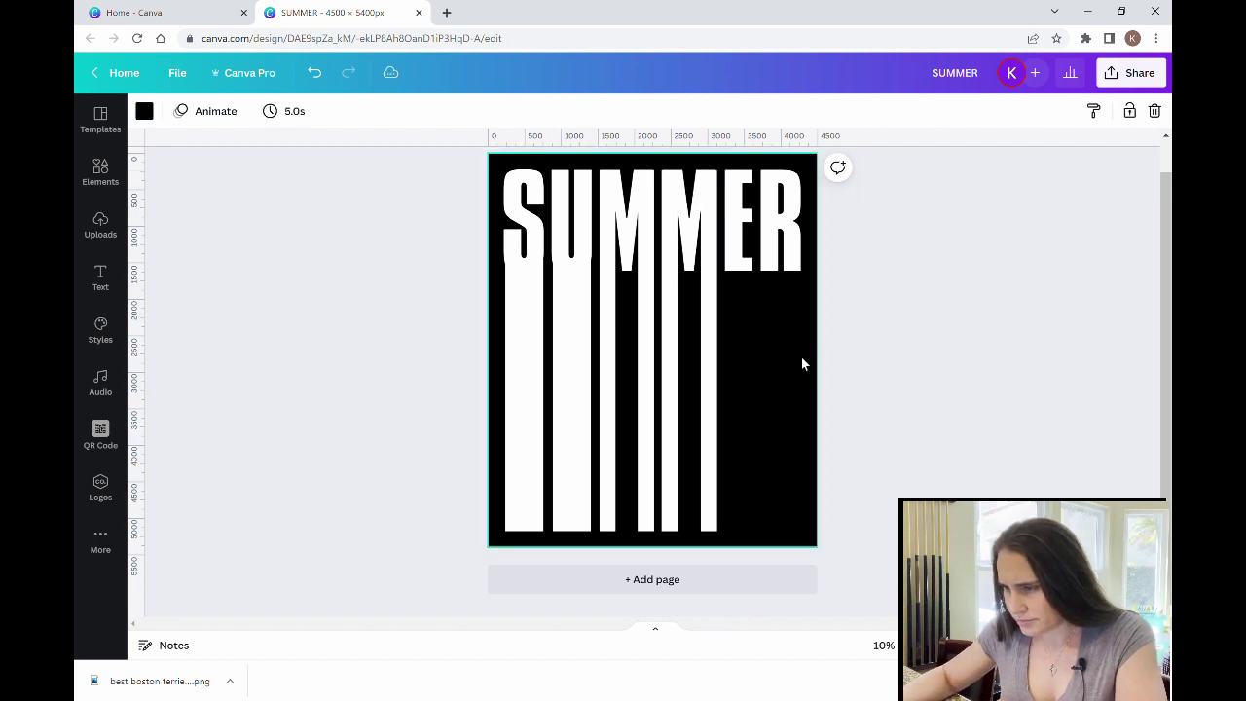
{"action": "left_click", "coordinate": [669, 367]}
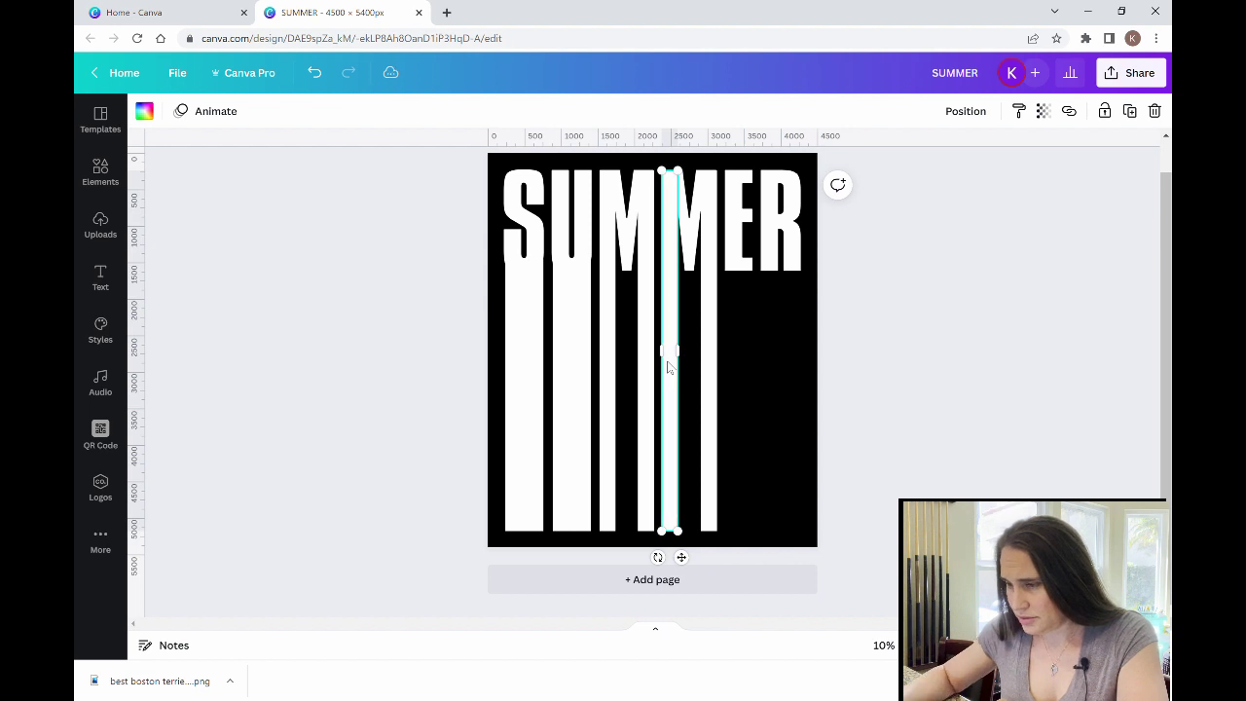
{"action": "left_click", "coordinate": [789, 381]}
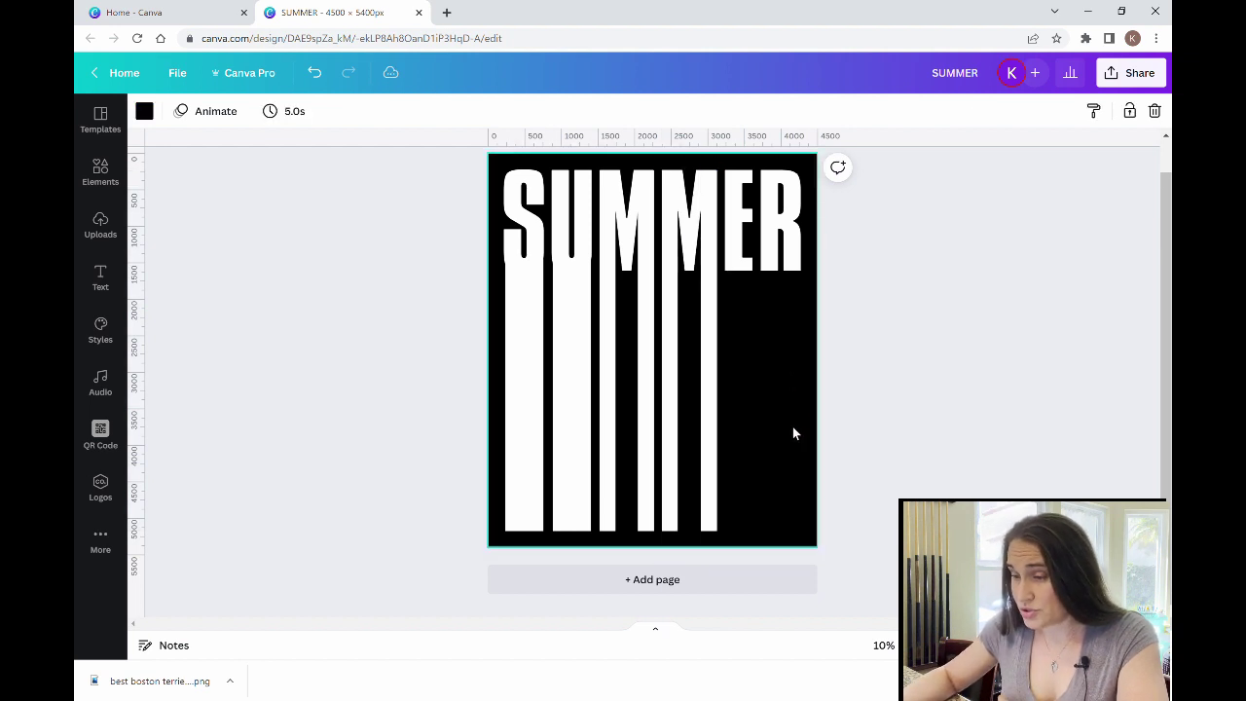
{"action": "left_click", "coordinate": [710, 480]}
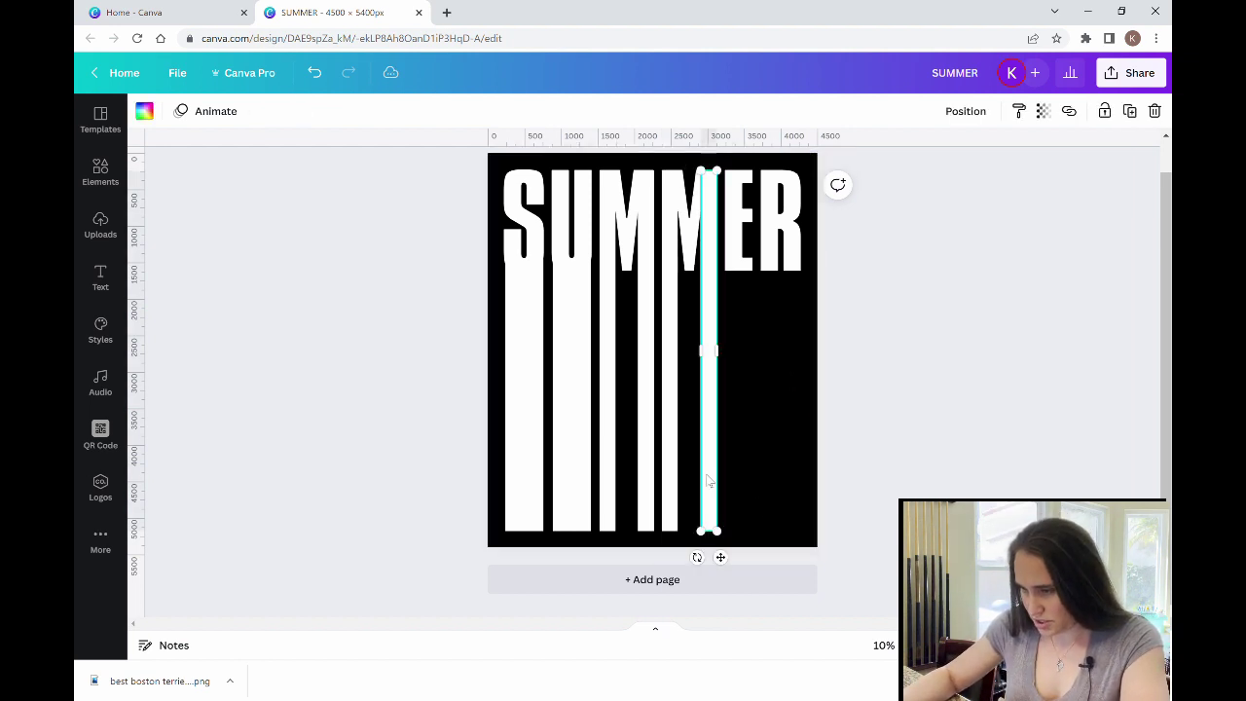
Step: Place two more thin stripe copies, one under the E and one beside the R
{"action": "left_click", "coordinate": [780, 451]}
{"action": "left_click_drag", "start_coordinate": [711, 426], "coordinate": [741, 425]}
{"action": "left_click", "coordinate": [885, 458]}
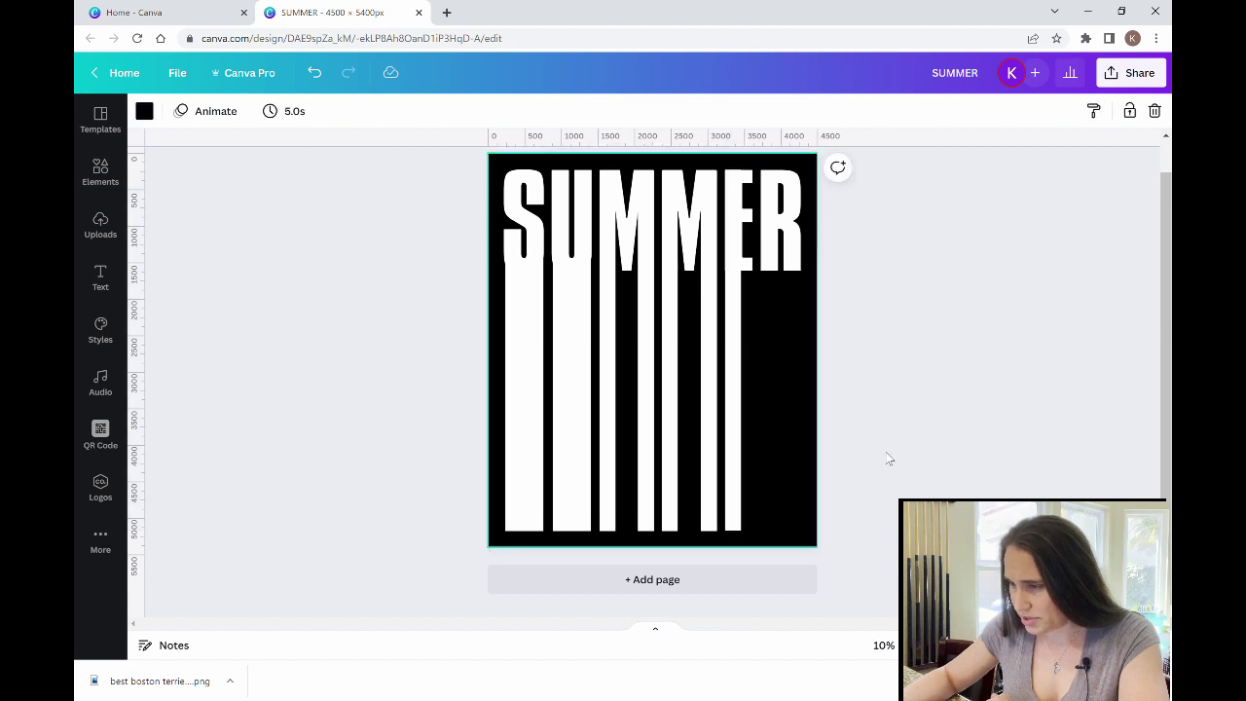
{"action": "left_click", "coordinate": [734, 479]}
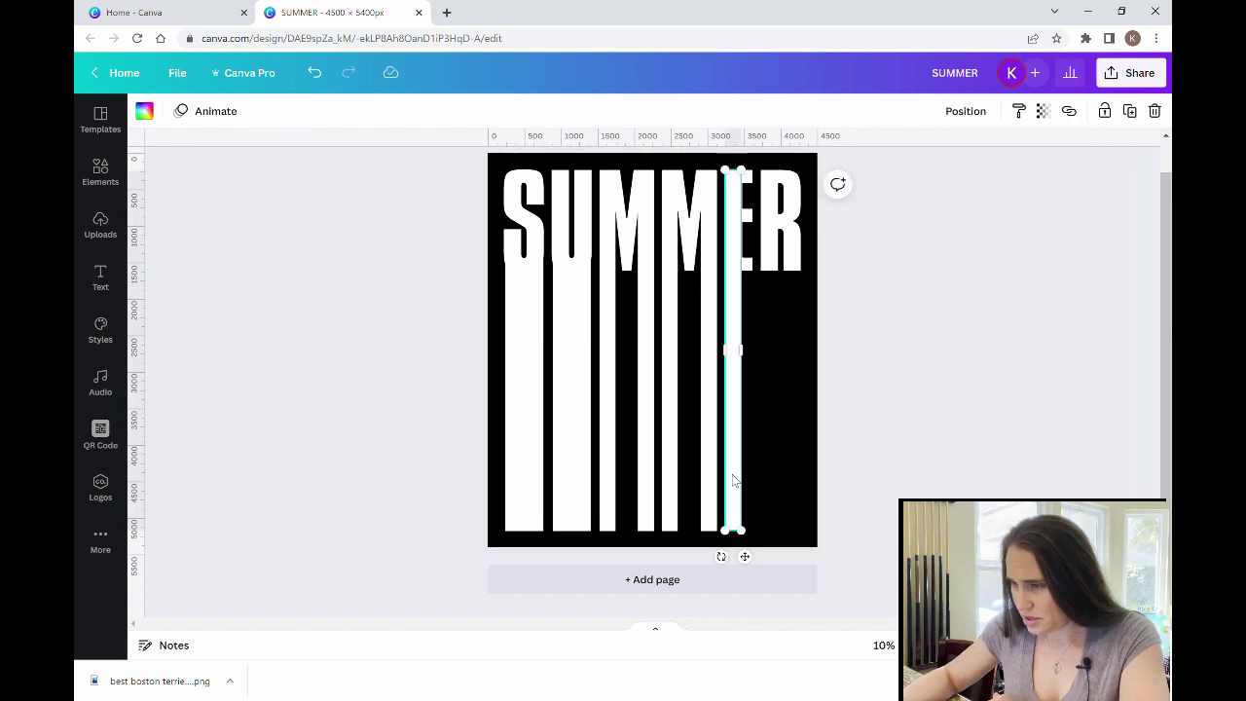
{"action": "left_click", "coordinate": [797, 456]}
{"action": "left_click_drag", "start_coordinate": [740, 435], "coordinate": [784, 439]}
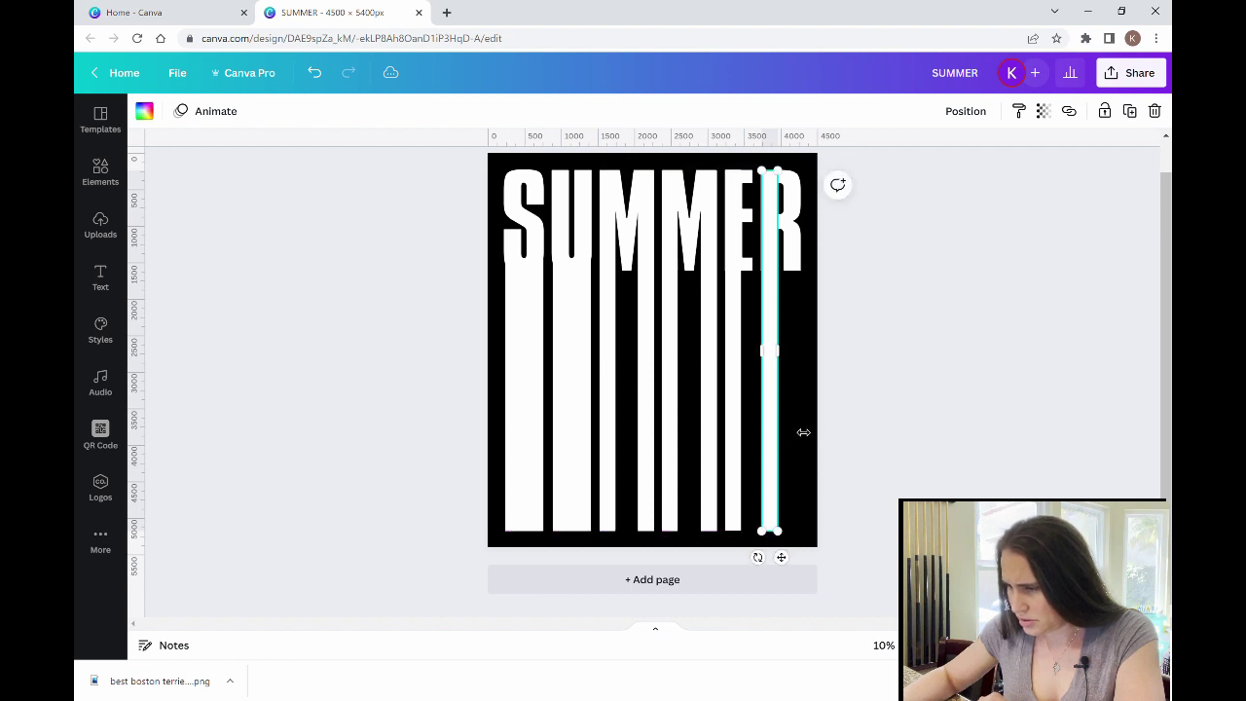
{"action": "left_click", "coordinate": [879, 444]}
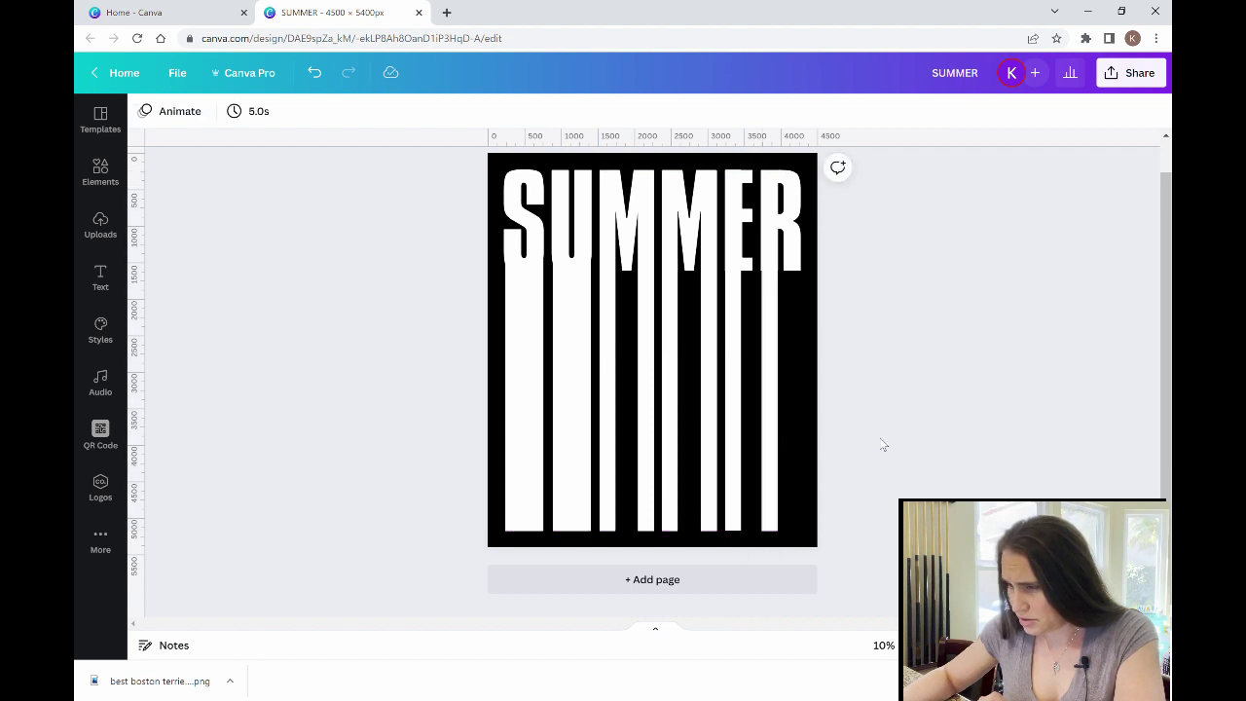
Step: Inspect the thin bar beside the R, trying a wider width then restoring it
{"action": "left_click", "coordinate": [768, 417]}
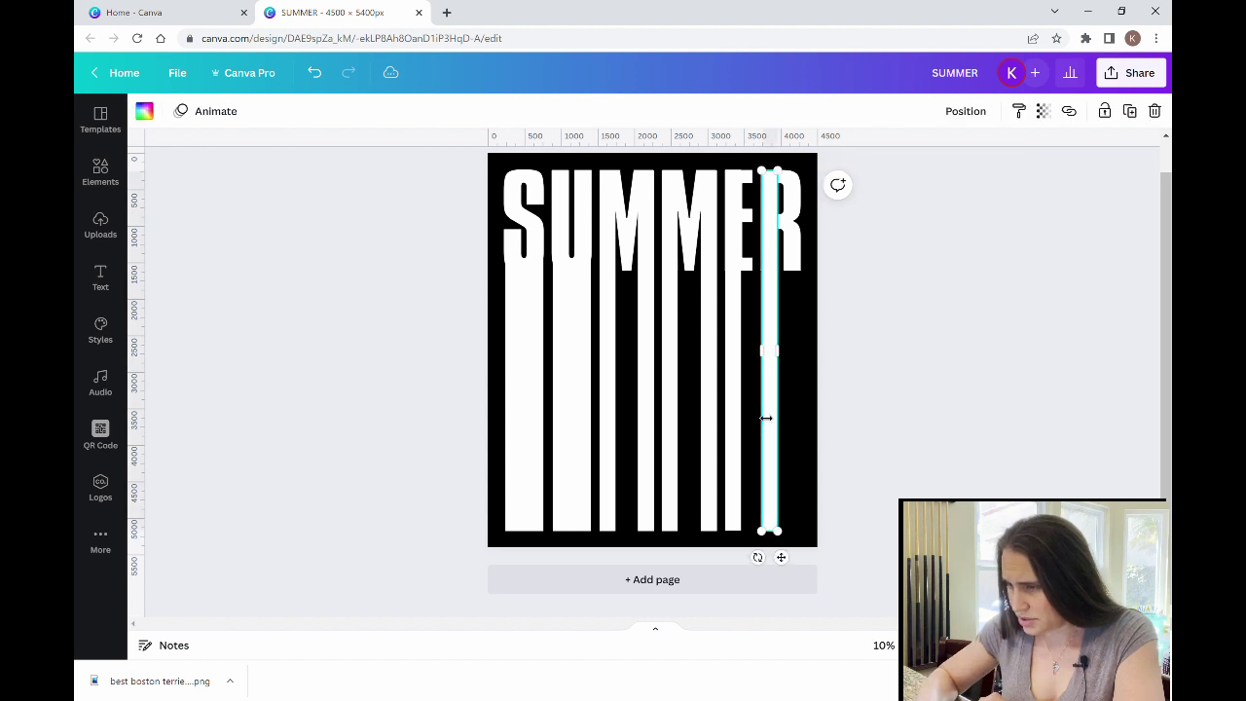
{"action": "left_click", "coordinate": [950, 385]}
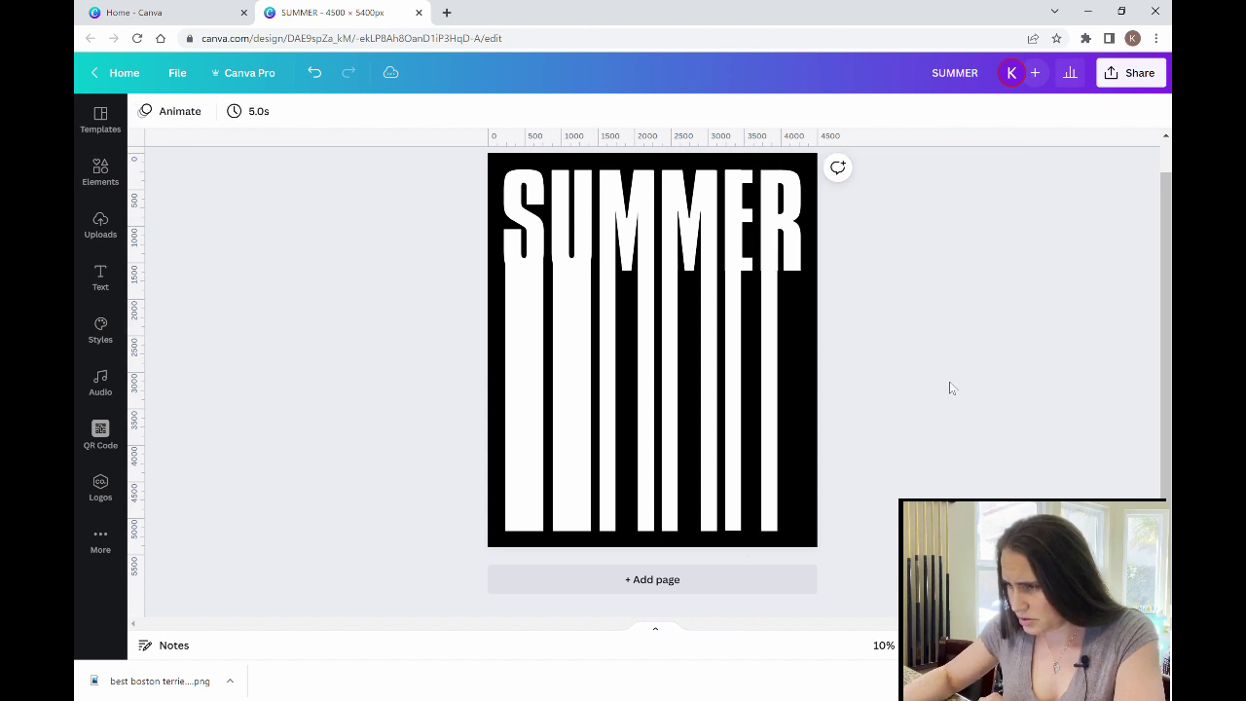
{"action": "left_click", "coordinate": [775, 388]}
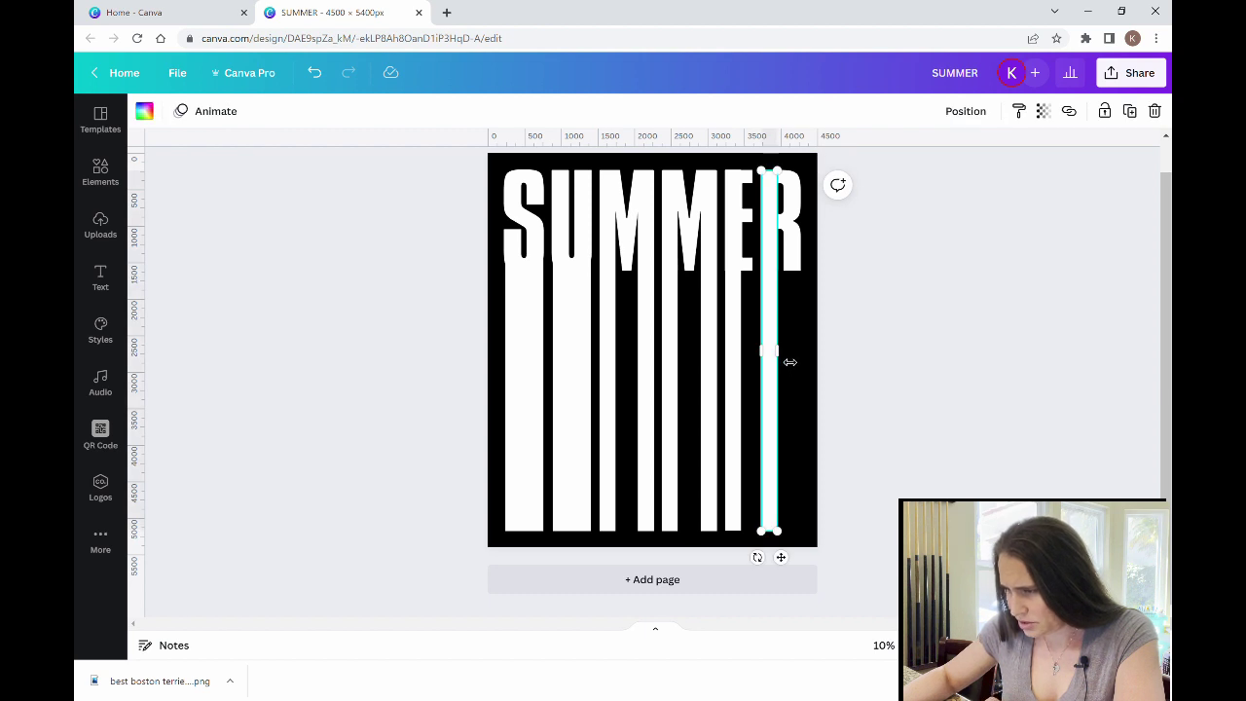
{"action": "left_click_drag", "start_coordinate": [791, 361], "coordinate": [788, 360]}
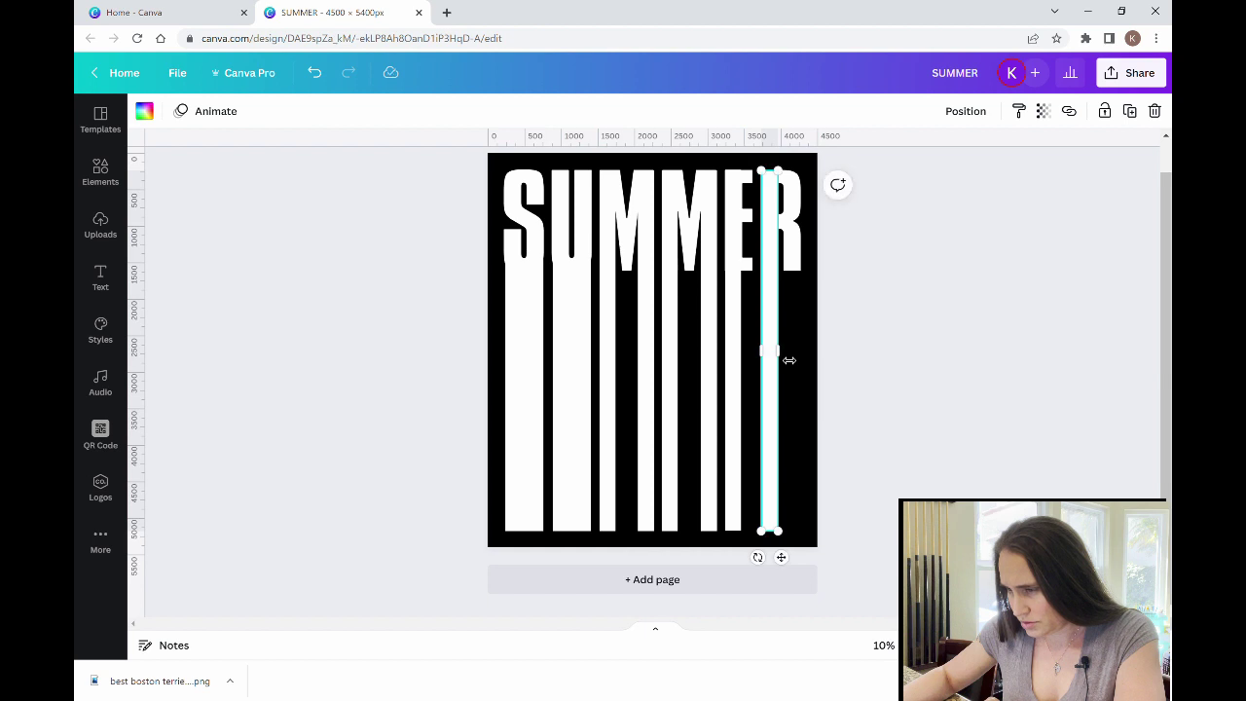
{"action": "left_click", "coordinate": [911, 360]}
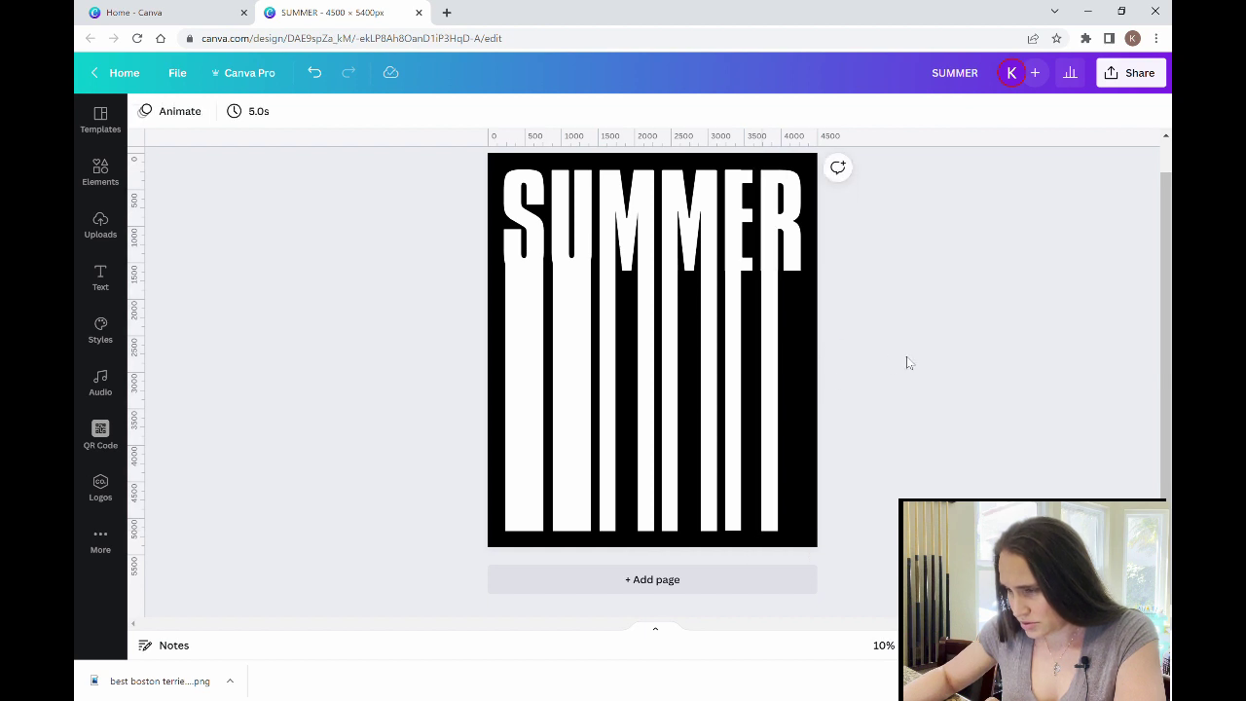
{"action": "left_click", "coordinate": [770, 378]}
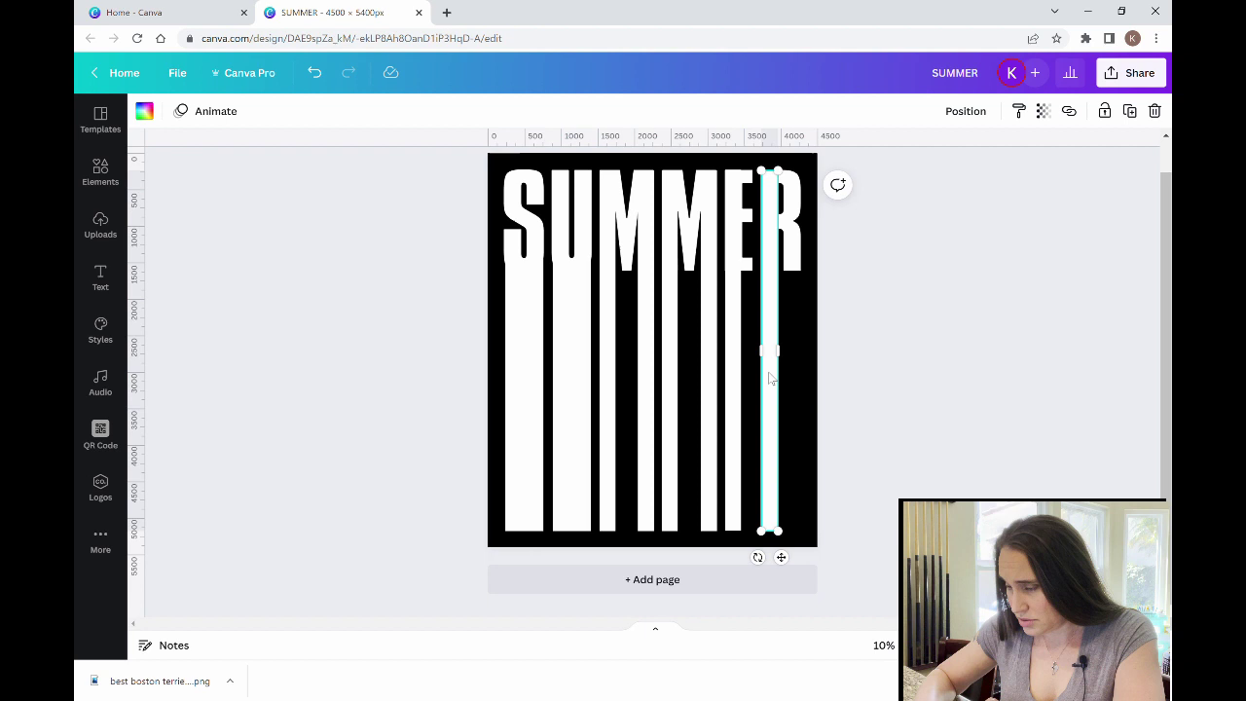
{"action": "left_click", "coordinate": [900, 375]}
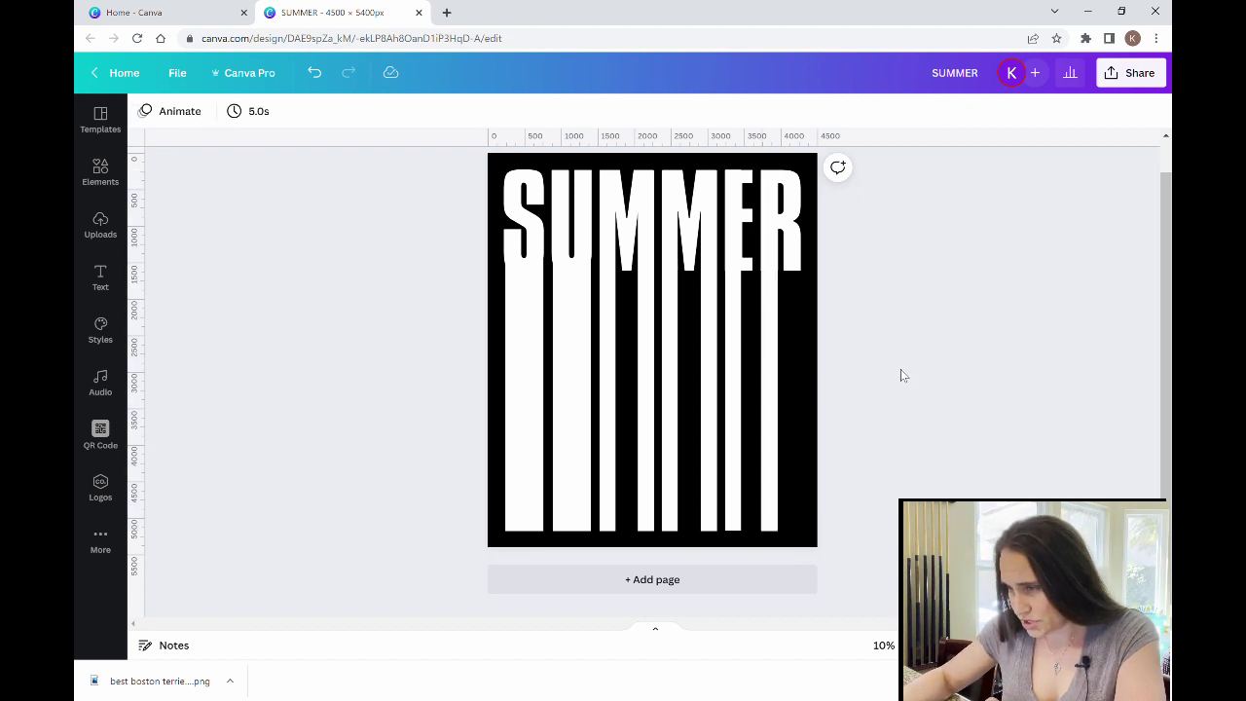
{"action": "left_click", "coordinate": [736, 186]}
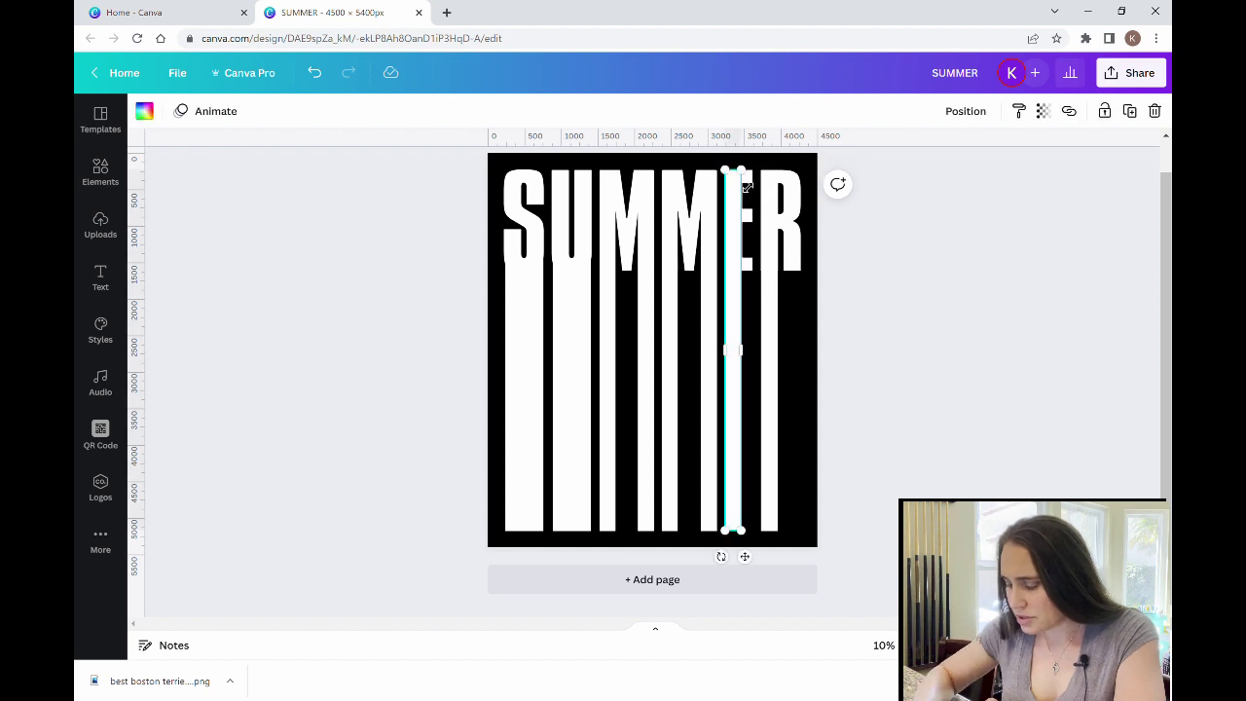
{"action": "left_click", "coordinate": [958, 303]}
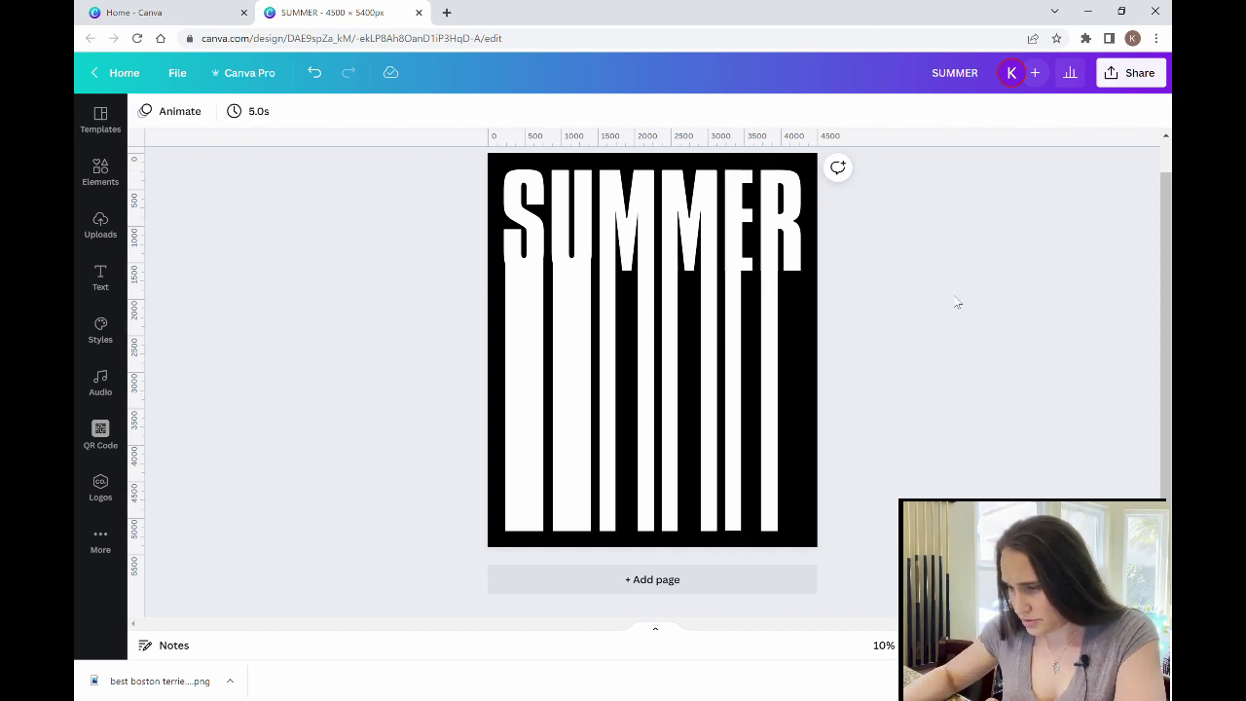
{"action": "left_click", "coordinate": [764, 364]}
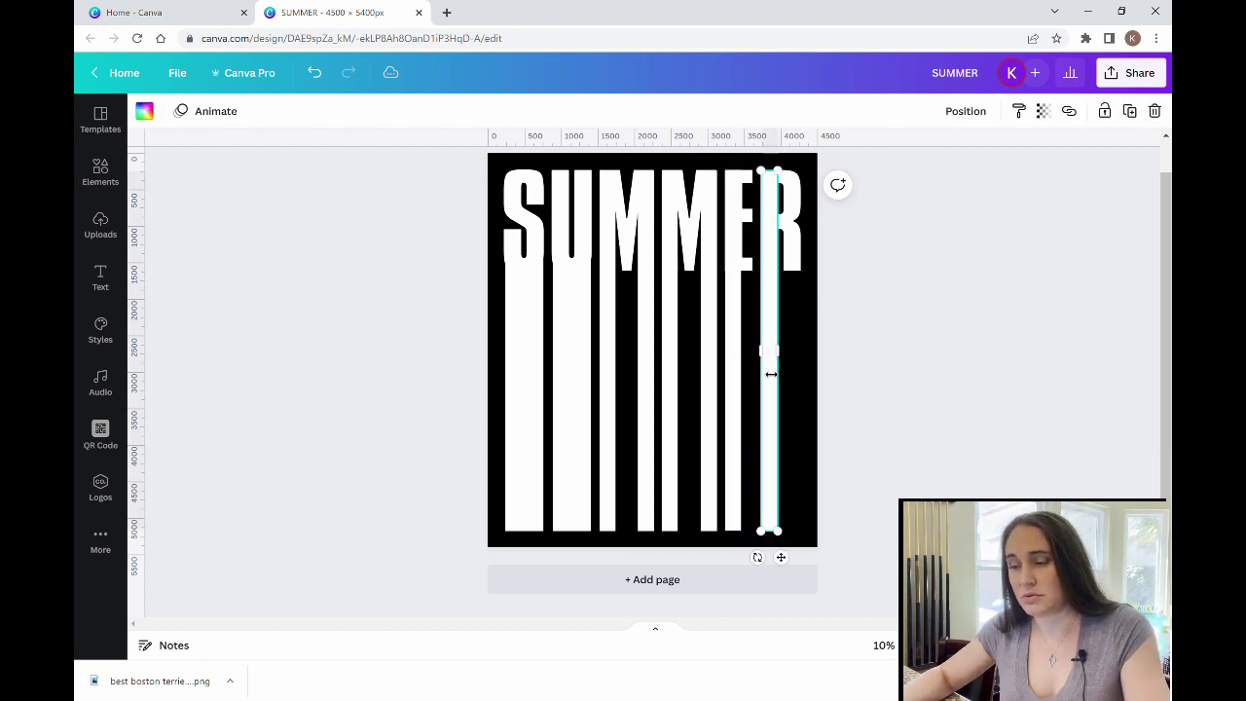
{"action": "left_click", "coordinate": [975, 356]}
Step: Move the thin bar under the R's leg and shorten it to about 4,020 px tall
{"action": "left_click_drag", "start_coordinate": [774, 330], "coordinate": [802, 330]}
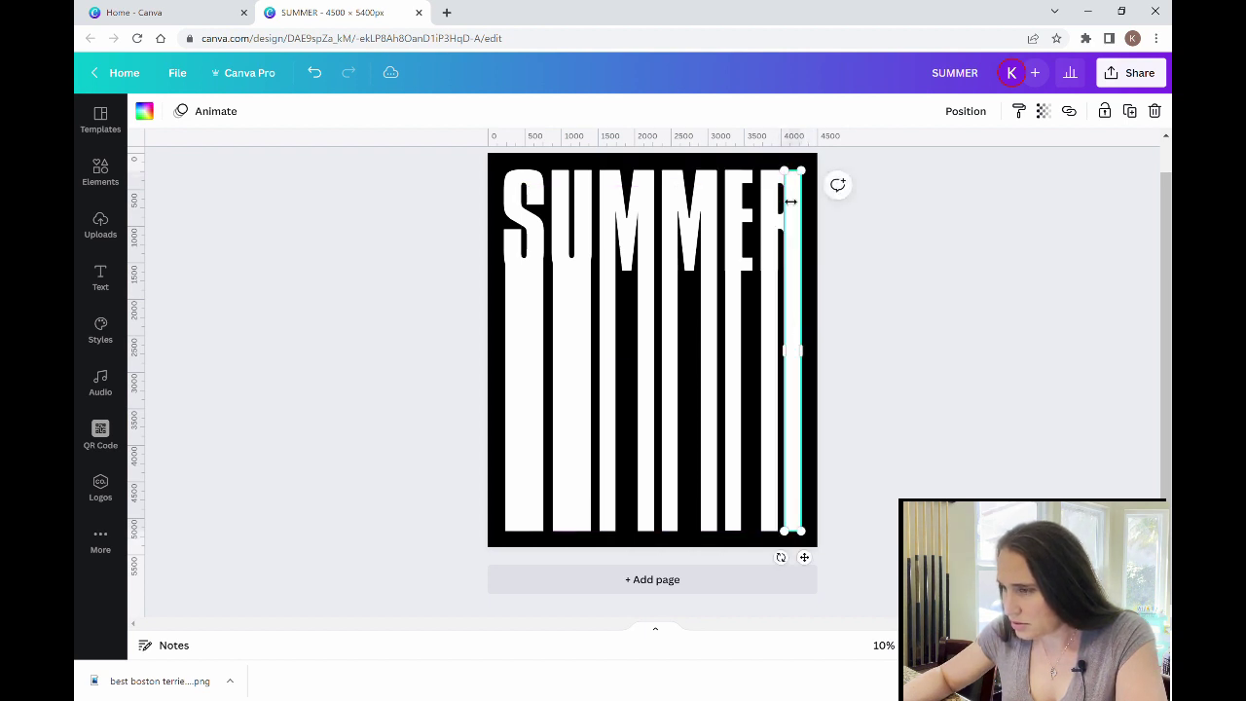
{"action": "left_click_drag", "start_coordinate": [801, 174], "coordinate": [807, 243]}
{"action": "left_click", "coordinate": [915, 269]}
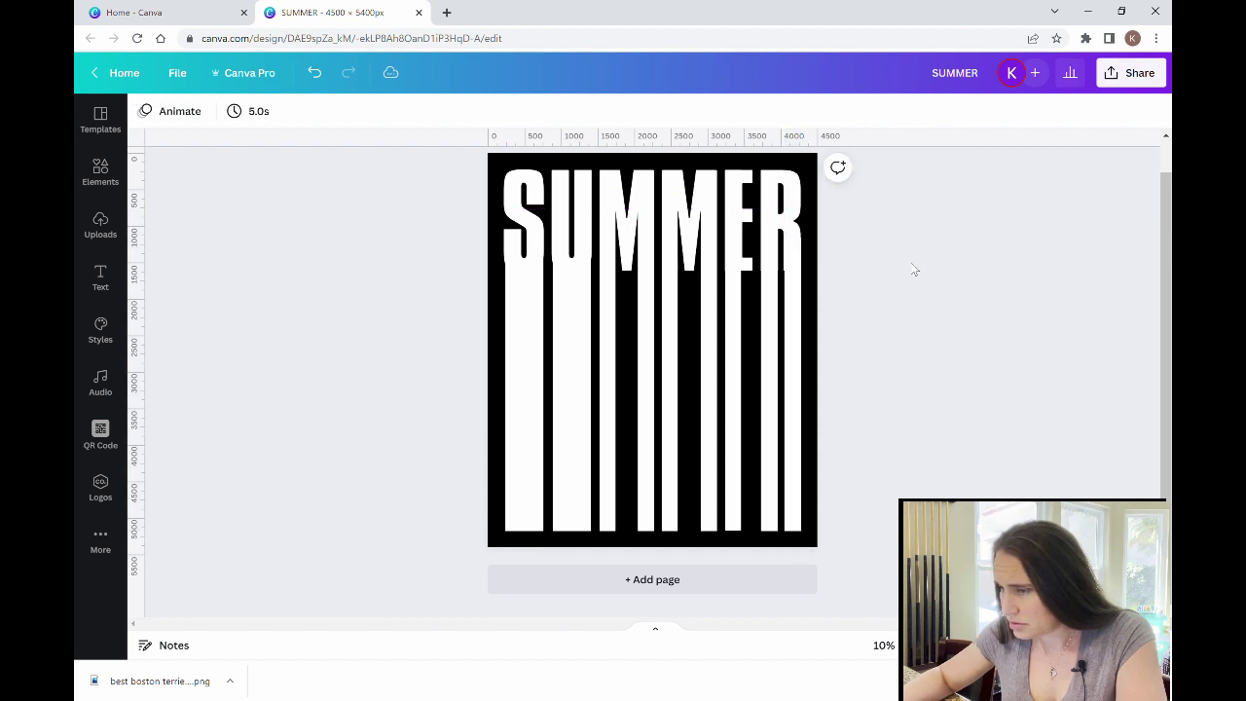
{"action": "left_click", "coordinate": [800, 341]}
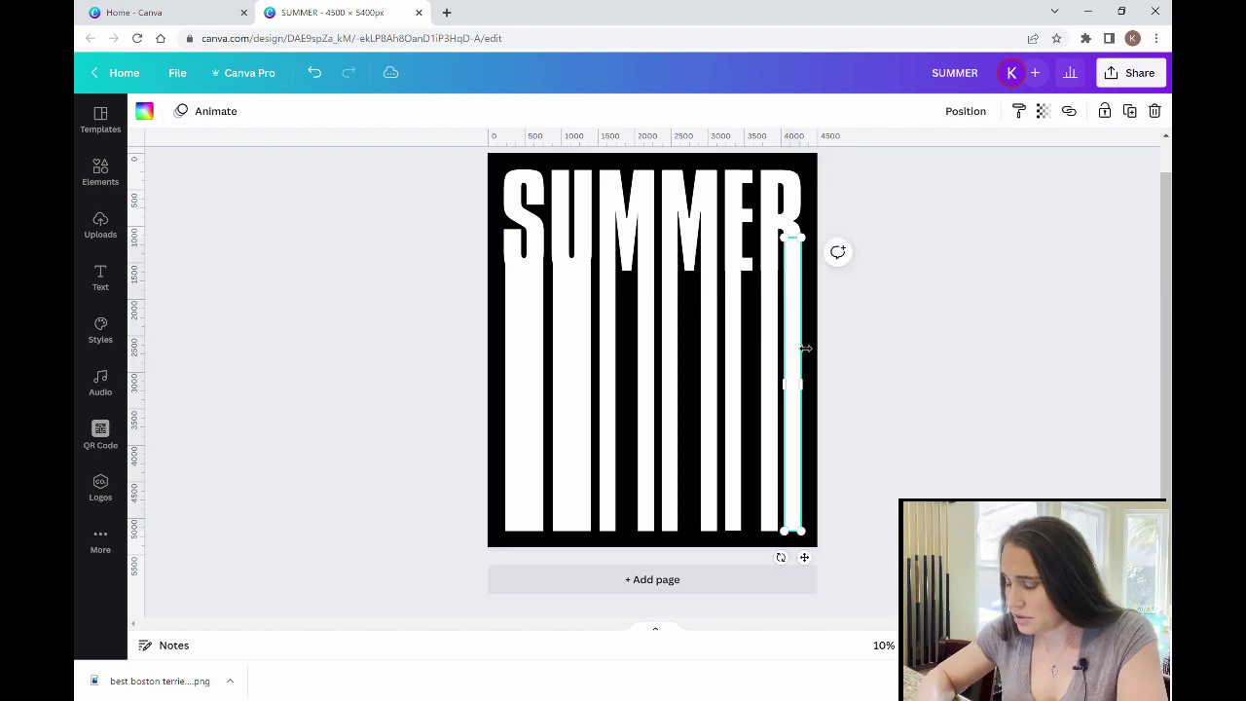
{"action": "left_click", "coordinate": [1117, 328]}
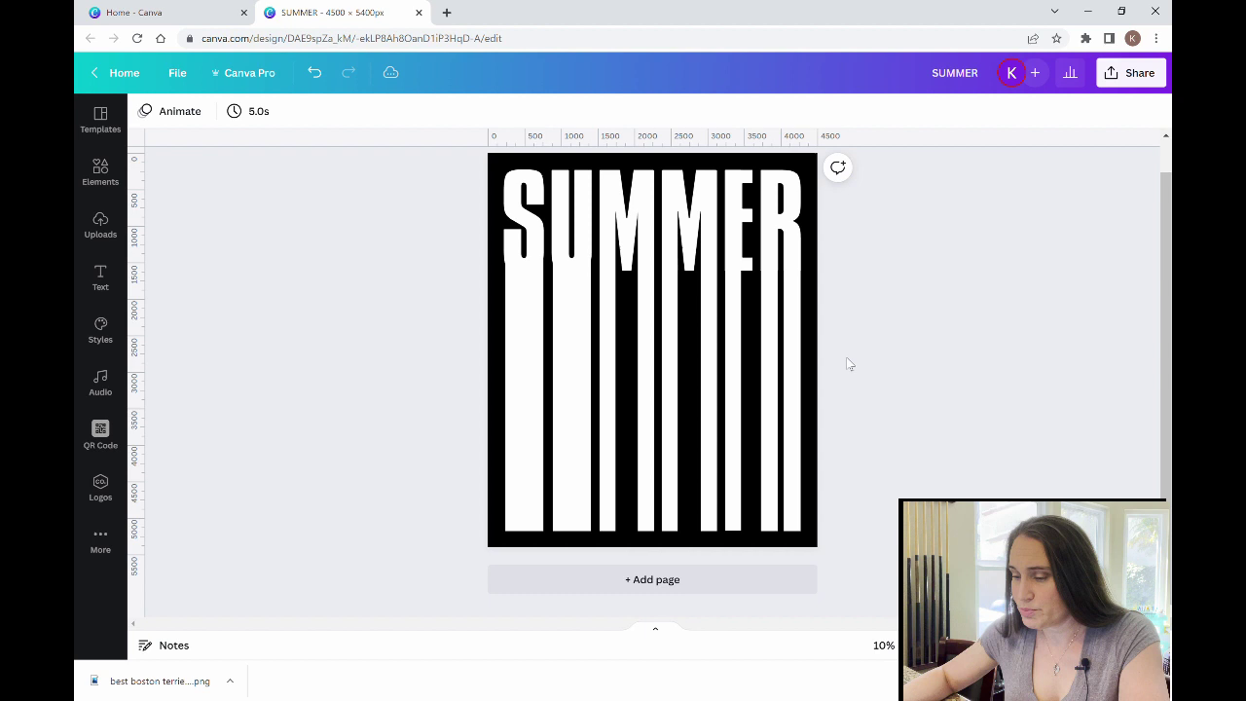
Step: Shift the bar under the M slightly right, narrow it to 120 wide, and nudge it left
{"action": "left_click", "coordinate": [672, 380]}
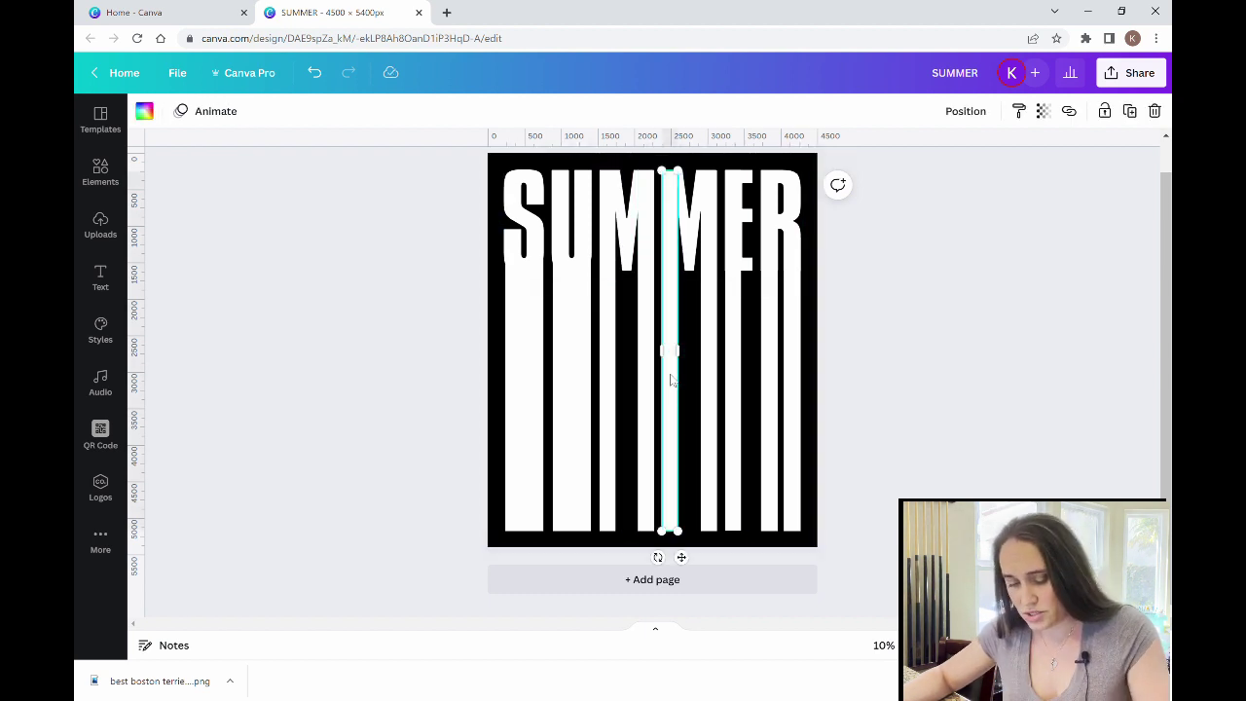
{"action": "left_click", "coordinate": [981, 370]}
{"action": "mouse_move", "coordinate": [673, 362]}
{"action": "left_mouse_down"}
{"action": "mouse_move", "coordinate": [701, 355]}
{"action": "mouse_move", "coordinate": [684, 363]}
{"action": "left_mouse_up"}
{"action": "left_click", "coordinate": [912, 381]}
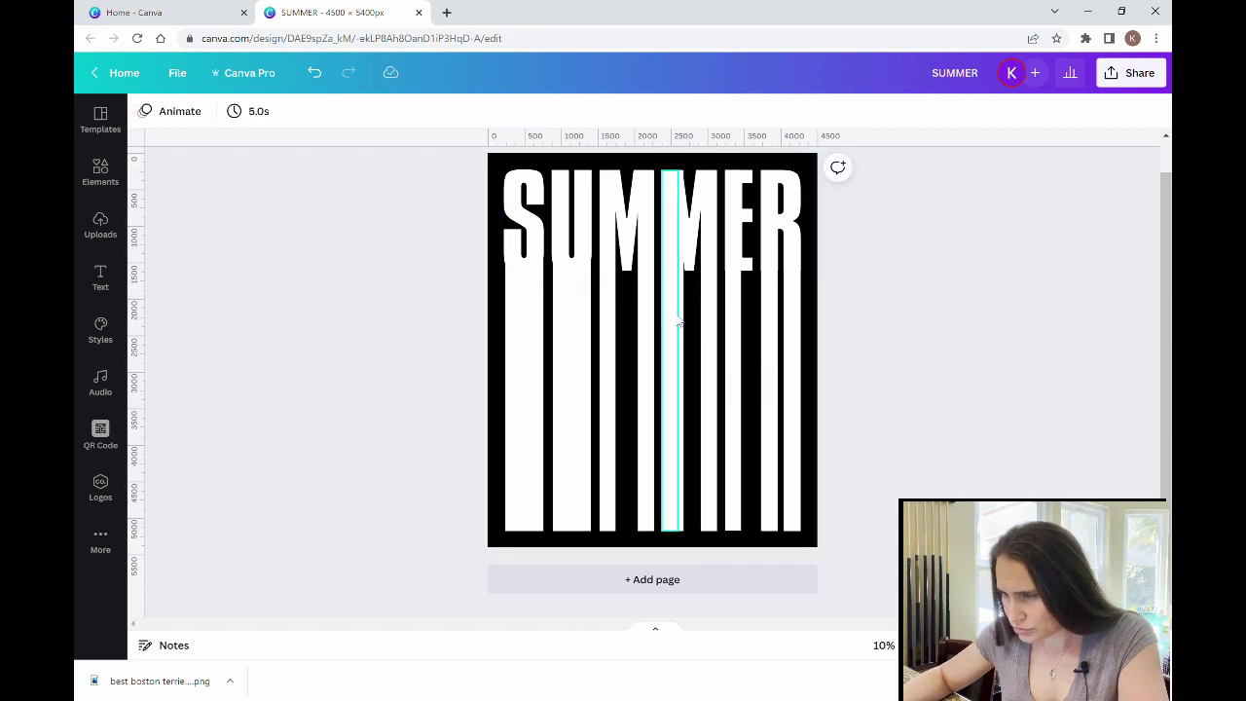
{"action": "left_click_drag", "start_coordinate": [690, 323], "coordinate": [705, 350]}
{"action": "left_click", "coordinate": [965, 356]}
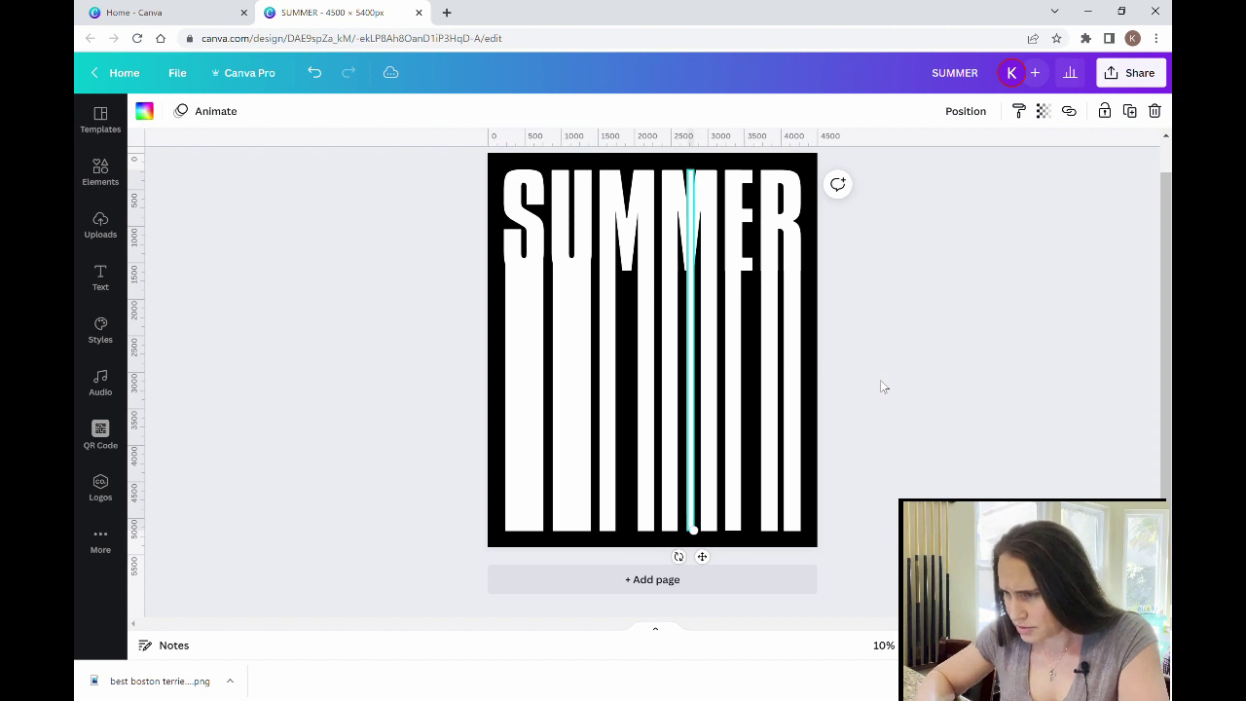
{"action": "key", "text": "Left"}
{"action": "key", "text": "Left"}
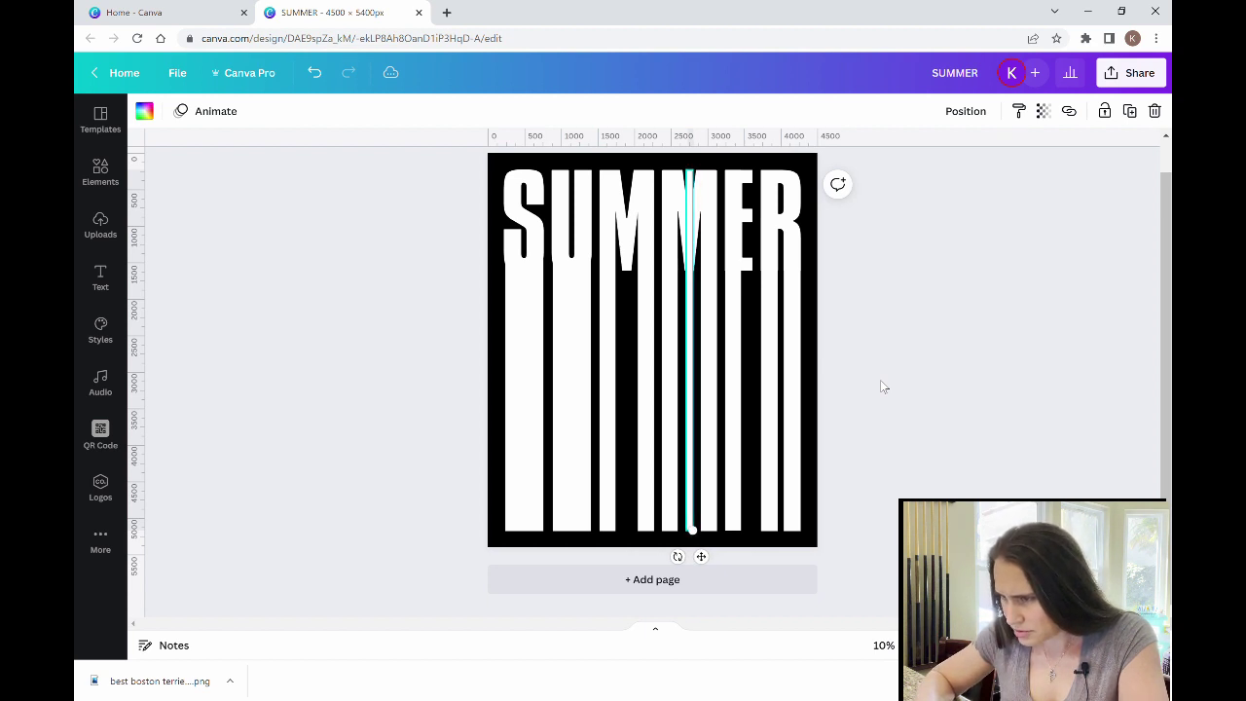
{"action": "left_click", "coordinate": [938, 282]}
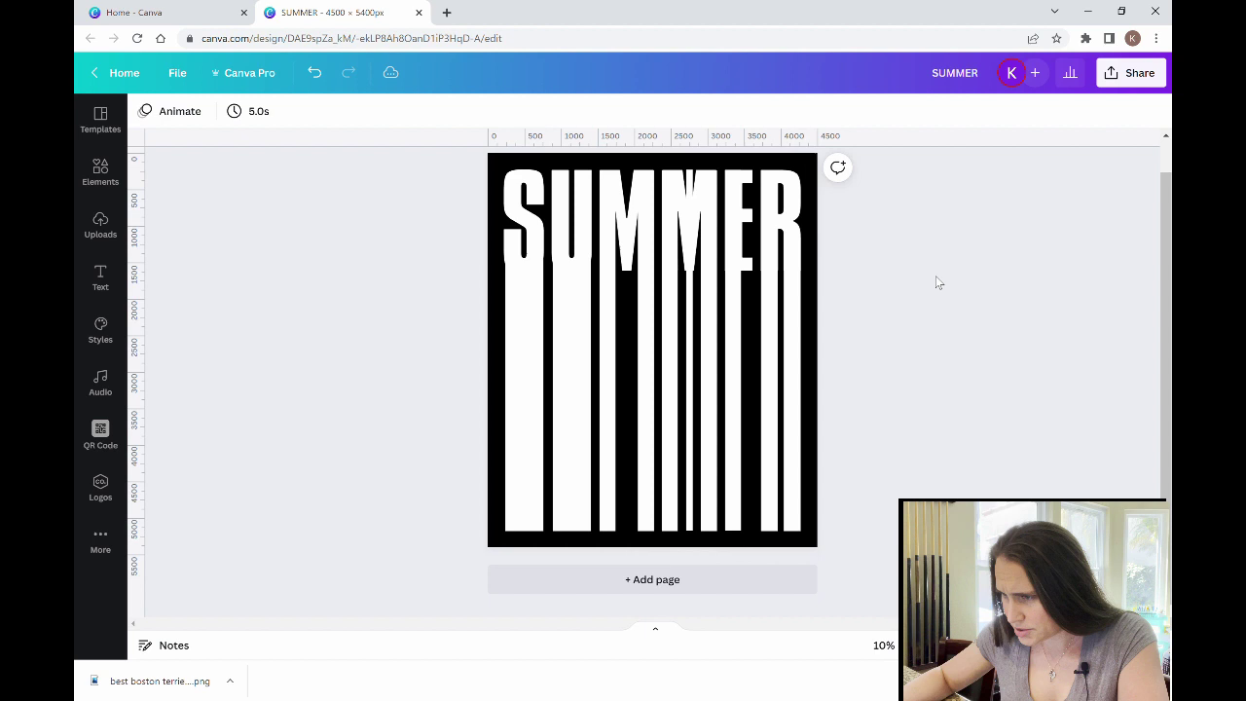
Step: Shorten the narrow bar to start below the M, and move another narrow bar left to even the spacing
{"action": "left_click", "coordinate": [694, 175]}
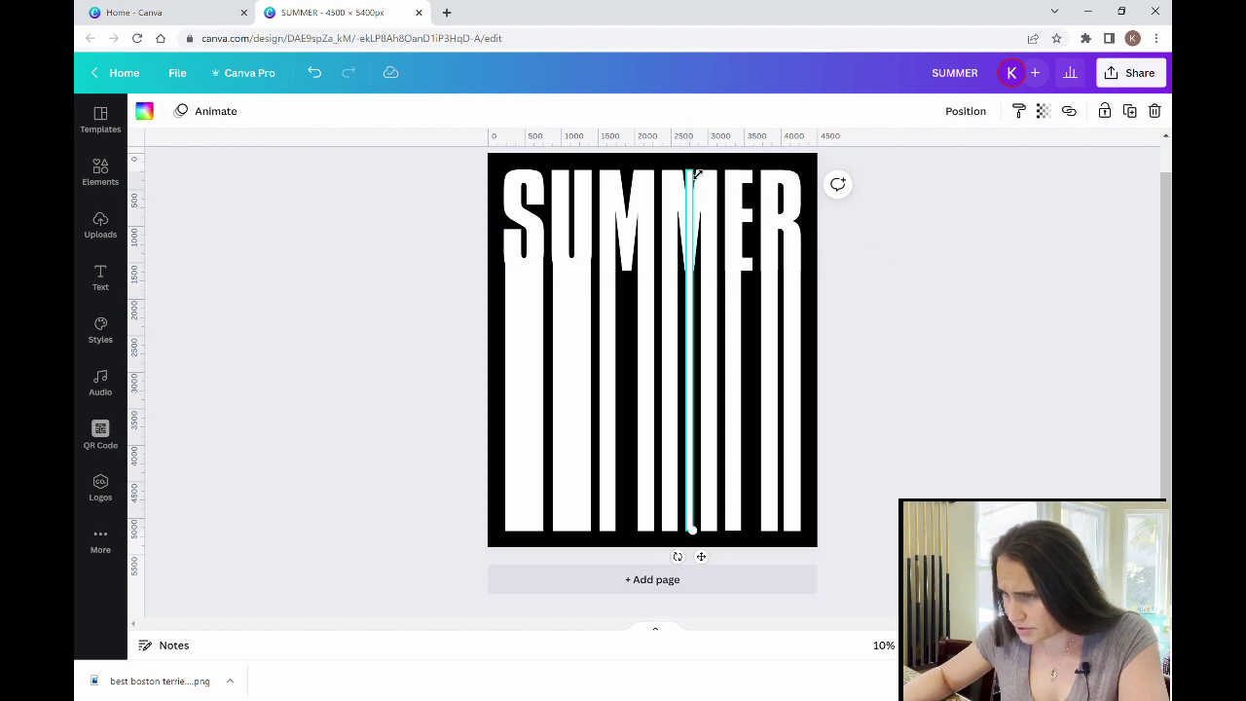
{"action": "left_click_drag", "start_coordinate": [696, 178], "coordinate": [691, 245]}
{"action": "left_click", "coordinate": [1011, 362]}
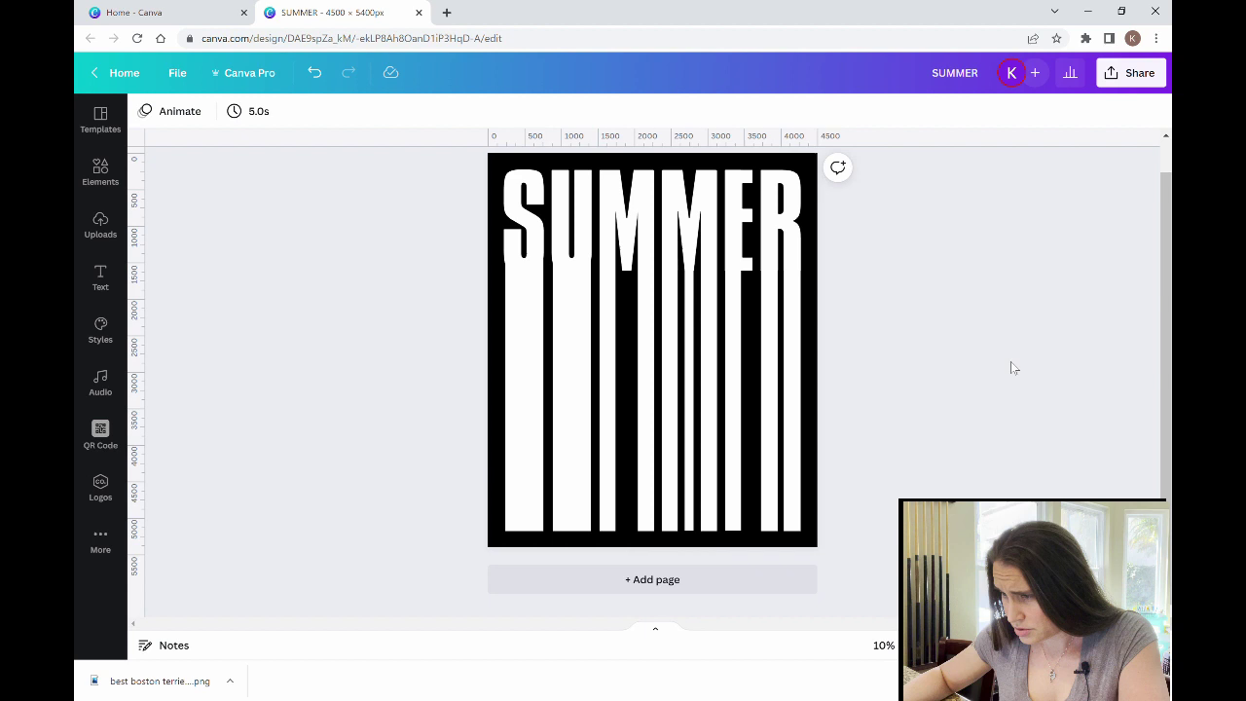
{"action": "left_click", "coordinate": [691, 339]}
{"action": "left_click", "coordinate": [926, 326]}
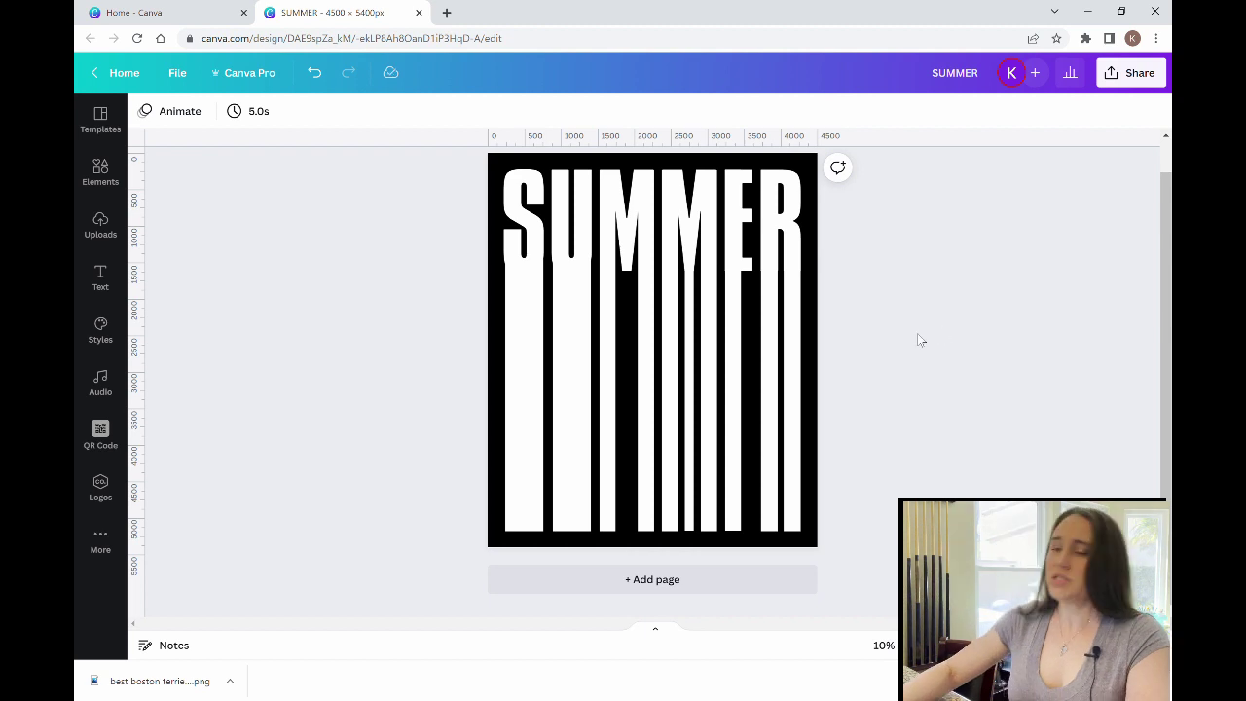
{"action": "left_click", "coordinate": [689, 373]}
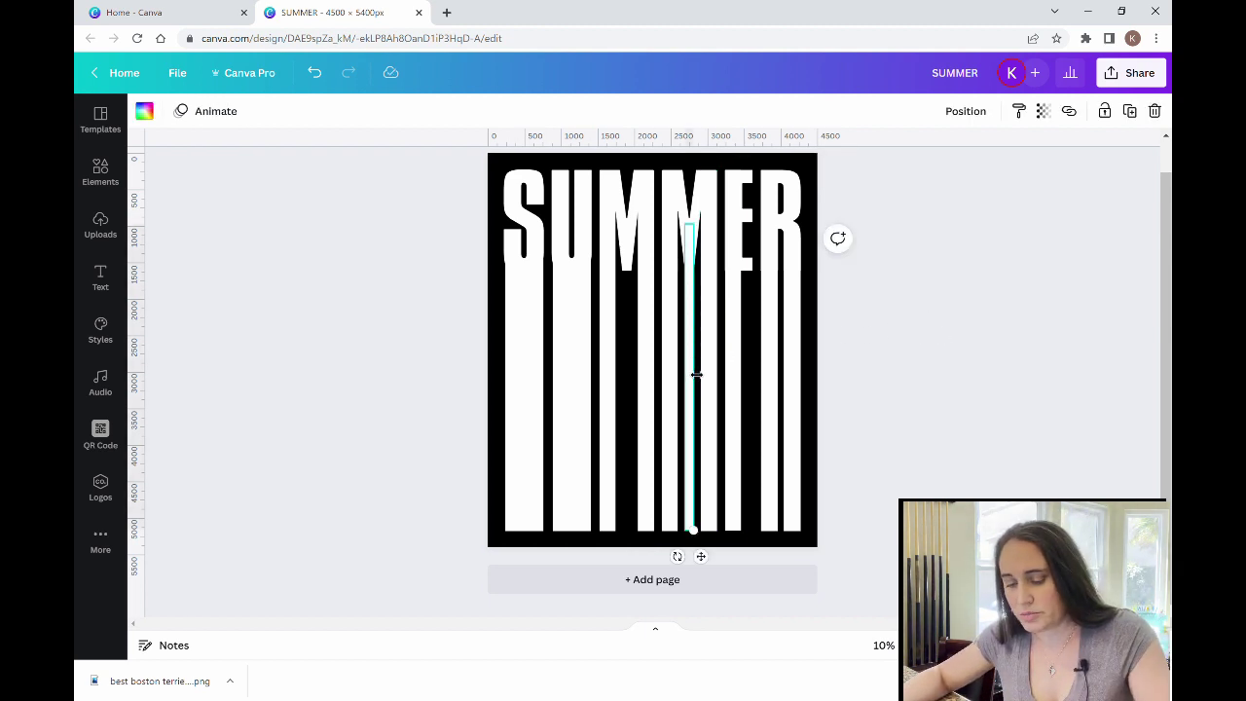
{"action": "key", "text": "Escape"}
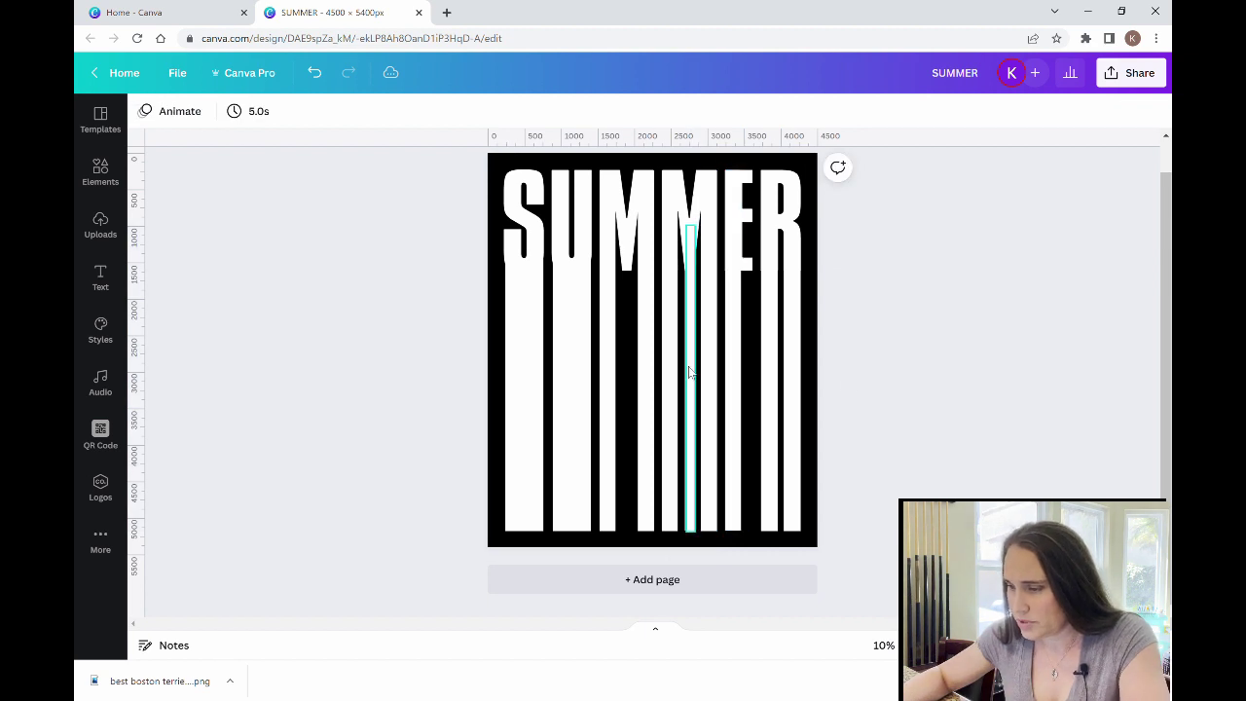
{"action": "left_click_drag", "start_coordinate": [687, 370], "coordinate": [634, 370]}
{"action": "left_click", "coordinate": [1061, 340]}
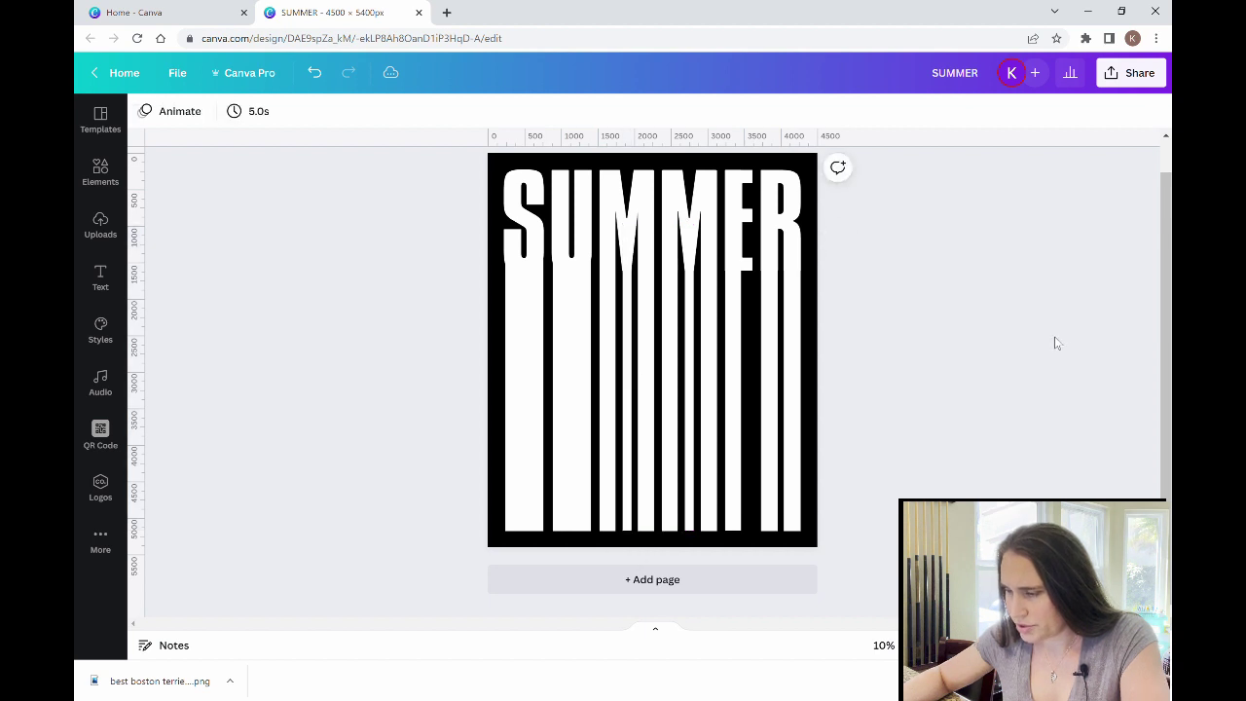
Step: Resize the stripe under the E to 370 px wide and about 3,774 px tall, starting below the letter
{"action": "left_click", "coordinate": [735, 302]}
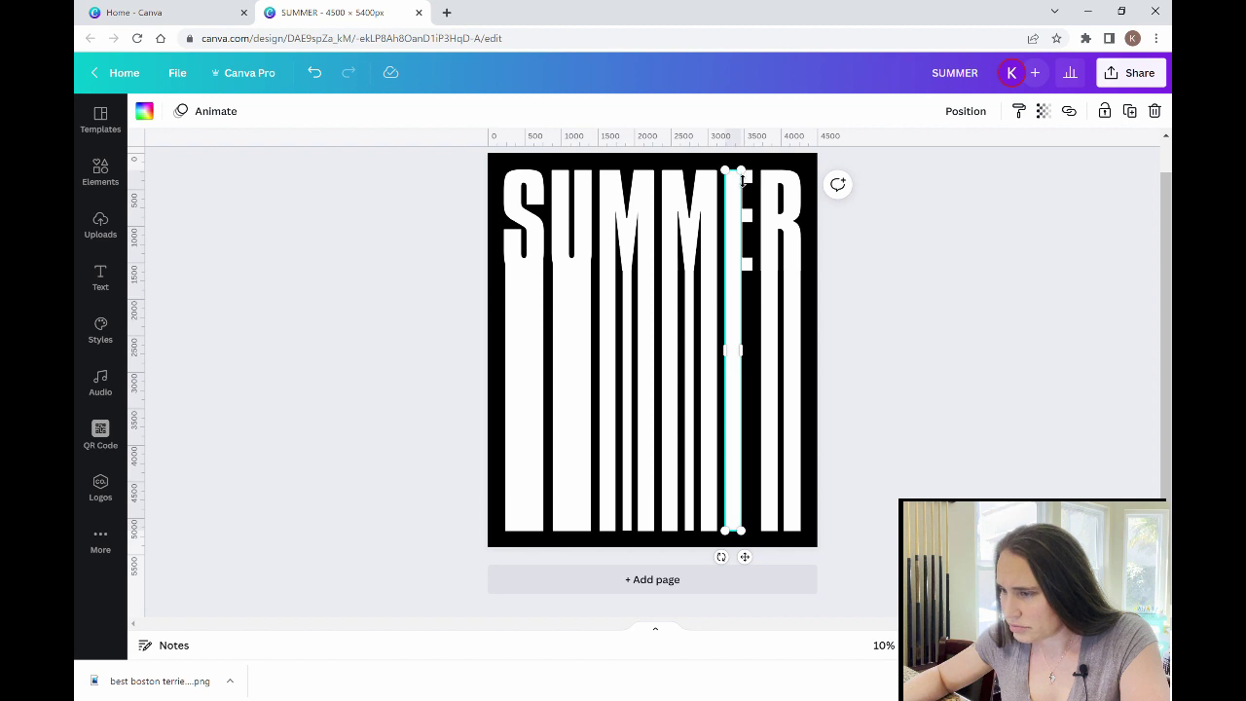
{"action": "left_click_drag", "start_coordinate": [742, 179], "coordinate": [752, 272]}
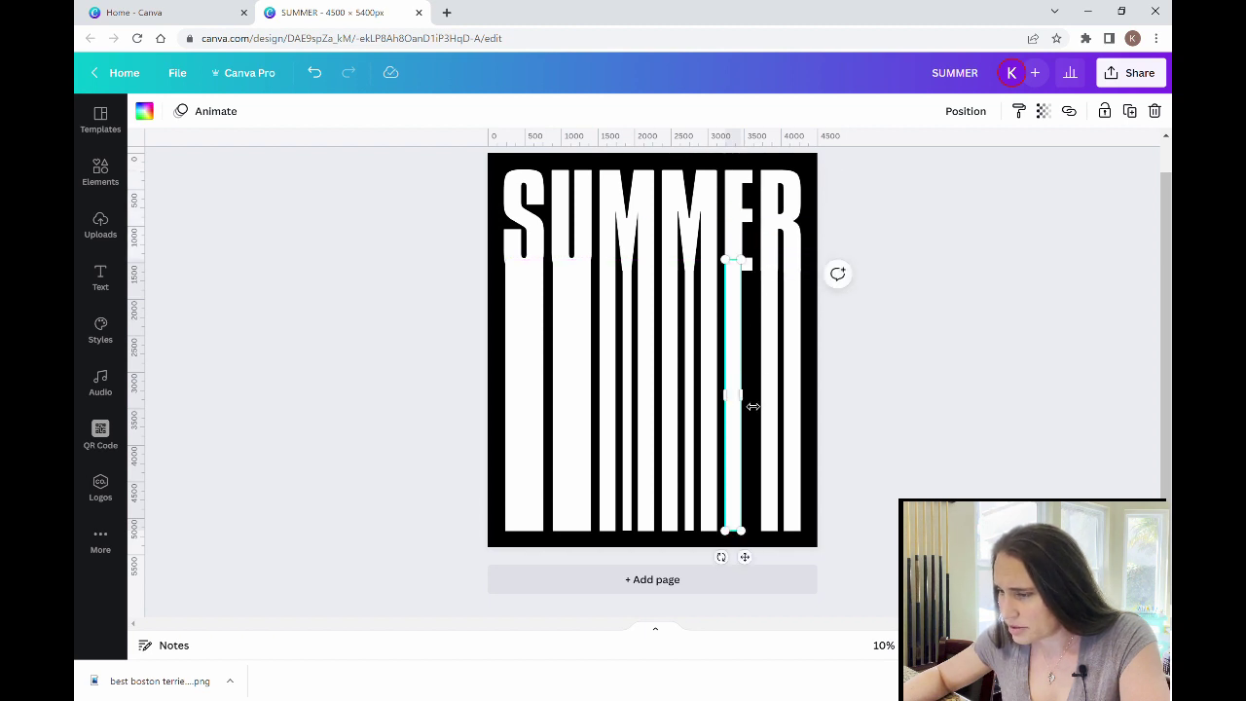
{"action": "left_click_drag", "start_coordinate": [752, 406], "coordinate": [765, 398]}
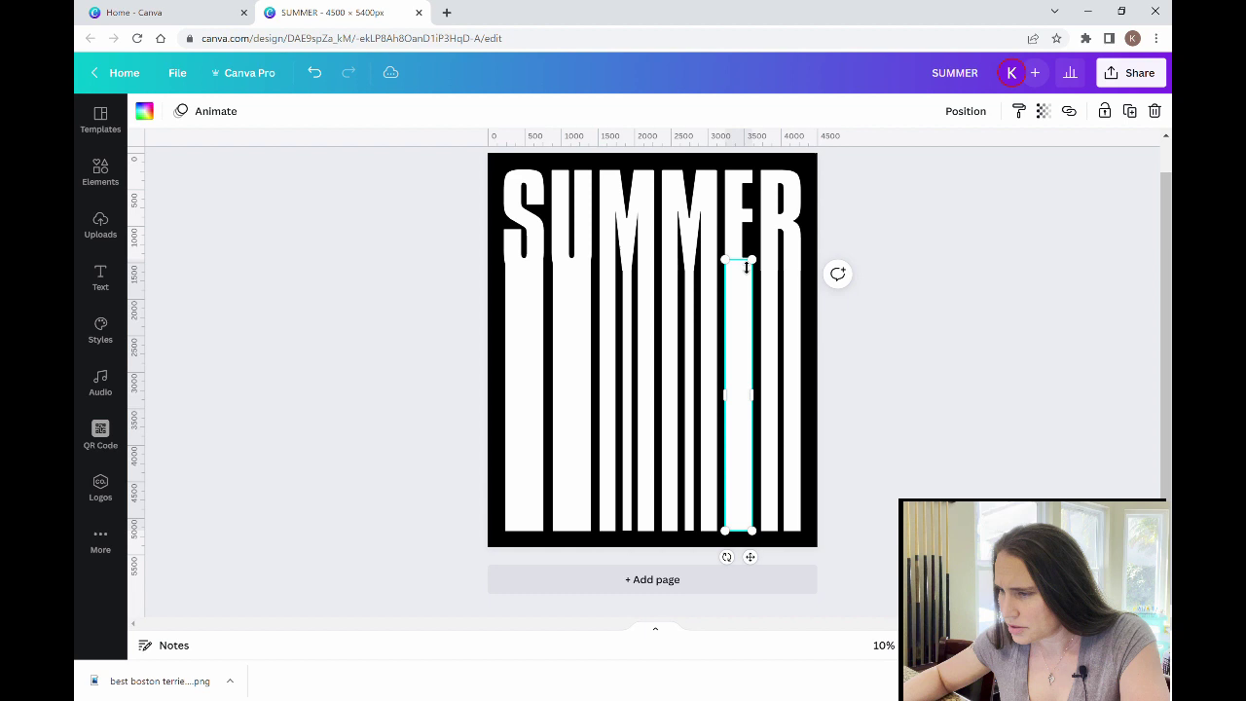
{"action": "left_click_drag", "start_coordinate": [747, 264], "coordinate": [749, 263]}
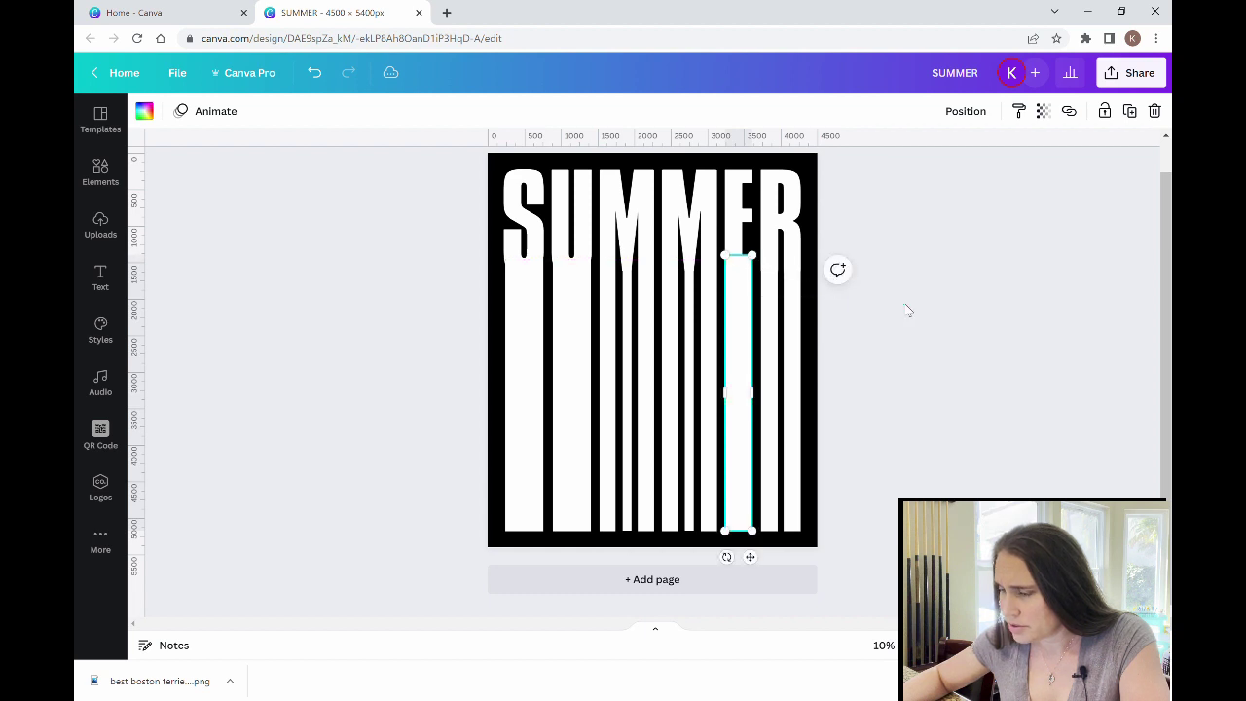
{"action": "left_click", "coordinate": [986, 338]}
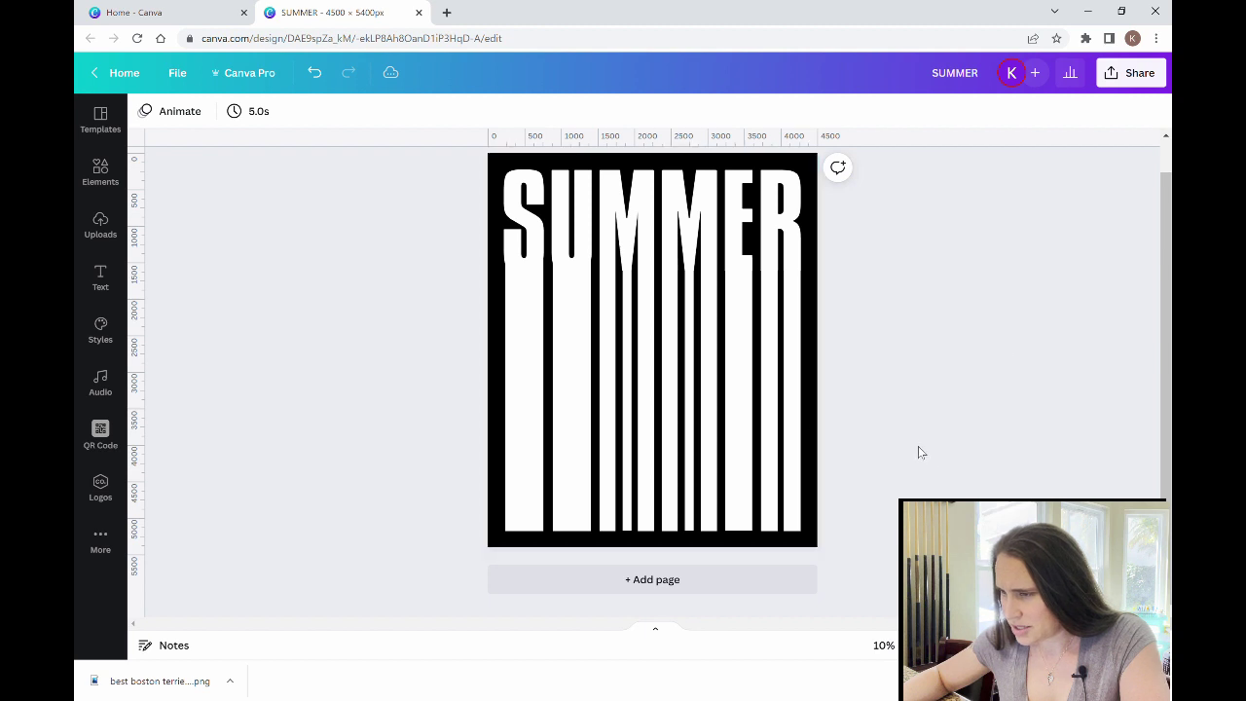
{"action": "left_click", "coordinate": [747, 394]}
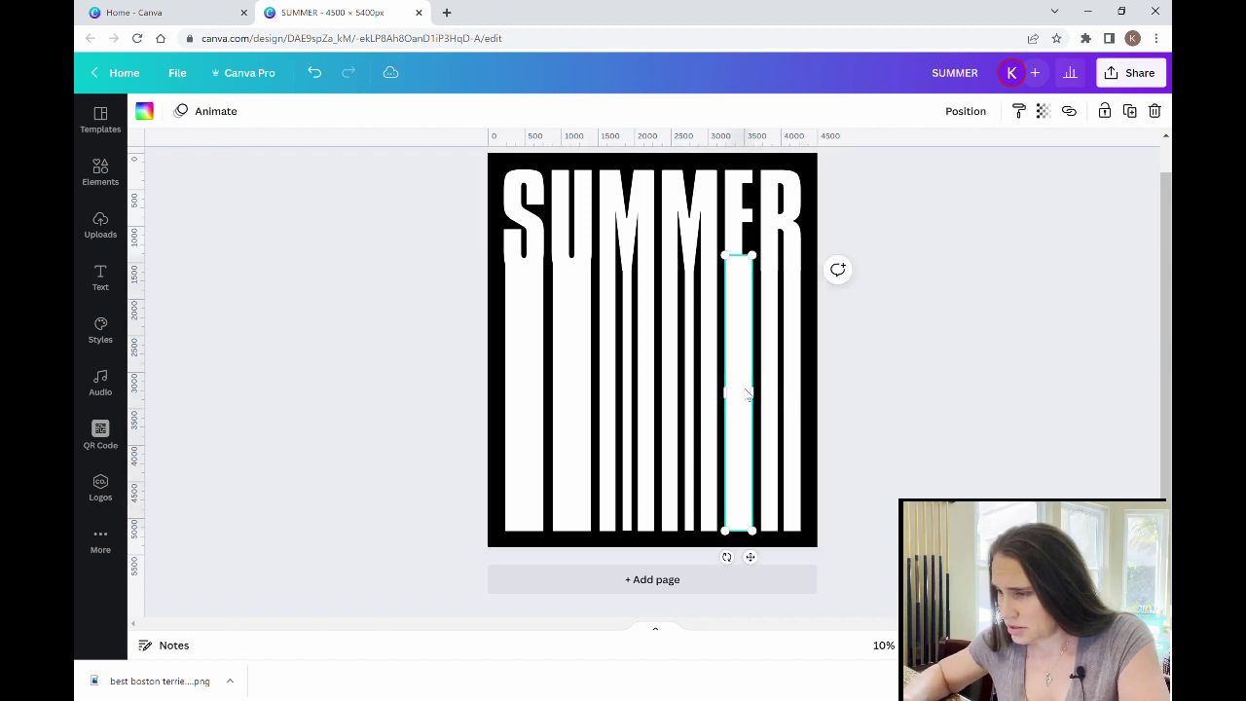
{"action": "left_click", "coordinate": [920, 421]}
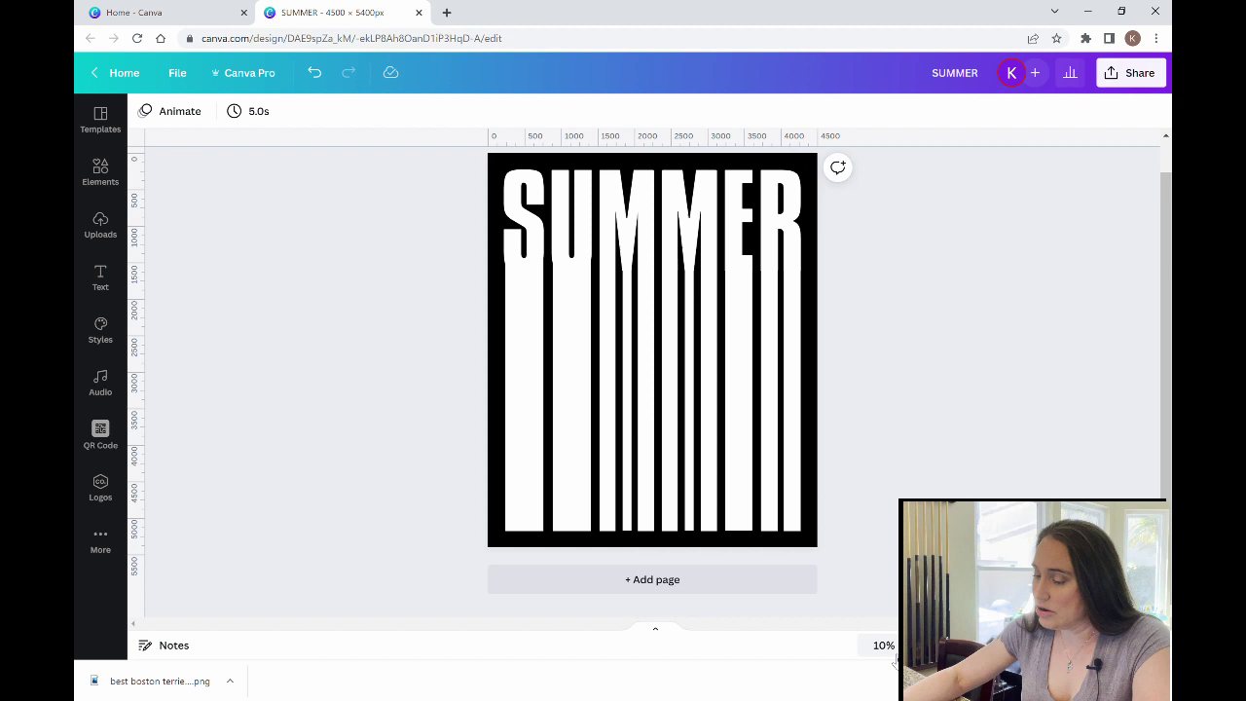
Step: Widen the stripe under the S slightly to the left and nudge it up against the letter
{"action": "scroll", "coordinate": [662, 366], "scroll_direction": "up", "scroll_amount": 5}
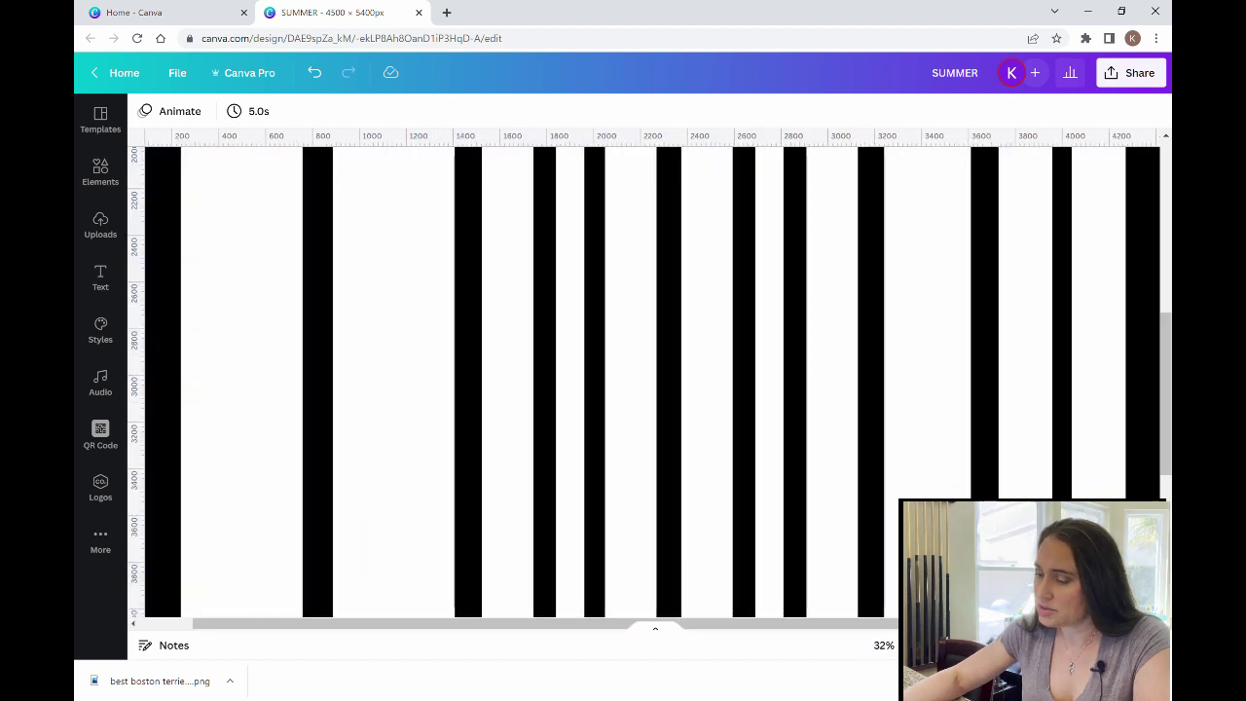
{"action": "scroll", "coordinate": [593, 359], "scroll_direction": "up", "scroll_amount": 5}
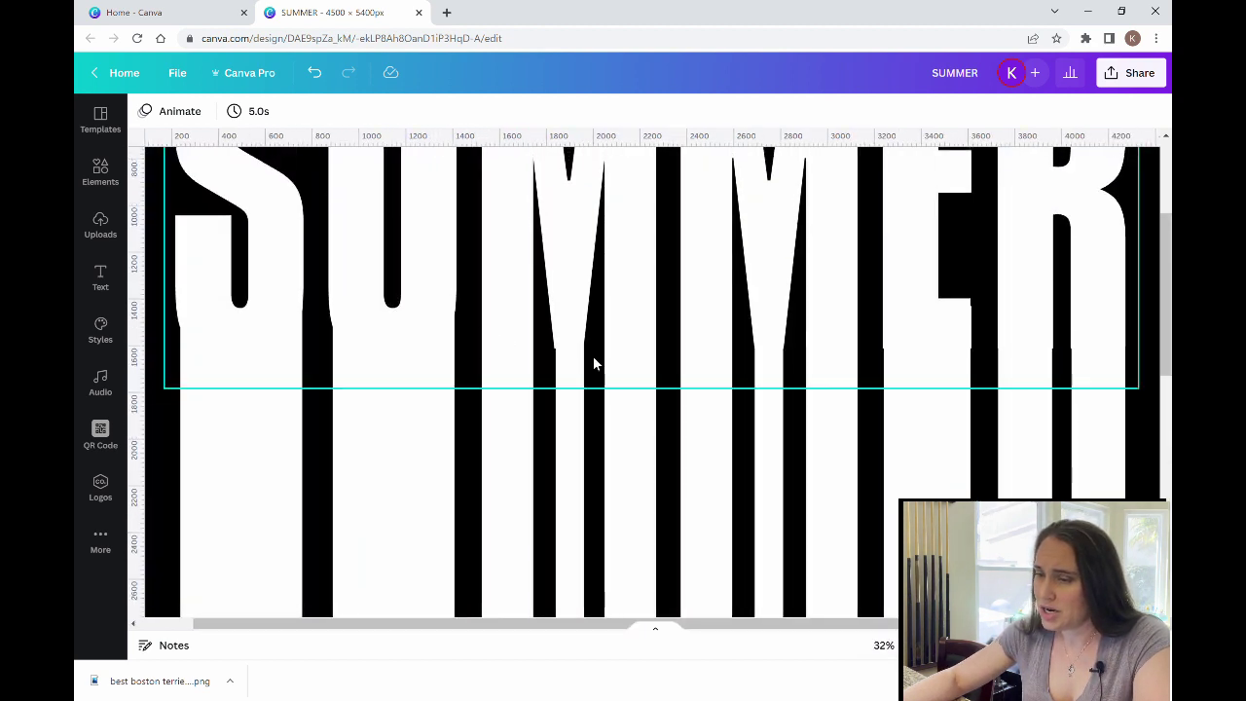
{"action": "left_click", "coordinate": [208, 564]}
{"action": "scroll", "coordinate": [224, 496], "scroll_direction": "down", "scroll_amount": 1}
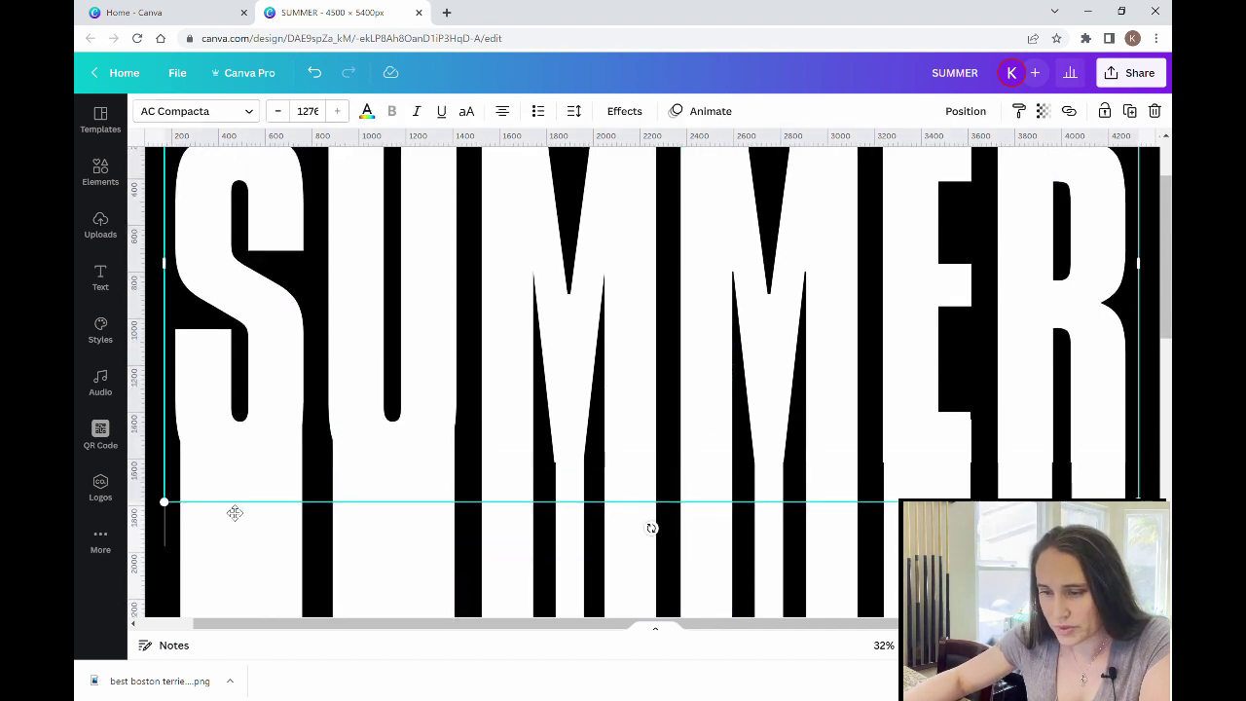
{"action": "scroll", "coordinate": [251, 535], "scroll_direction": "down", "scroll_amount": 2}
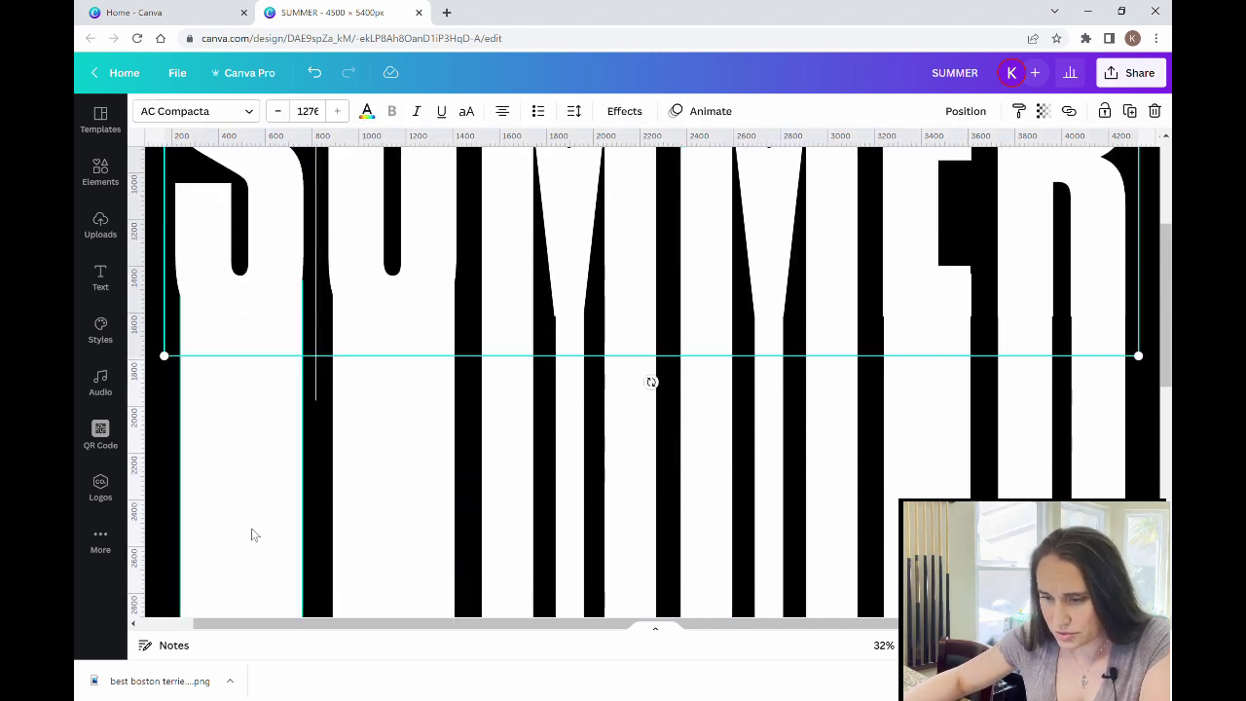
{"action": "left_click", "coordinate": [251, 533]}
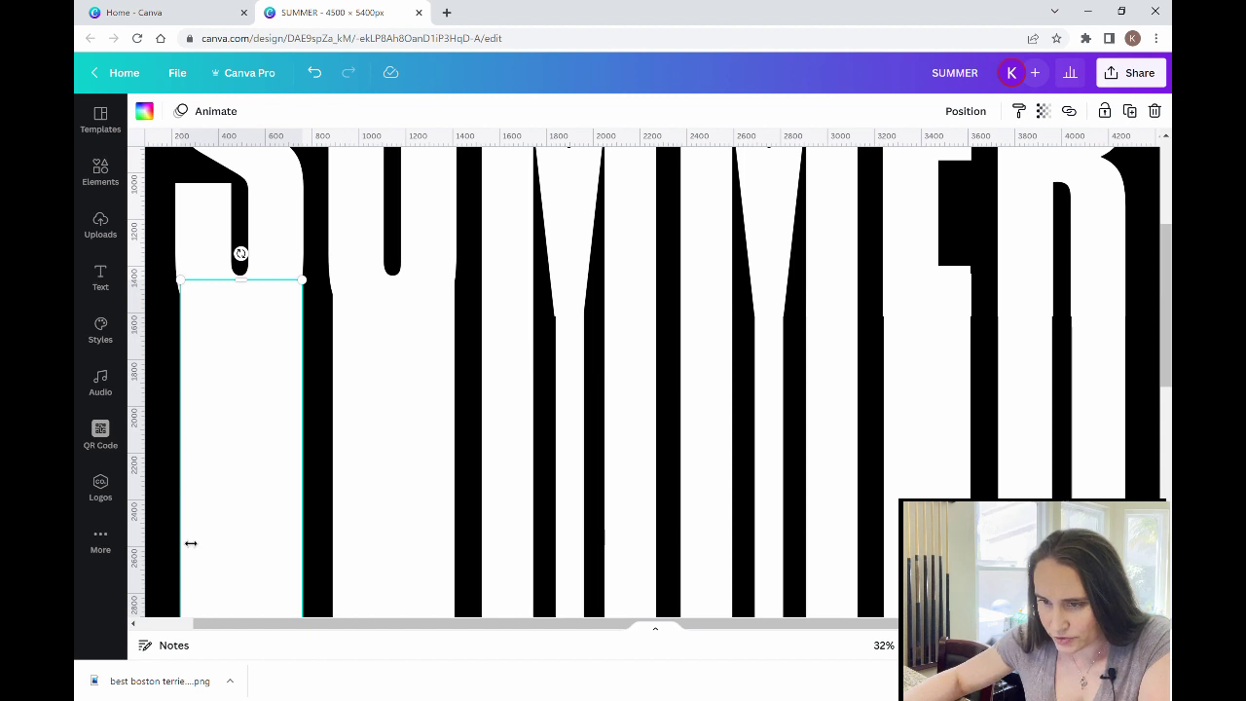
{"action": "left_click_drag", "start_coordinate": [190, 543], "coordinate": [188, 542]}
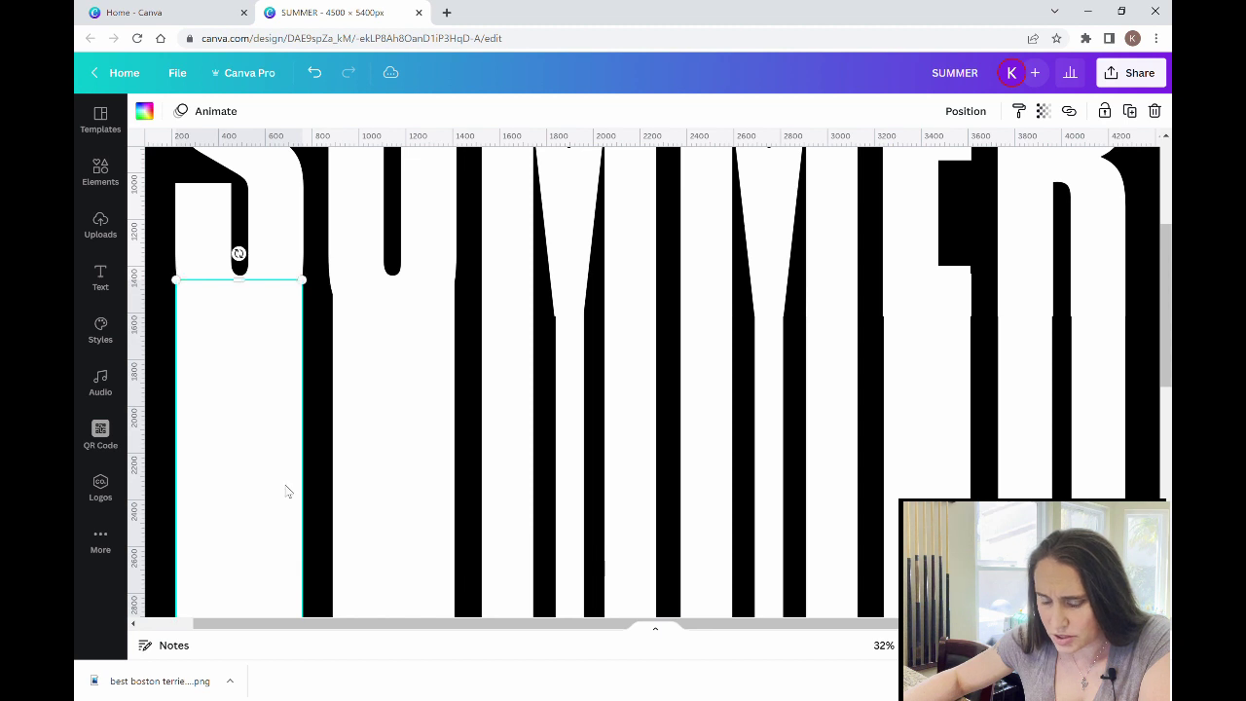
{"action": "left_click", "coordinate": [365, 469]}
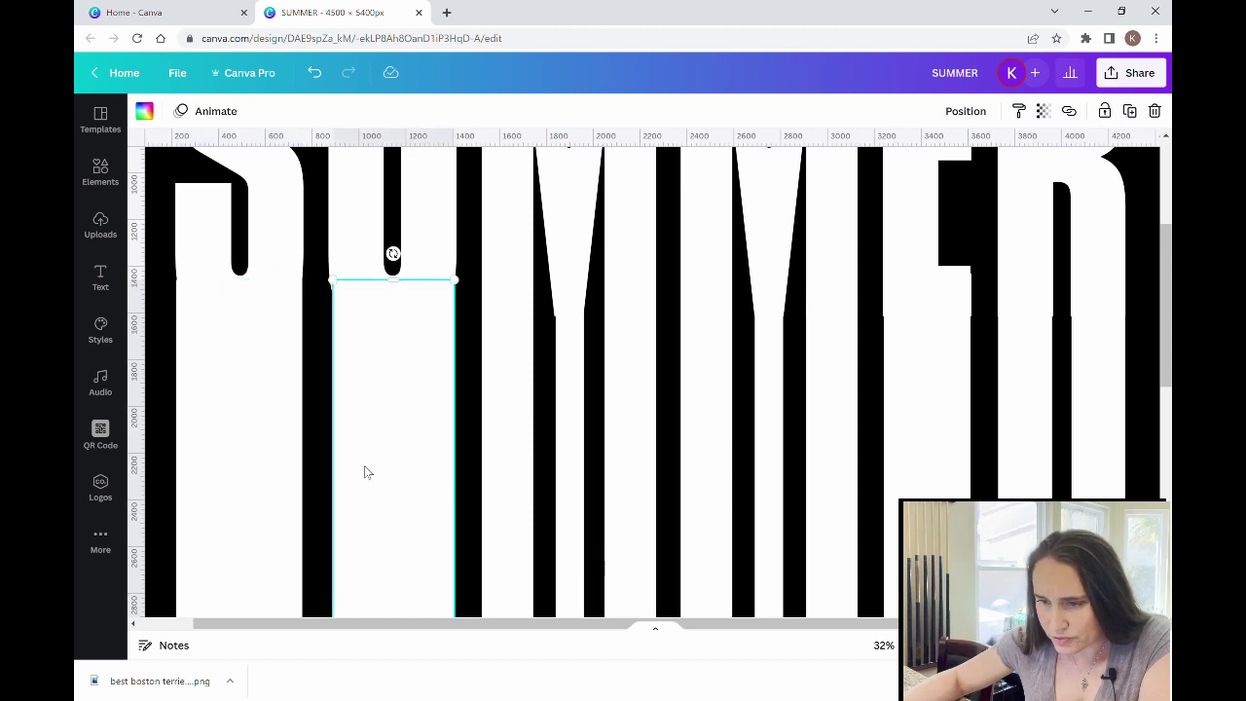
{"action": "left_click", "coordinate": [251, 433]}
{"action": "left_click", "coordinate": [237, 487]}
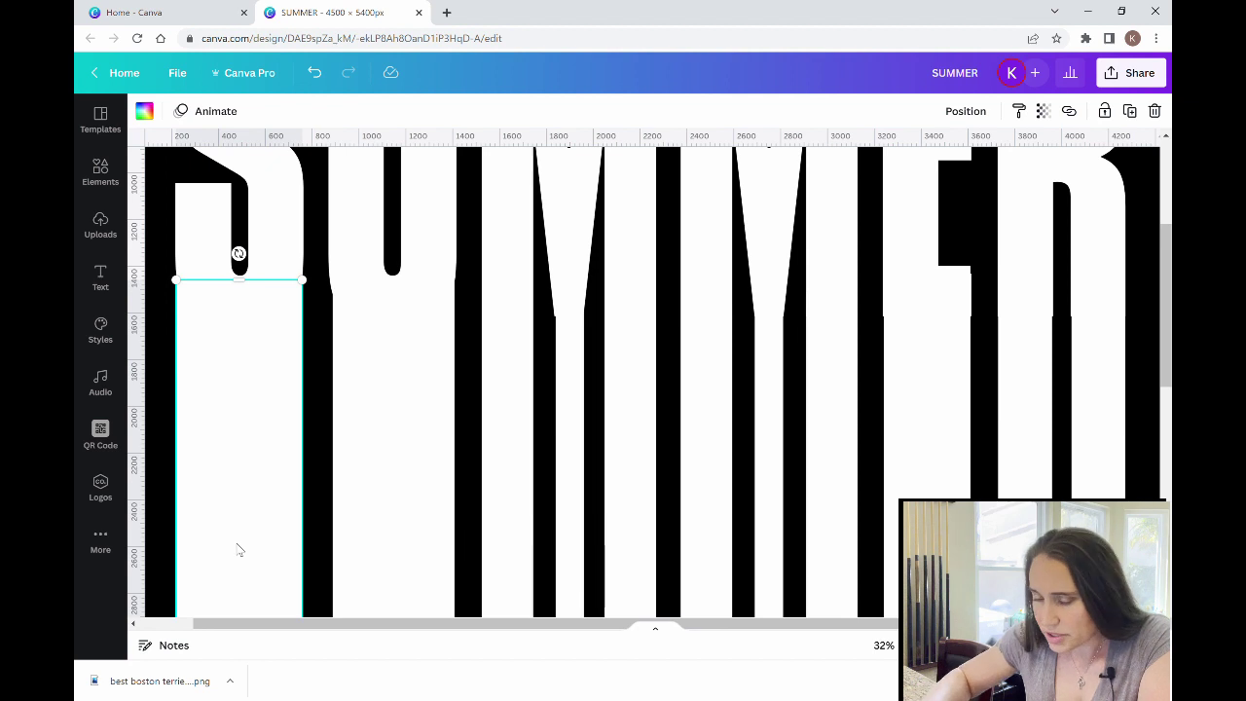
{"action": "key", "text": "Up"}
{"action": "key", "text": "Up"}
{"action": "key", "text": "Up"}
{"action": "key", "text": "Up"}
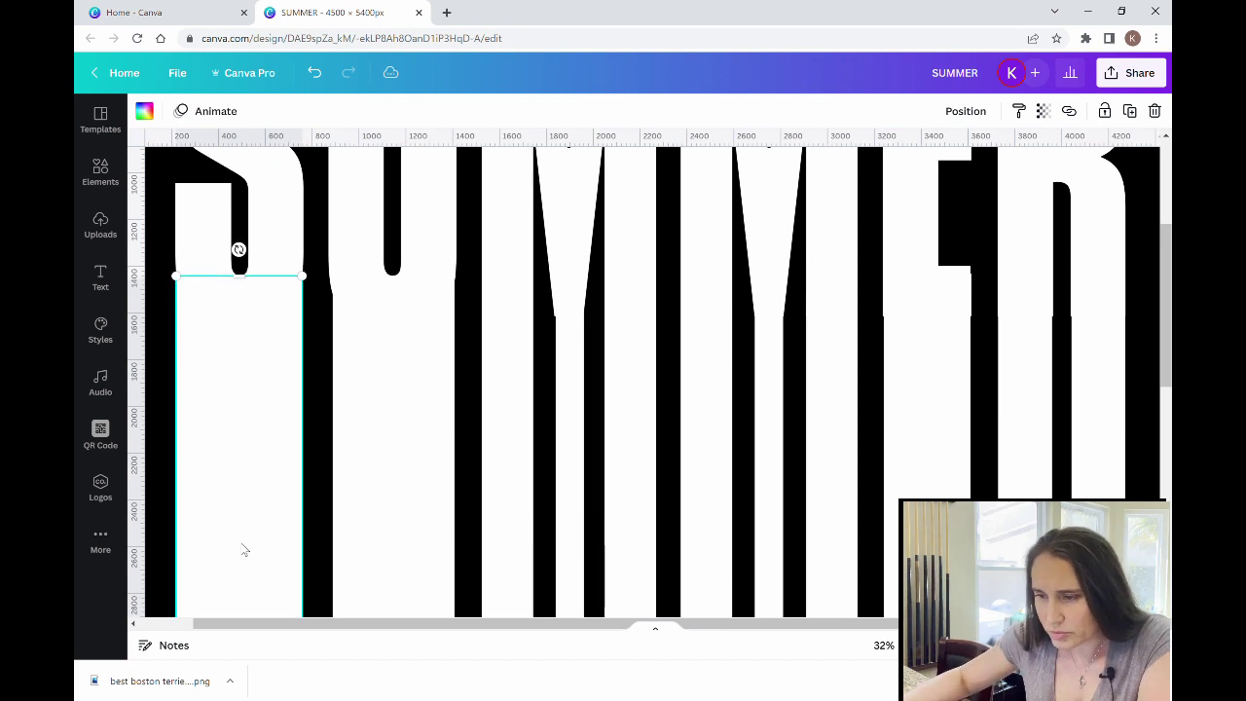
Step: Stretch the U stripe's left edge and nudge it up, then nudge the M stripe left
{"action": "left_click", "coordinate": [422, 566]}
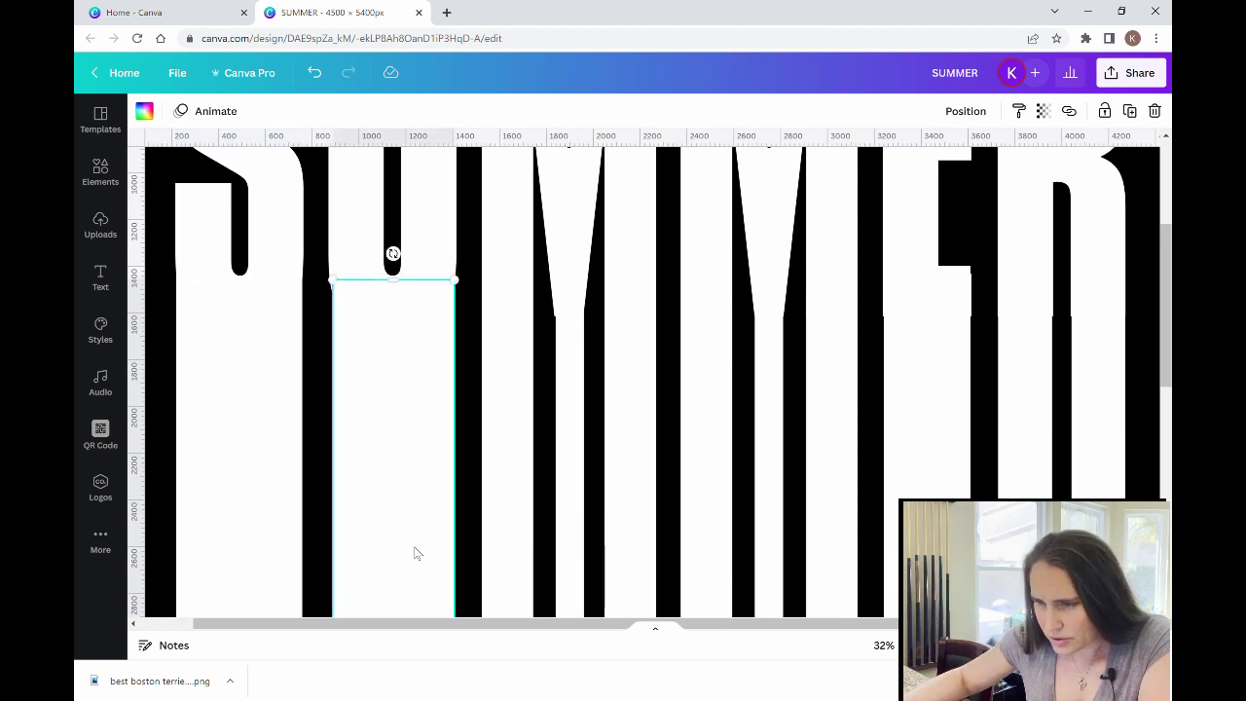
{"action": "left_click_drag", "start_coordinate": [339, 545], "coordinate": [336, 545]}
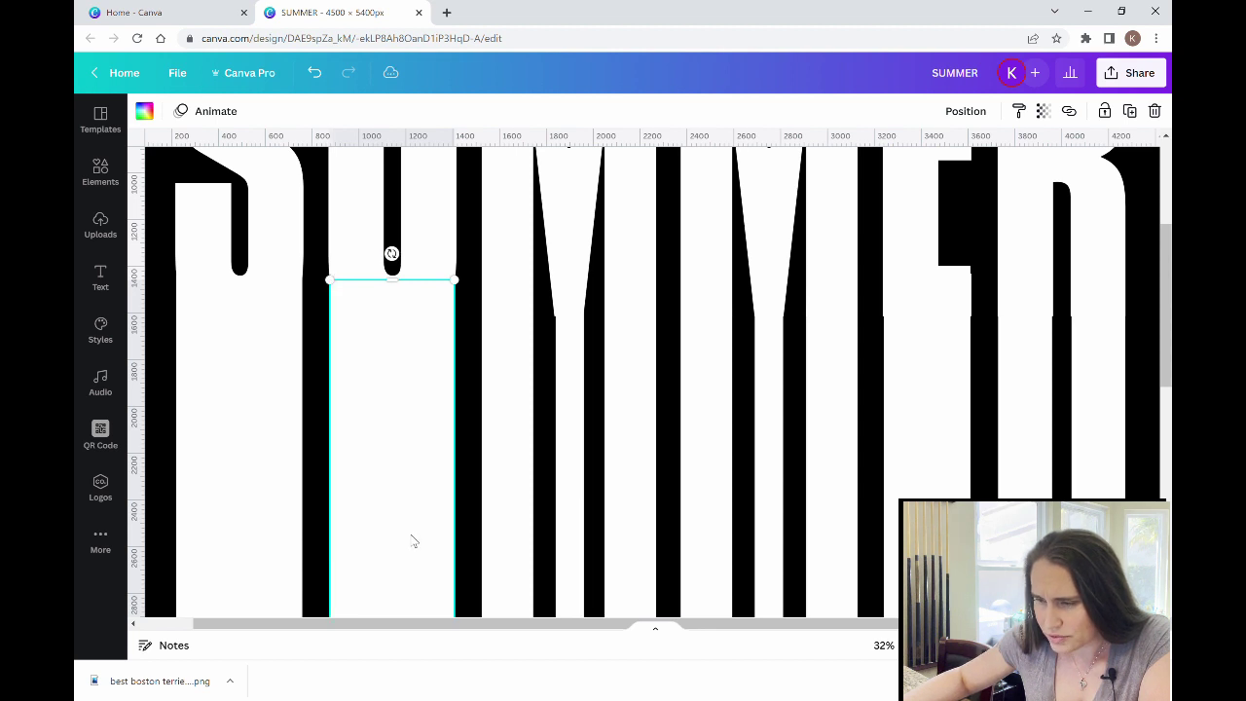
{"action": "key", "text": "Up"}
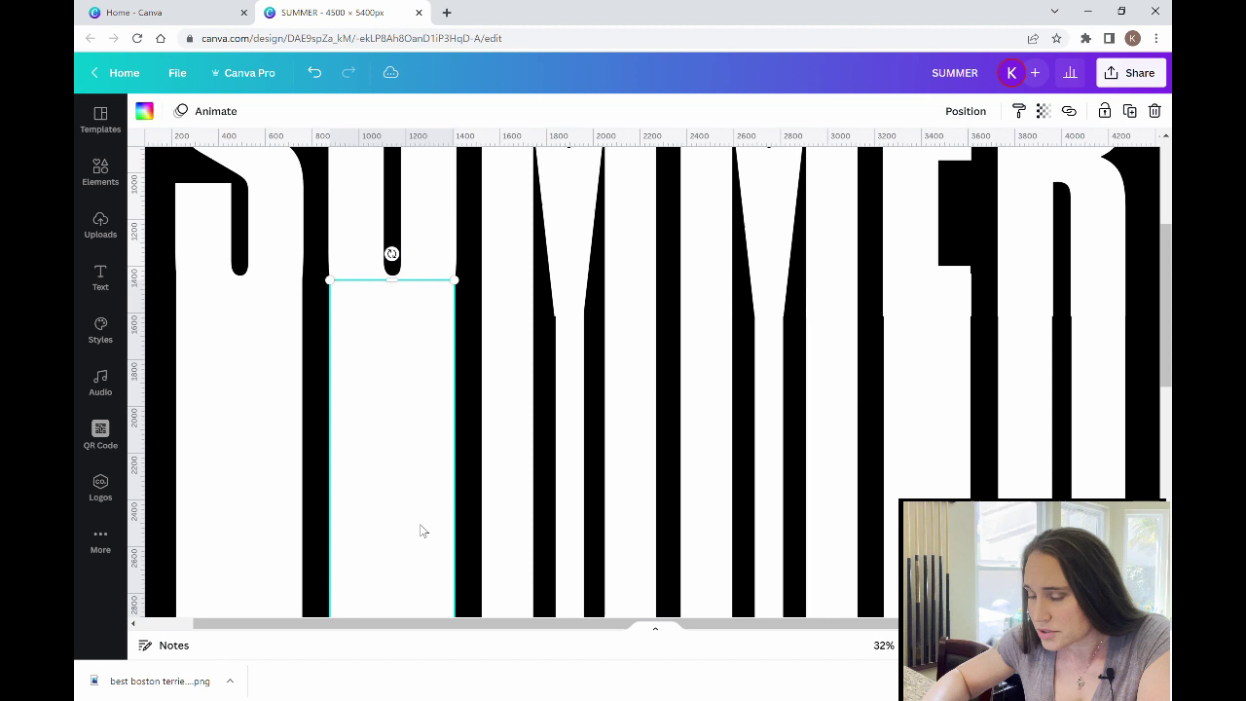
{"action": "key", "text": "Up"}
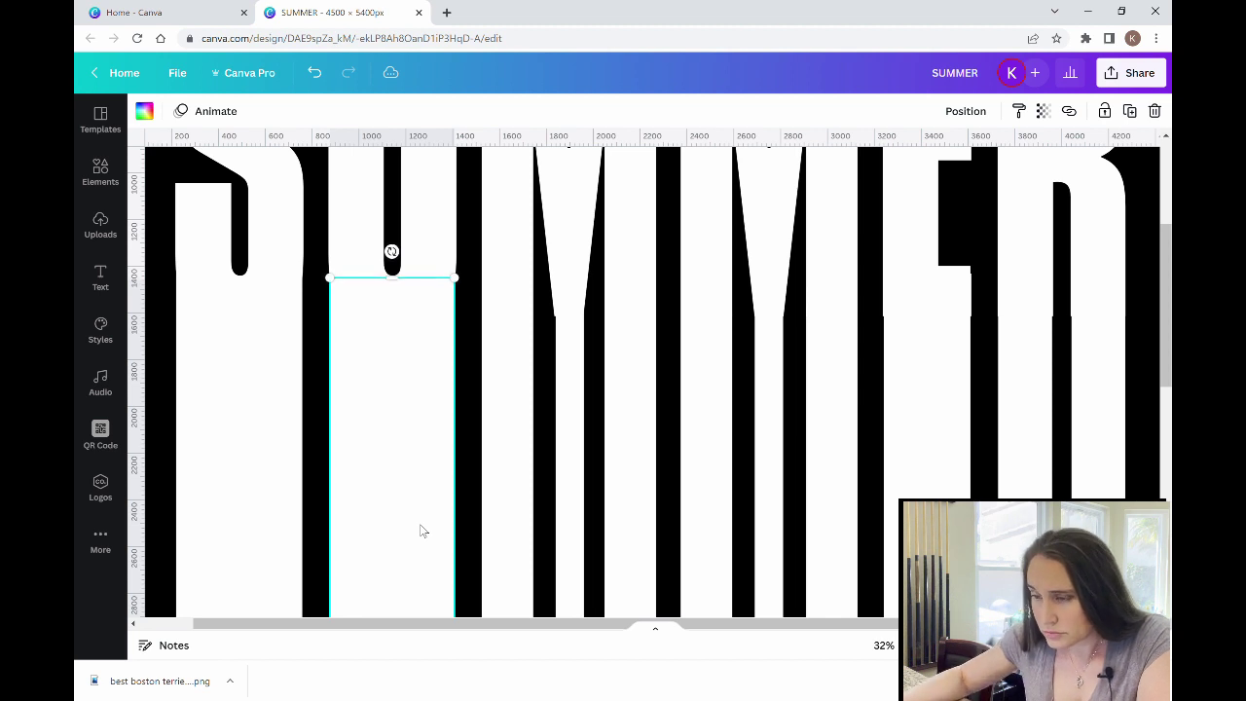
{"action": "left_click", "coordinate": [532, 524]}
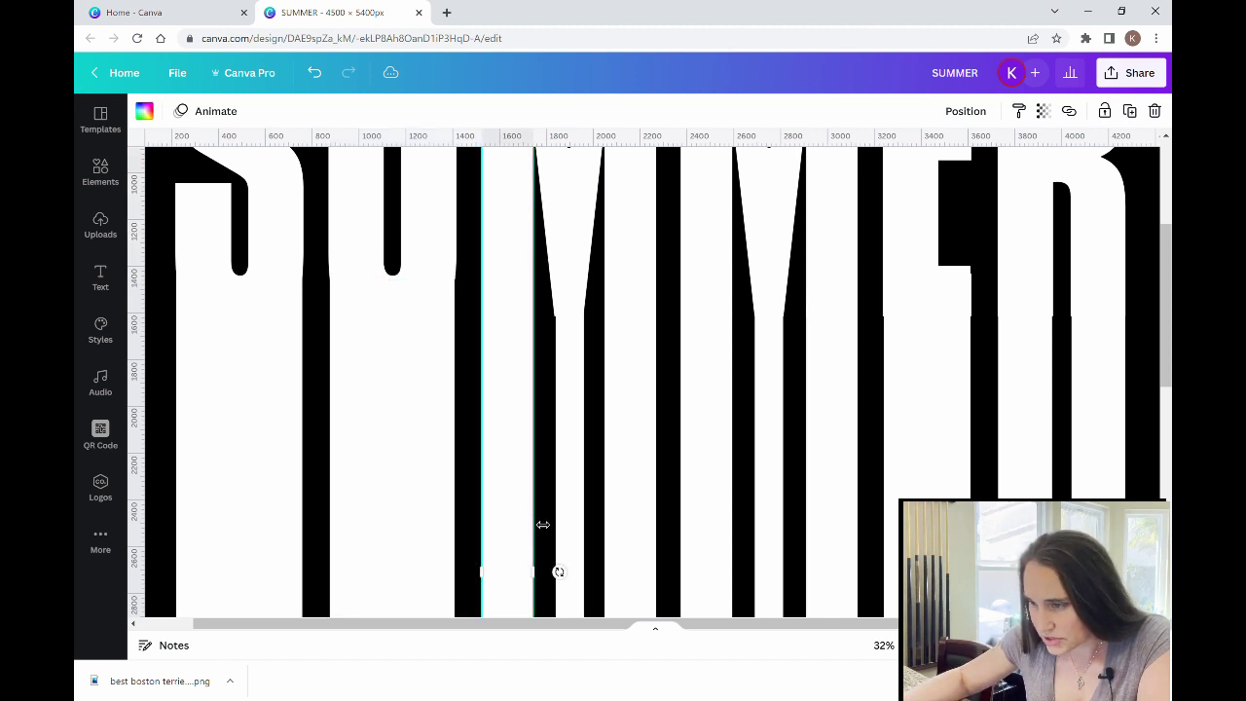
{"action": "left_click", "coordinate": [559, 485]}
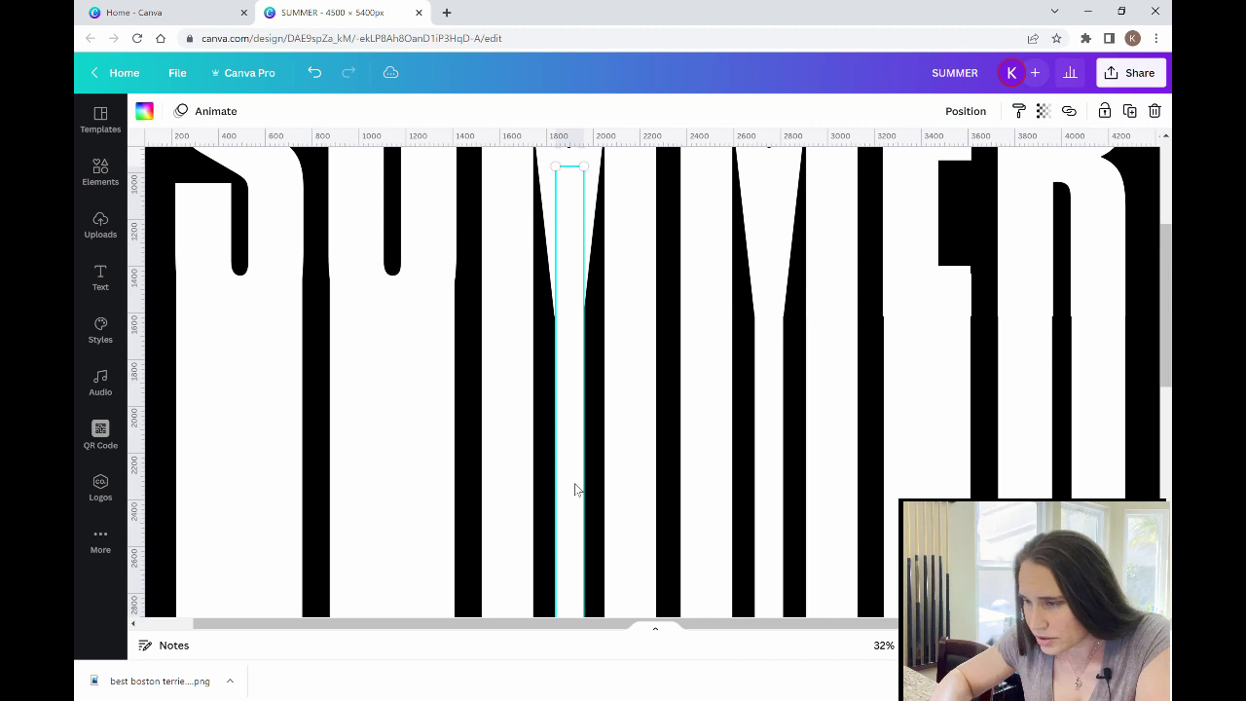
{"action": "key", "text": "Left"}
{"action": "key", "text": "Left"}
{"action": "key", "text": "Tab"}
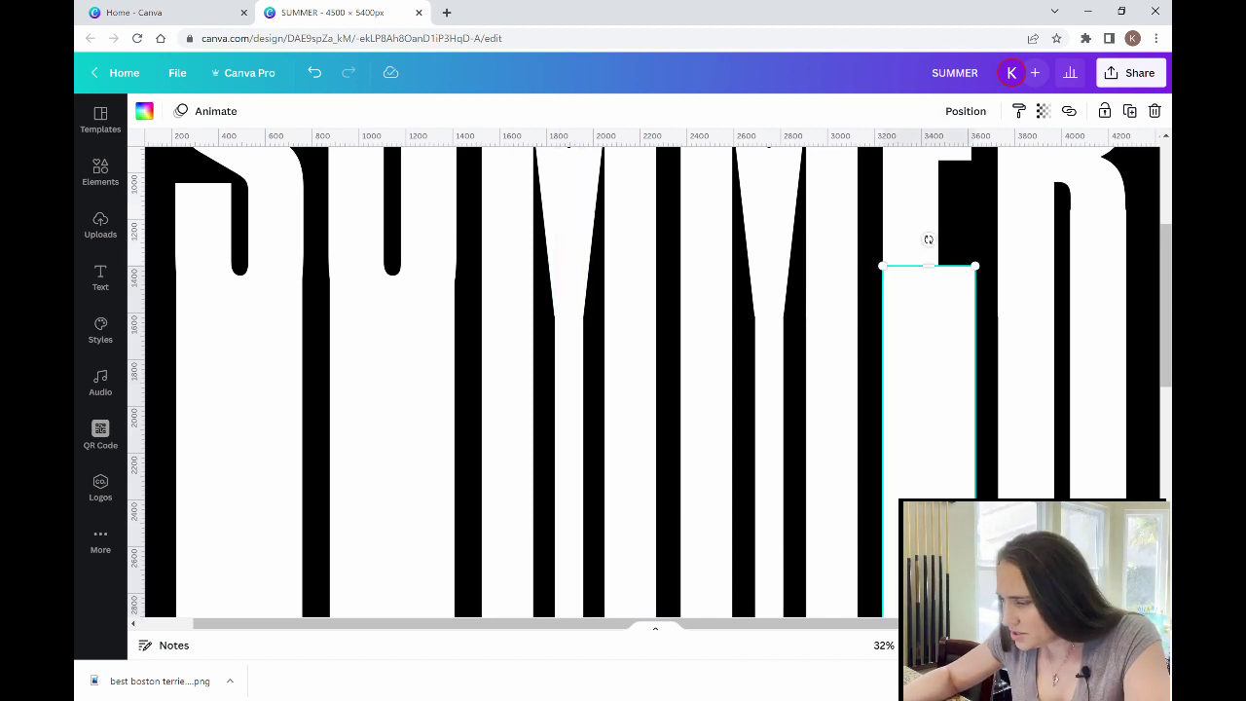
{"action": "key", "text": "ctrl+alt+0"}
{"action": "left_click", "coordinate": [1051, 379]}
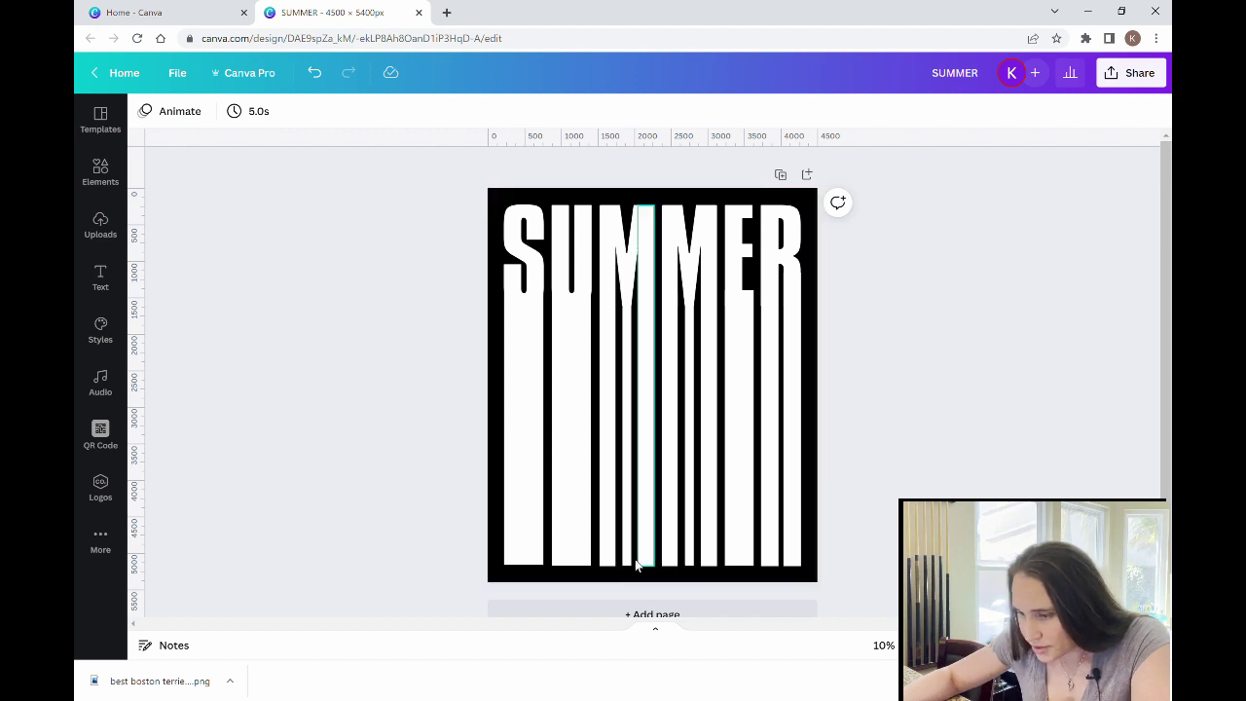
{"action": "left_click", "coordinate": [530, 555]}
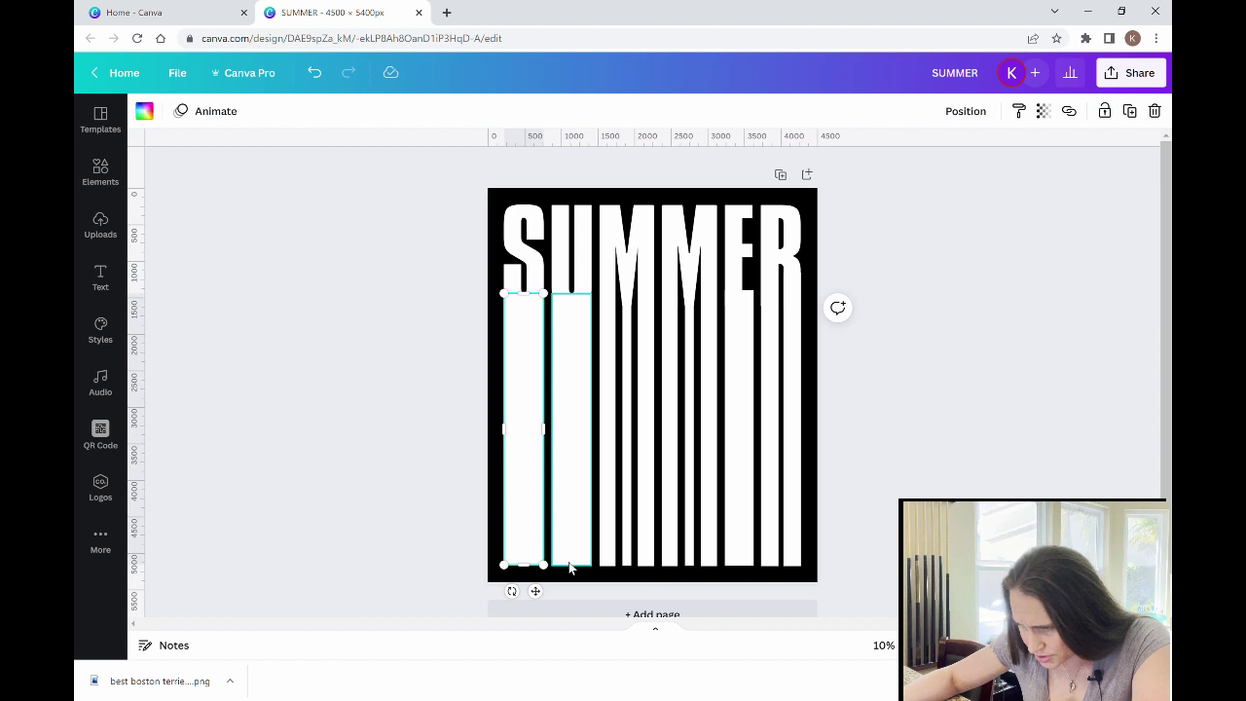
{"action": "left_click", "coordinate": [572, 569]}
{"action": "left_click_drag", "start_coordinate": [577, 572], "coordinate": [619, 569]}
{"action": "left_click", "coordinate": [611, 564]}
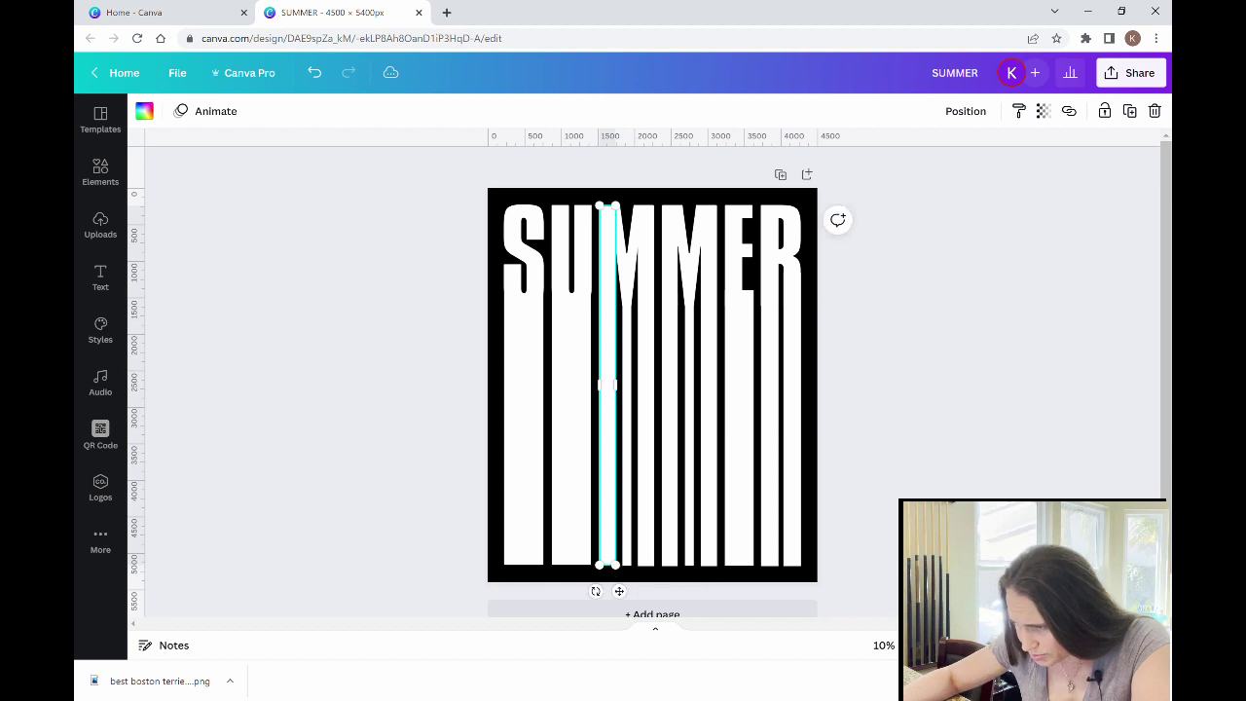
{"action": "left_click", "coordinate": [621, 575]}
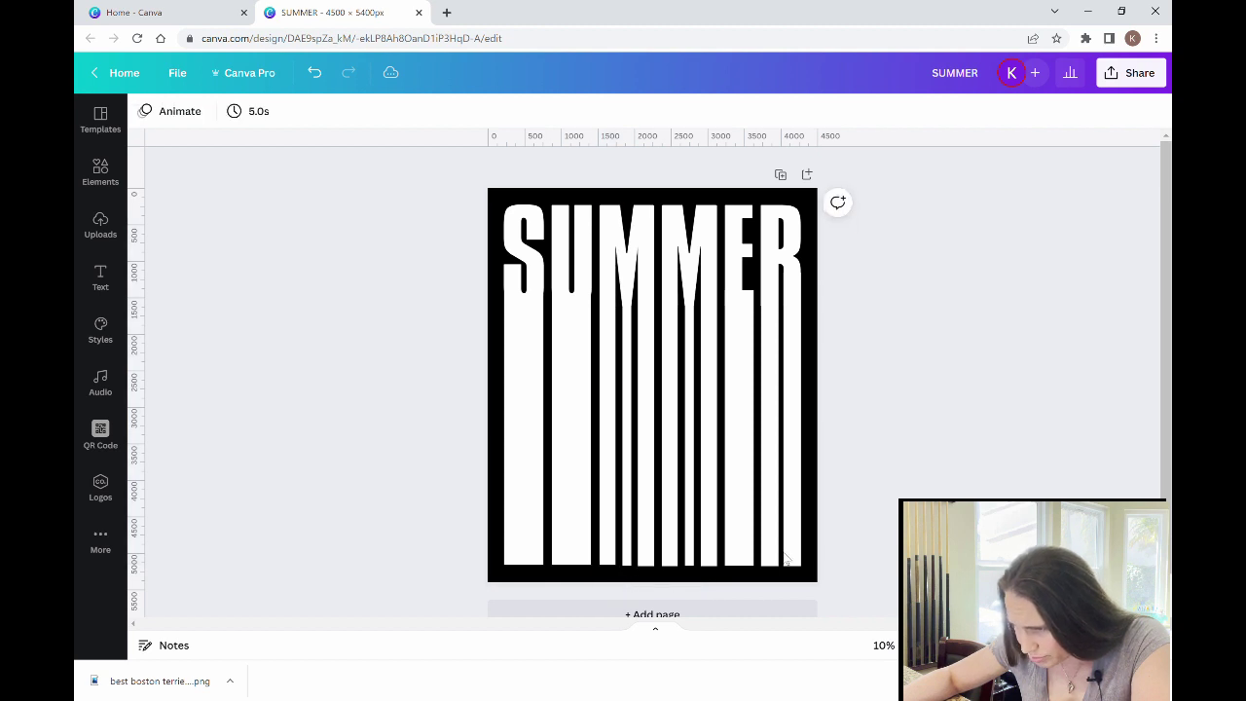
{"action": "left_click", "coordinate": [627, 570]}
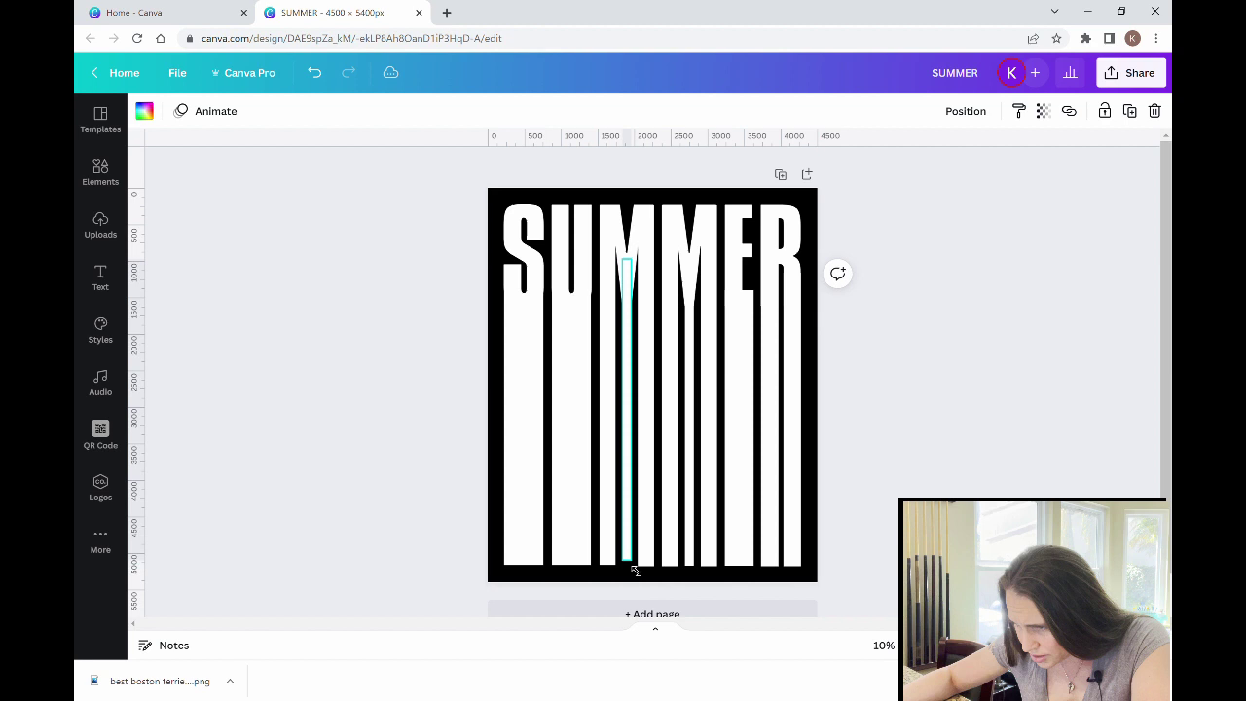
{"action": "left_click_drag", "start_coordinate": [634, 572], "coordinate": [637, 573]}
{"action": "left_click", "coordinate": [659, 579]}
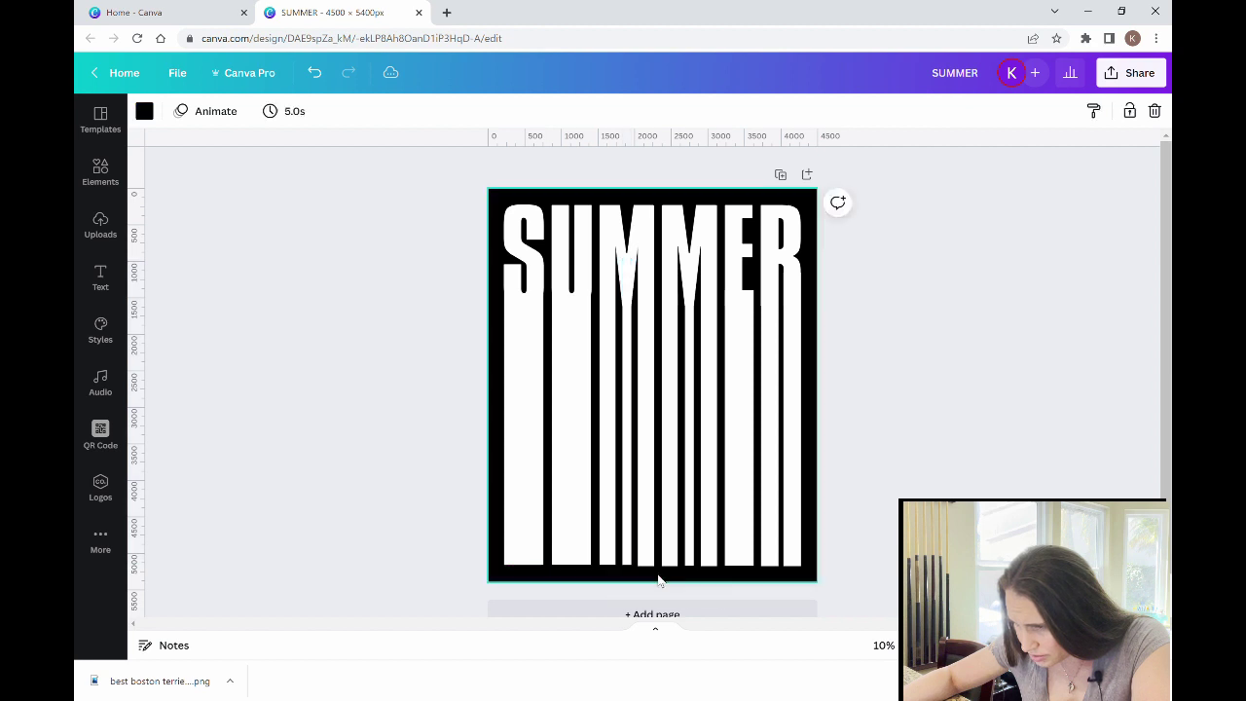
{"action": "left_click", "coordinate": [648, 572]}
{"action": "left_click", "coordinate": [791, 560]}
{"action": "key", "text": "Escape"}
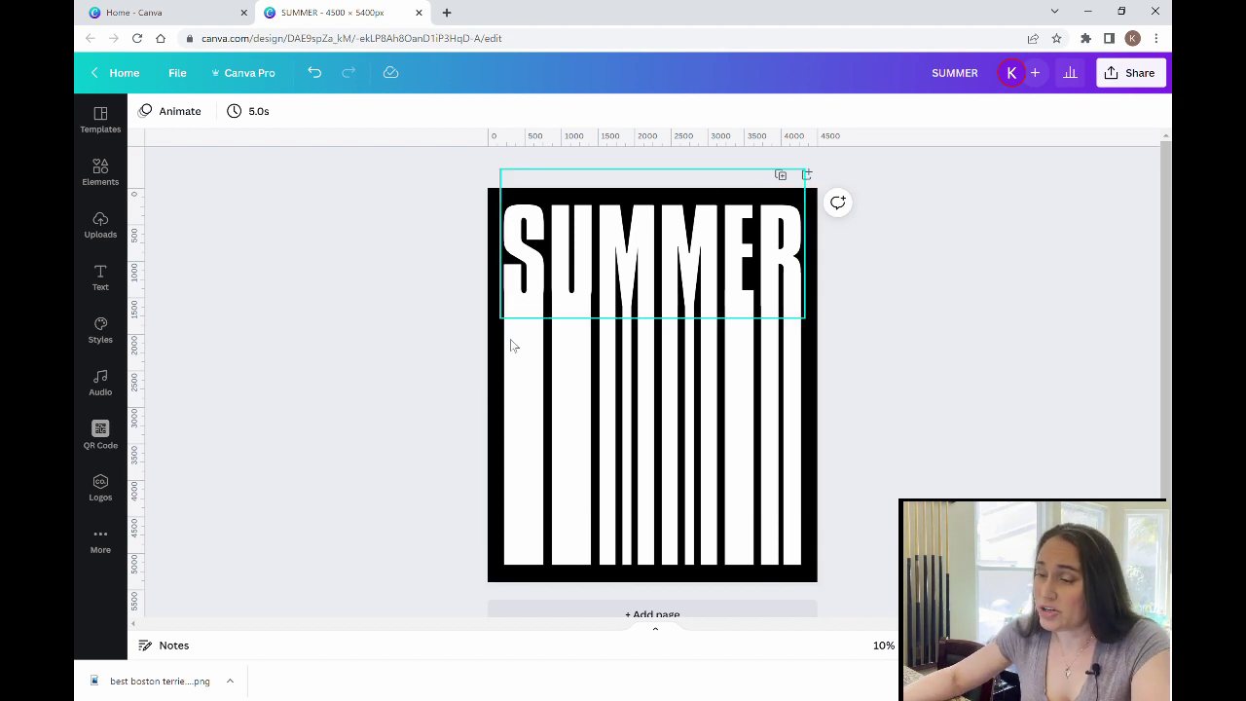
Step: Colour the S of SUMMER with the light cyan swatch
{"action": "left_click", "coordinate": [535, 251]}
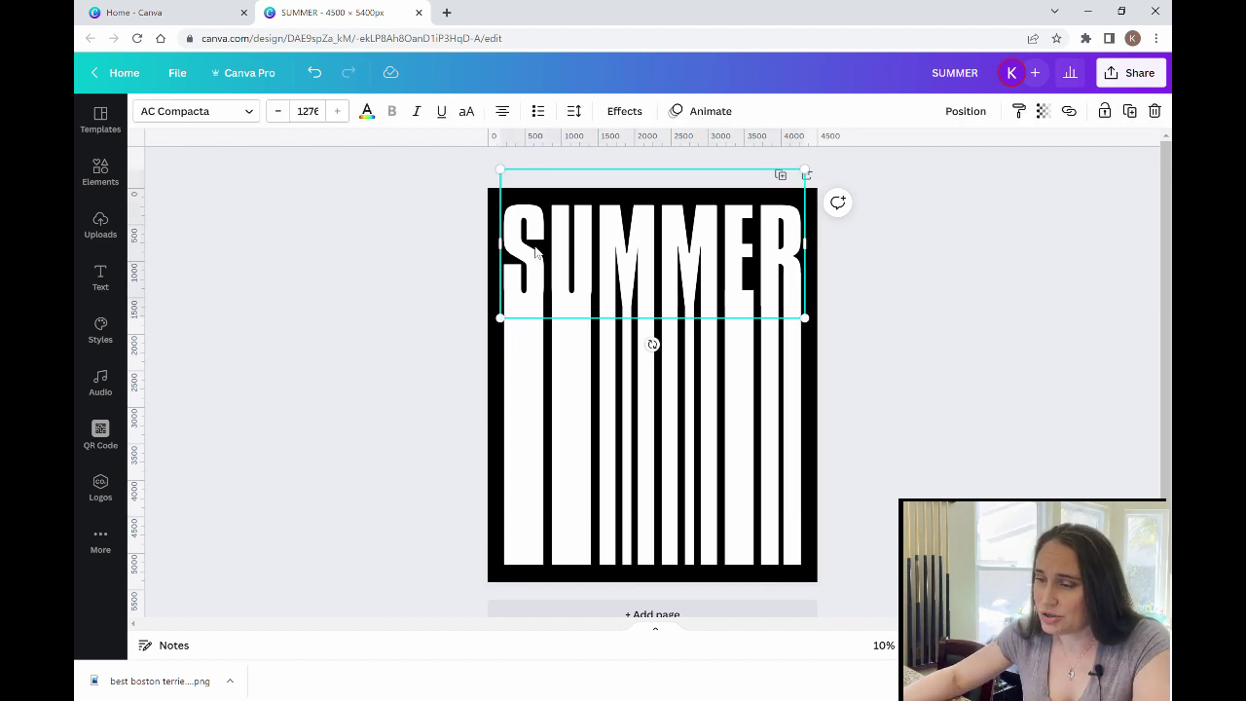
{"action": "left_click", "coordinate": [536, 251]}
{"action": "left_click_drag", "start_coordinate": [535, 251], "coordinate": [522, 248]}
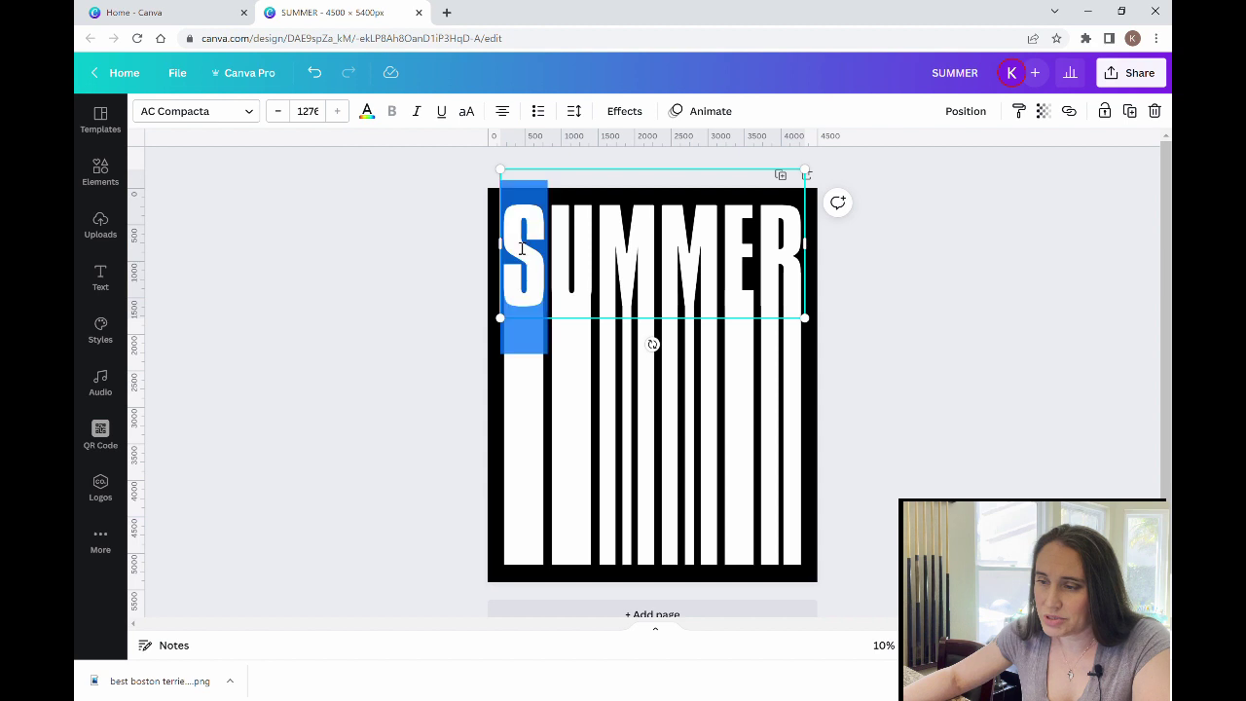
{"action": "left_click", "coordinate": [369, 111]}
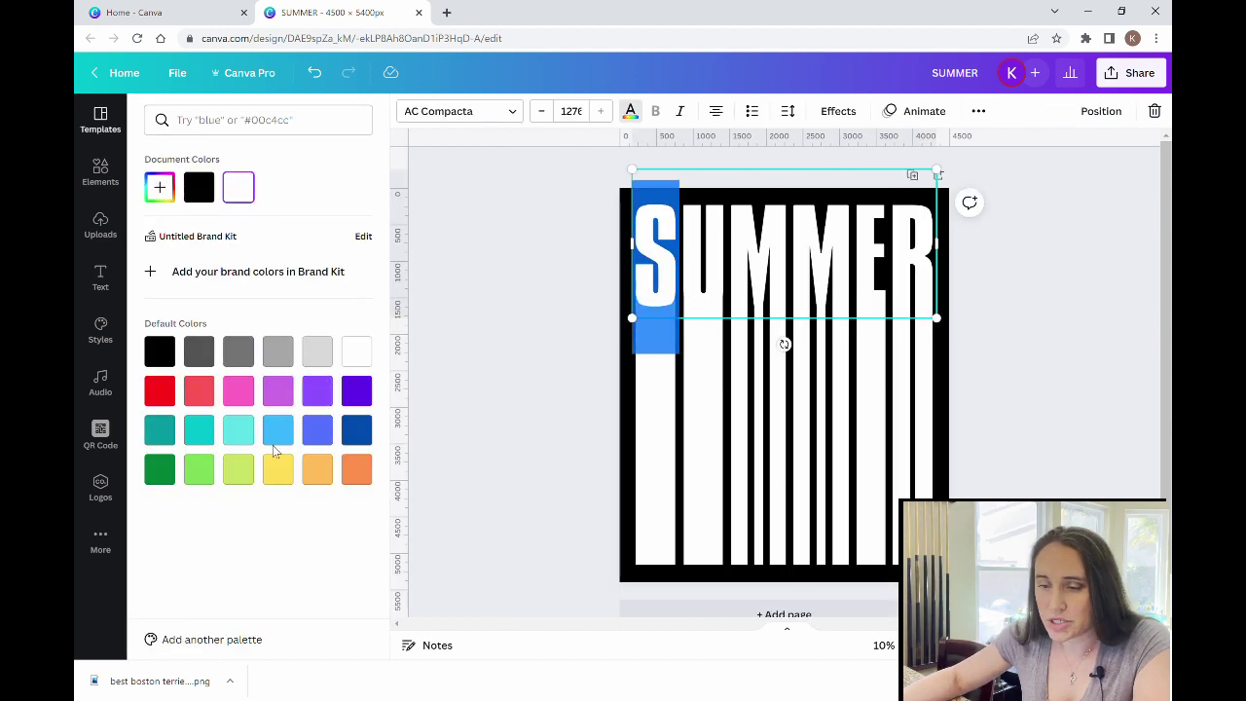
{"action": "left_click", "coordinate": [239, 430]}
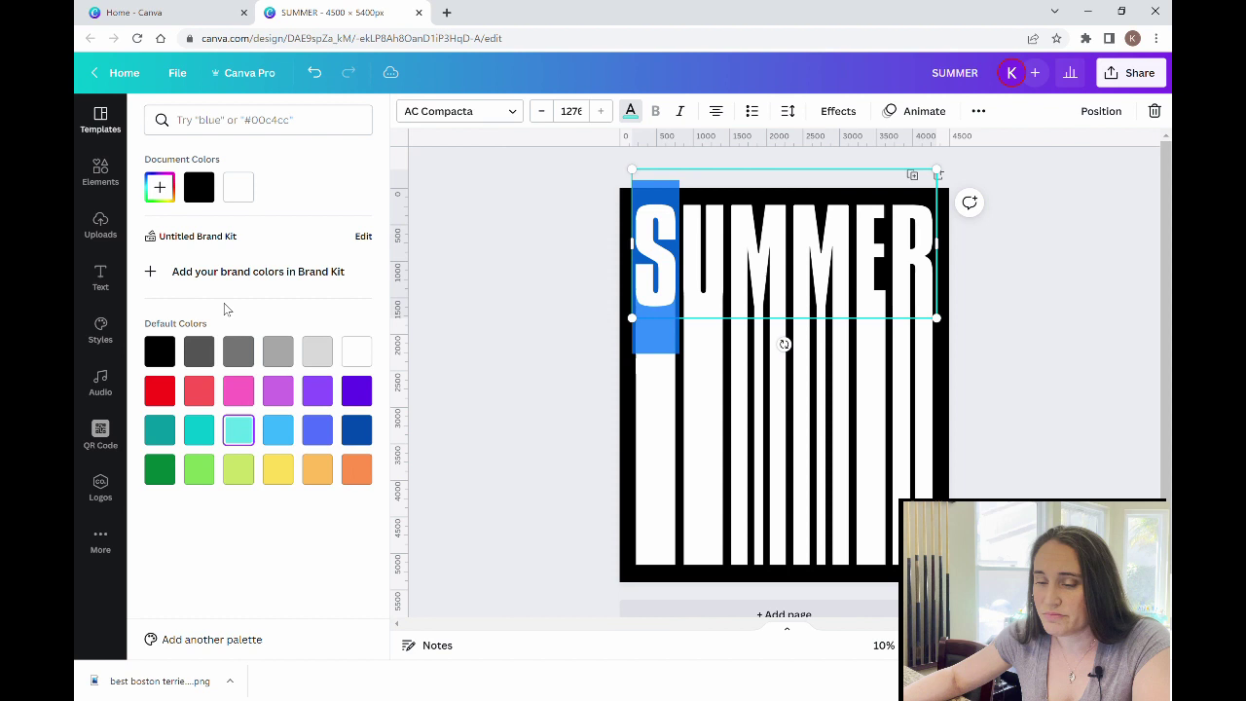
{"action": "left_click", "coordinate": [445, 298]}
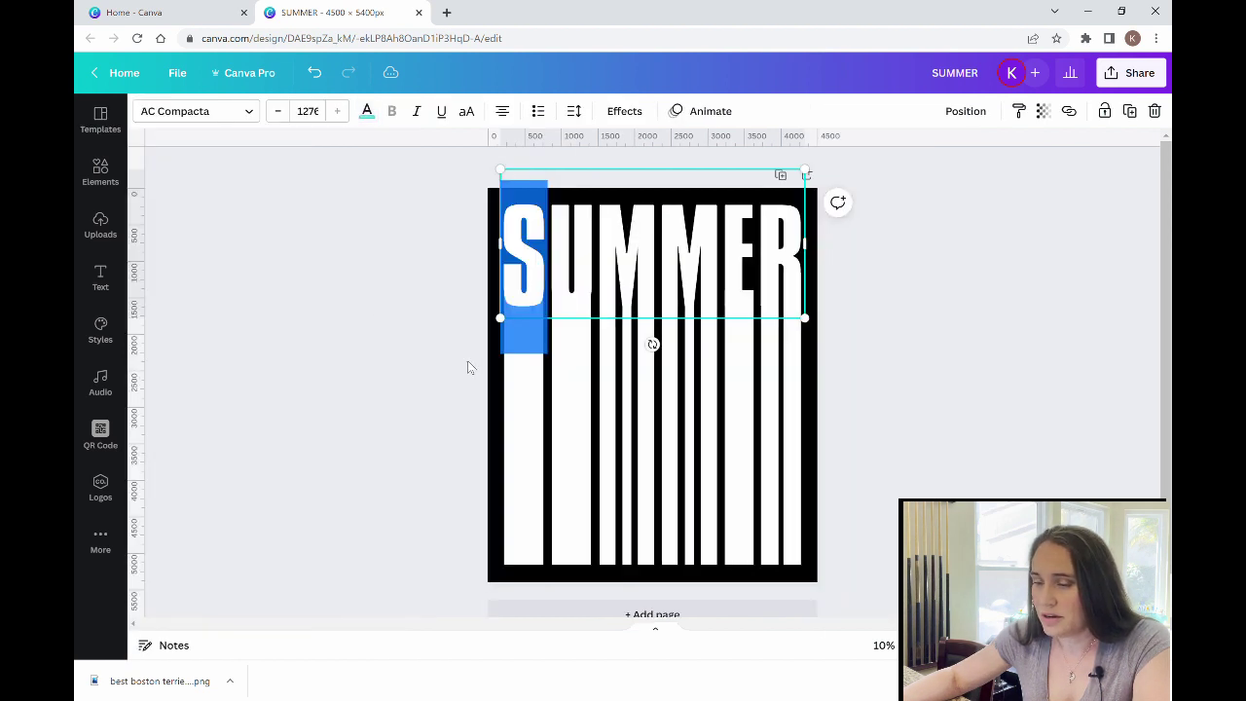
{"action": "left_click", "coordinate": [945, 370]}
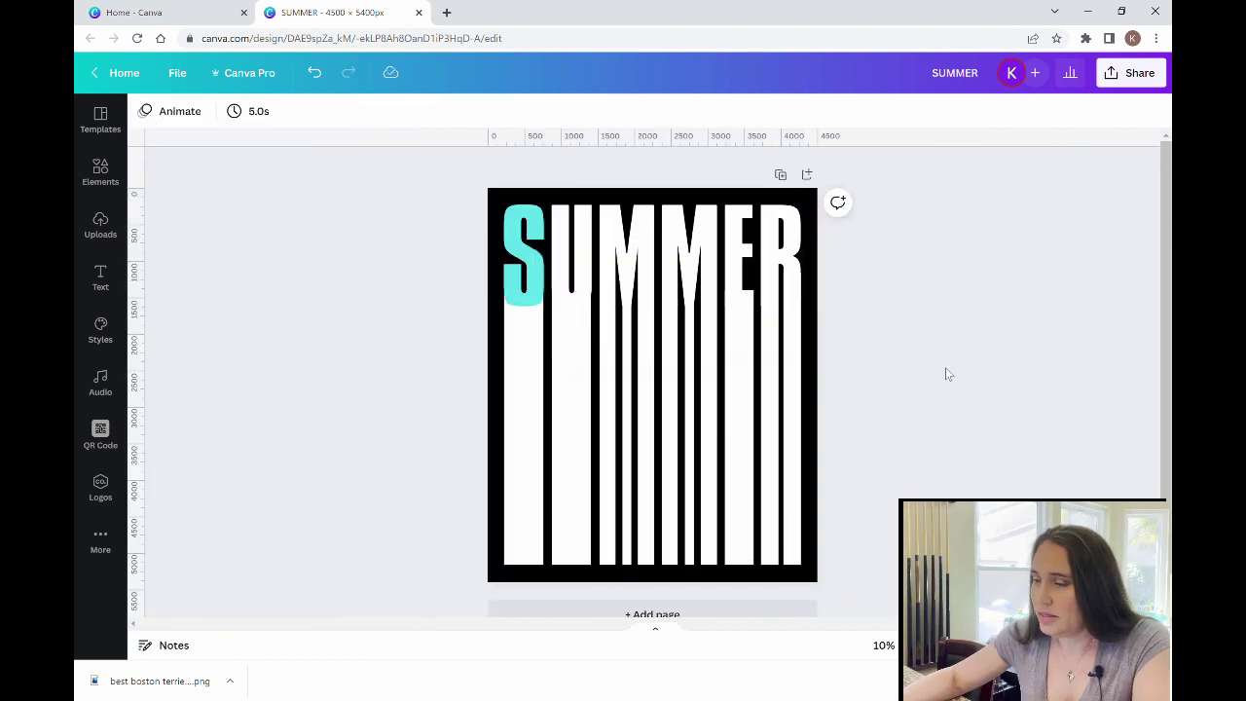
Step: Give the U a custom mint green made by shifting the turquoise hue
{"action": "left_click", "coordinate": [553, 280]}
{"action": "left_click_drag", "start_coordinate": [577, 284], "coordinate": [588, 283]}
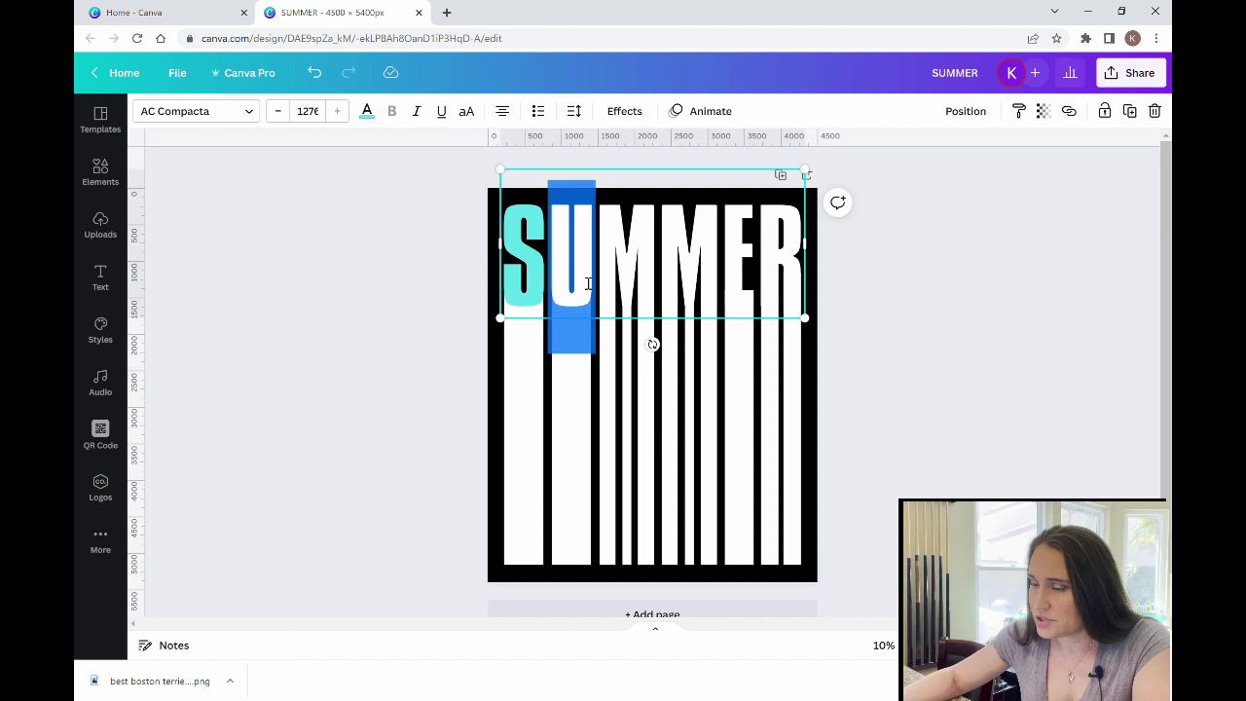
{"action": "left_click", "coordinate": [366, 111]}
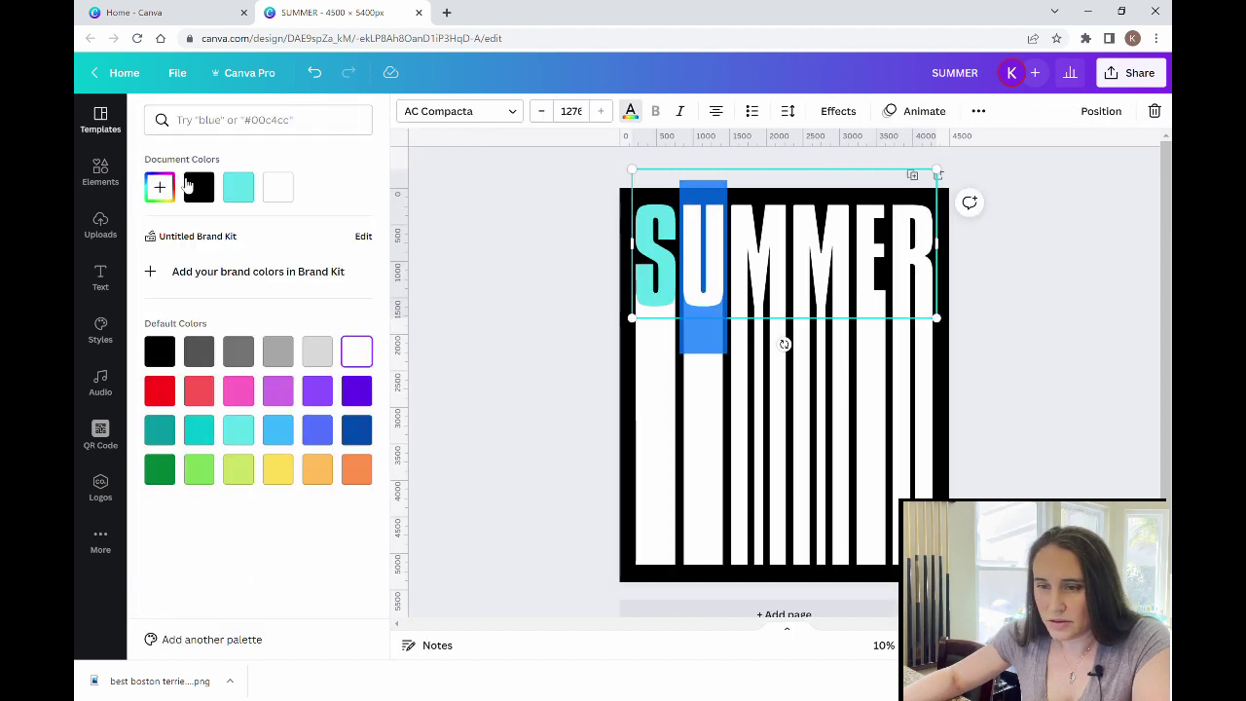
{"action": "left_click", "coordinate": [161, 188]}
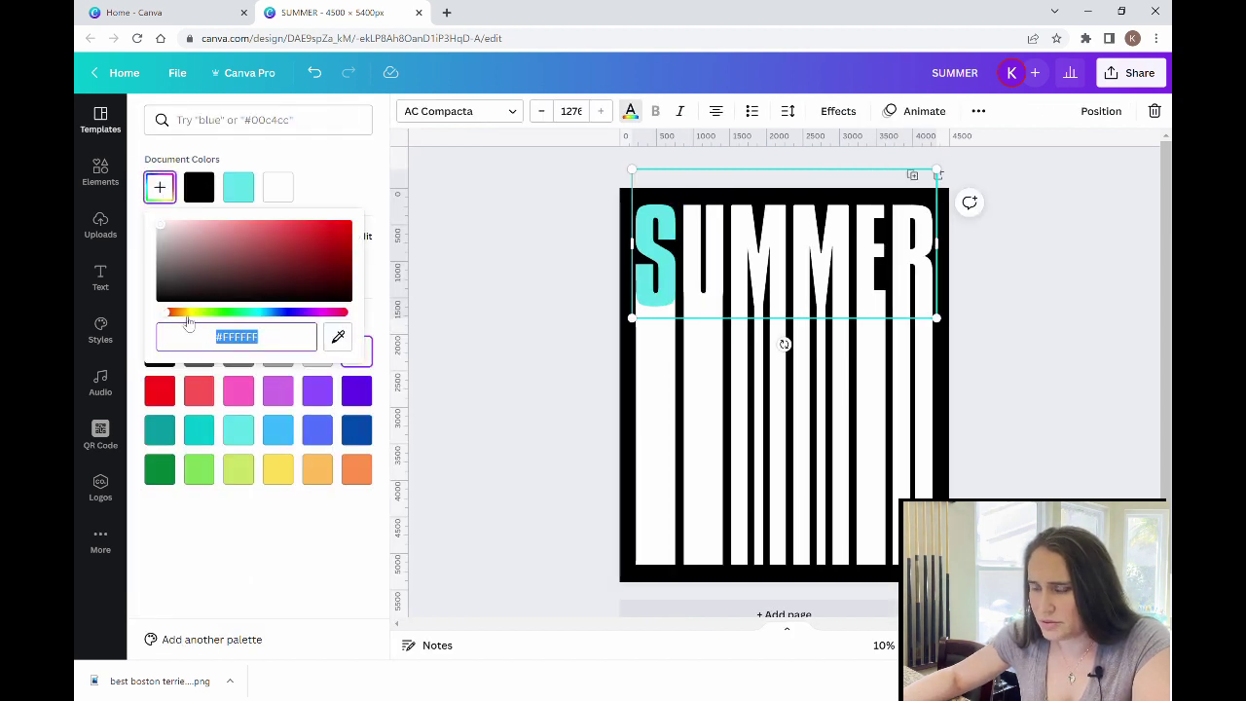
{"action": "left_click", "coordinate": [240, 195]}
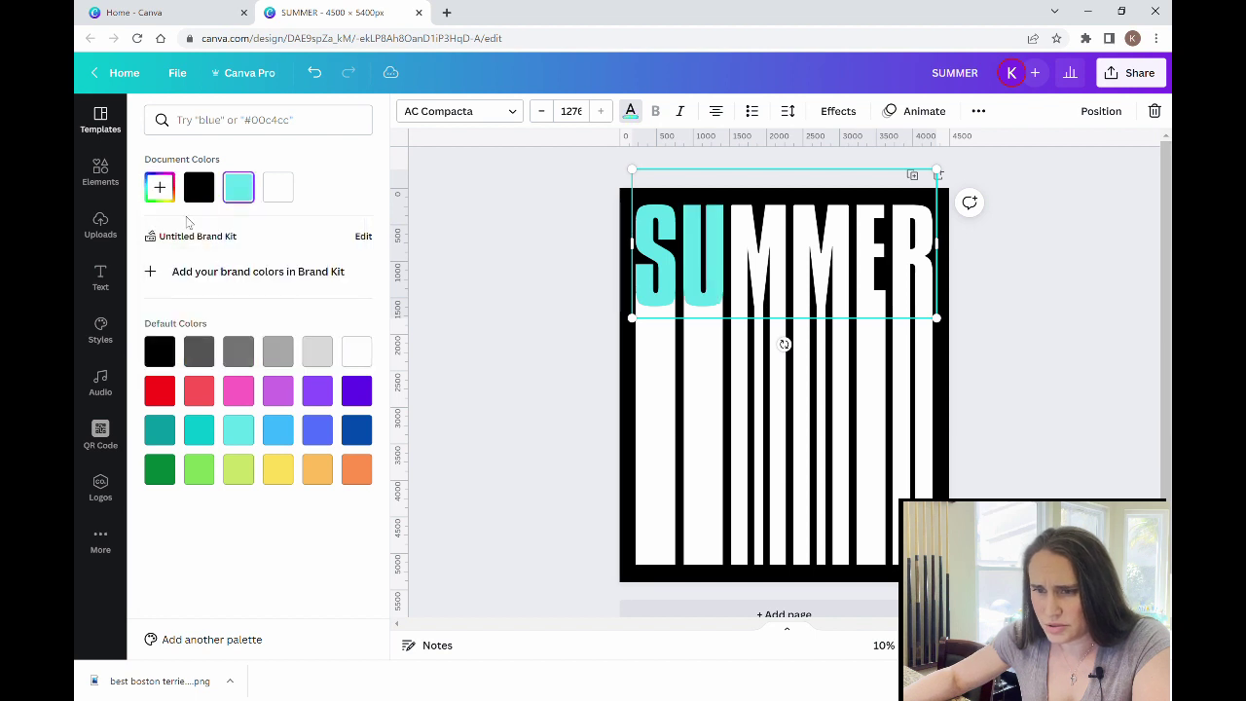
{"action": "left_click", "coordinate": [160, 188]}
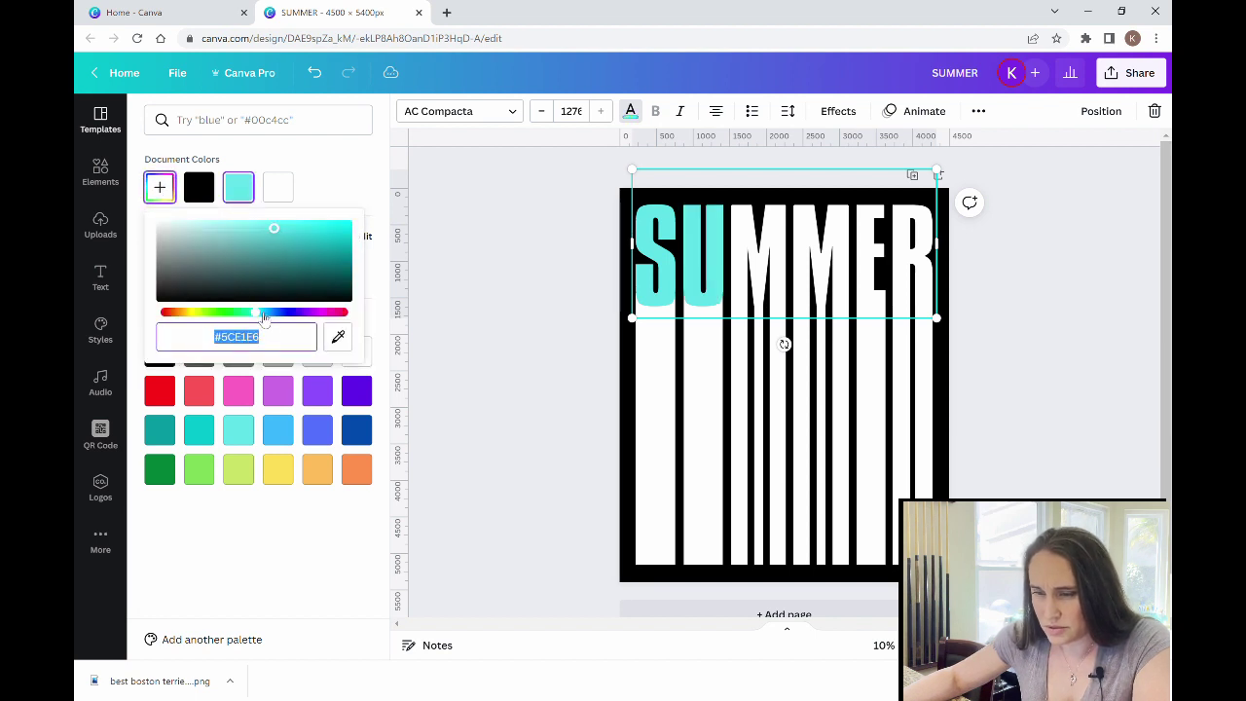
{"action": "left_click_drag", "start_coordinate": [262, 318], "coordinate": [249, 317]}
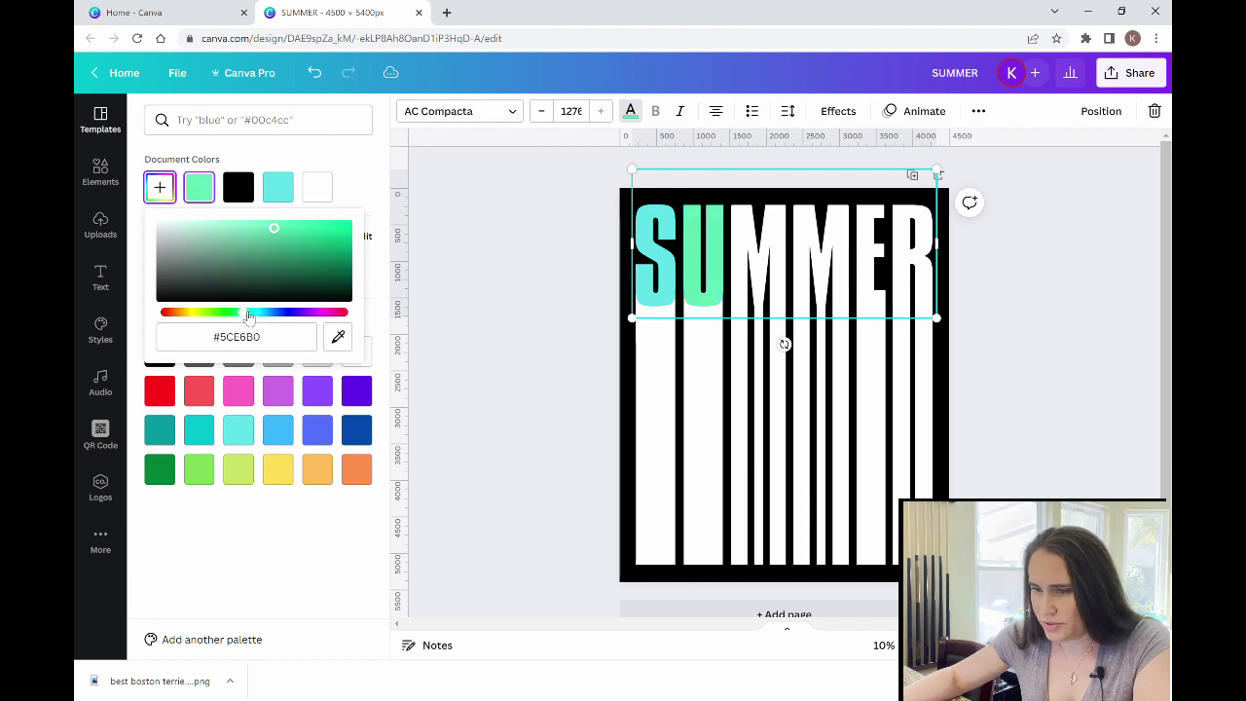
{"action": "left_click", "coordinate": [469, 296]}
{"action": "double_click", "coordinate": [612, 279]}
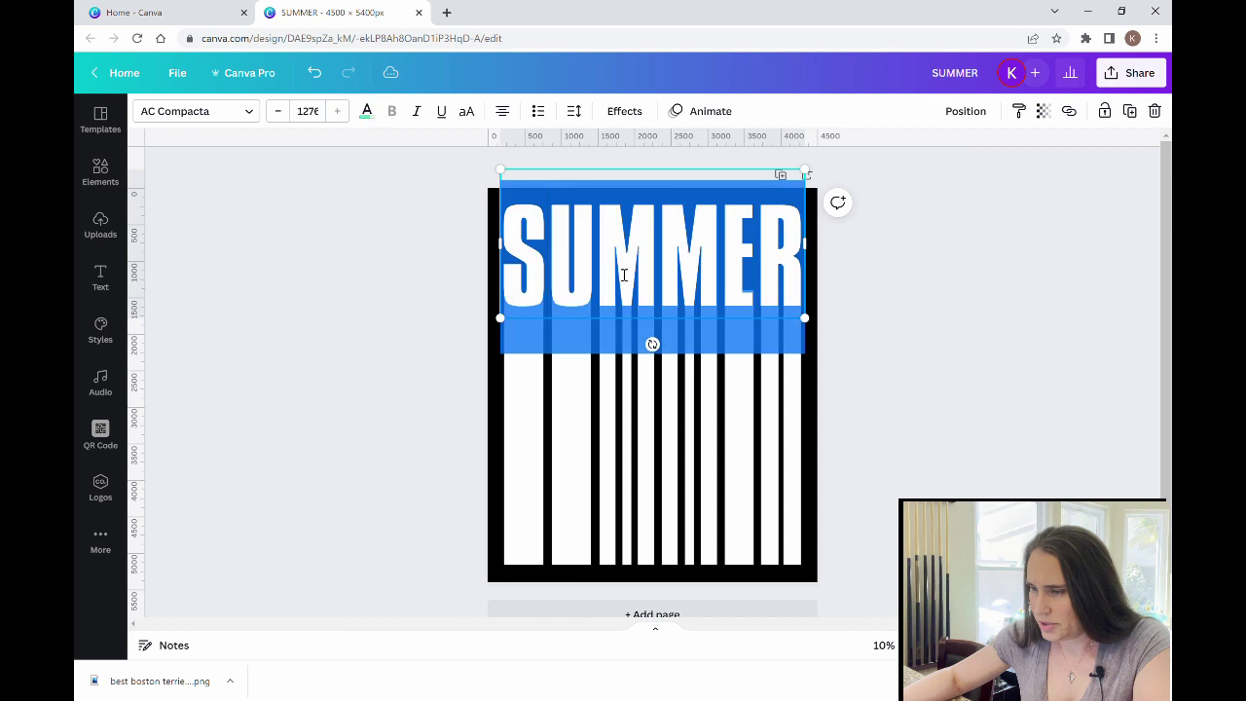
{"action": "left_click", "coordinate": [654, 340]}
Step: Colour the stripe under the first M a custom bright green, shifted from mint
{"action": "left_click", "coordinate": [612, 269]}
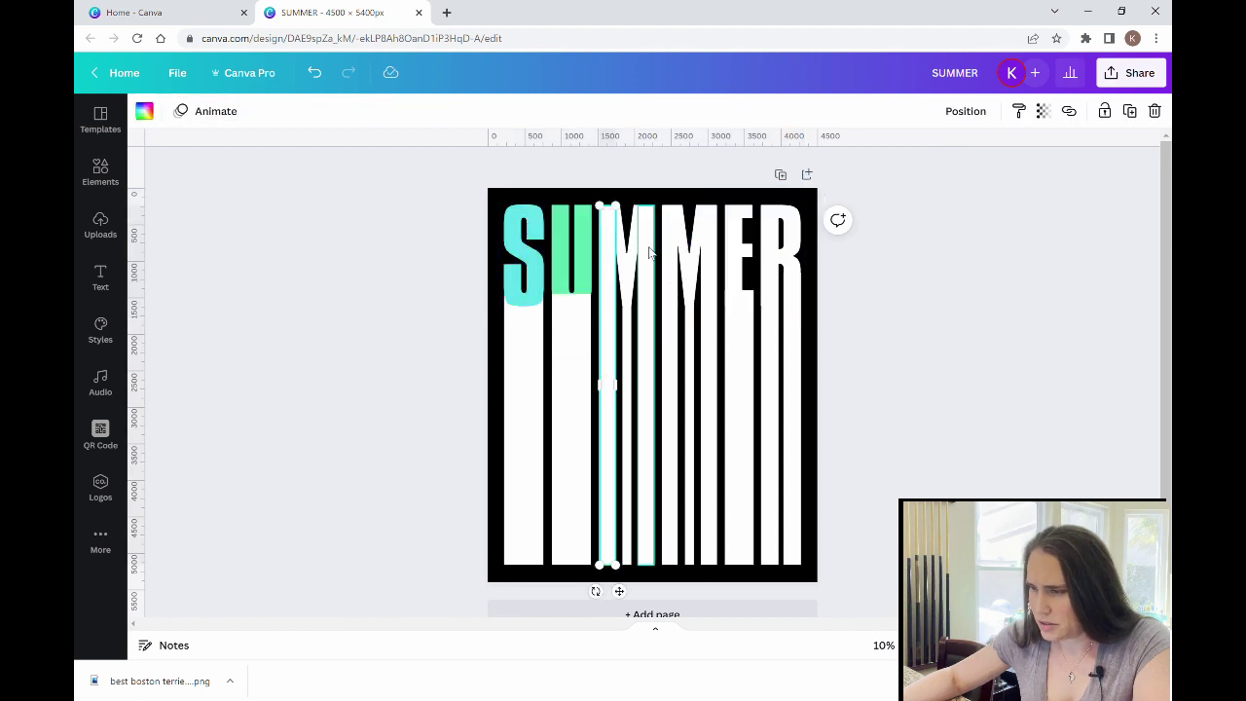
{"action": "left_click", "coordinate": [906, 298]}
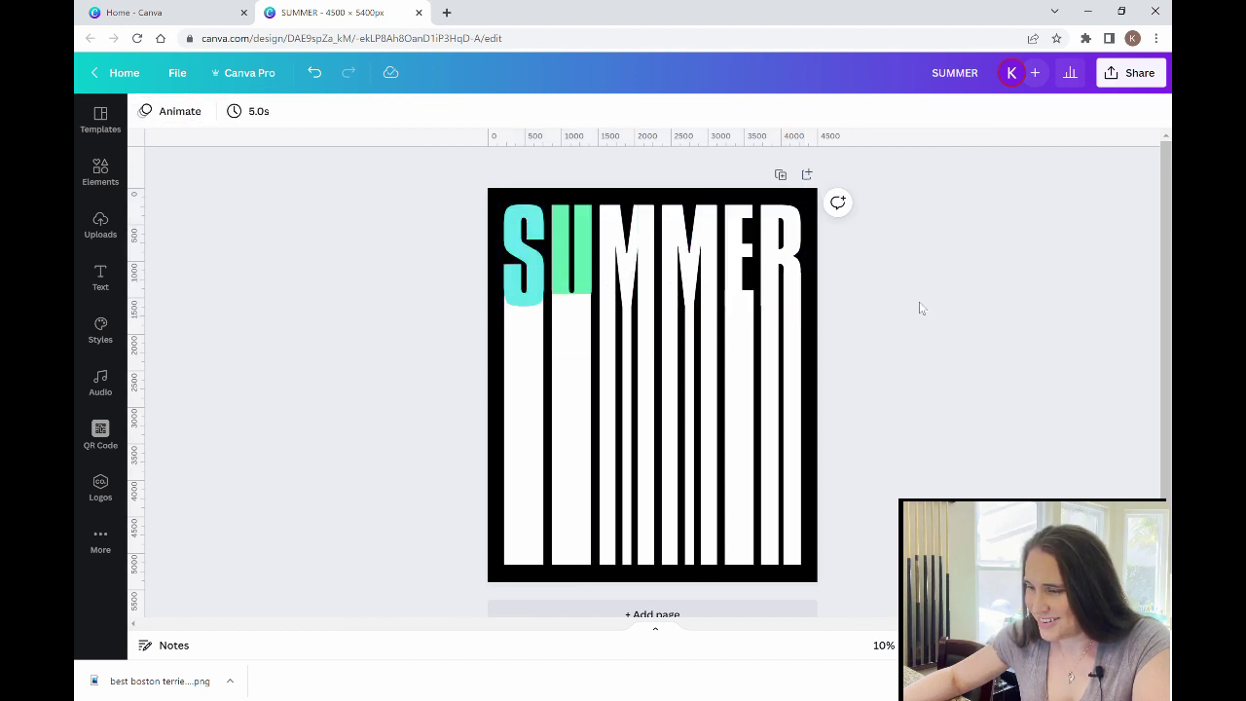
{"action": "left_click", "coordinate": [620, 266]}
{"action": "left_click", "coordinate": [144, 111]}
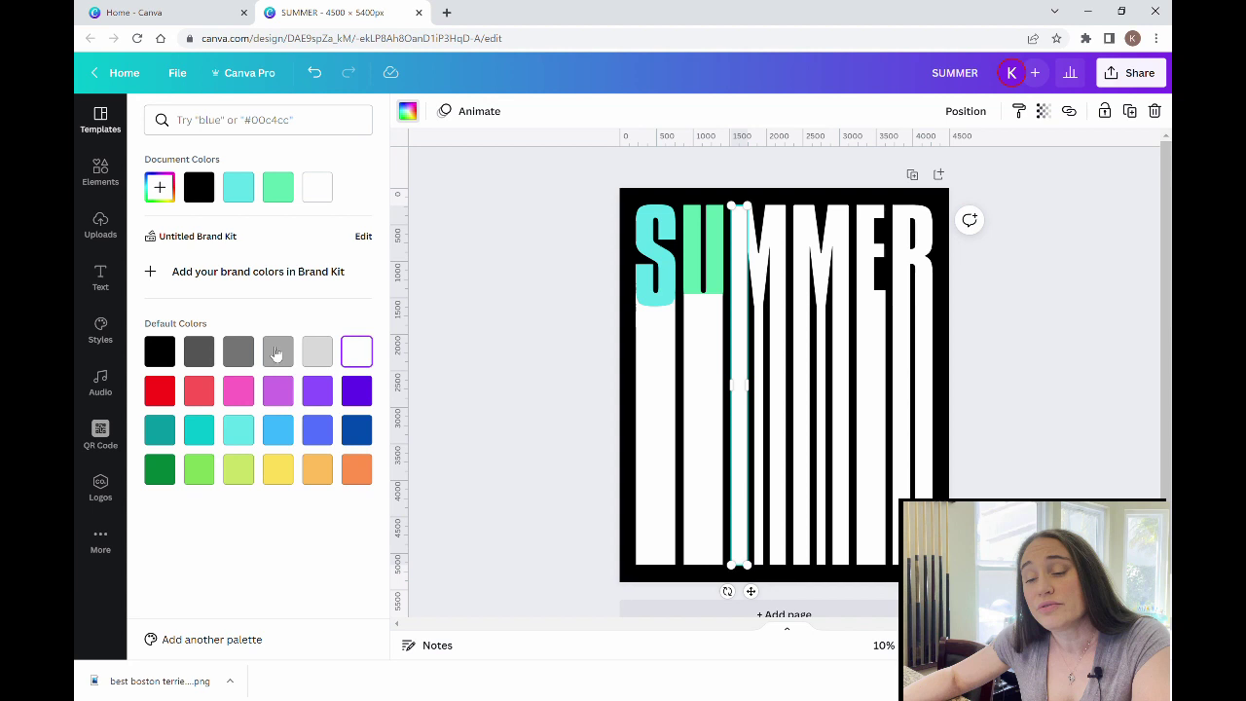
{"action": "left_click", "coordinate": [277, 187]}
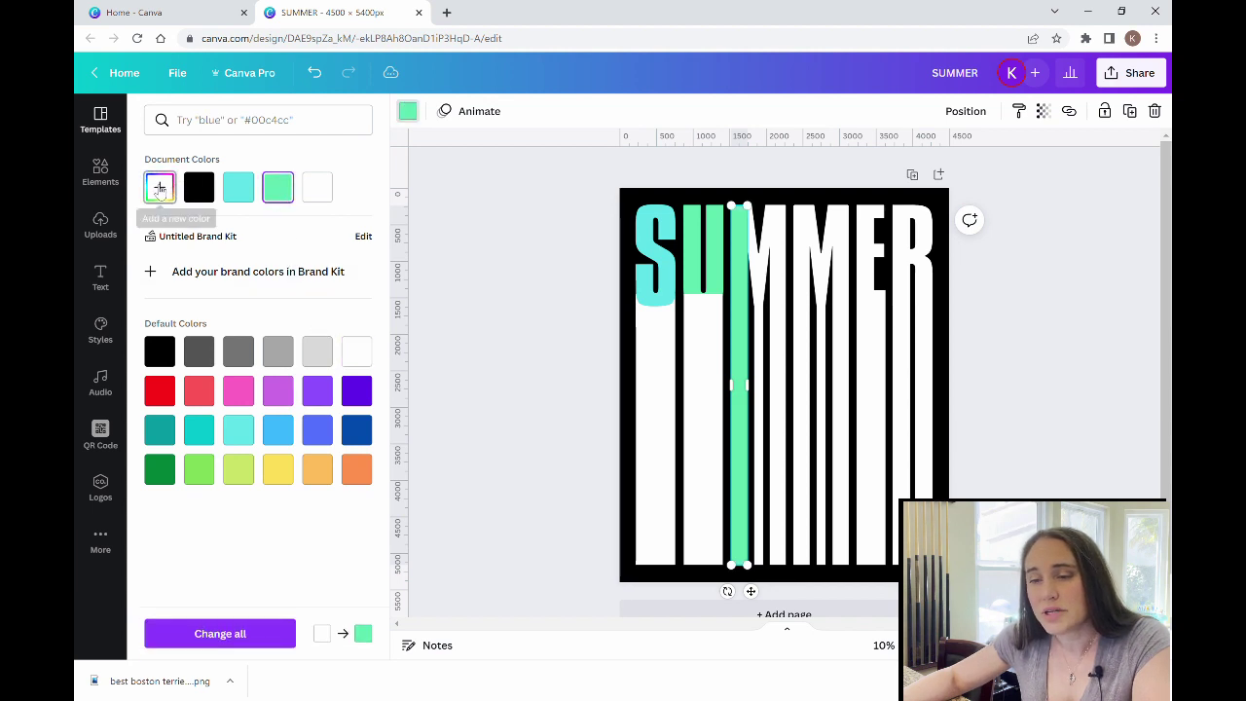
{"action": "left_click", "coordinate": [160, 187]}
{"action": "left_click_drag", "start_coordinate": [245, 319], "coordinate": [214, 321]}
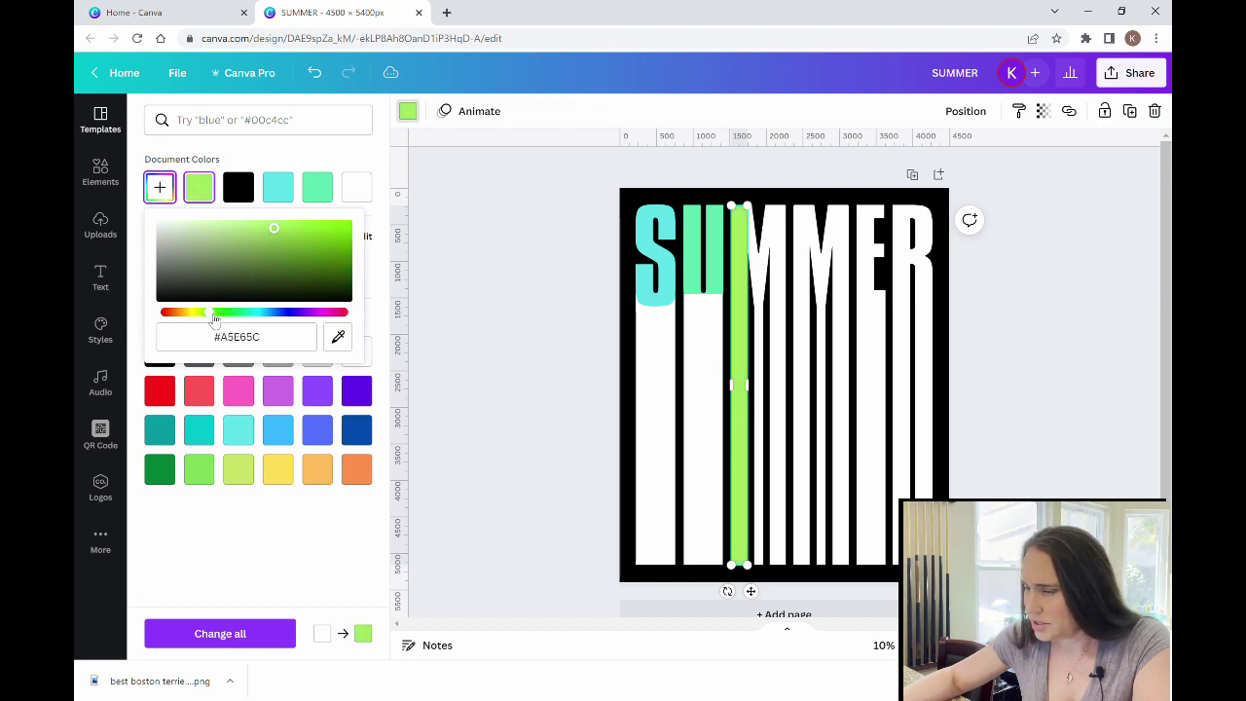
{"action": "left_click", "coordinate": [506, 306]}
Step: Colour the stripe under the second M a custom yellow (#E6D85C), shifted from lime green
{"action": "left_click", "coordinate": [628, 264]}
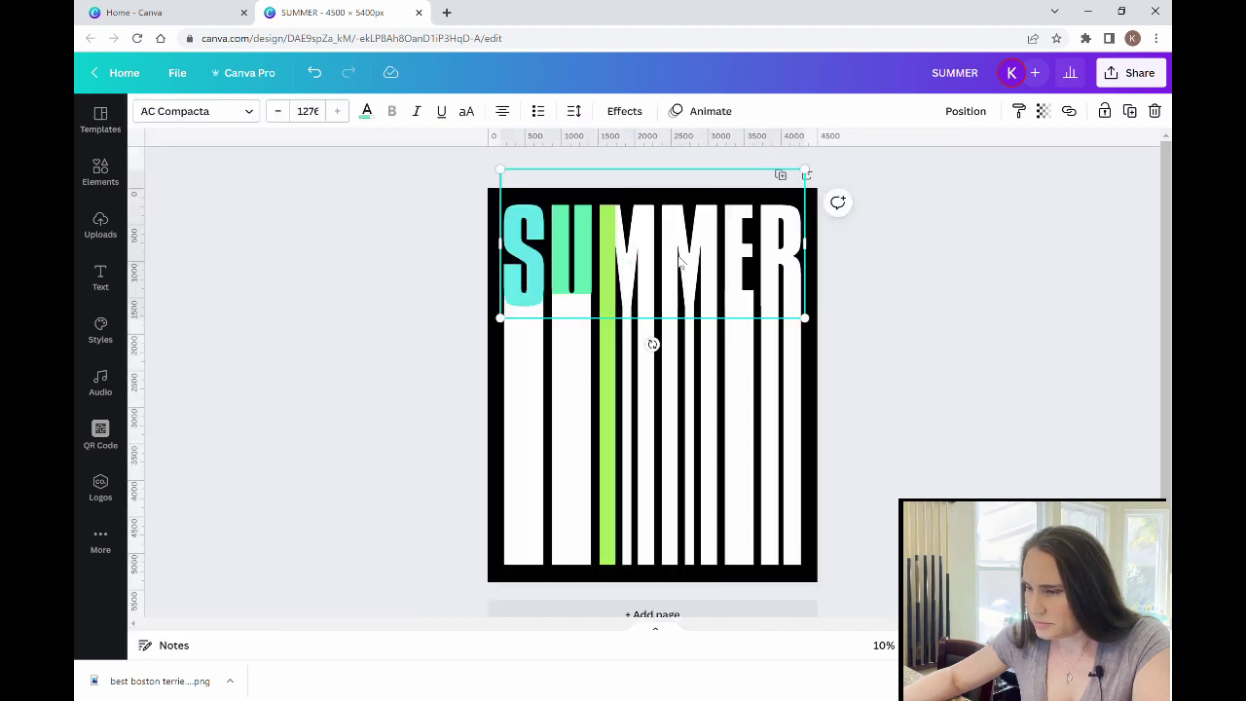
{"action": "left_click", "coordinate": [671, 351]}
{"action": "left_click", "coordinate": [144, 111]}
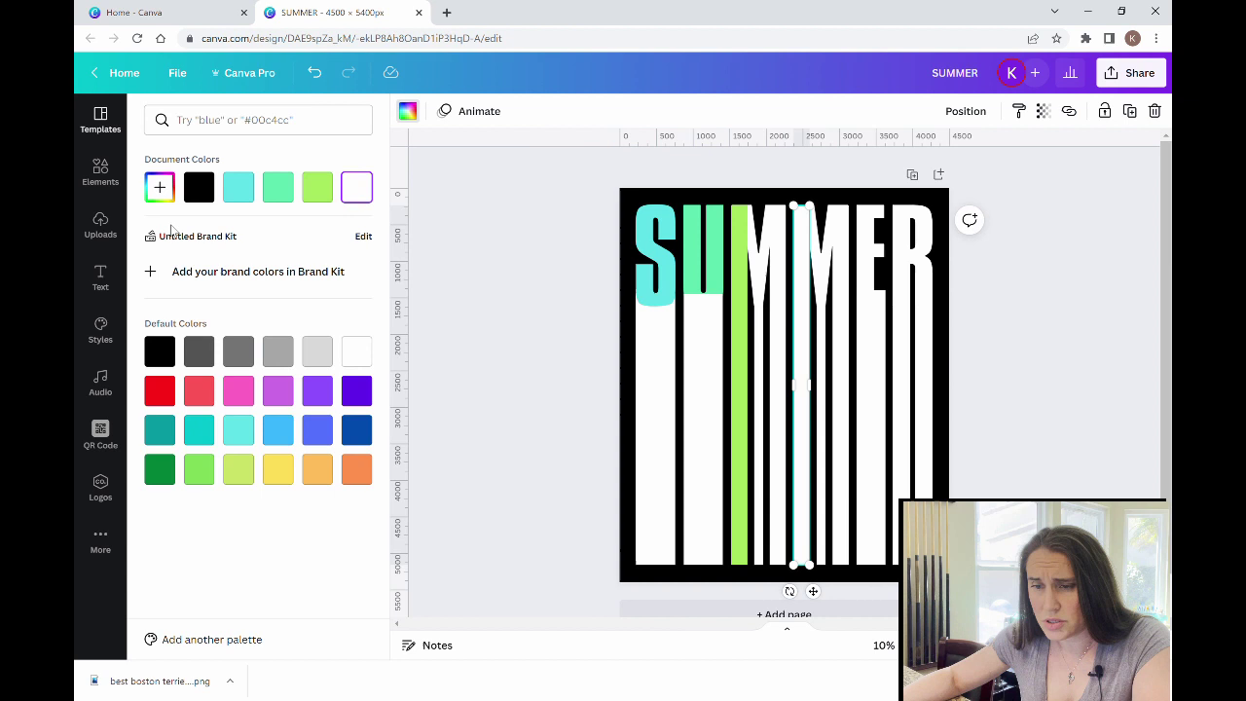
{"action": "left_click", "coordinate": [318, 186]}
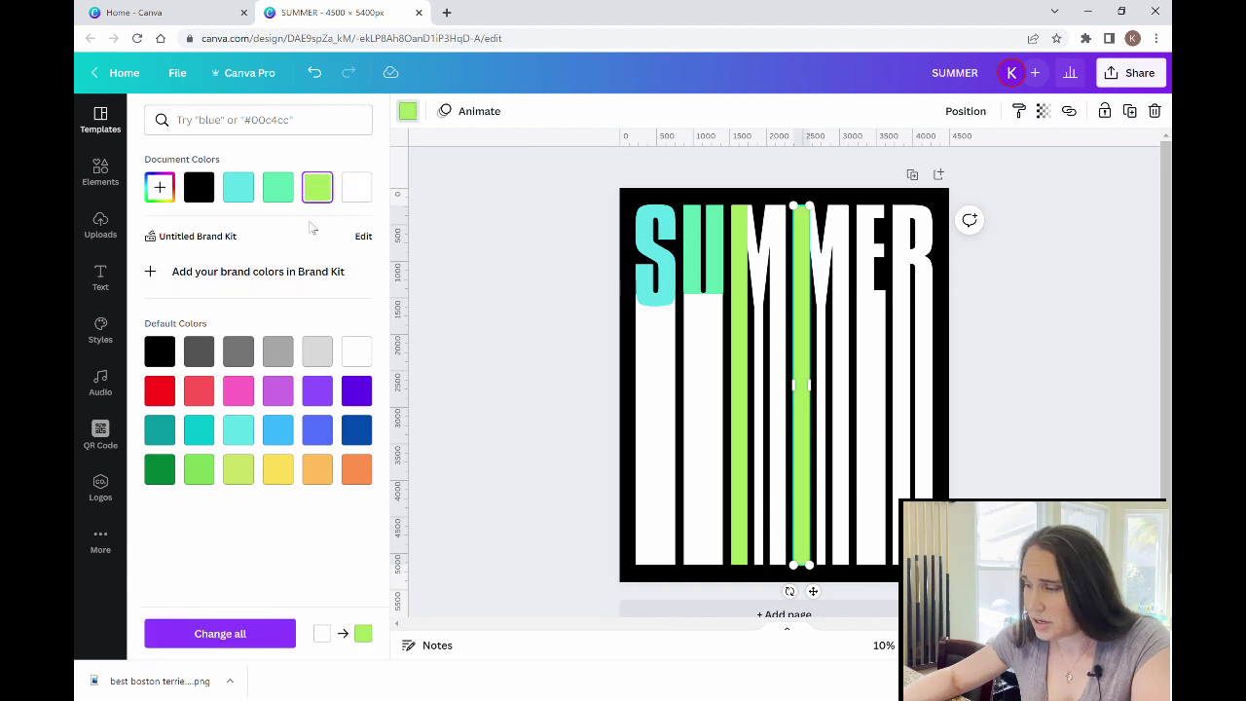
{"action": "left_click", "coordinate": [160, 187]}
{"action": "left_click_drag", "start_coordinate": [210, 314], "coordinate": [197, 319]}
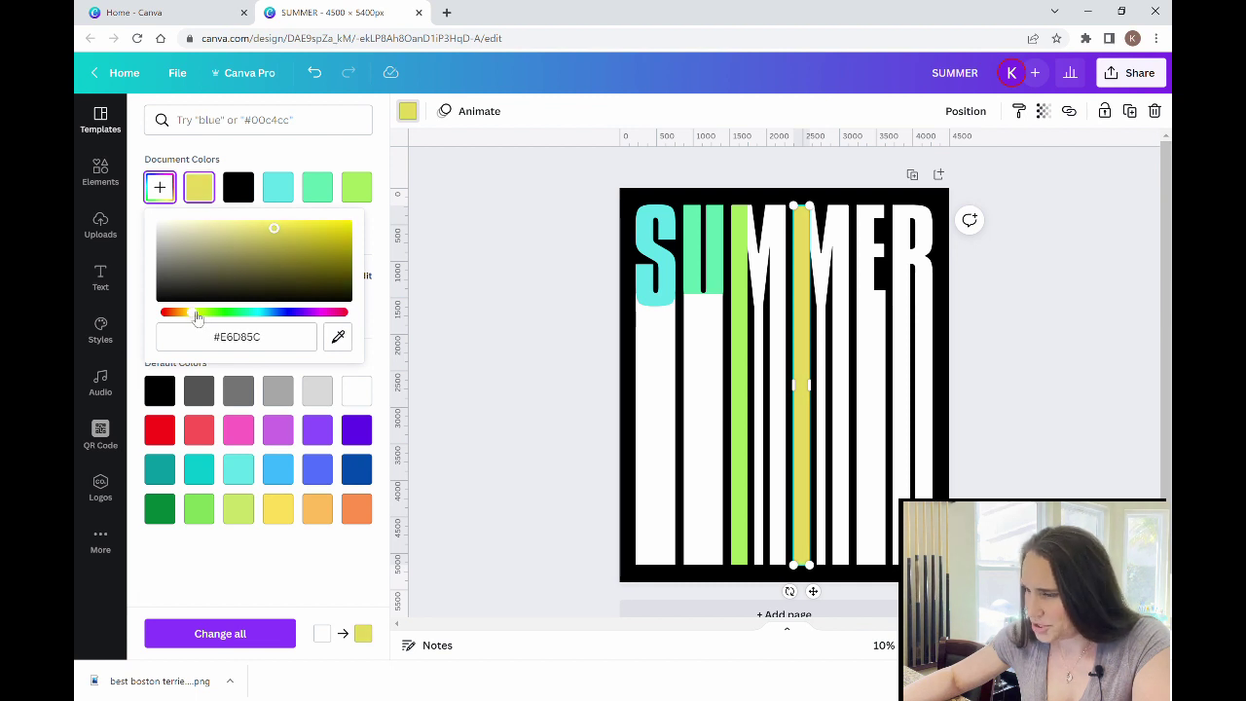
{"action": "left_click", "coordinate": [478, 357]}
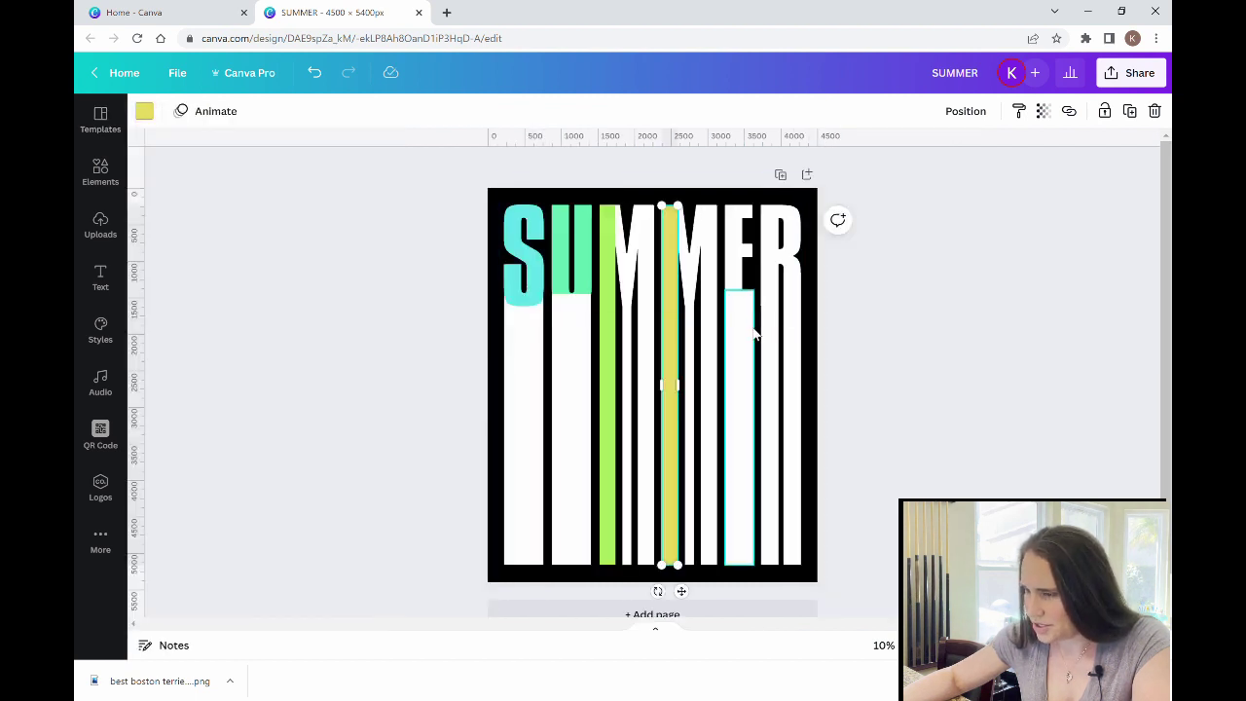
{"action": "left_click", "coordinate": [733, 255]}
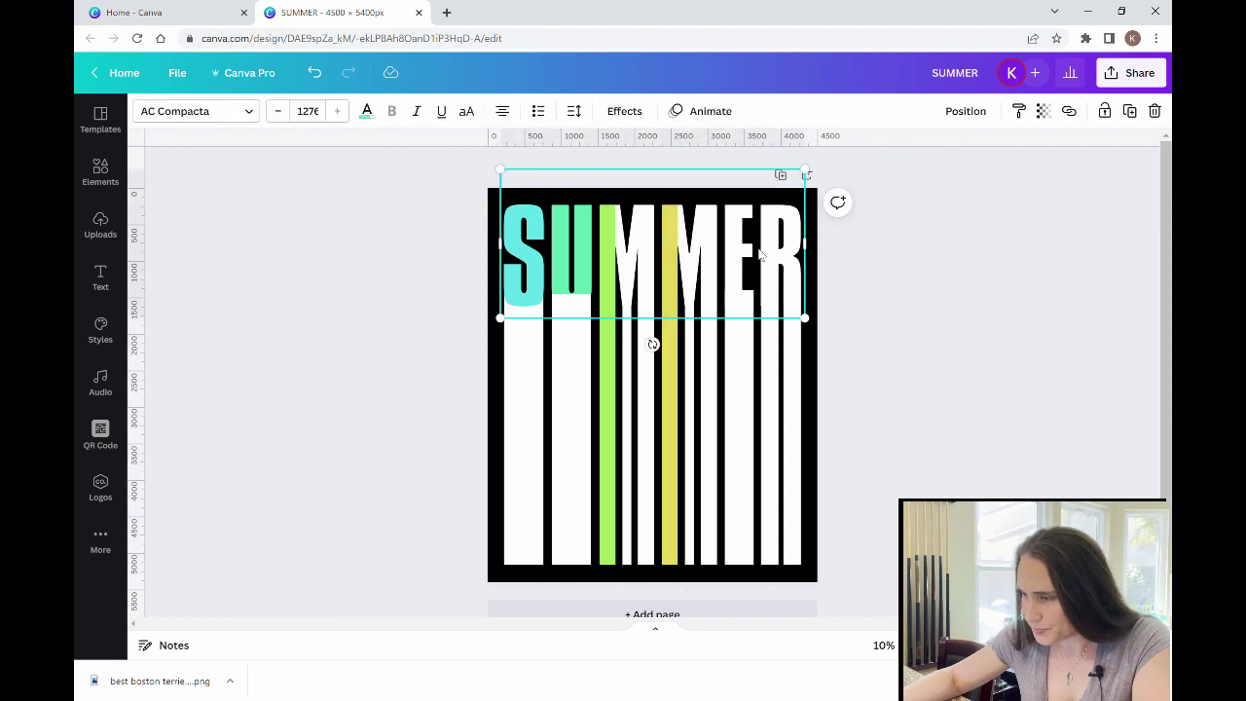
Step: Bring SUMMER in front of the stripes and colour its E a custom orange
{"action": "key", "text": "ctrl+]"}
{"action": "double_click", "coordinate": [742, 255]}
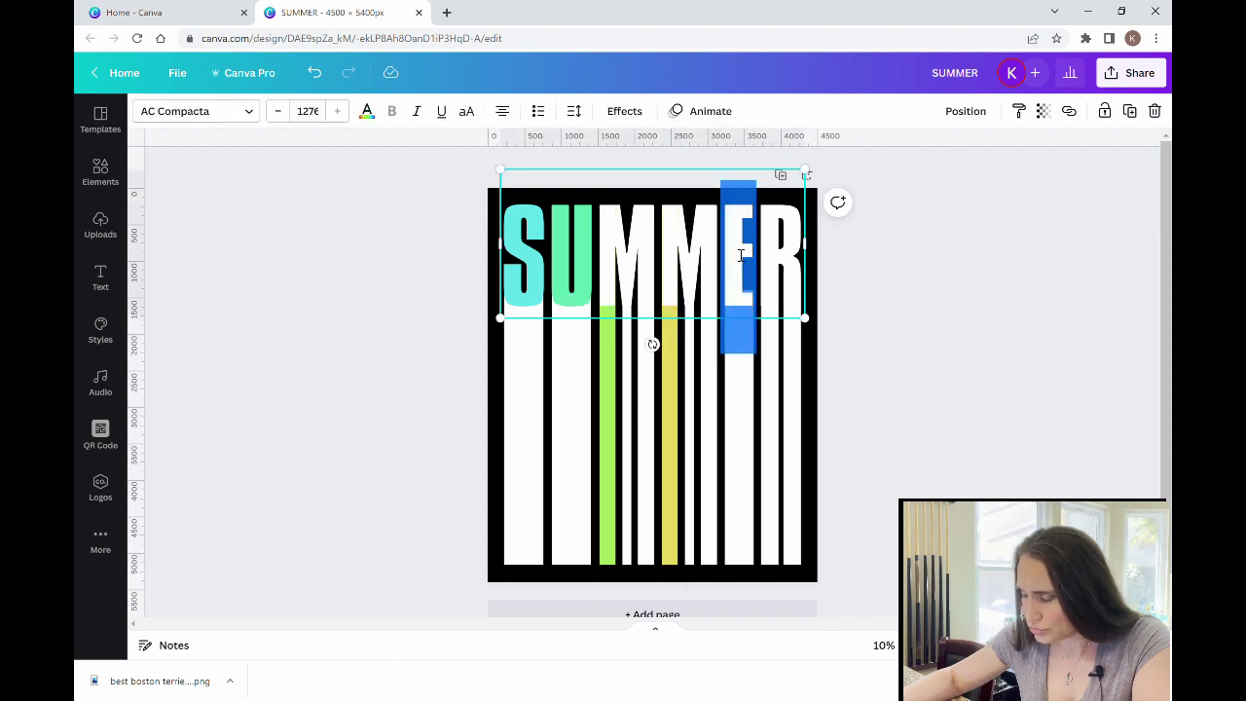
{"action": "left_click", "coordinate": [367, 110]}
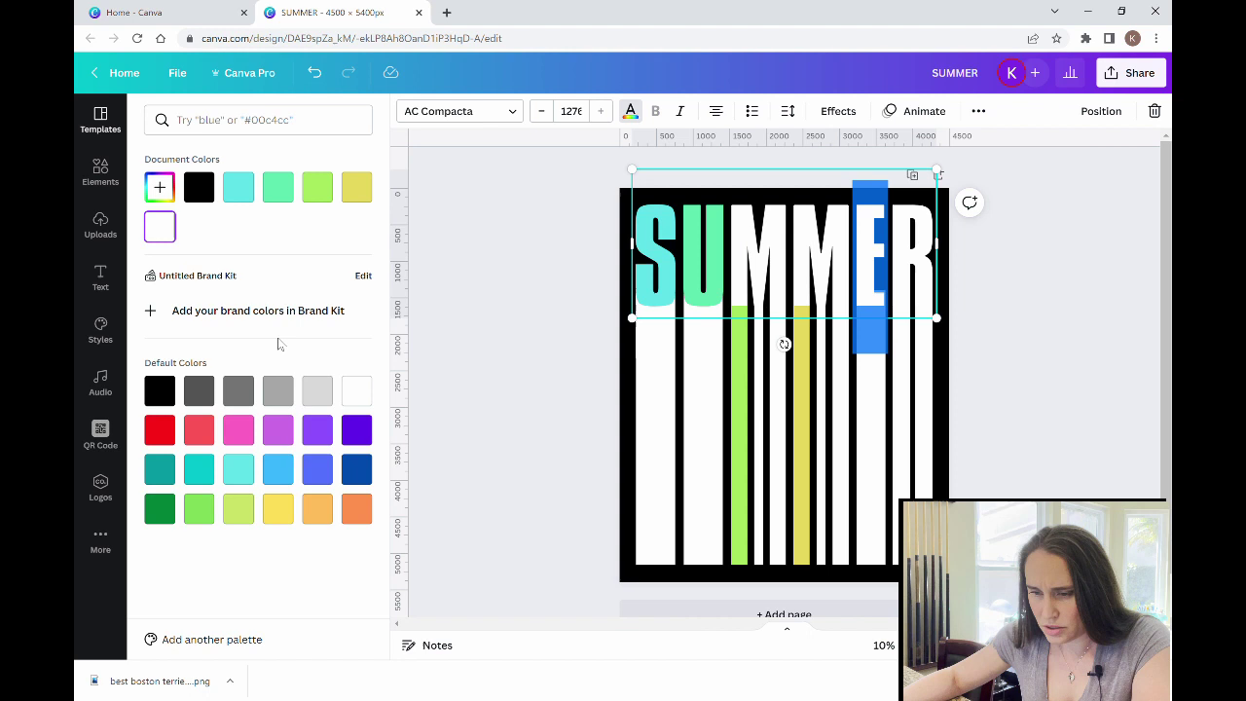
{"action": "left_click", "coordinate": [356, 187]}
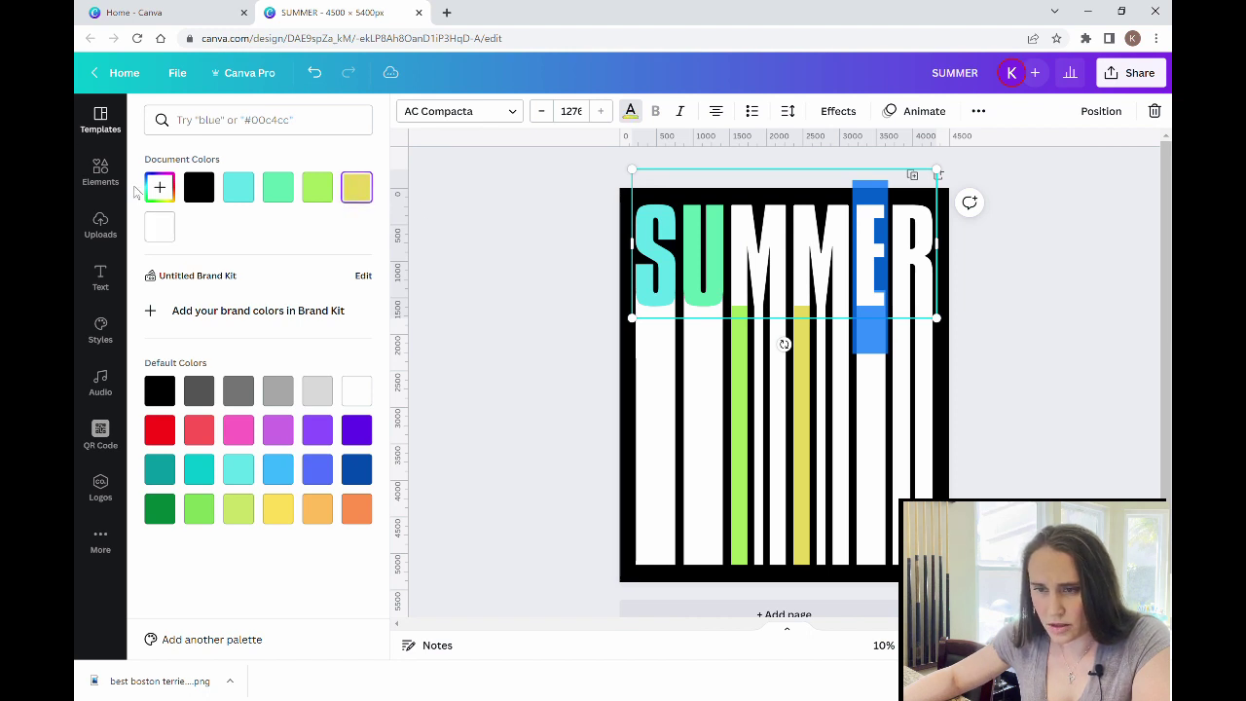
{"action": "left_click", "coordinate": [159, 187]}
{"action": "left_click_drag", "start_coordinate": [192, 312], "coordinate": [183, 317]}
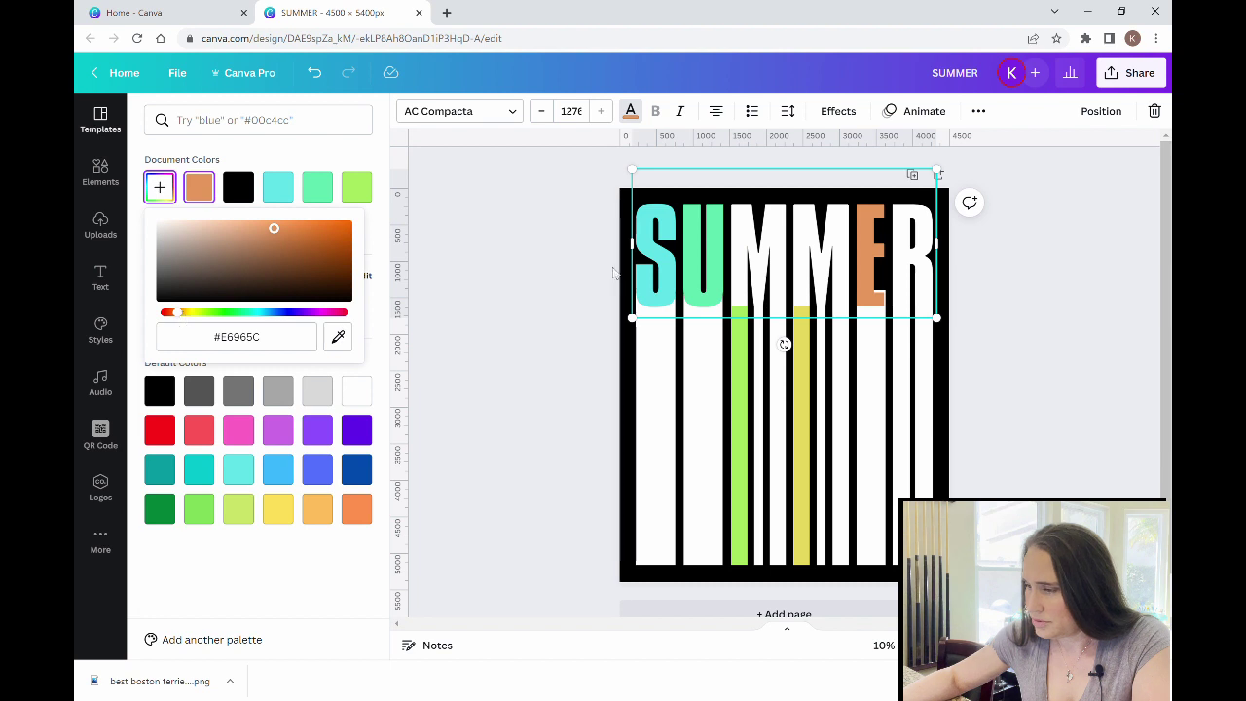
{"action": "key", "text": "Escape"}
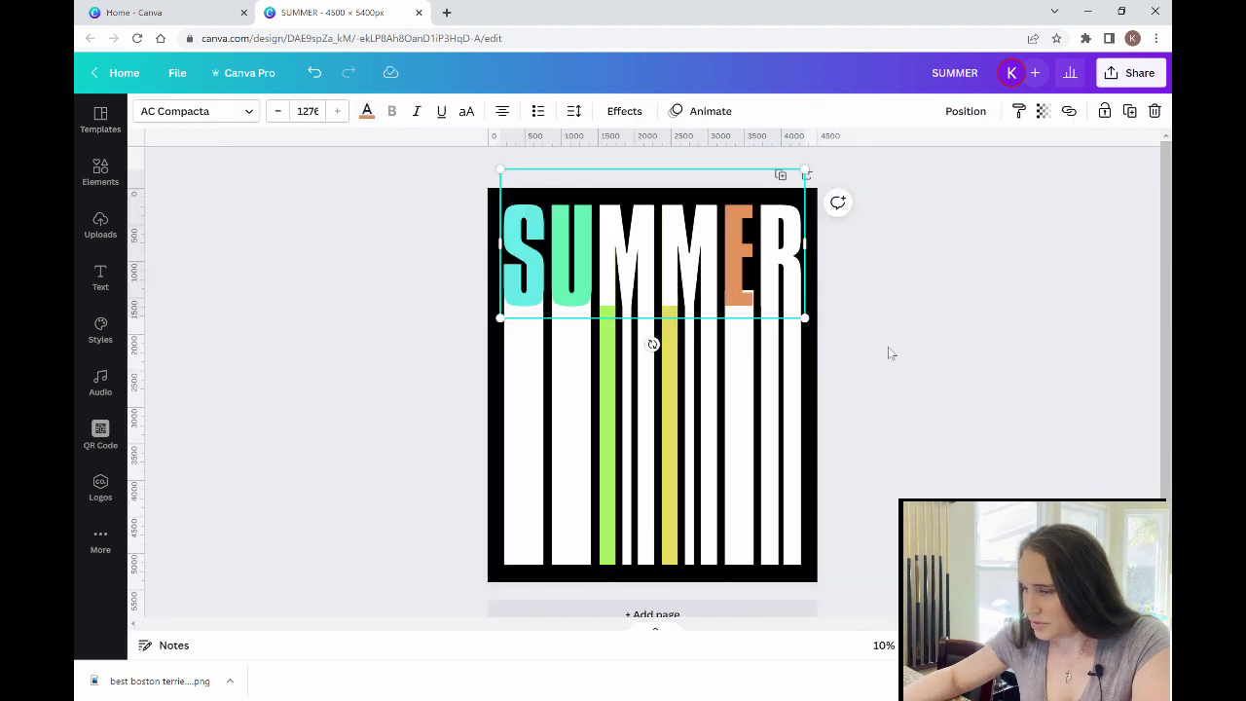
{"action": "left_click", "coordinate": [860, 275]}
Step: Colour the R a custom coral red (#E6645C), shifted from the orange
{"action": "left_click", "coordinate": [787, 268]}
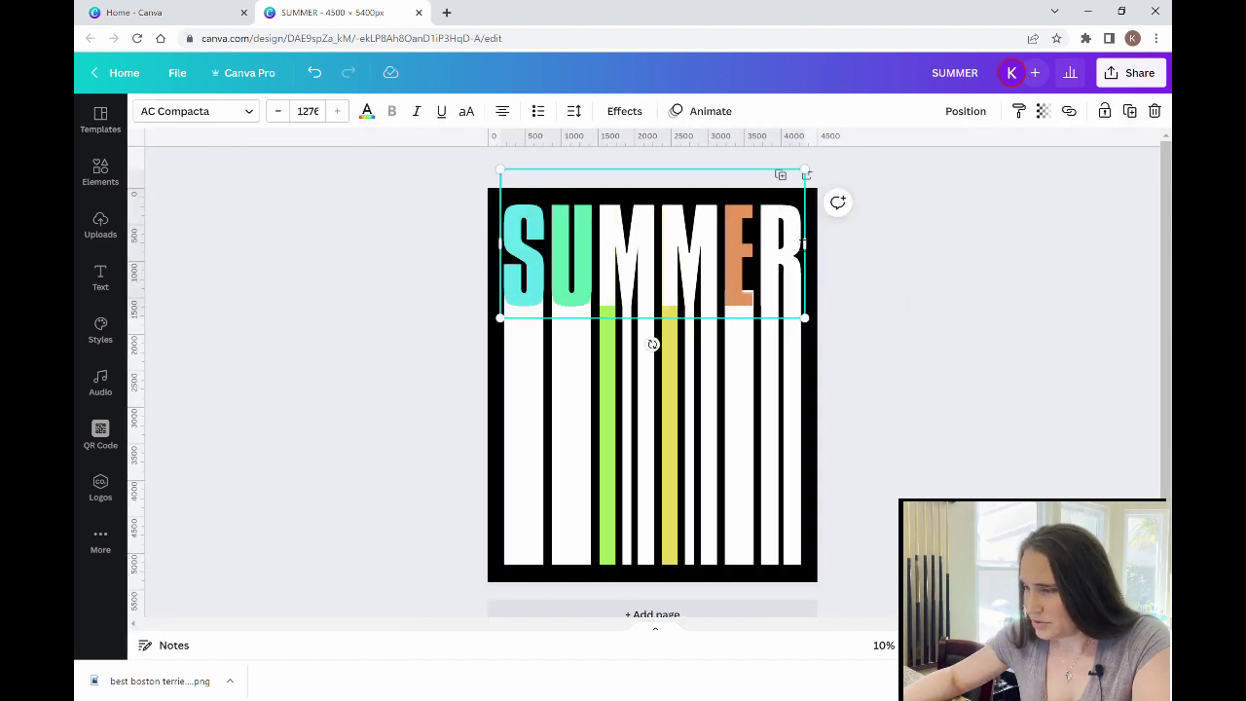
{"action": "left_click_drag", "start_coordinate": [790, 241], "coordinate": [764, 243]}
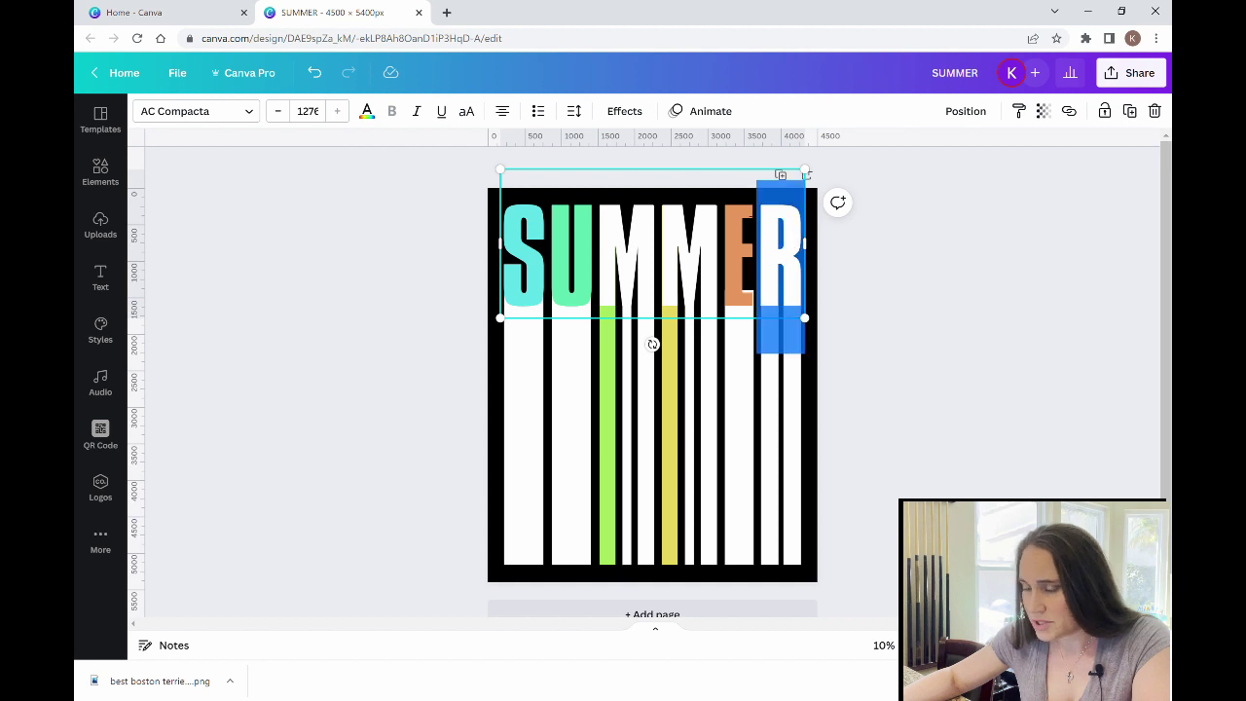
{"action": "left_click", "coordinate": [366, 111]}
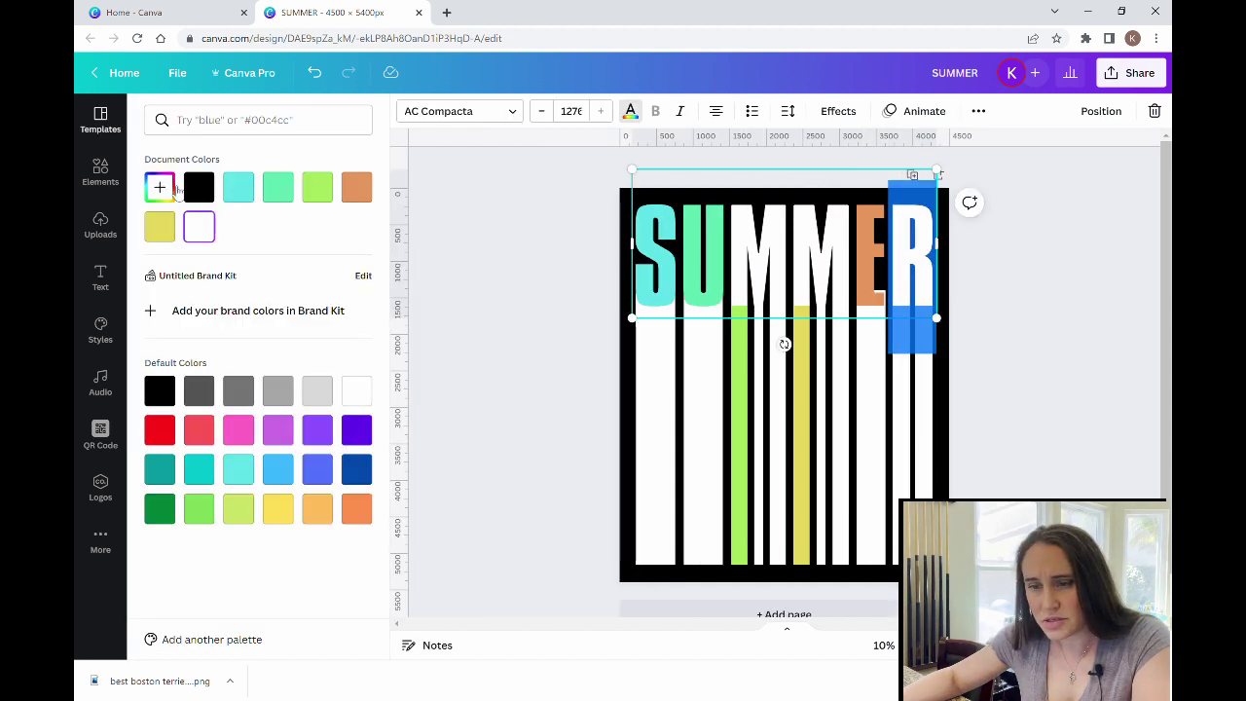
{"action": "left_click", "coordinate": [356, 187]}
{"action": "left_click", "coordinate": [160, 187]}
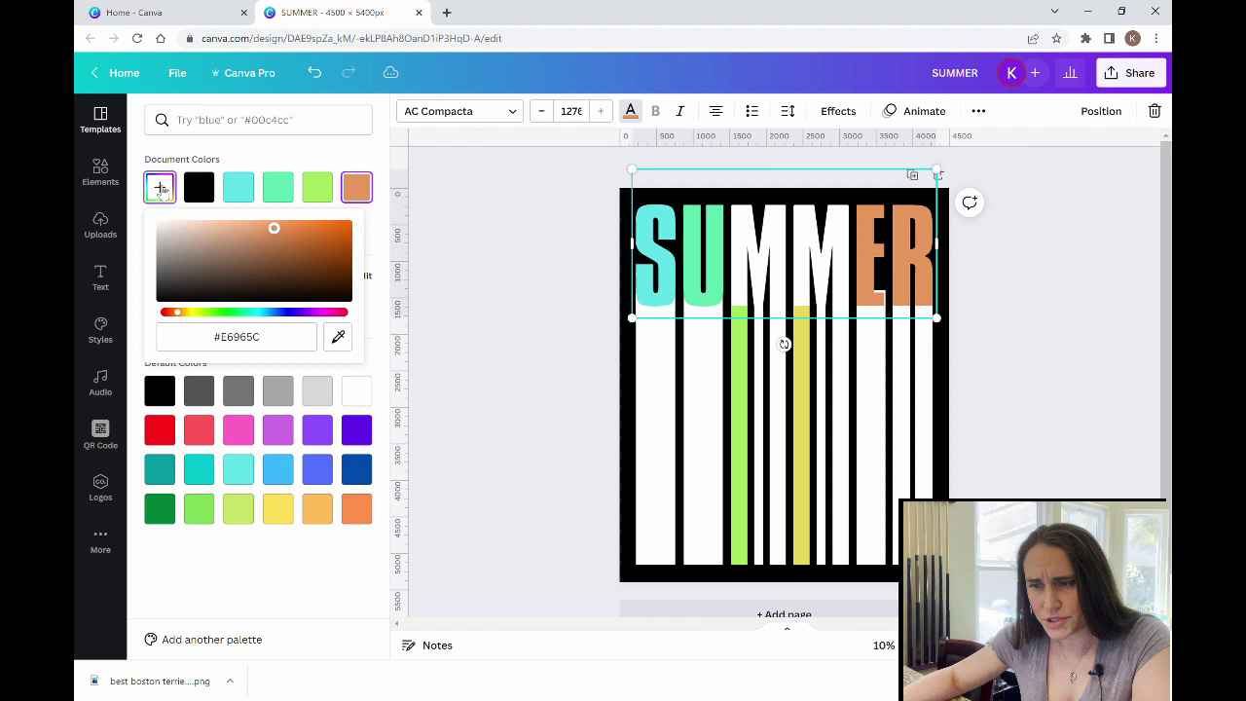
{"action": "left_click_drag", "start_coordinate": [179, 314], "coordinate": [171, 322]}
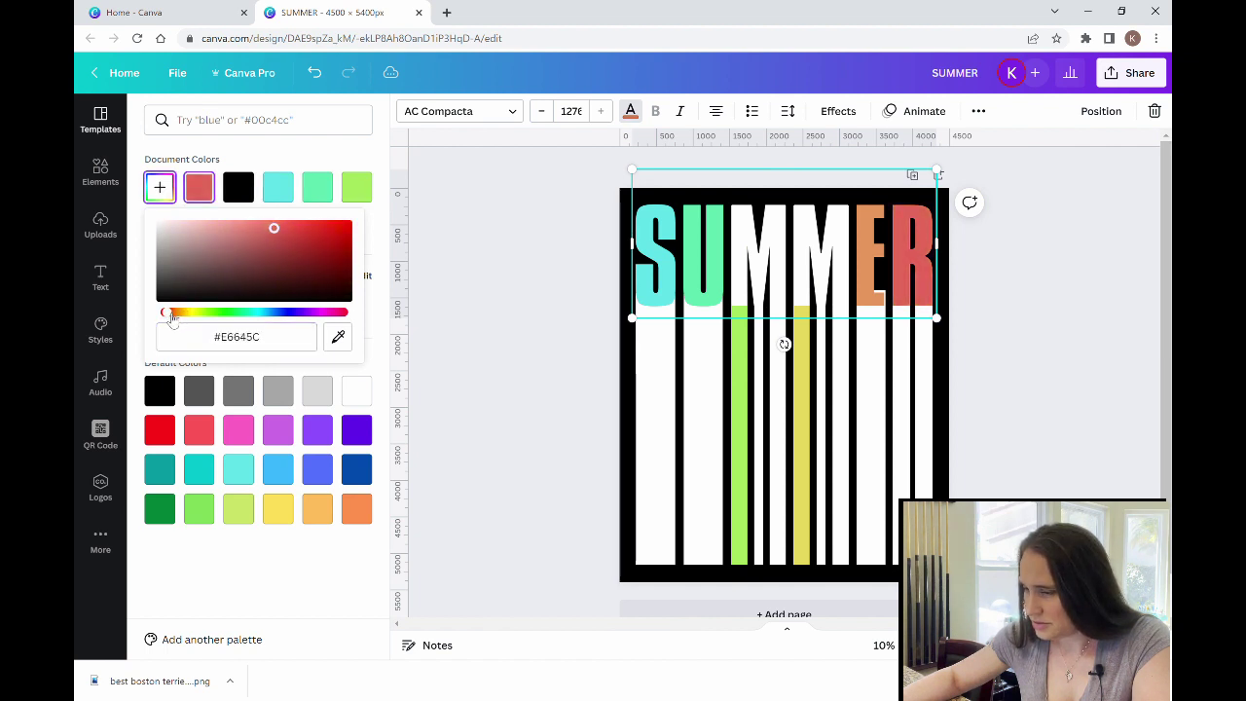
{"action": "left_click", "coordinate": [464, 261]}
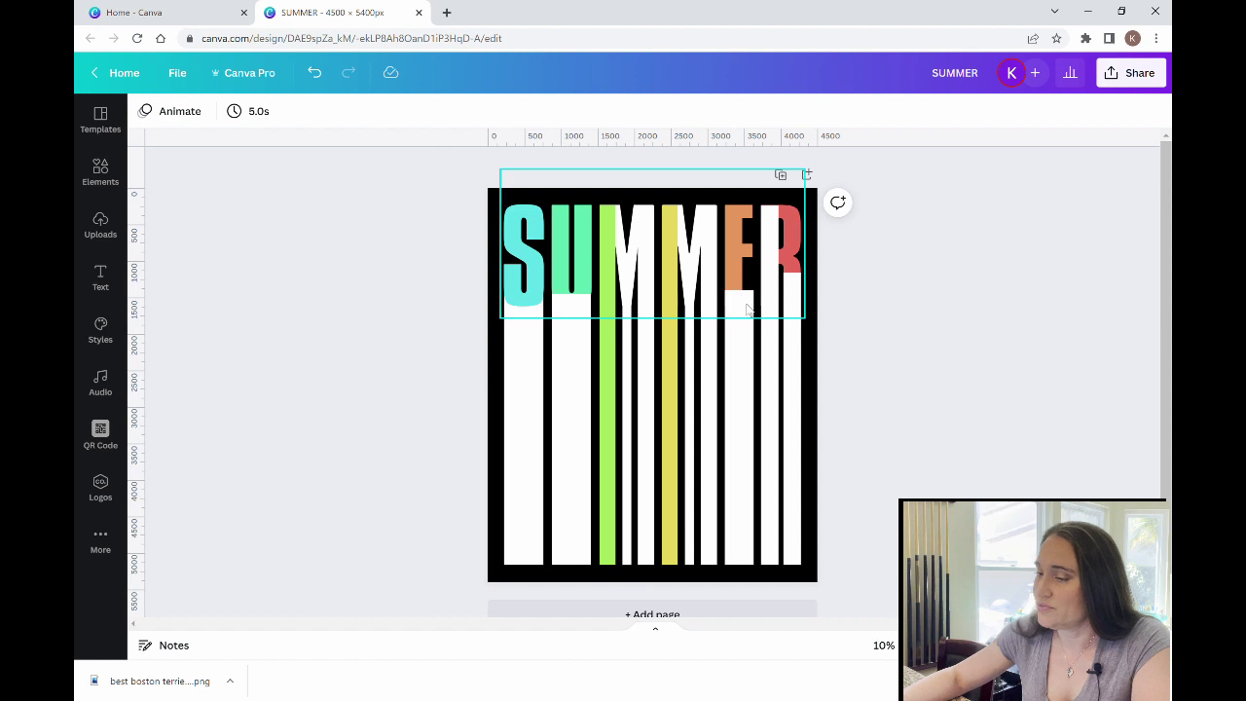
Step: Colour the stripe under the S with the turquoise document swatch
{"action": "left_click", "coordinate": [522, 399]}
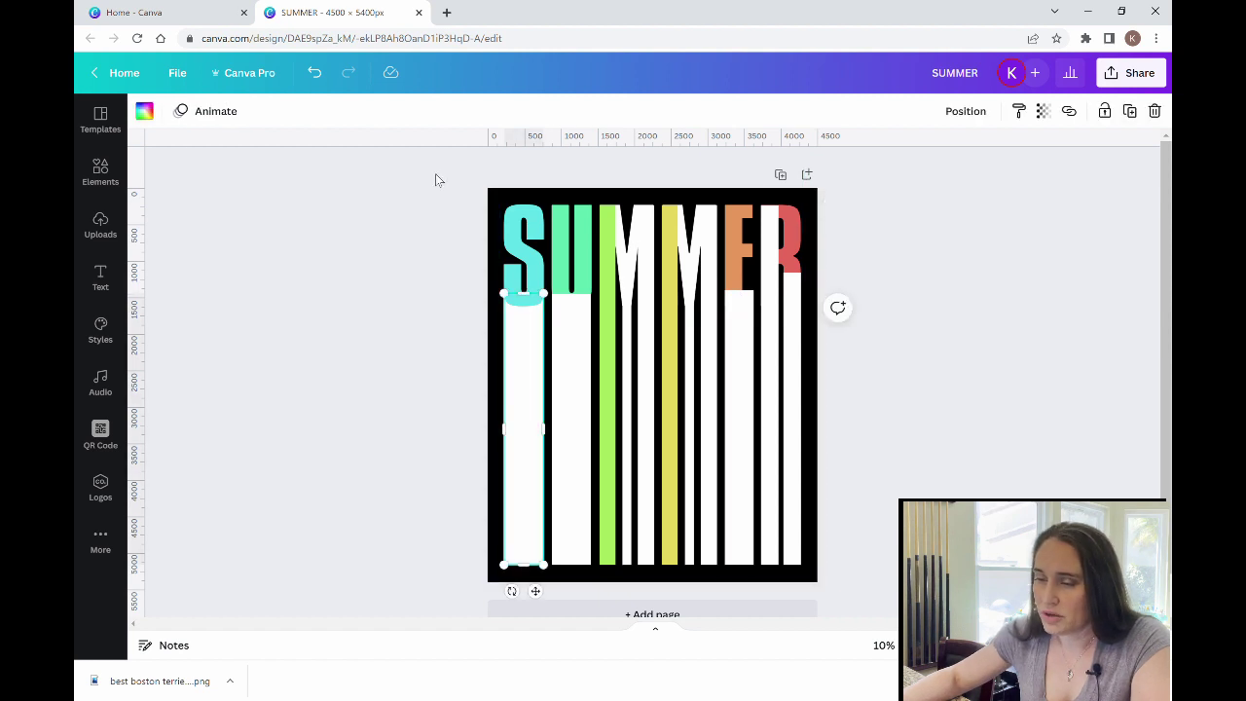
{"action": "left_click", "coordinate": [145, 111]}
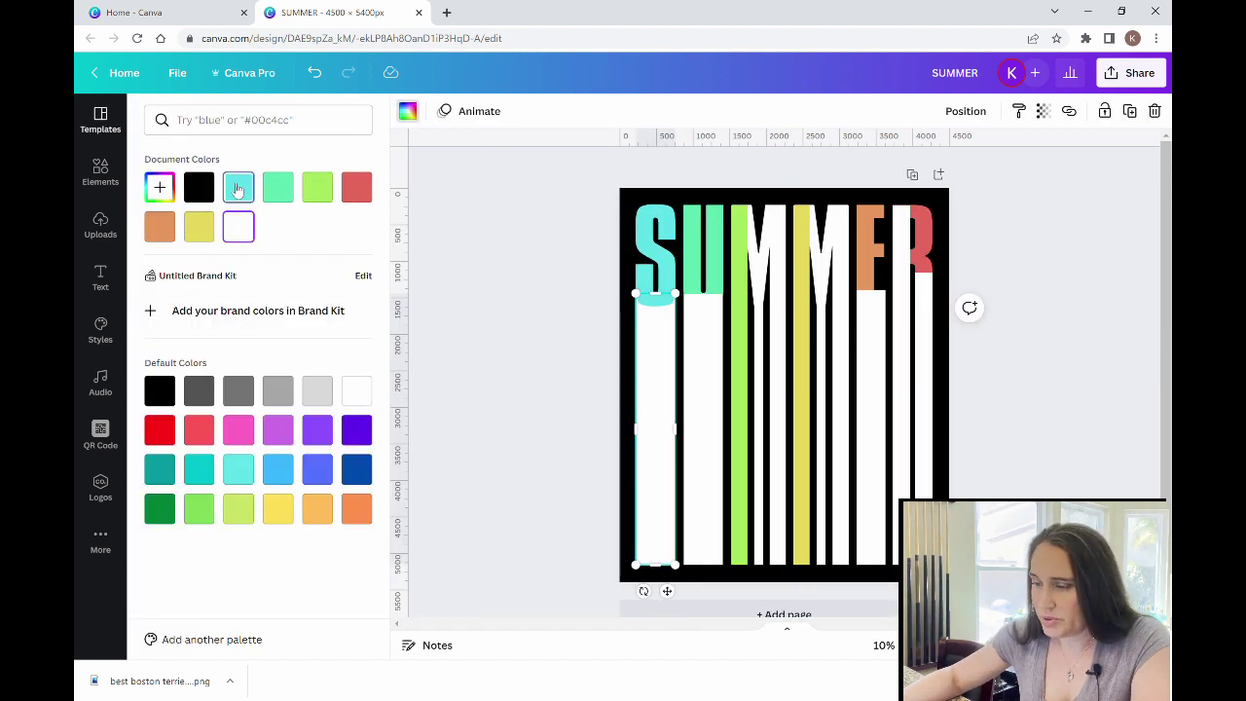
{"action": "left_click", "coordinate": [238, 189]}
{"action": "left_click", "coordinate": [454, 334]}
Step: Colour the stripe under the U mint green, then select the first M's stripe for colouring
{"action": "left_click", "coordinate": [569, 409]}
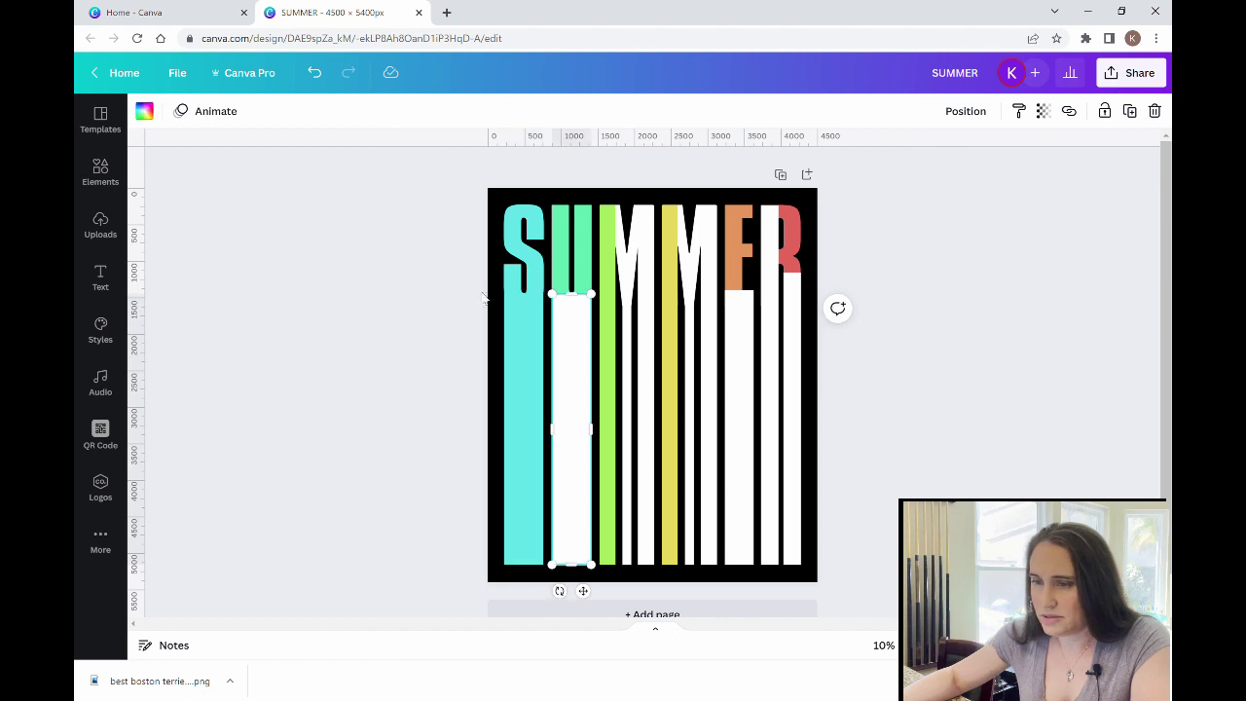
{"action": "left_click", "coordinate": [146, 111]}
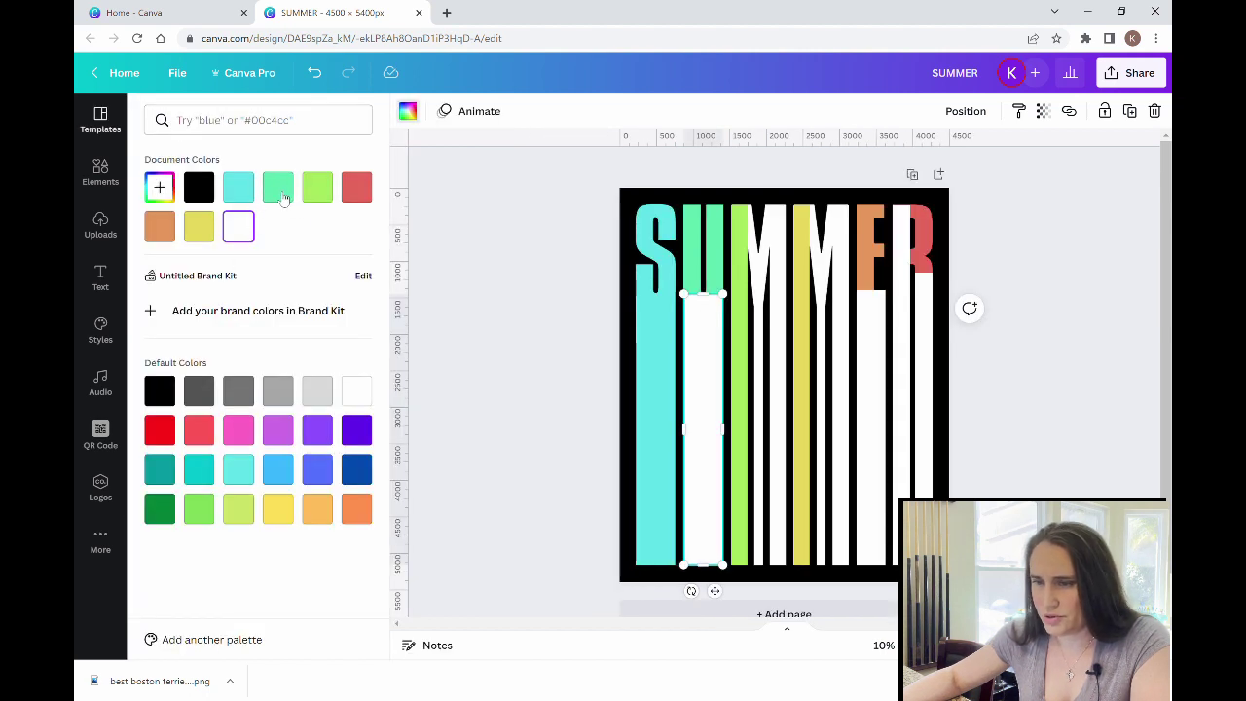
{"action": "left_click", "coordinate": [278, 187]}
{"action": "left_click", "coordinate": [526, 275]}
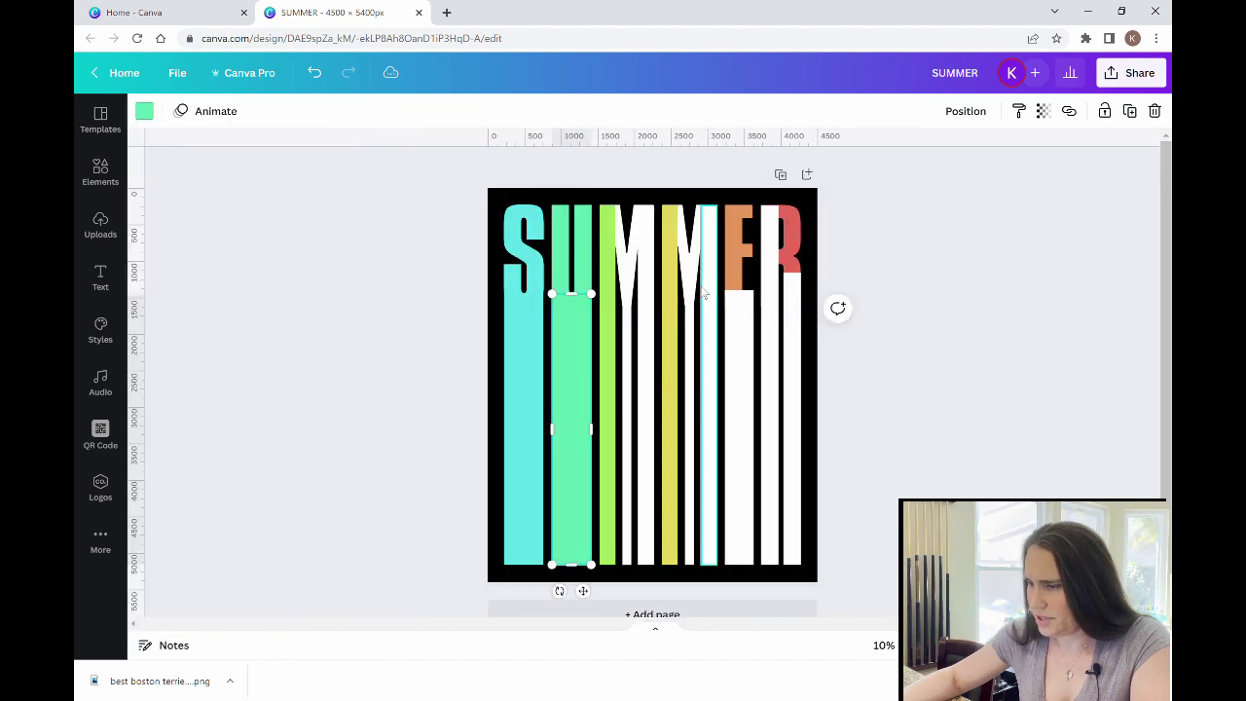
{"action": "left_click", "coordinate": [645, 326]}
{"action": "left_click", "coordinate": [146, 111]}
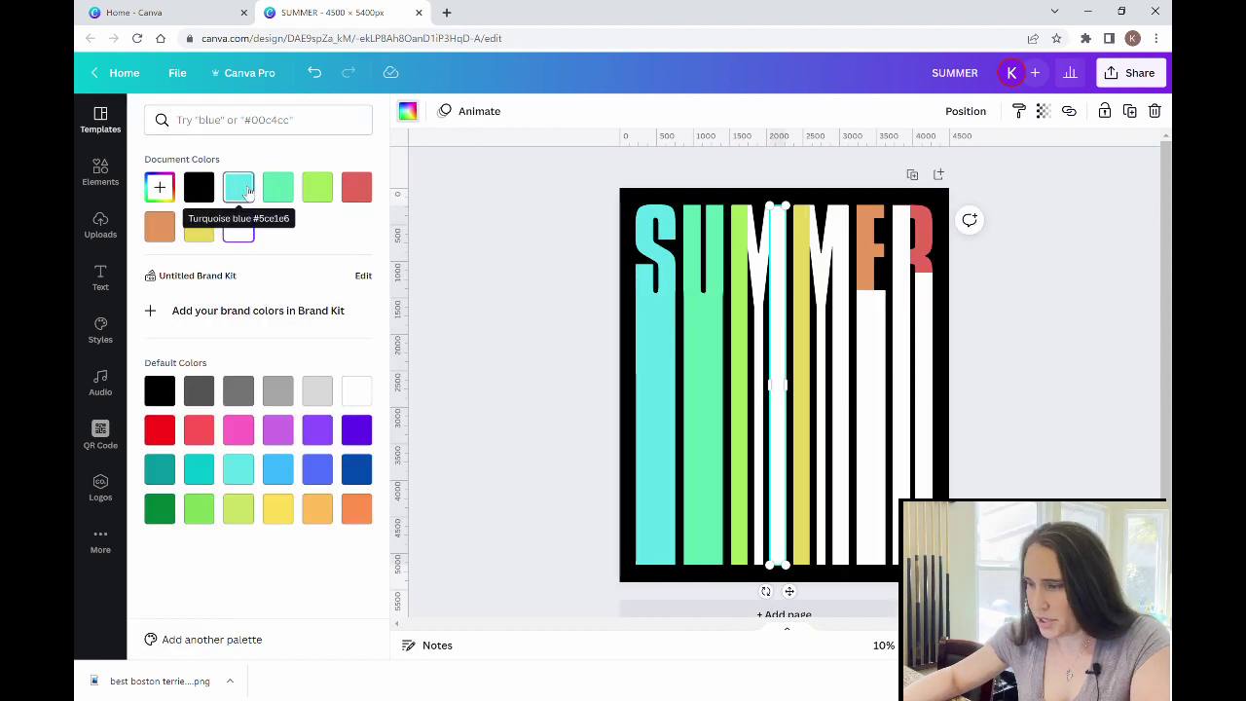
Step: Make the first M's stripe lime green and bring SUMMER forward one layer
{"action": "left_click", "coordinate": [318, 186]}
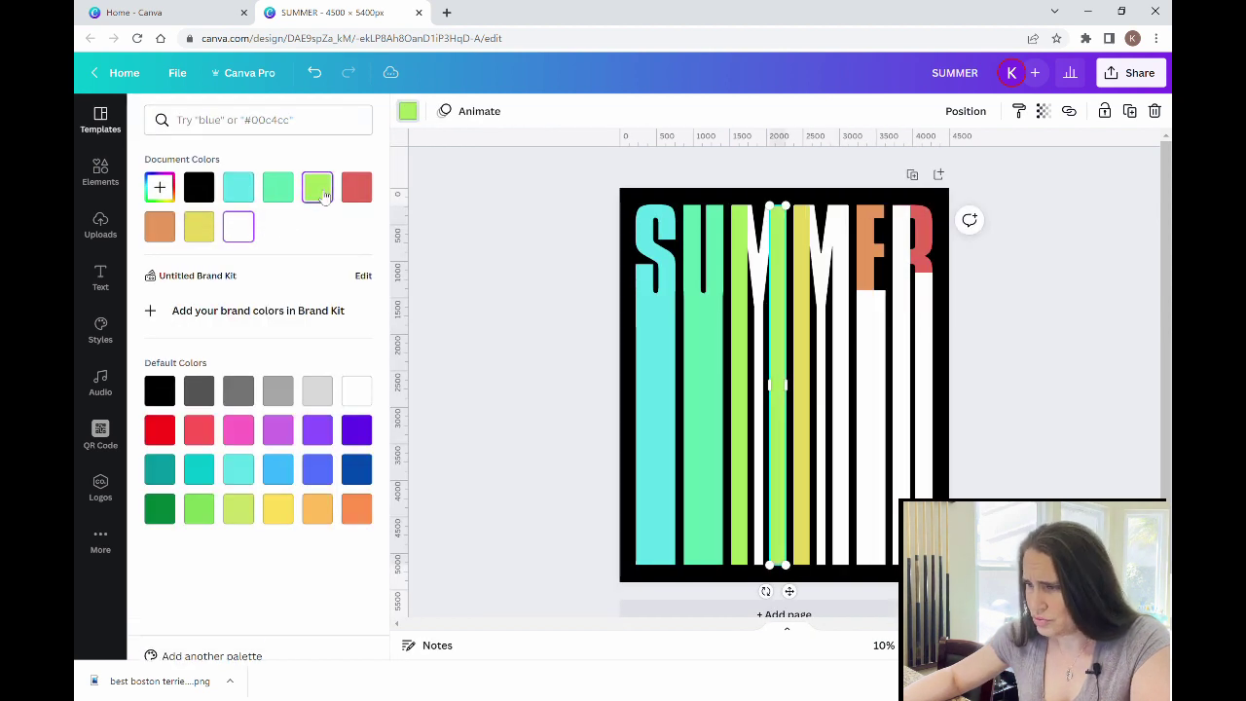
{"action": "left_click", "coordinate": [566, 319]}
{"action": "left_click", "coordinate": [521, 226]}
{"action": "right_click", "coordinate": [521, 226]}
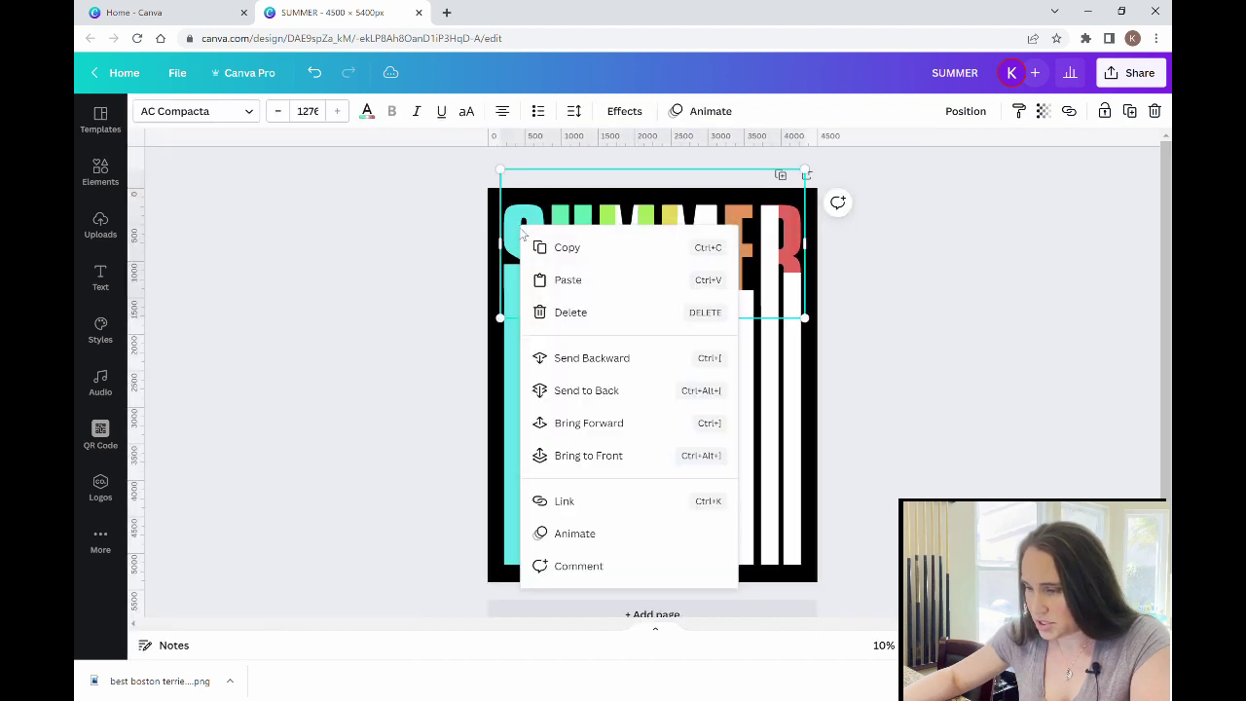
{"action": "left_click", "coordinate": [621, 438]}
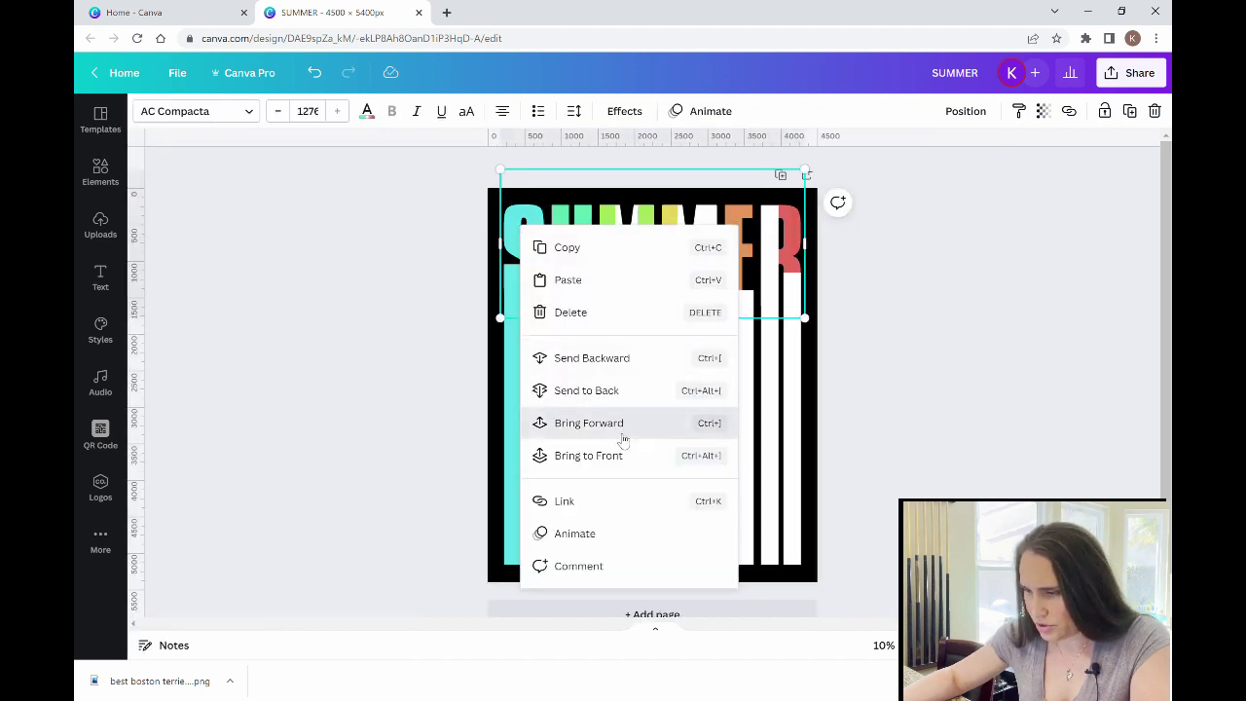
{"action": "left_click", "coordinate": [1041, 432]}
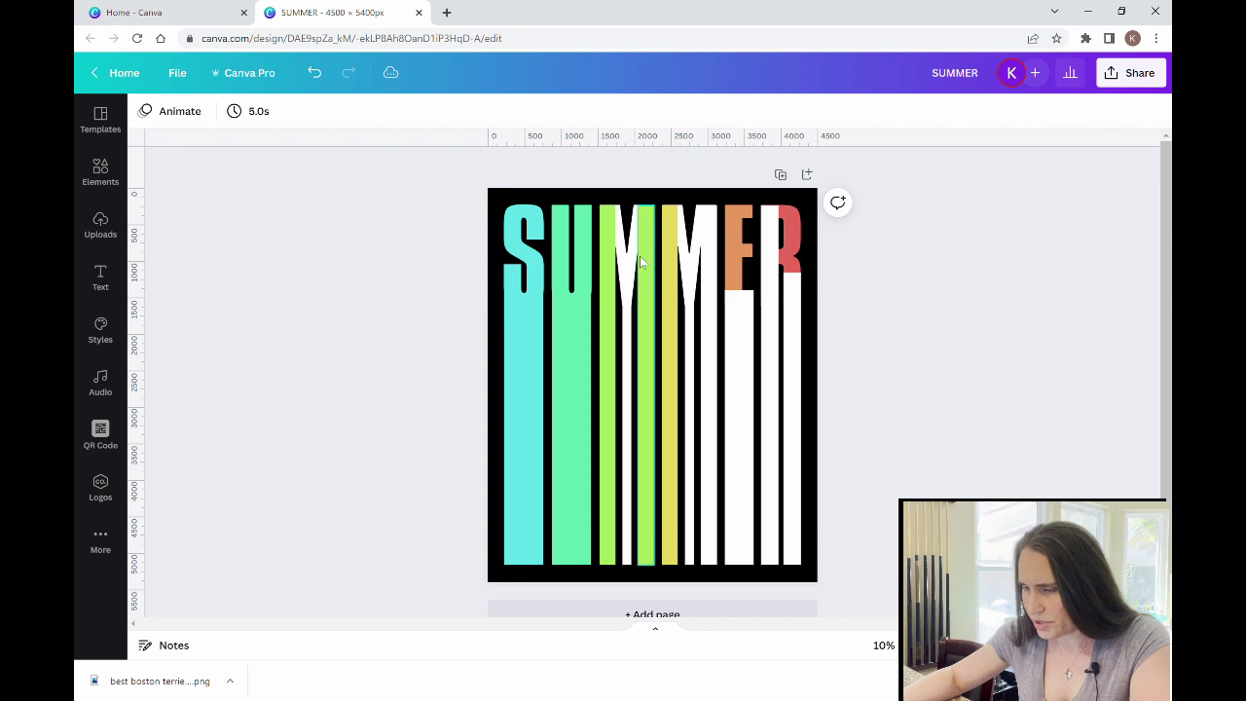
Step: Bring the SUMMER text to the front of everything and select its first M
{"action": "left_click", "coordinate": [548, 230]}
{"action": "right_click", "coordinate": [528, 220]}
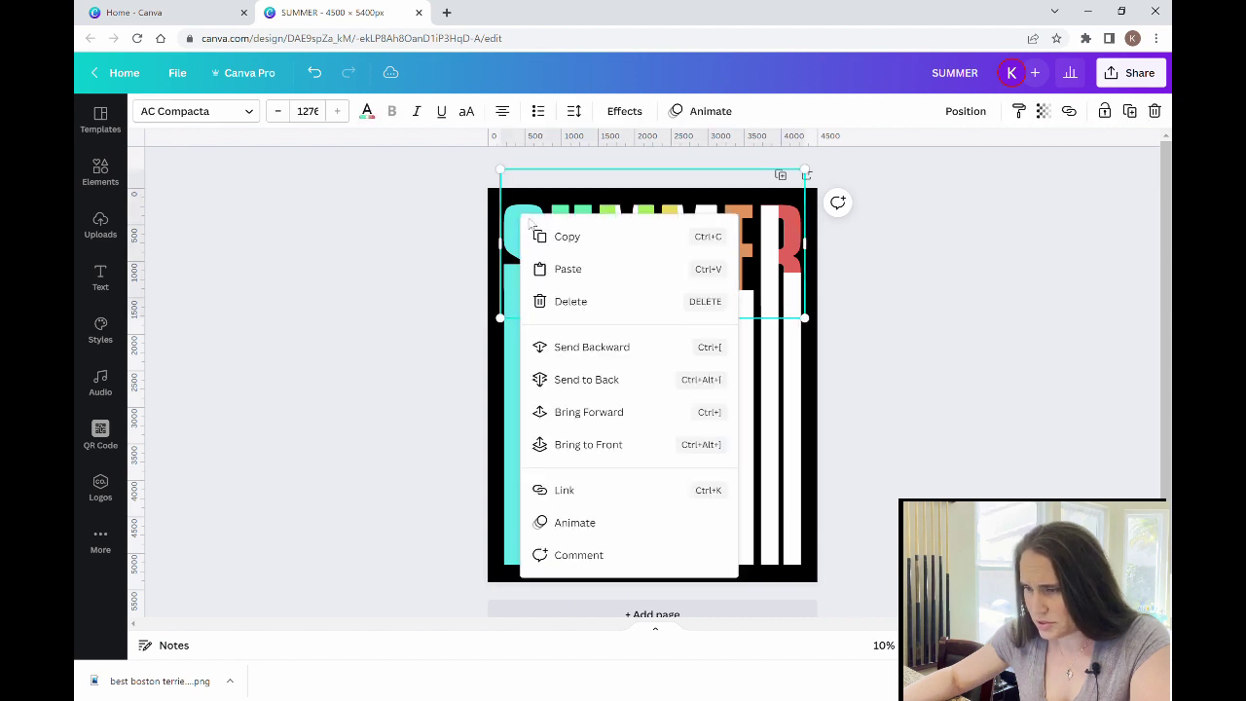
{"action": "left_click", "coordinate": [629, 443]}
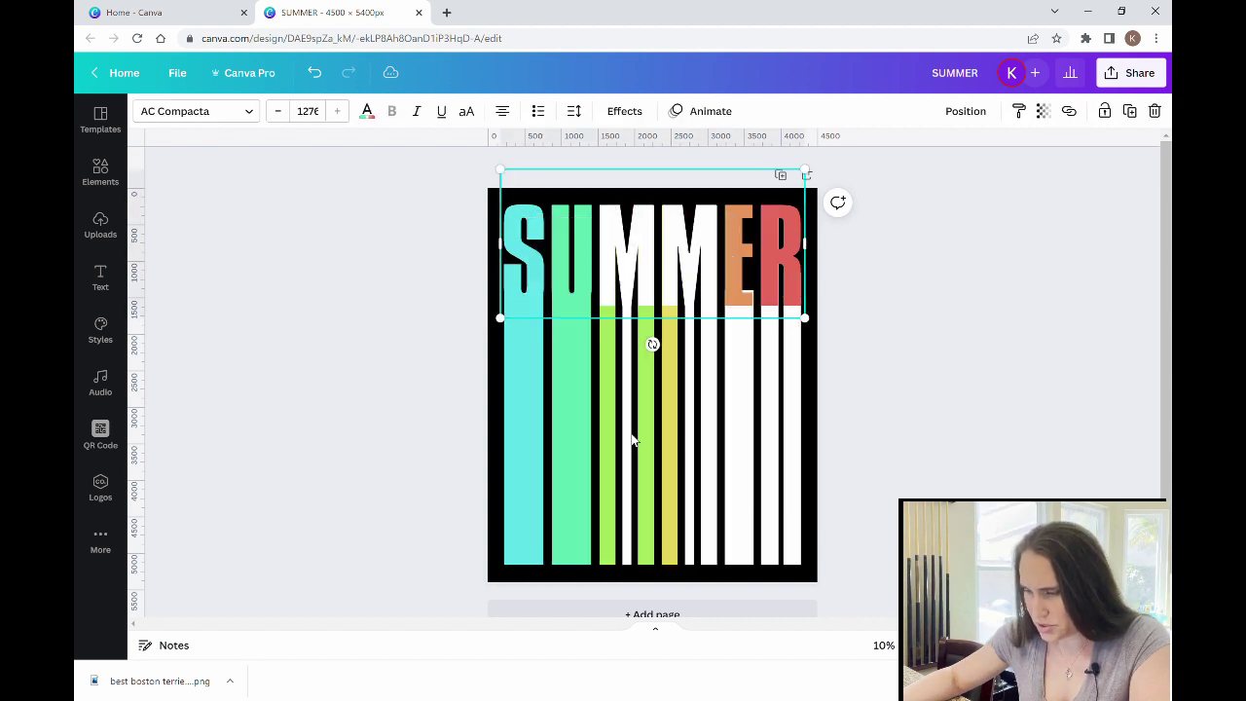
{"action": "left_click", "coordinate": [995, 362]}
{"action": "left_click", "coordinate": [648, 260]}
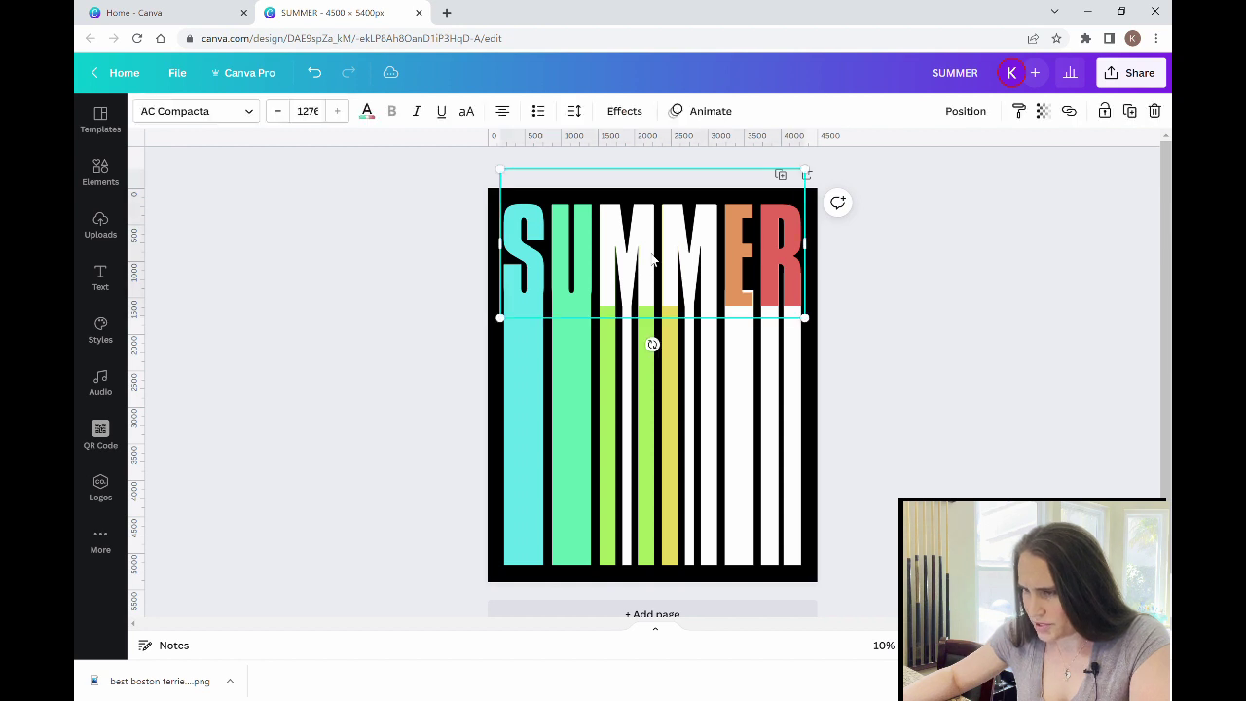
{"action": "double_click", "coordinate": [633, 256]}
{"action": "left_click", "coordinate": [1014, 290]}
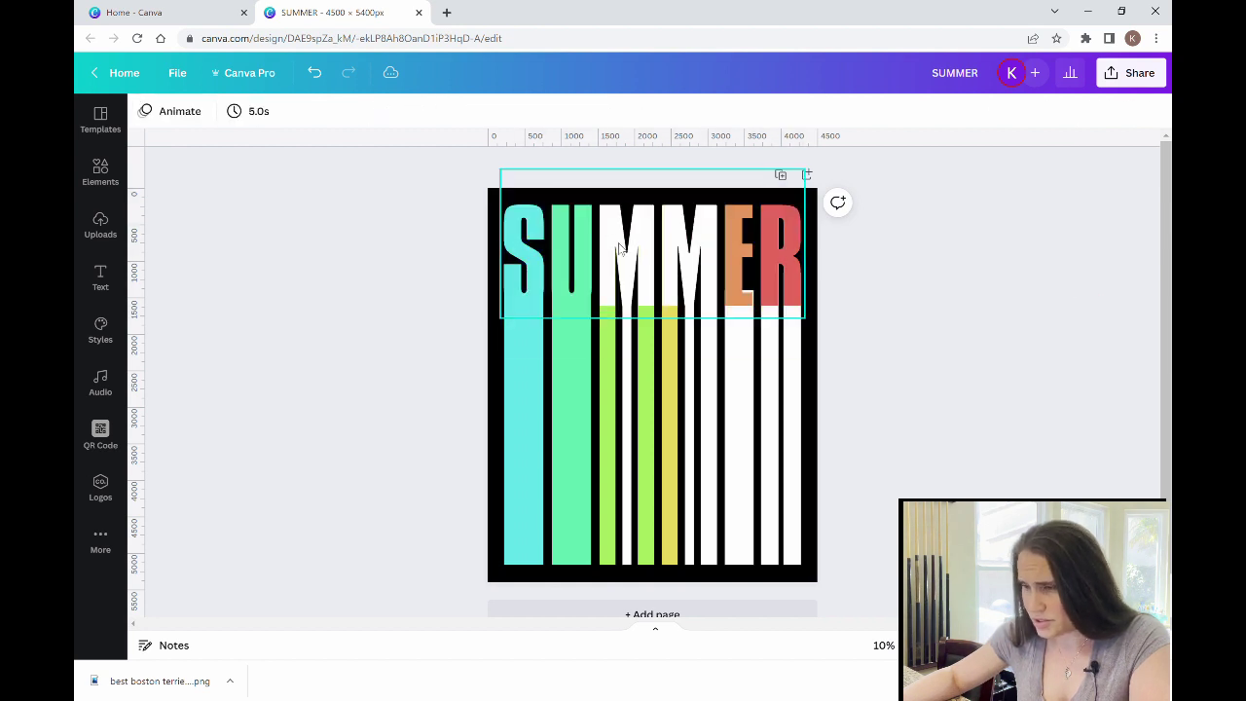
{"action": "left_click", "coordinate": [604, 260]}
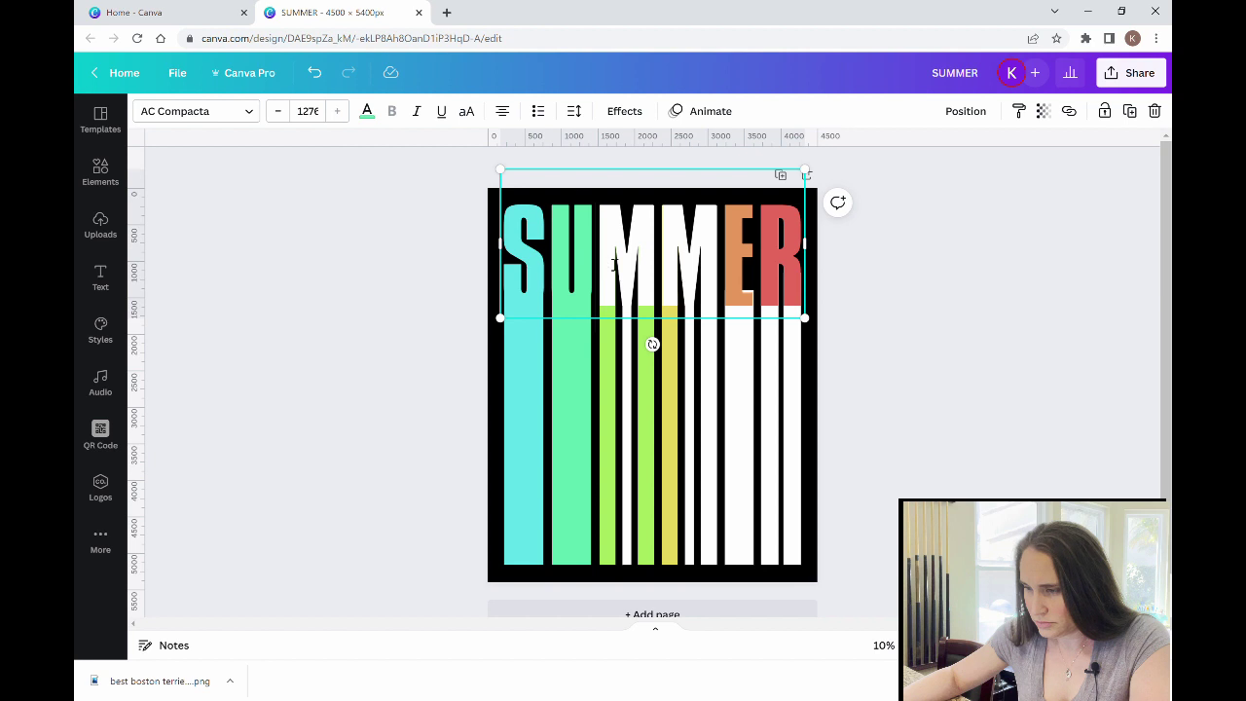
{"action": "double_click", "coordinate": [634, 263]}
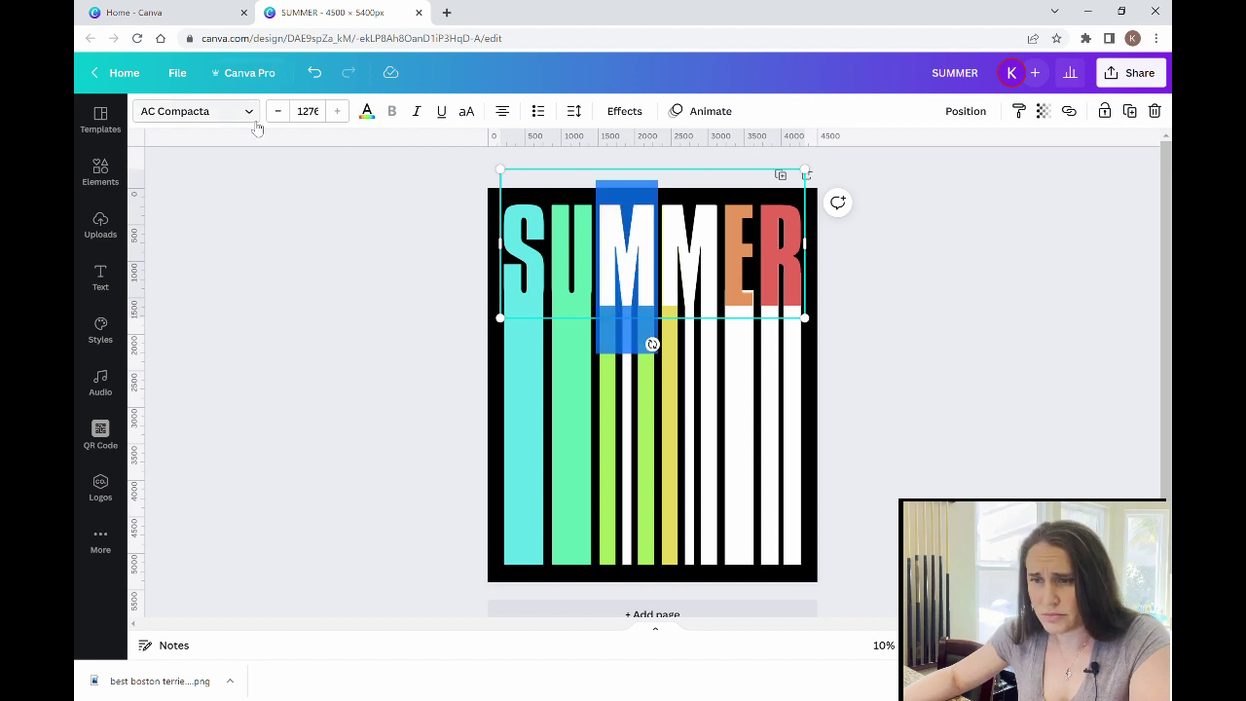
Step: Colour the second M of SUMMER yellow
{"action": "left_click", "coordinate": [366, 111]}
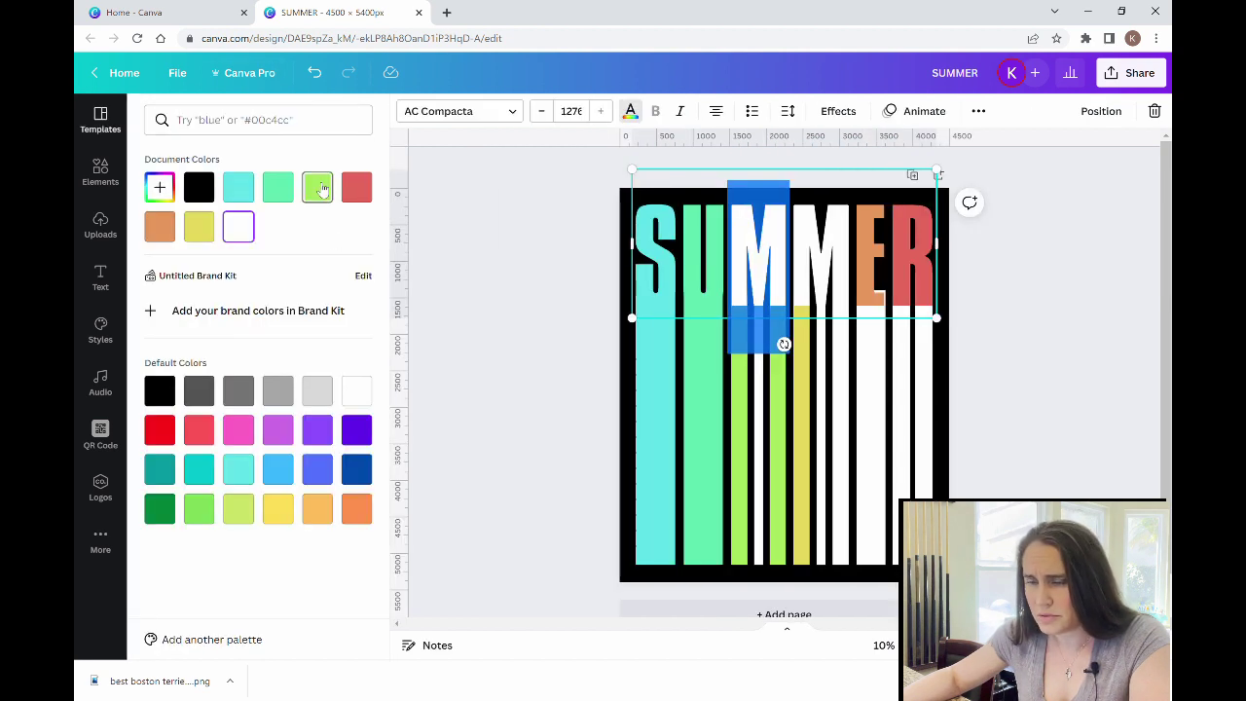
{"action": "left_click_drag", "start_coordinate": [799, 280], "coordinate": [820, 277]}
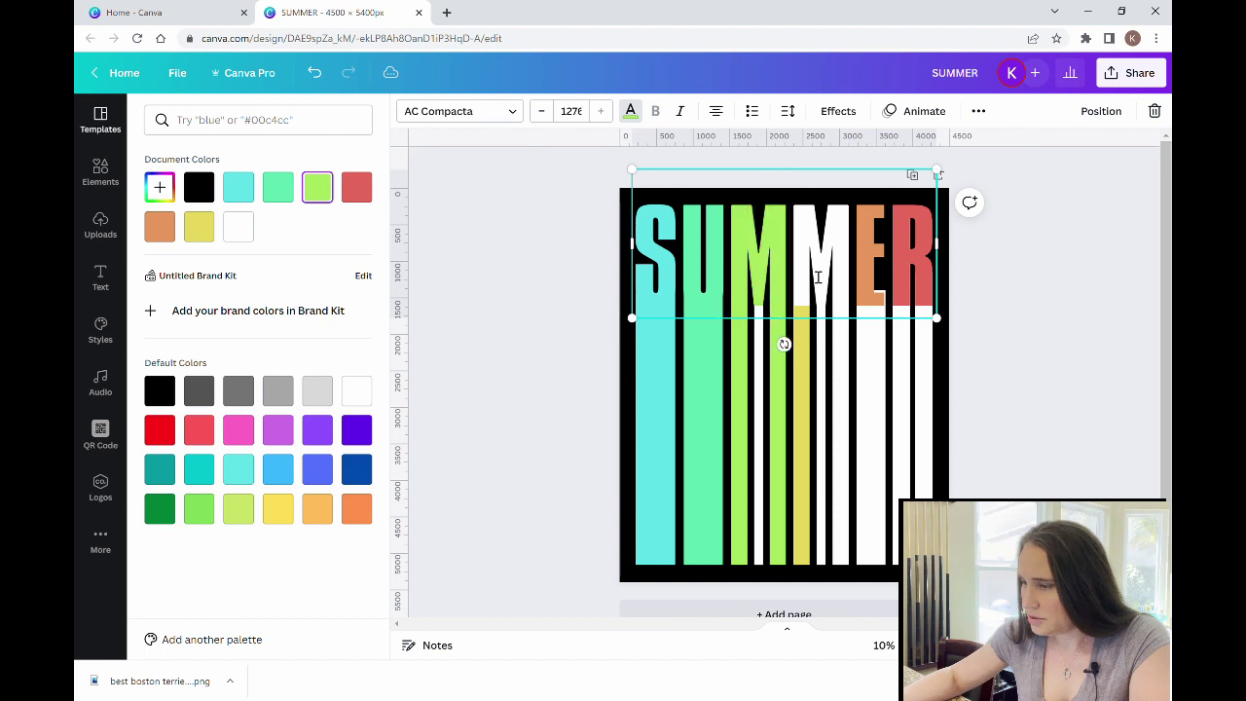
{"action": "left_click", "coordinate": [200, 226]}
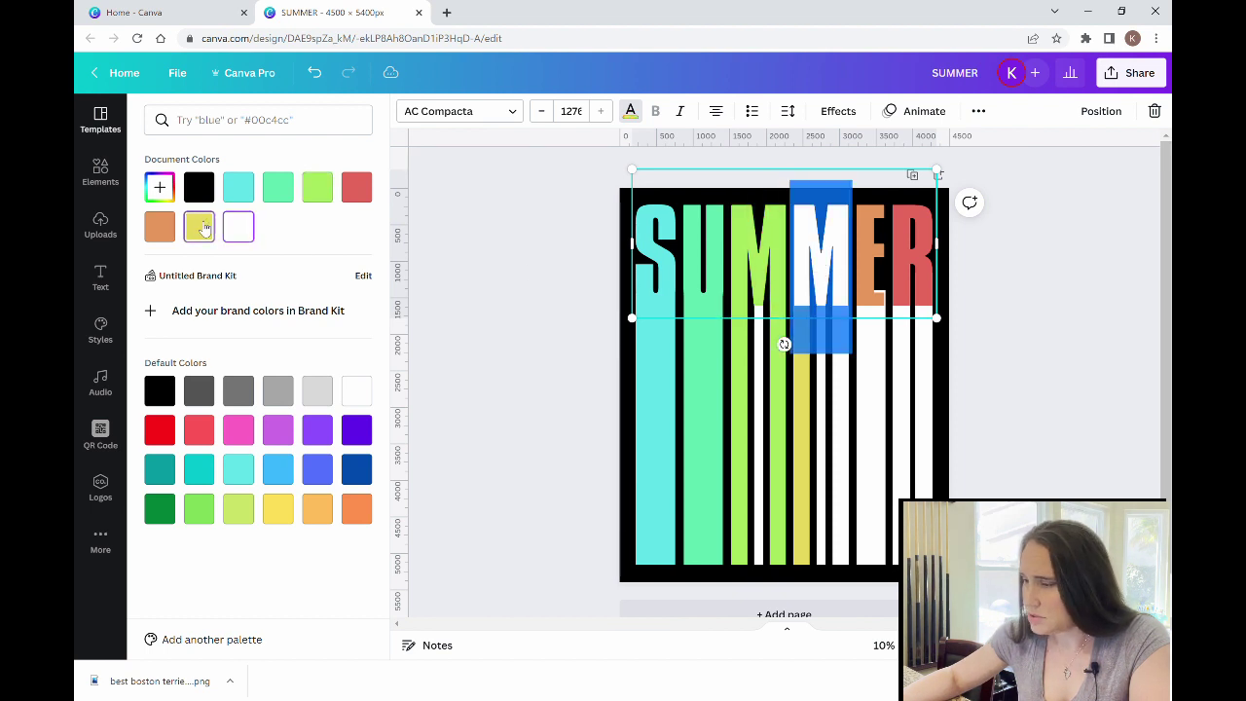
{"action": "left_click", "coordinate": [1061, 354]}
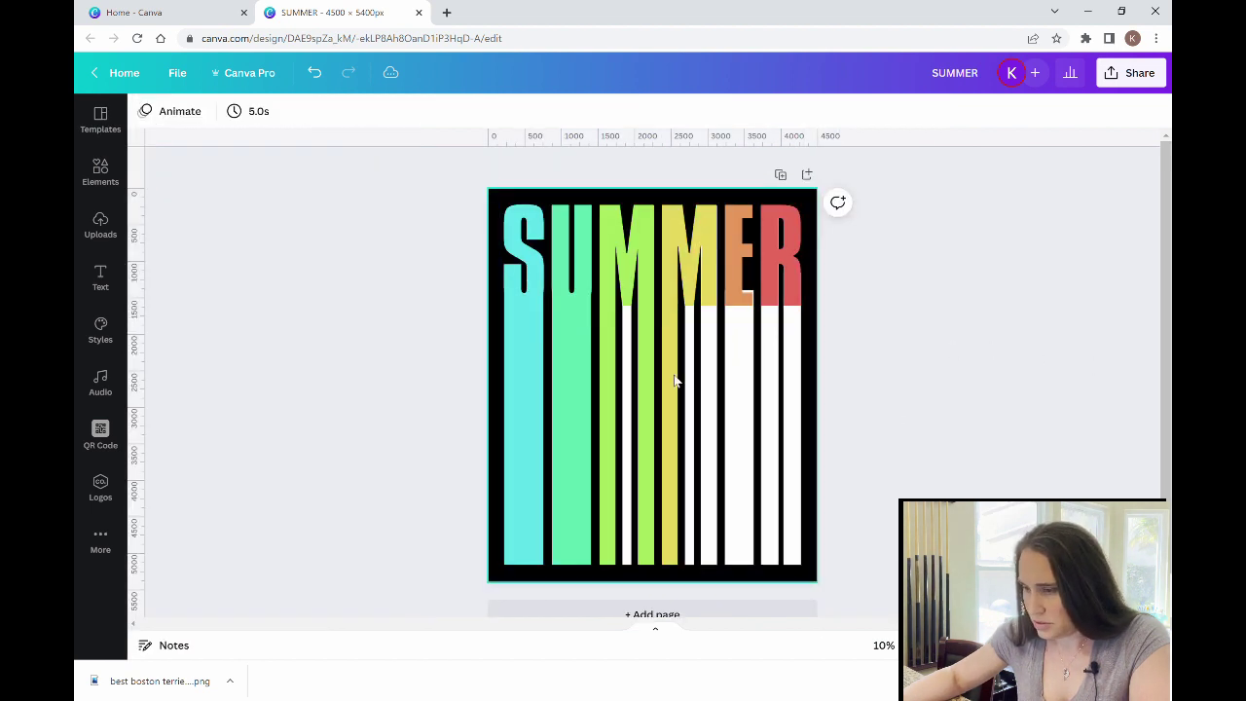
Step: Colour the thin stripe inside the first M lime green and the second M's stripe yellow
{"action": "left_click", "coordinate": [631, 378]}
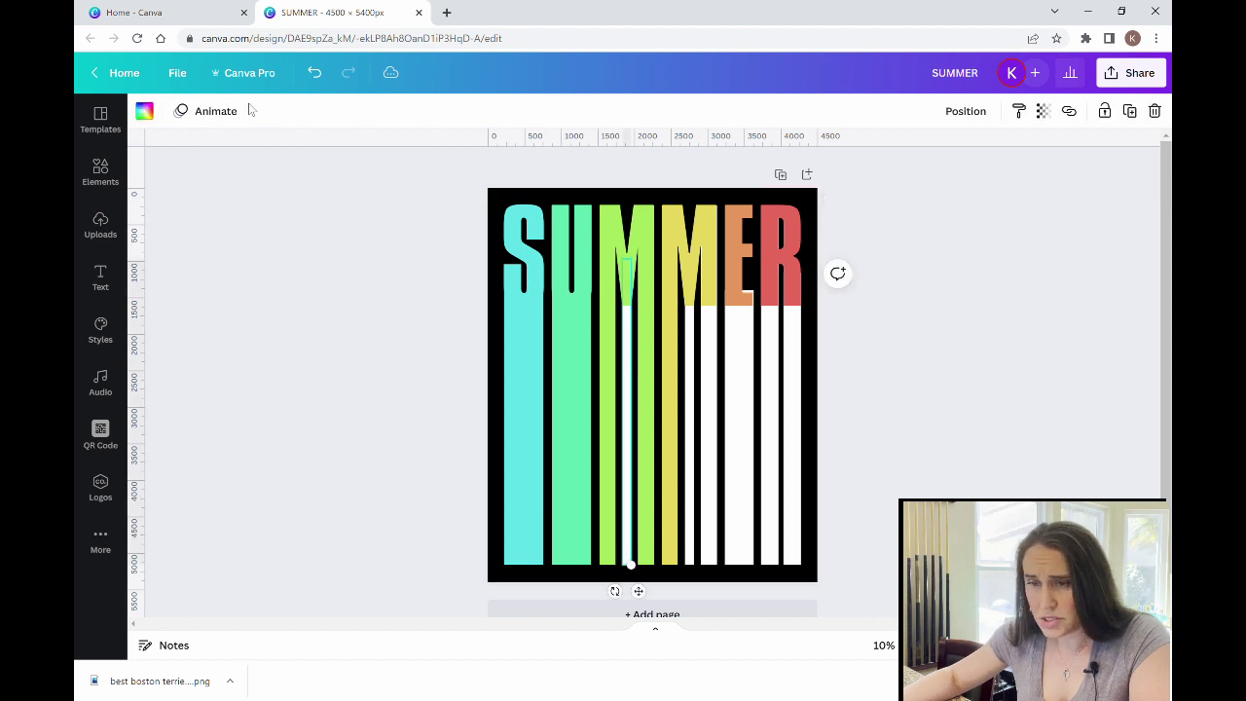
{"action": "left_click", "coordinate": [146, 111]}
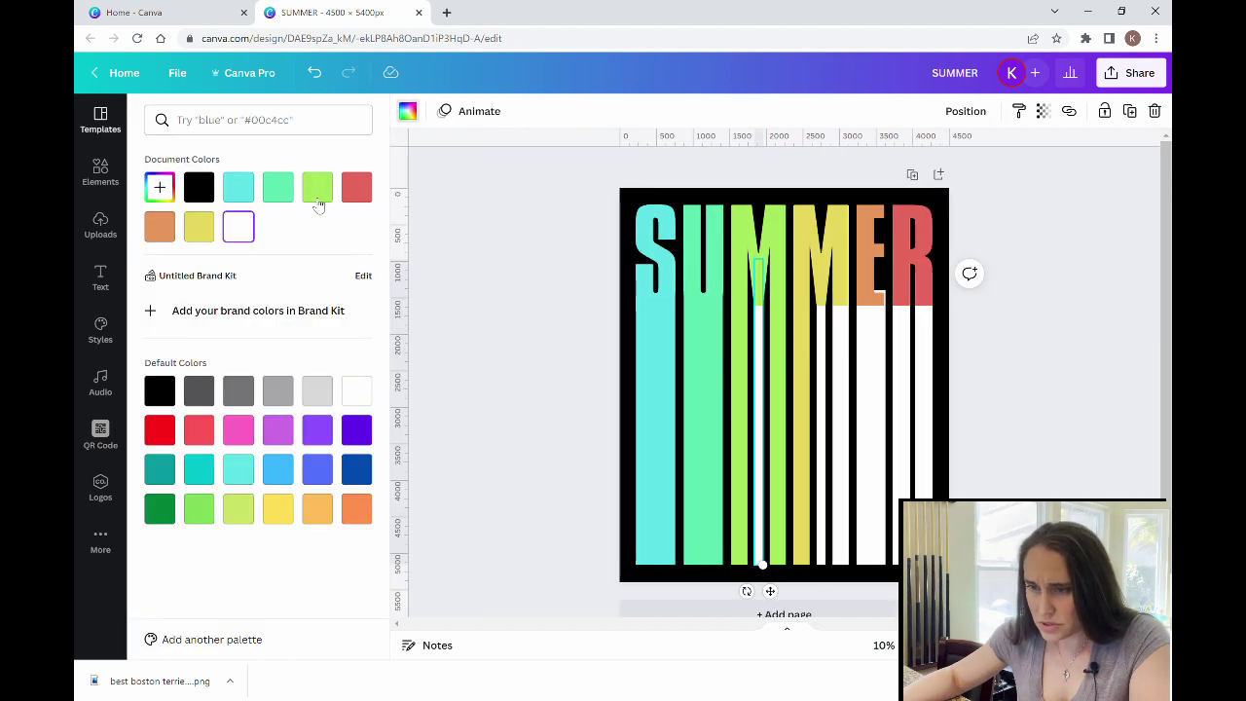
{"action": "left_click", "coordinate": [318, 199]}
{"action": "left_click", "coordinate": [824, 361]}
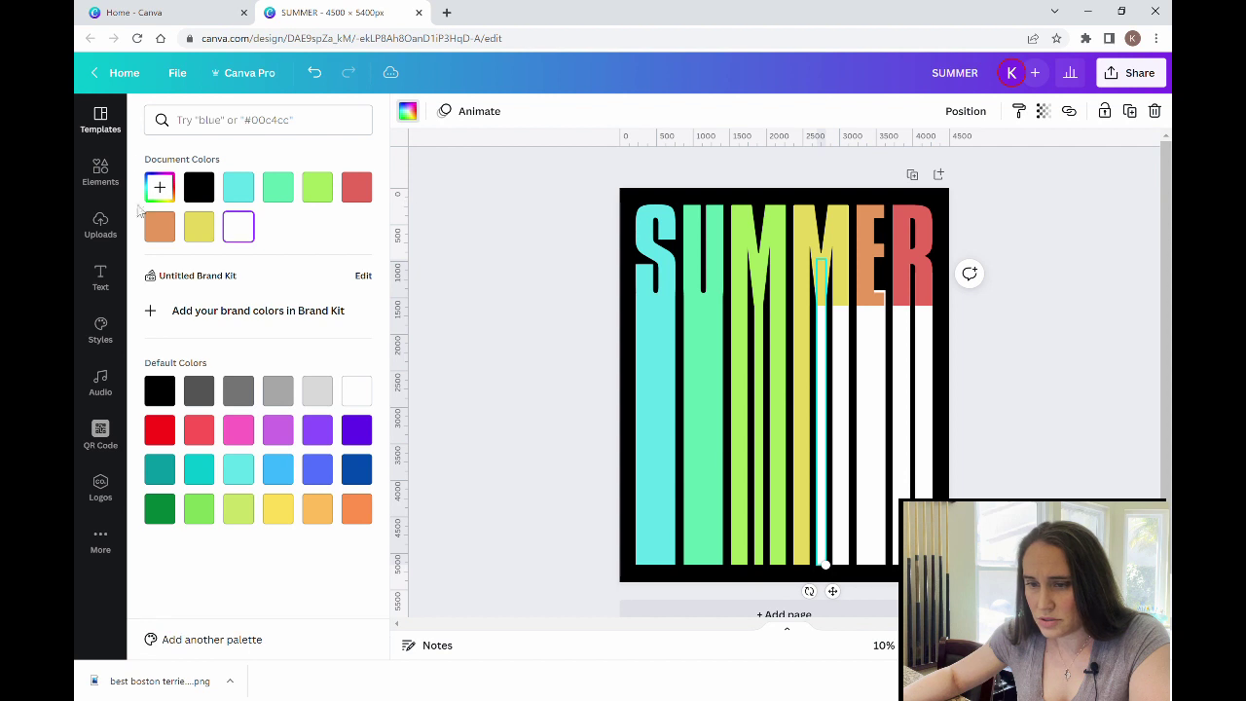
{"action": "left_click", "coordinate": [198, 226]}
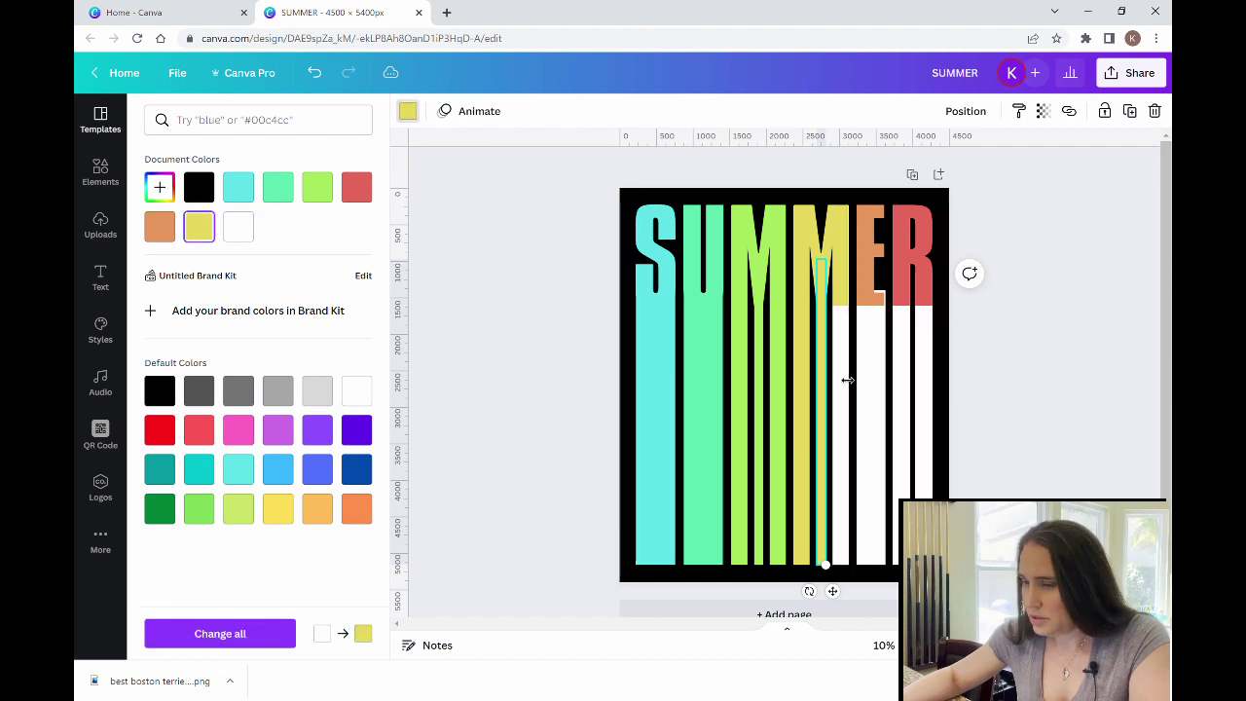
Step: Colour the white stripe under the second M yellow
{"action": "left_click", "coordinate": [1043, 347]}
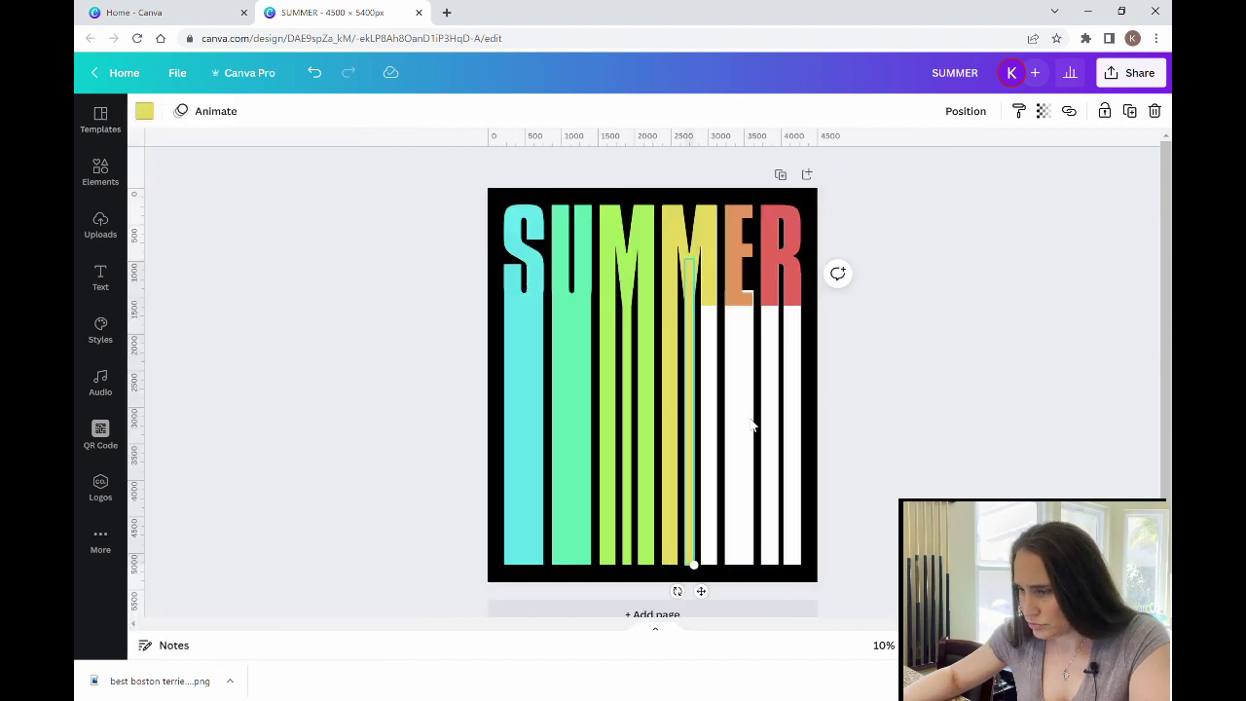
{"action": "left_click", "coordinate": [714, 425]}
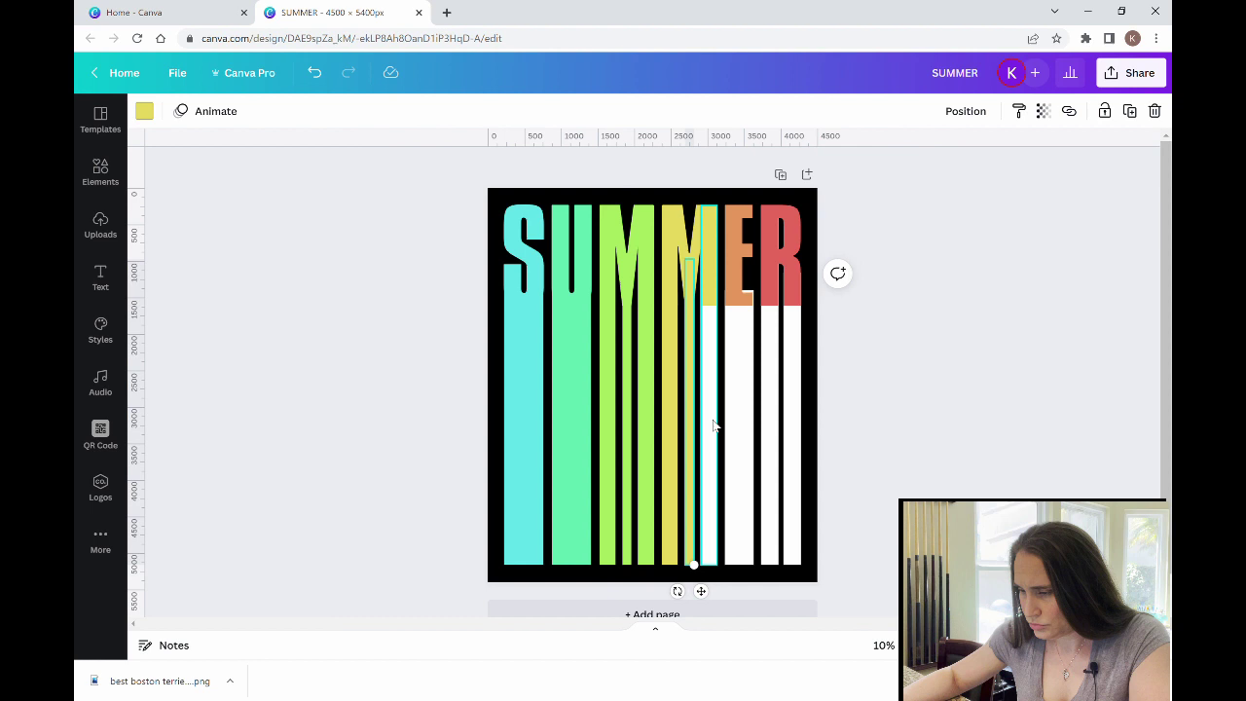
{"action": "left_click", "coordinate": [144, 110]}
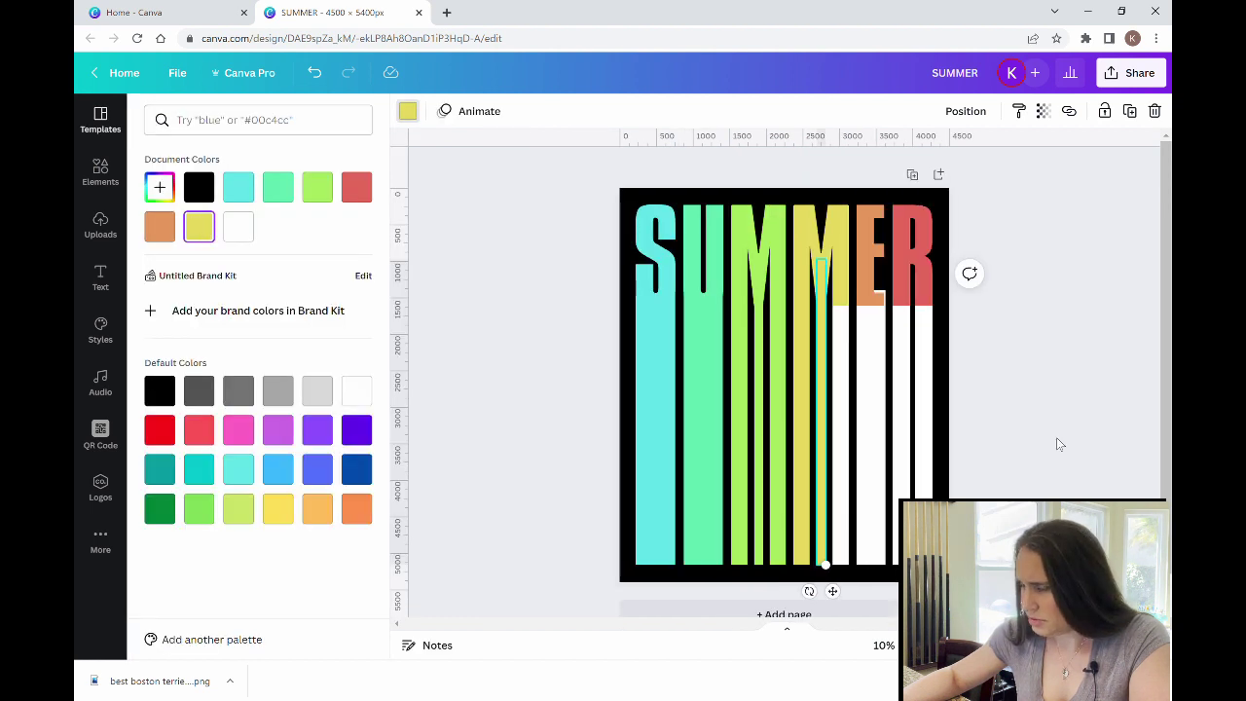
{"action": "left_click", "coordinate": [1142, 389]}
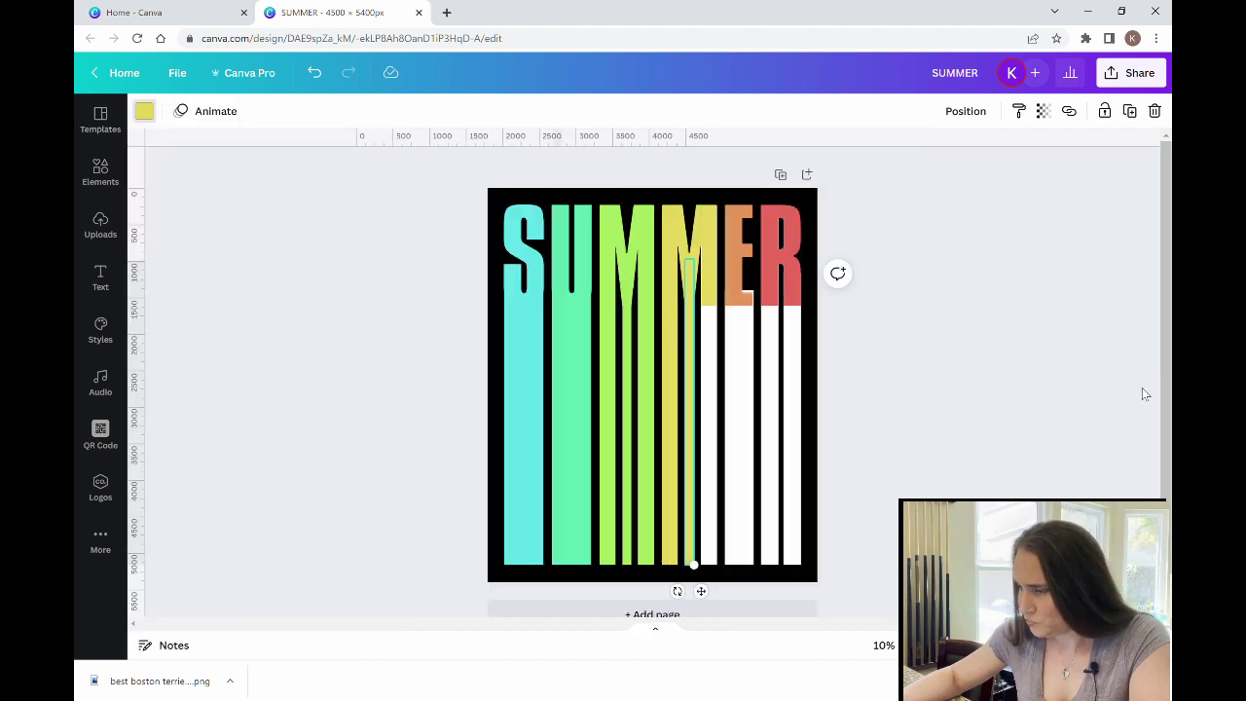
{"action": "left_click", "coordinate": [723, 467]}
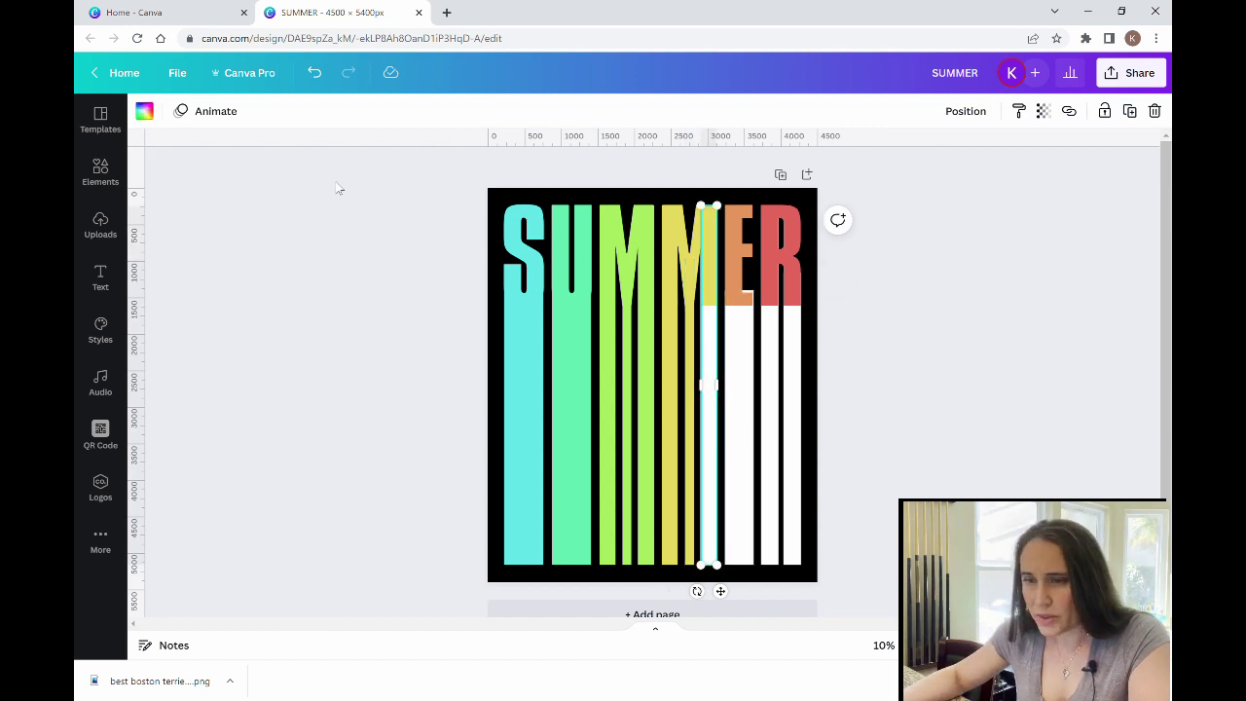
{"action": "left_click", "coordinate": [144, 110]}
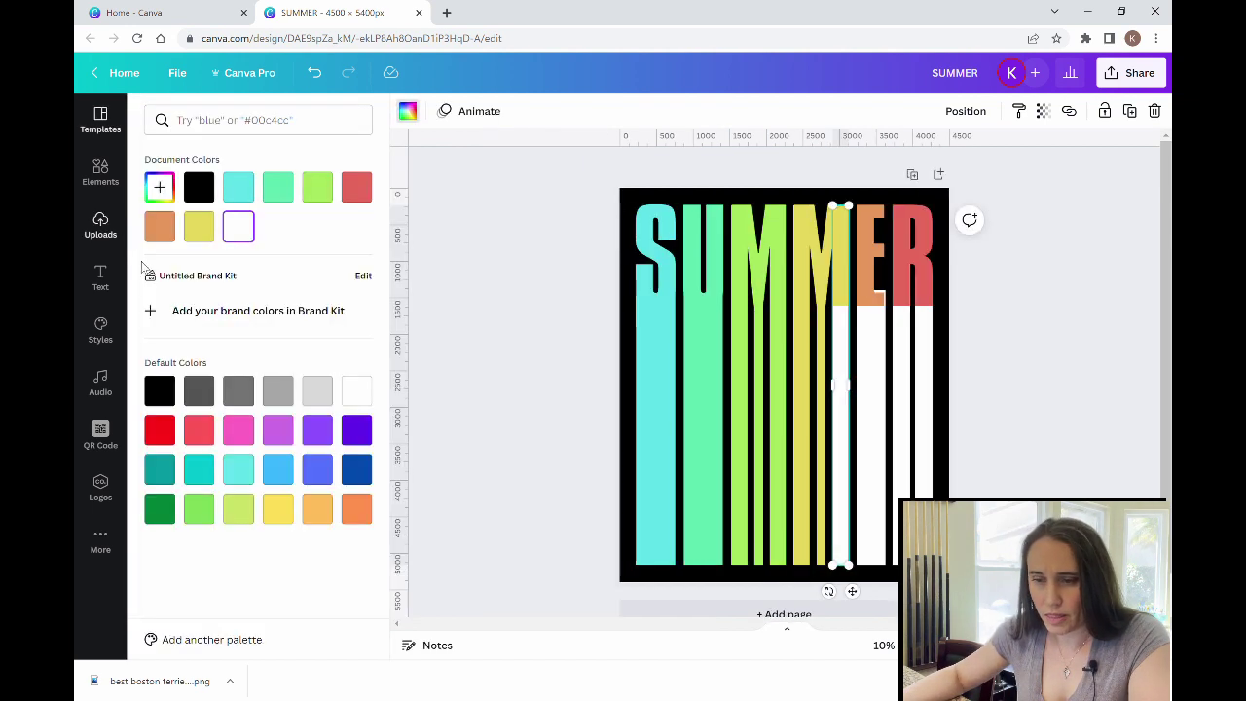
{"action": "left_click", "coordinate": [199, 227]}
Step: Colour the white stripe under the E orange
{"action": "left_click", "coordinate": [1024, 363]}
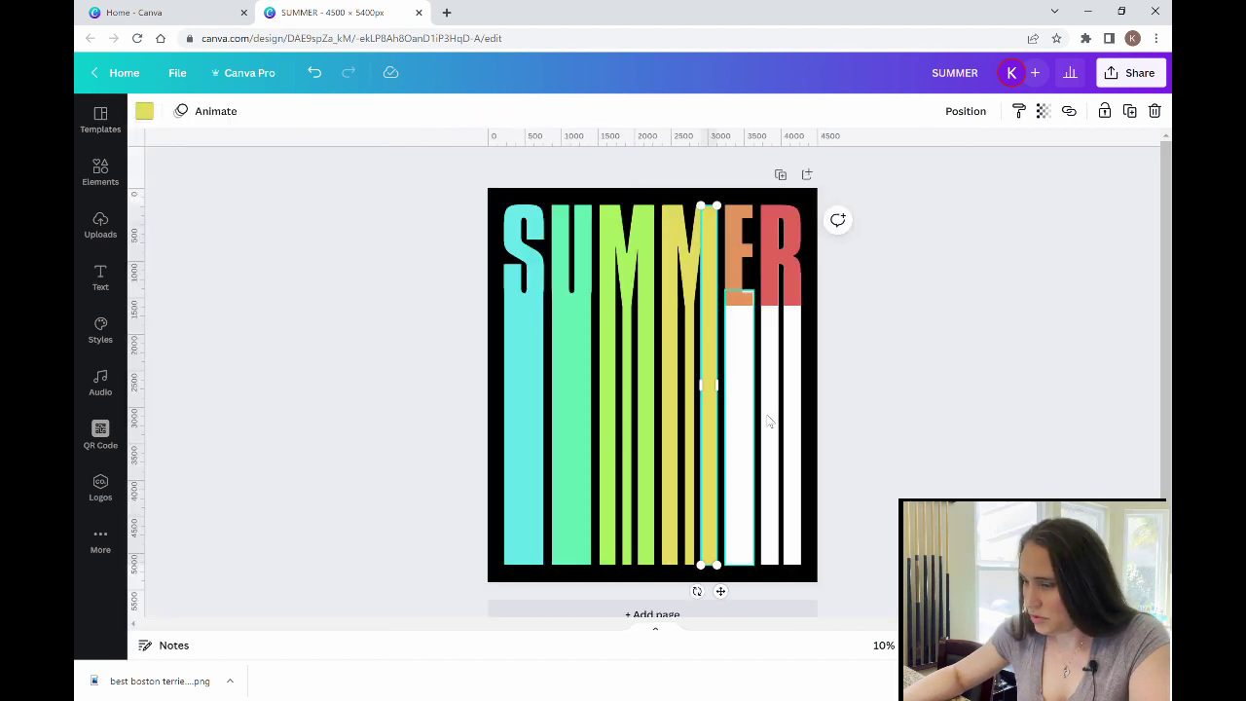
{"action": "left_click", "coordinate": [740, 420]}
{"action": "left_click", "coordinate": [146, 111]}
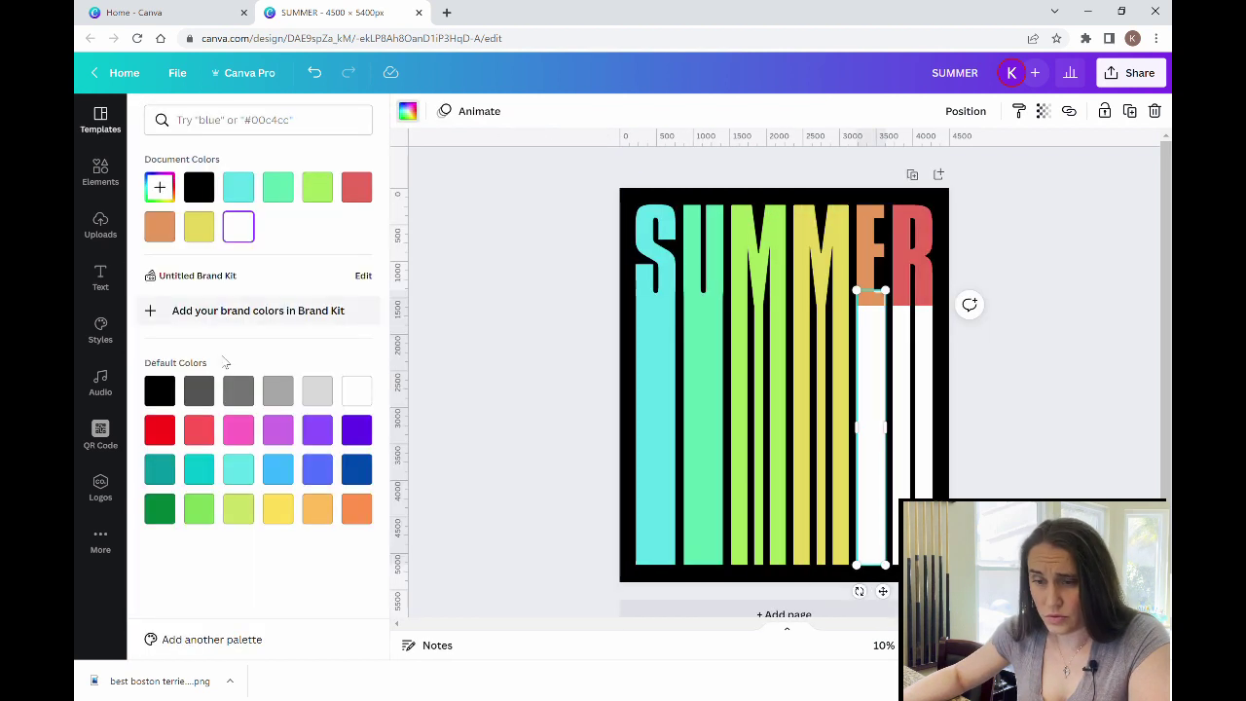
{"action": "left_click", "coordinate": [160, 227]}
{"action": "left_click", "coordinate": [982, 393]}
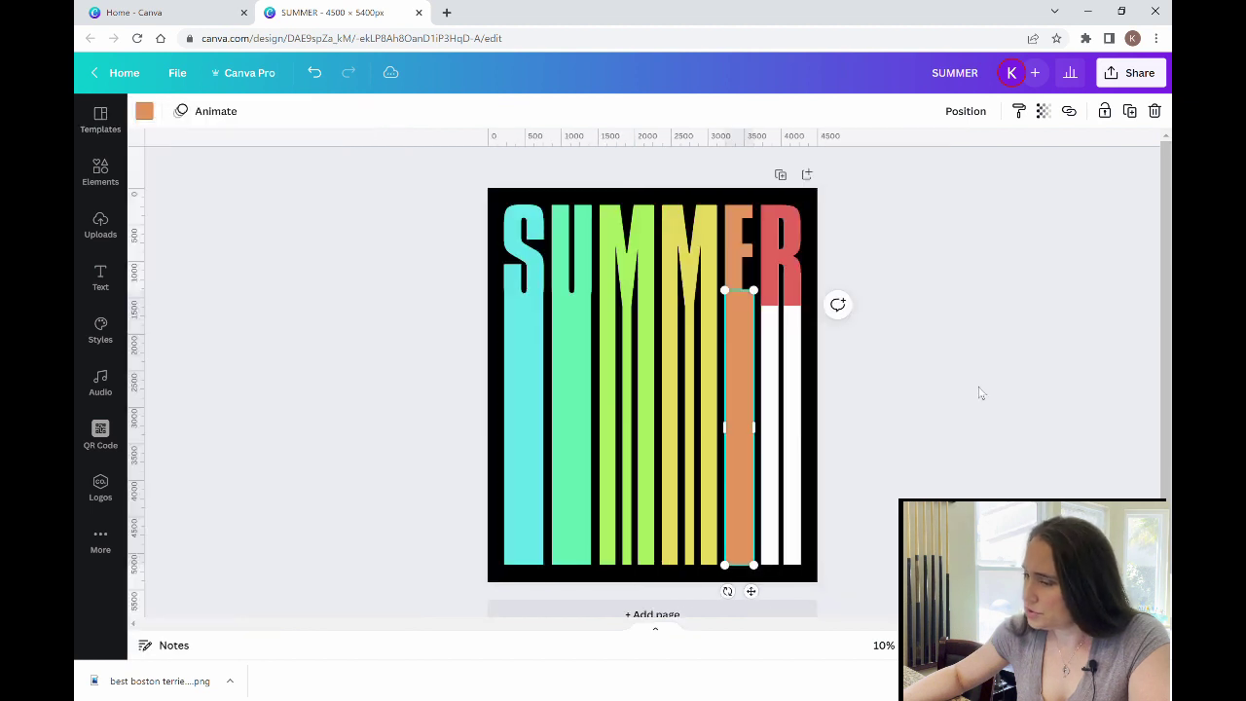
Step: Colour the thin stripe under the R and the stripe between E and R red
{"action": "left_click", "coordinate": [785, 404]}
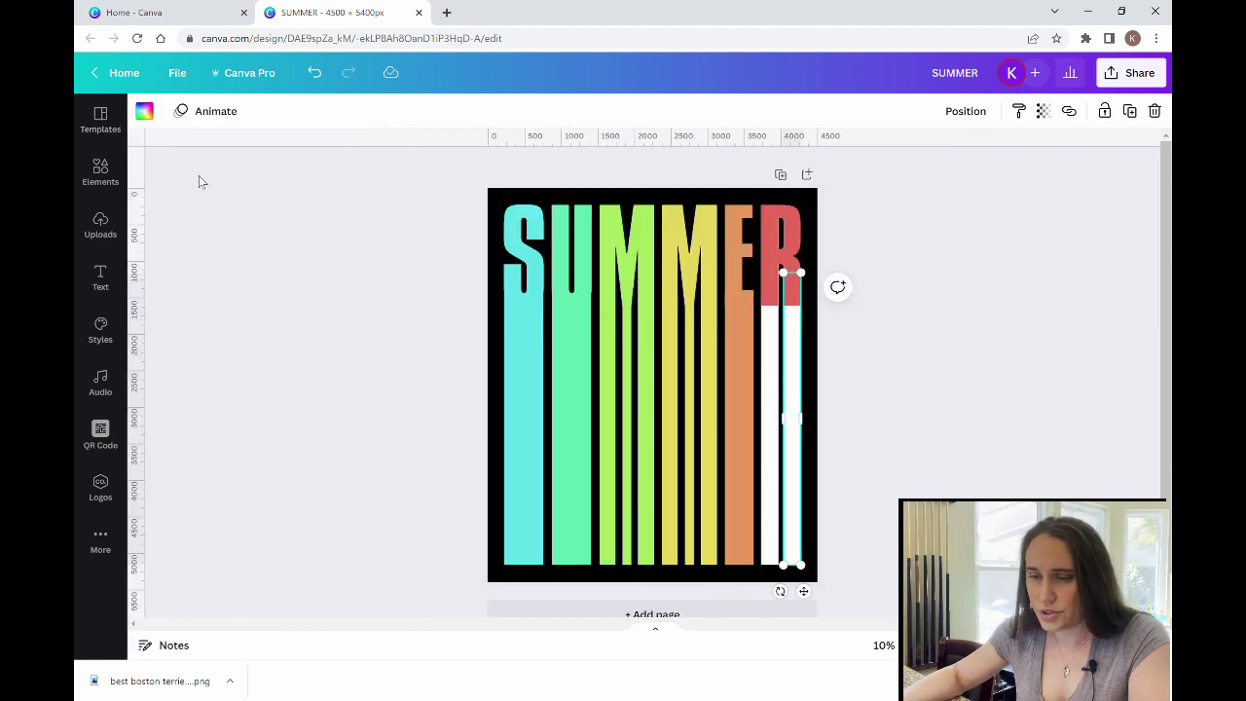
{"action": "left_click", "coordinate": [144, 111]}
{"action": "left_click", "coordinate": [356, 187]}
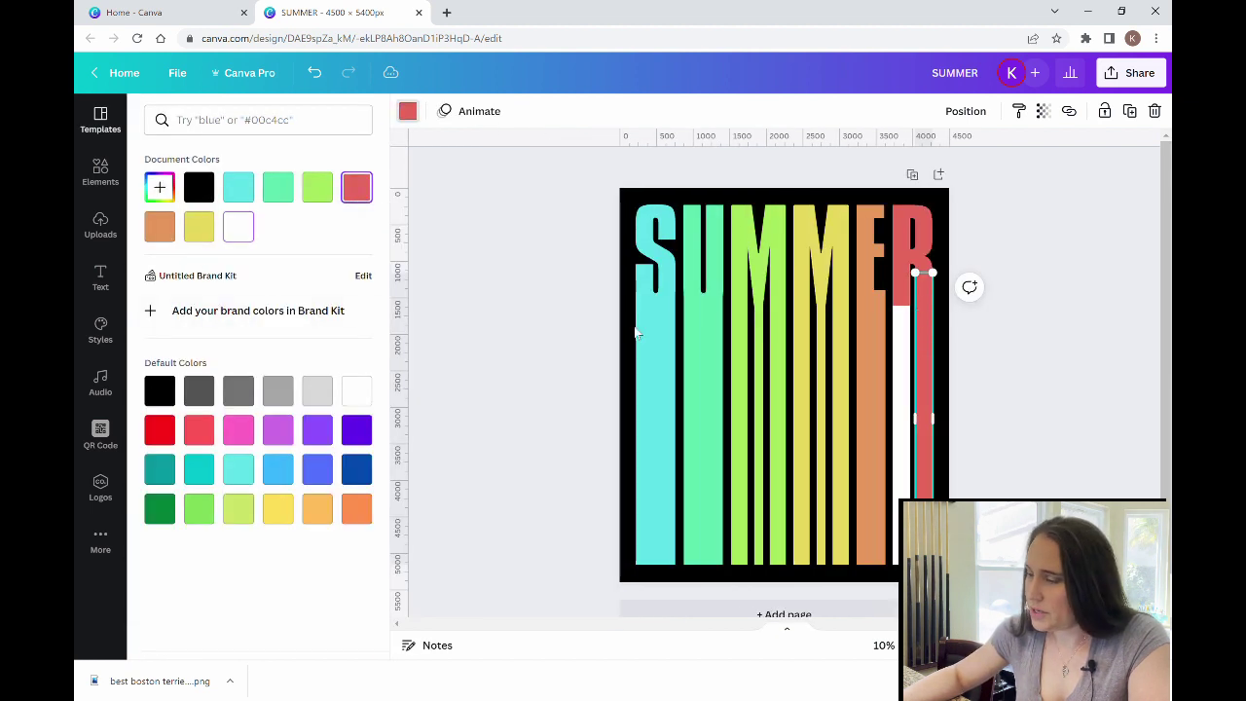
{"action": "left_click", "coordinate": [902, 421]}
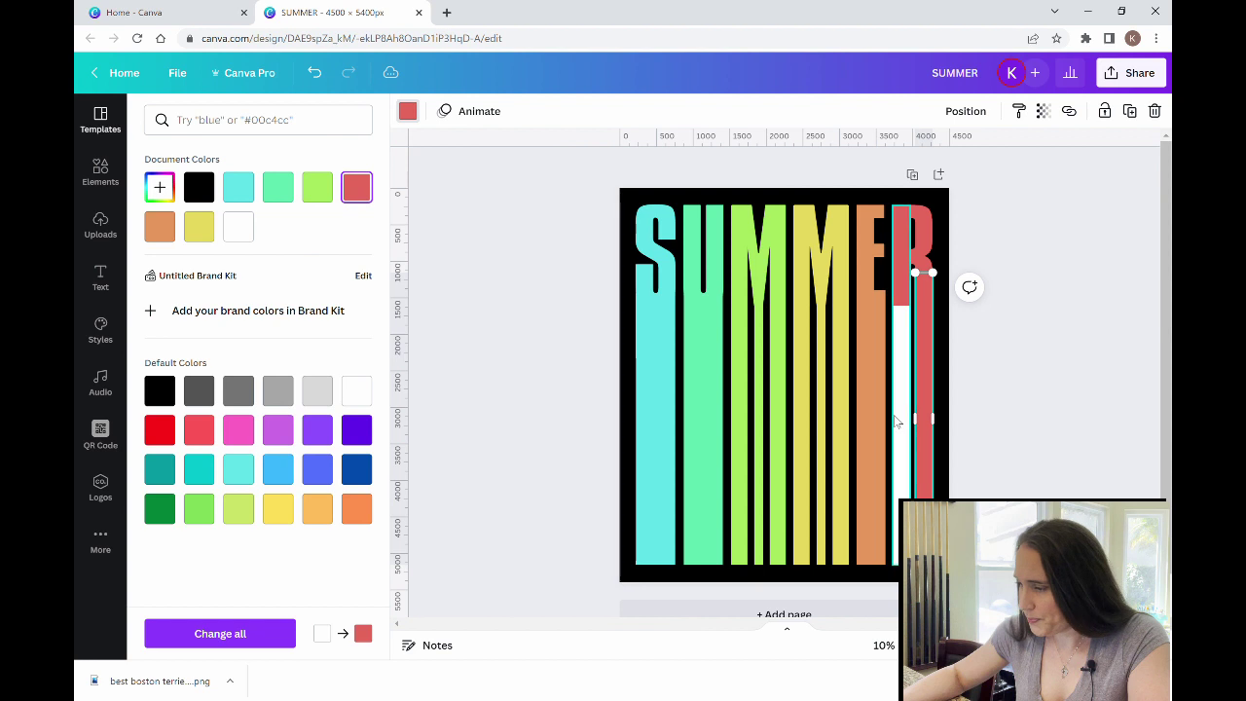
{"action": "left_click", "coordinate": [357, 188]}
{"action": "left_click", "coordinate": [1110, 377]}
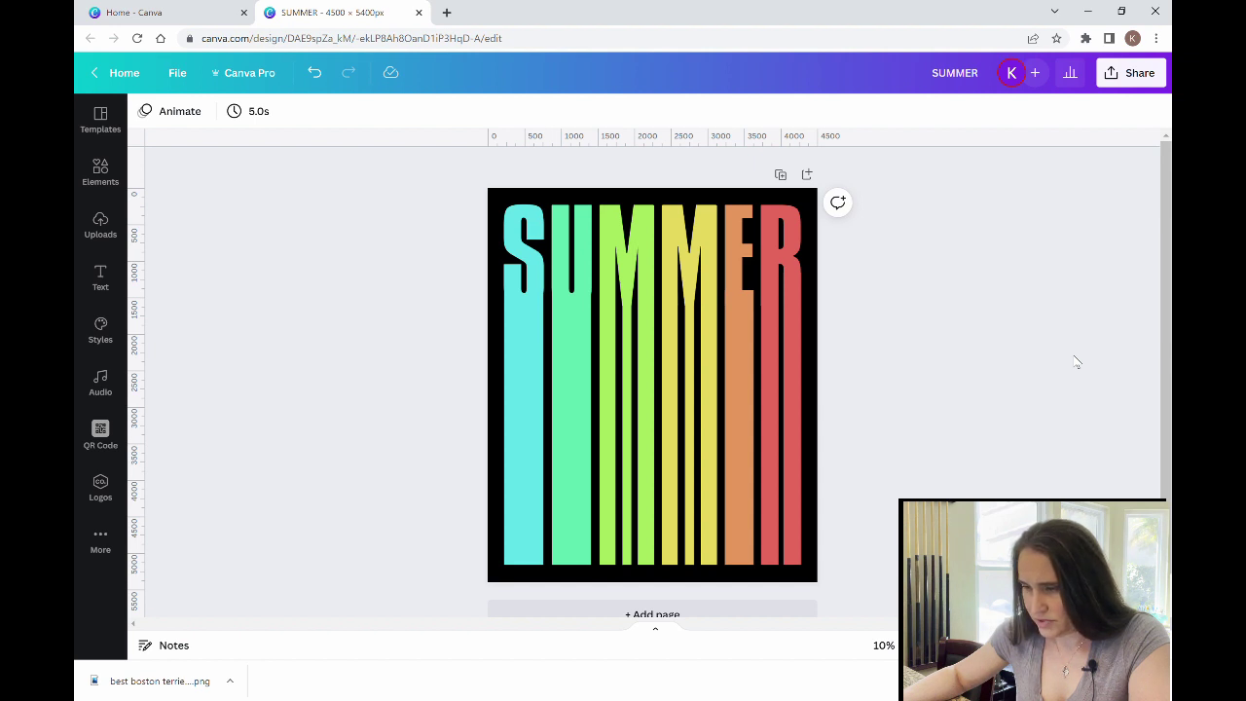
Step: Send the SUMMER text behind the coloured stripes, then deselect it
{"action": "right_click", "coordinate": [780, 243]}
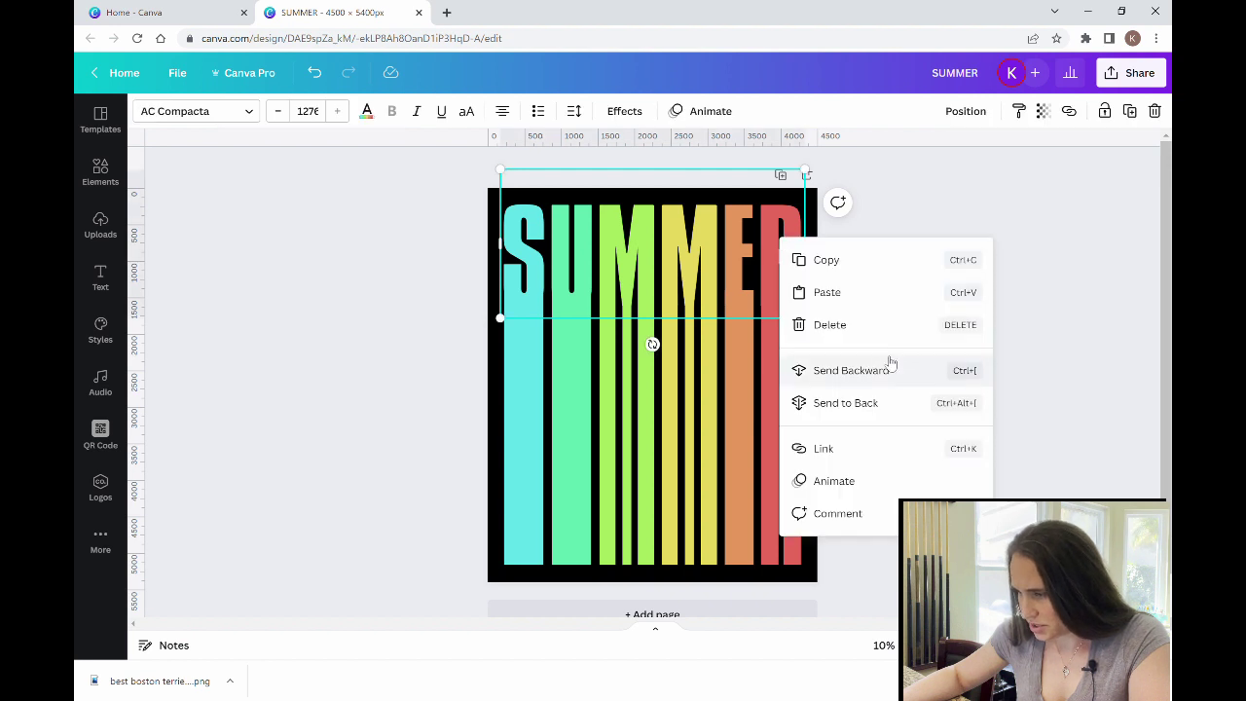
{"action": "left_click", "coordinate": [881, 402]}
{"action": "left_click", "coordinate": [997, 372]}
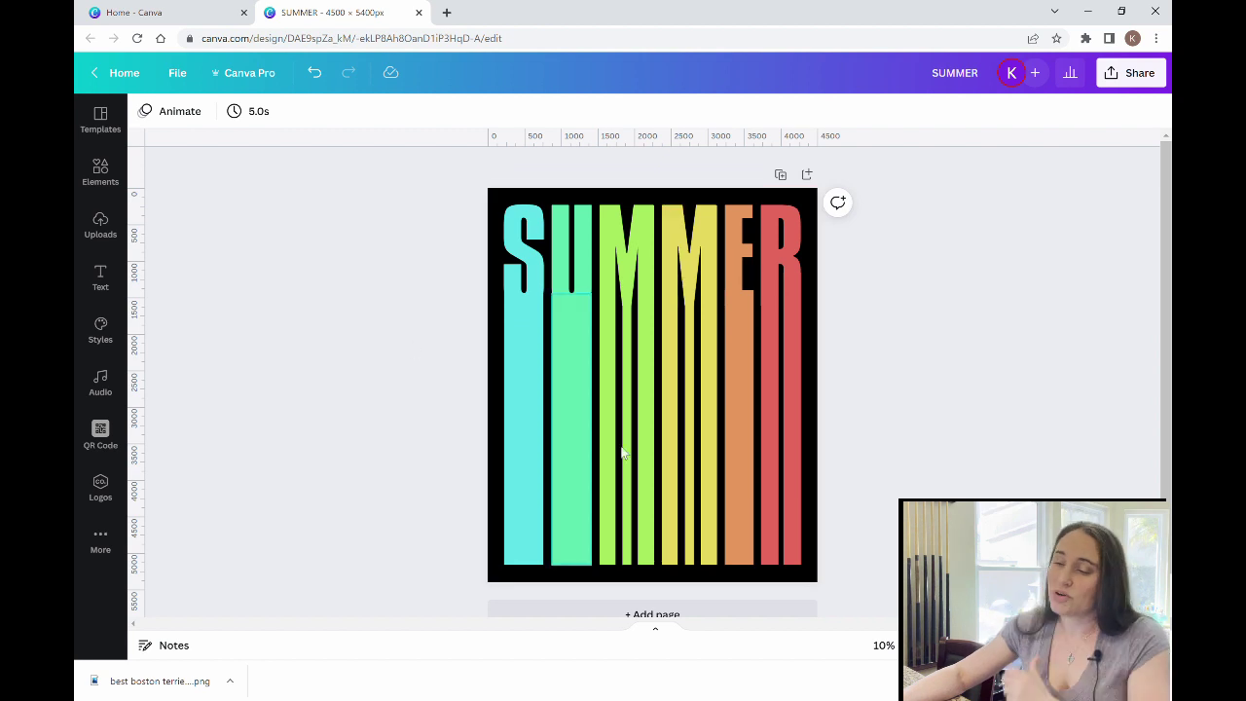
Step: Search Elements for 'surfer' and add a black surfer silhouette graphic
{"action": "left_click", "coordinate": [100, 171]}
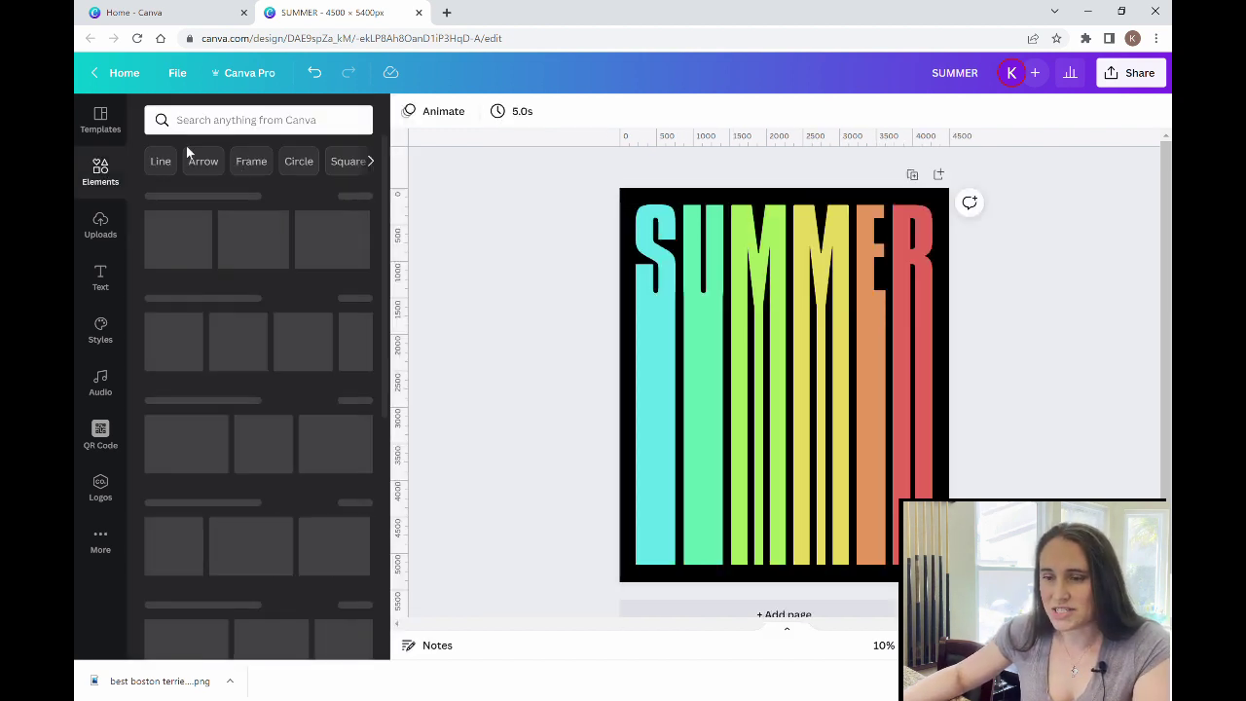
{"action": "left_click", "coordinate": [217, 121]}
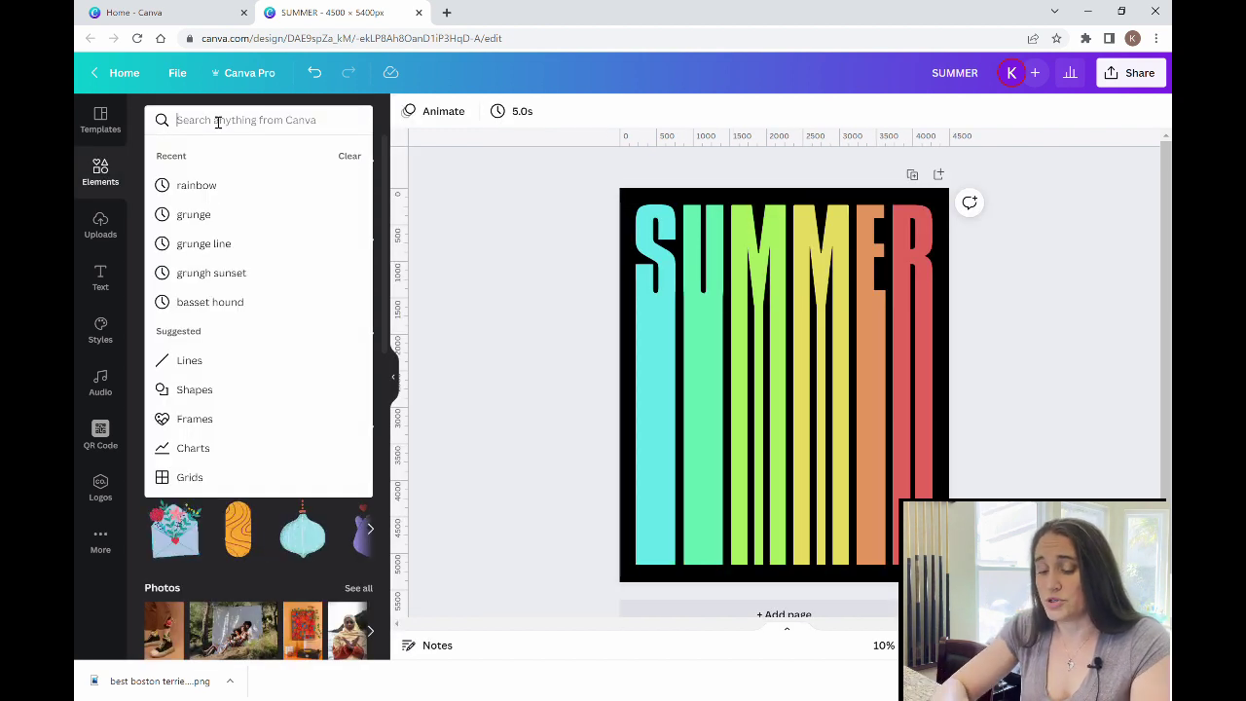
{"action": "type", "text": "surfer"}
{"action": "key", "text": "Return"}
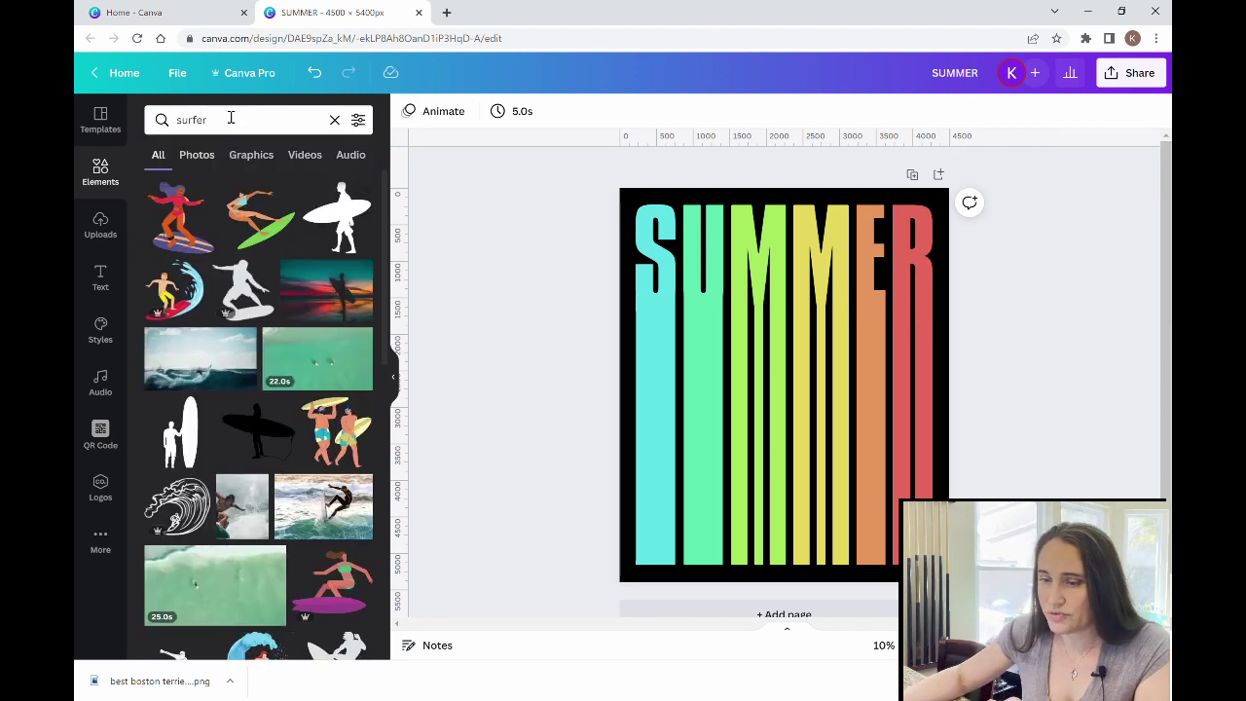
{"action": "left_click", "coordinate": [252, 156]}
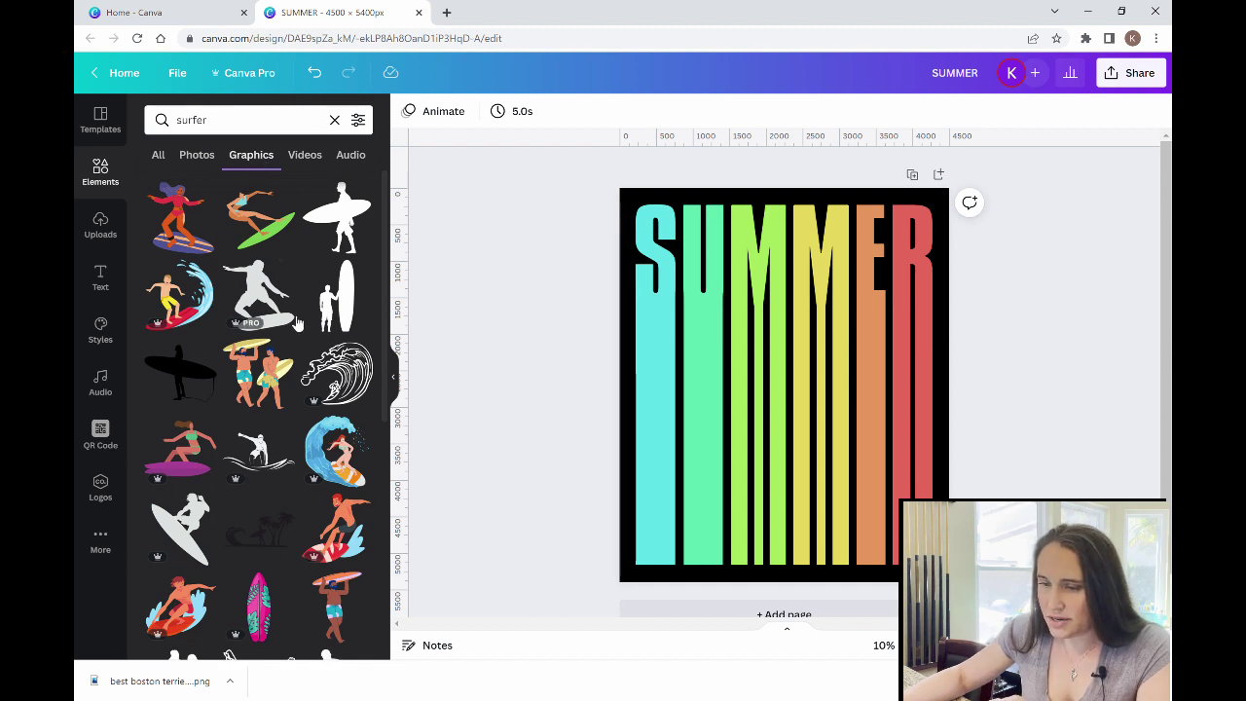
{"action": "left_click", "coordinate": [258, 292]}
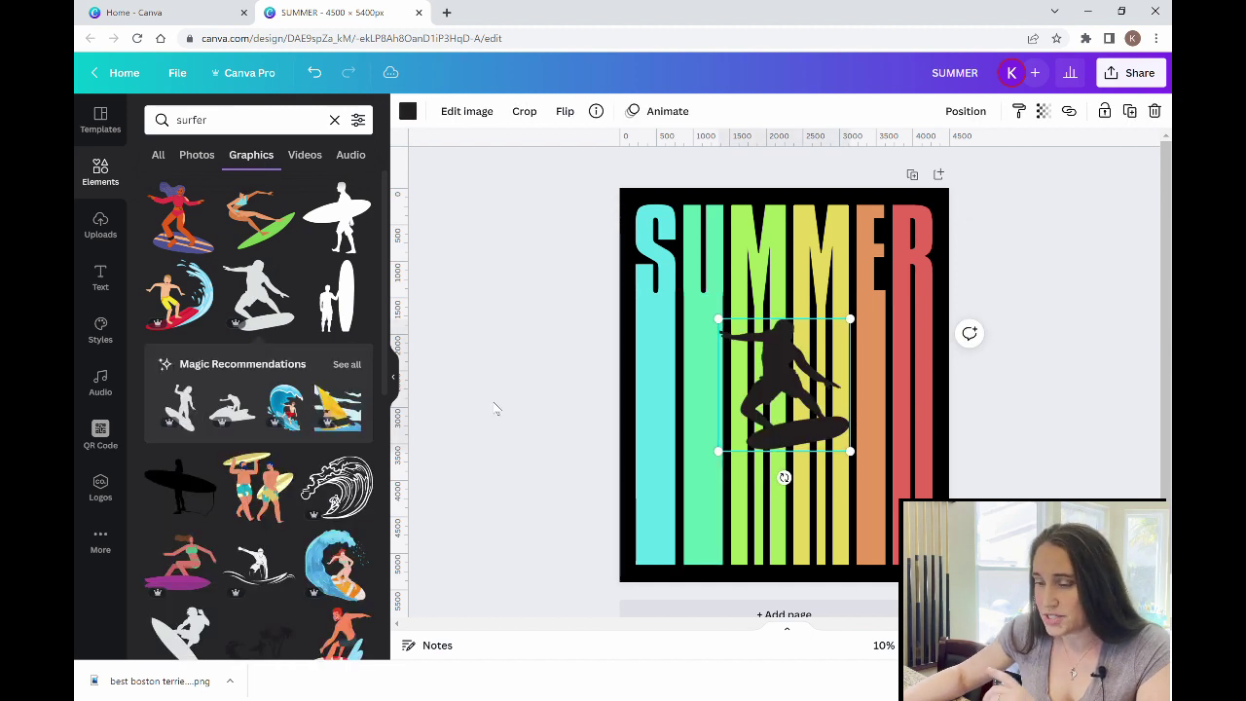
Step: Enlarge the surfer by its corners and centre it on the page
{"action": "left_click", "coordinate": [505, 411]}
{"action": "left_click", "coordinate": [756, 440]}
{"action": "left_click_drag", "start_coordinate": [717, 455], "coordinate": [634, 535]}
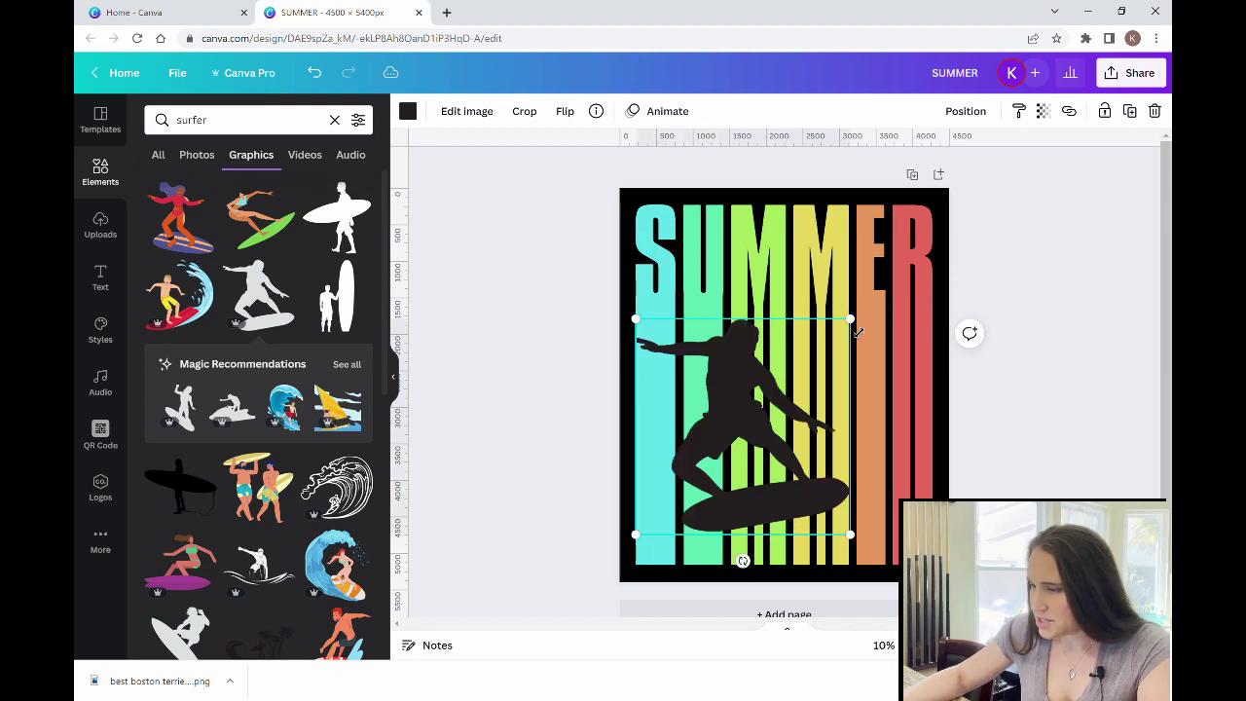
{"action": "left_click_drag", "start_coordinate": [853, 318], "coordinate": [921, 282]}
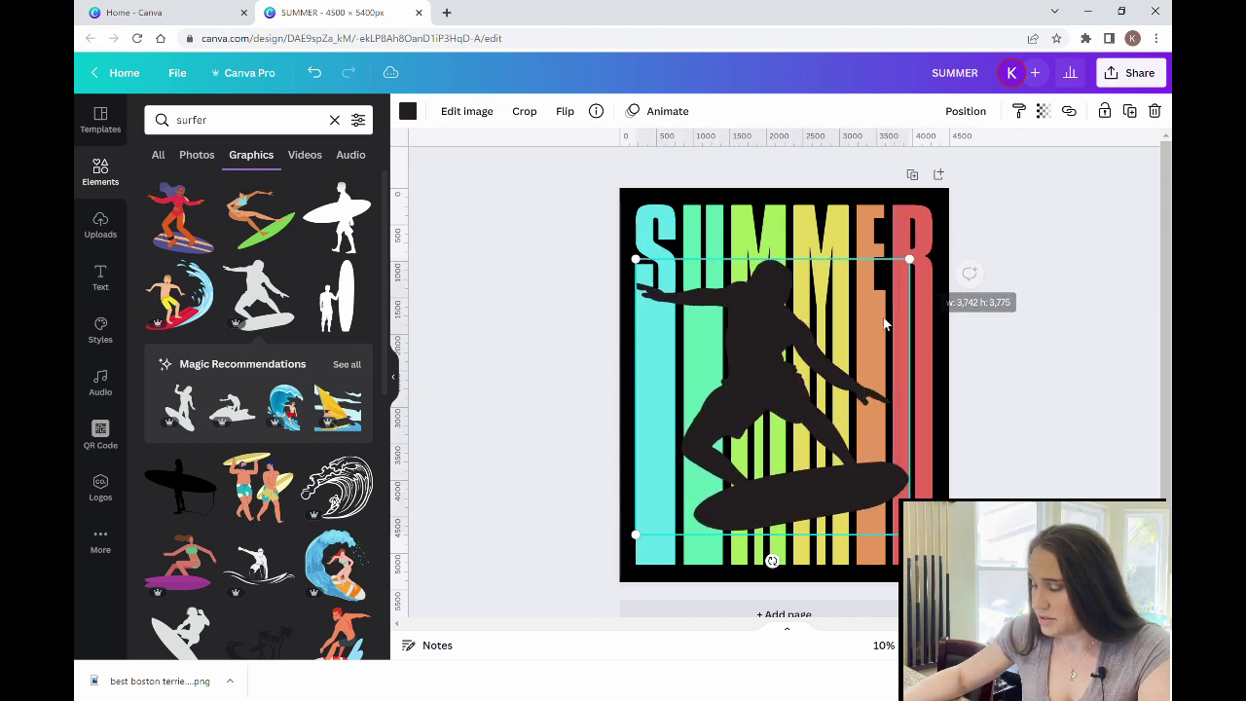
{"action": "left_click_drag", "start_coordinate": [781, 379], "coordinate": [788, 403]}
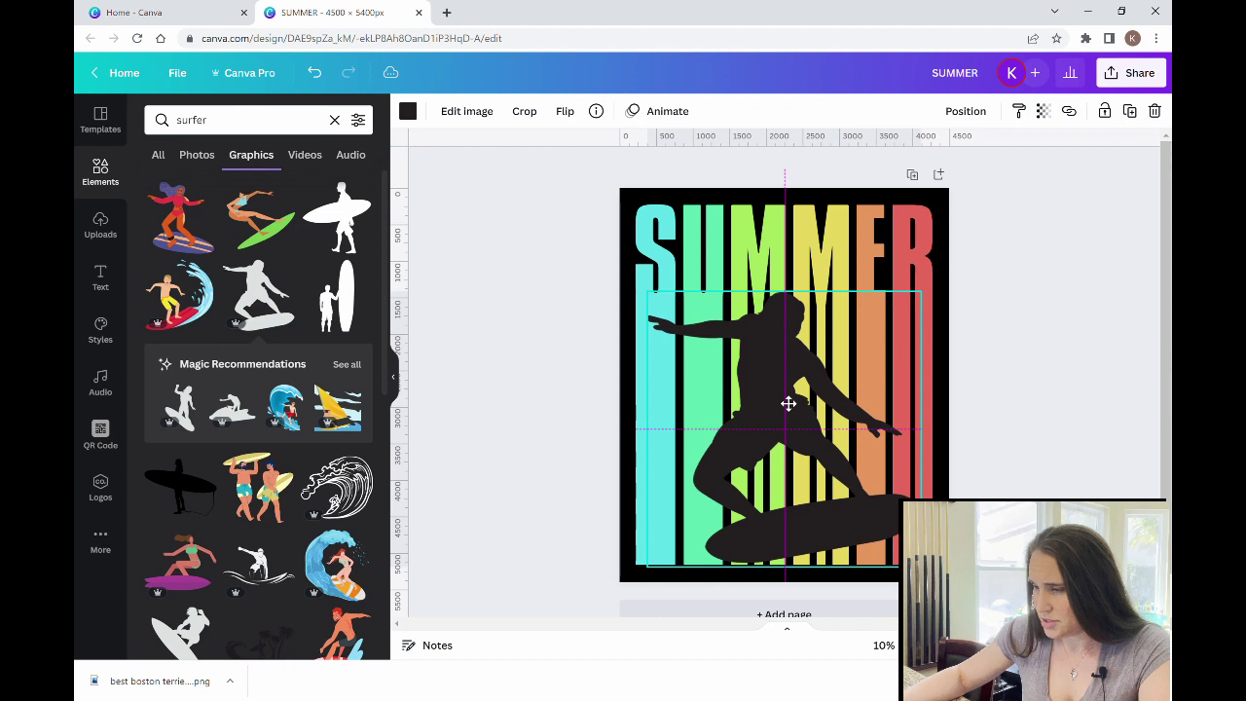
{"action": "left_click_drag", "start_coordinate": [789, 403], "coordinate": [789, 403]}
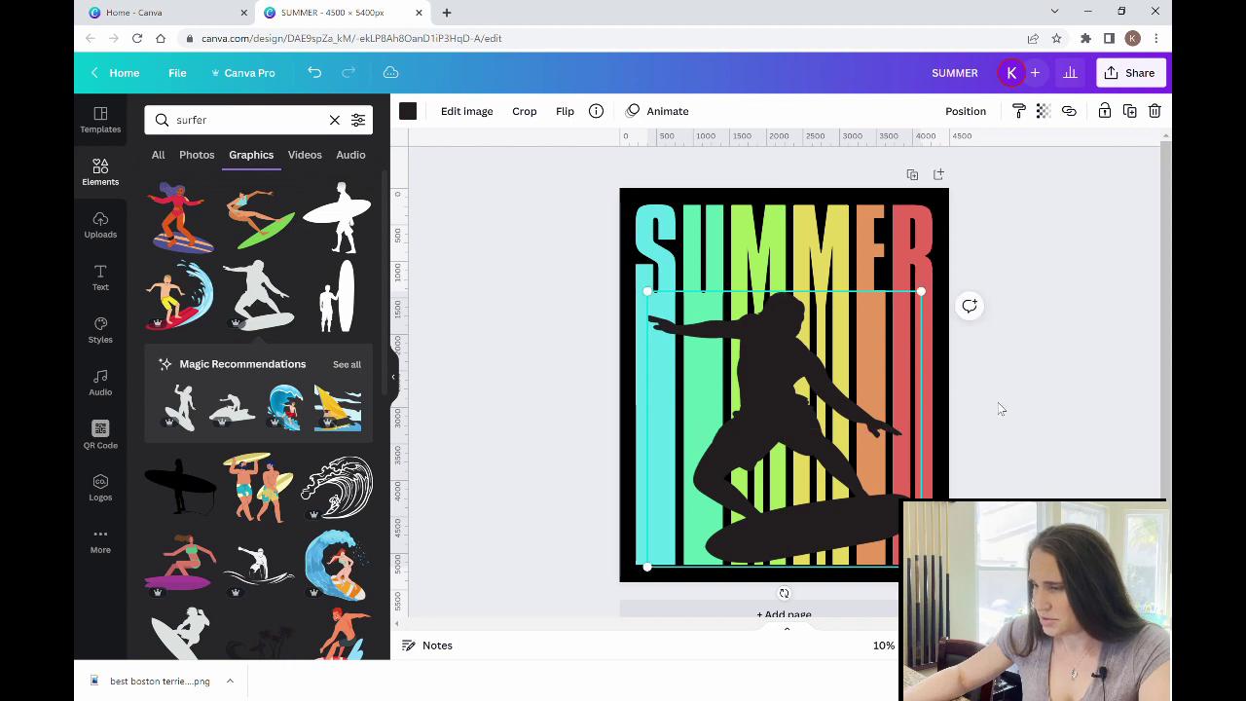
{"action": "left_click", "coordinate": [1066, 419]}
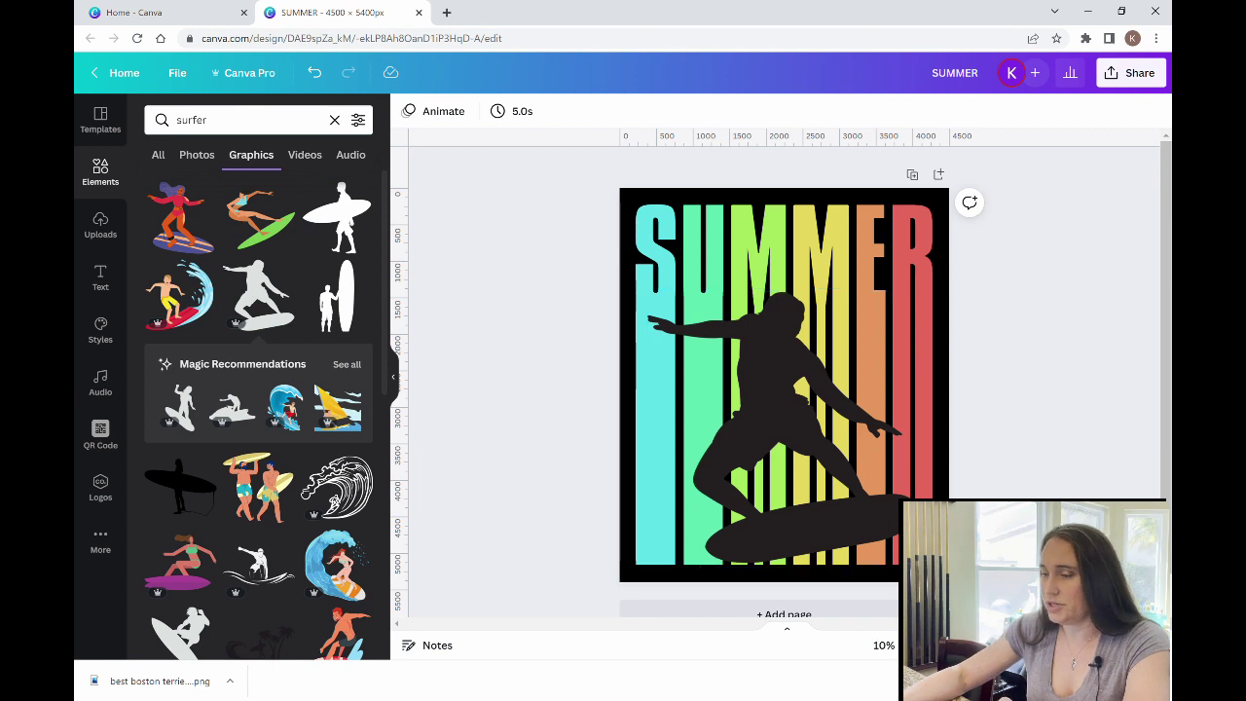
Step: Collapse the Elements panel to show the finished SUMMER surfer design
{"action": "left_click", "coordinate": [393, 379]}
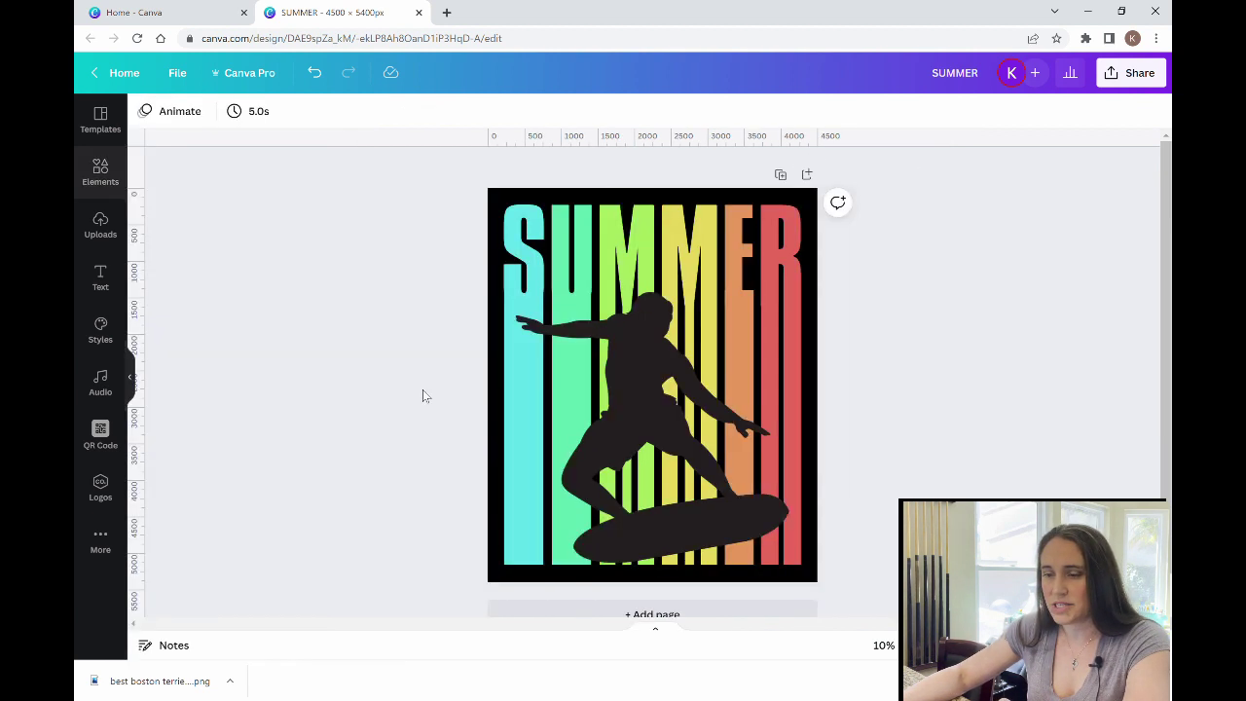